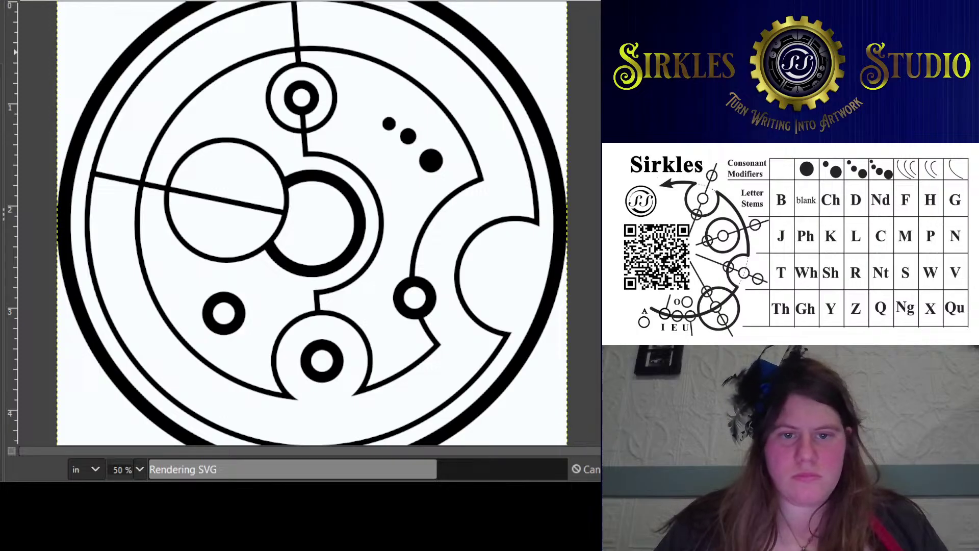
# Centre the circular design with the dashed arc vertically on the canvas and hide its layer
pyautogui.scroll(-2, 311, 222)
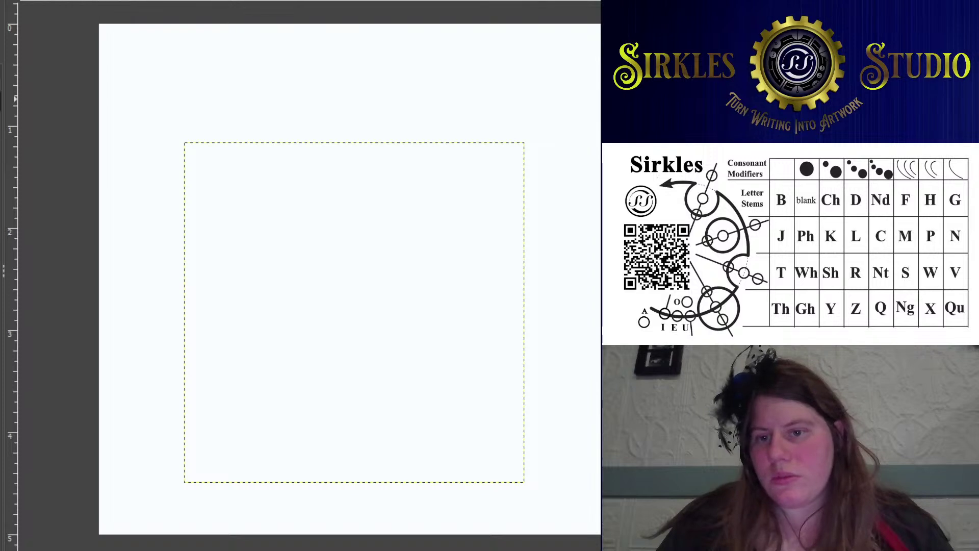
pyautogui.hotkey('ctrl', 'v')
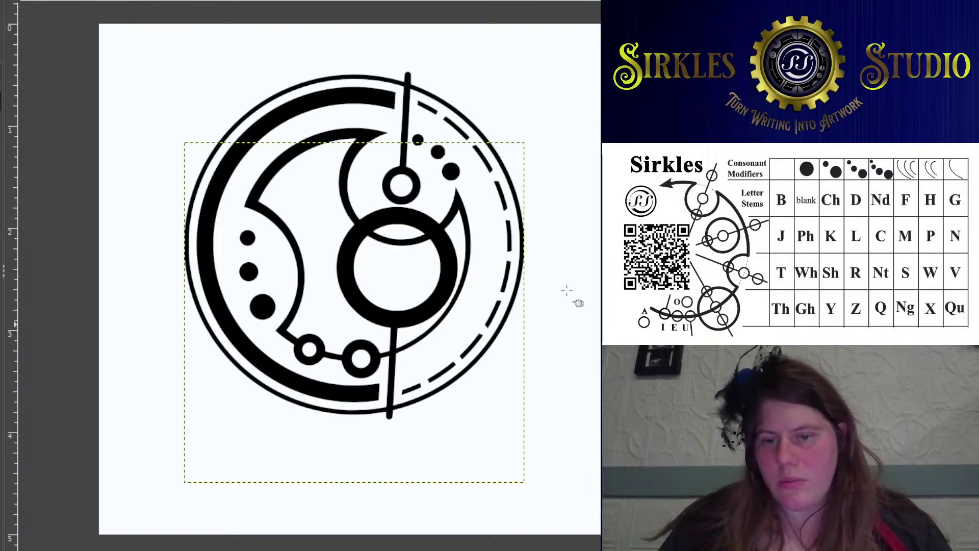
pyautogui.click(367, 294)
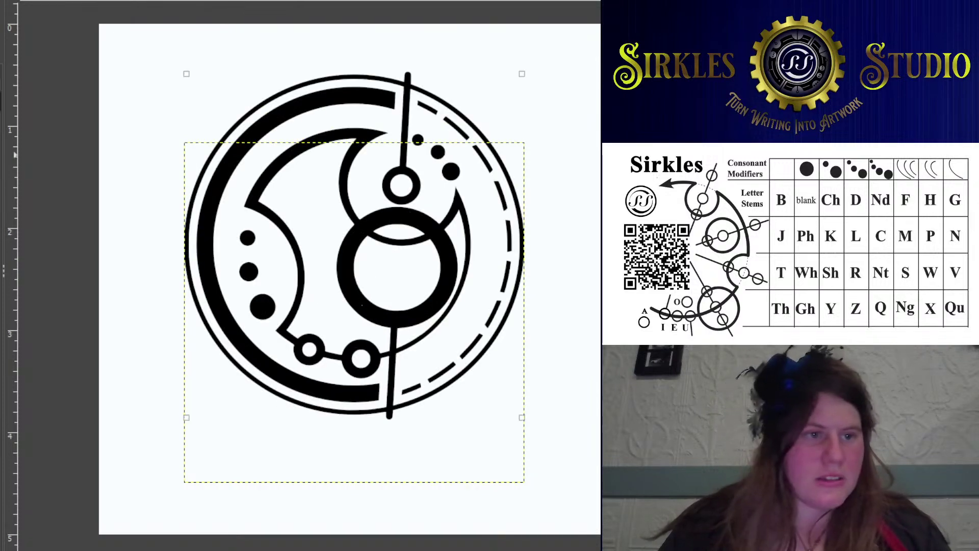
pyautogui.press('Down')
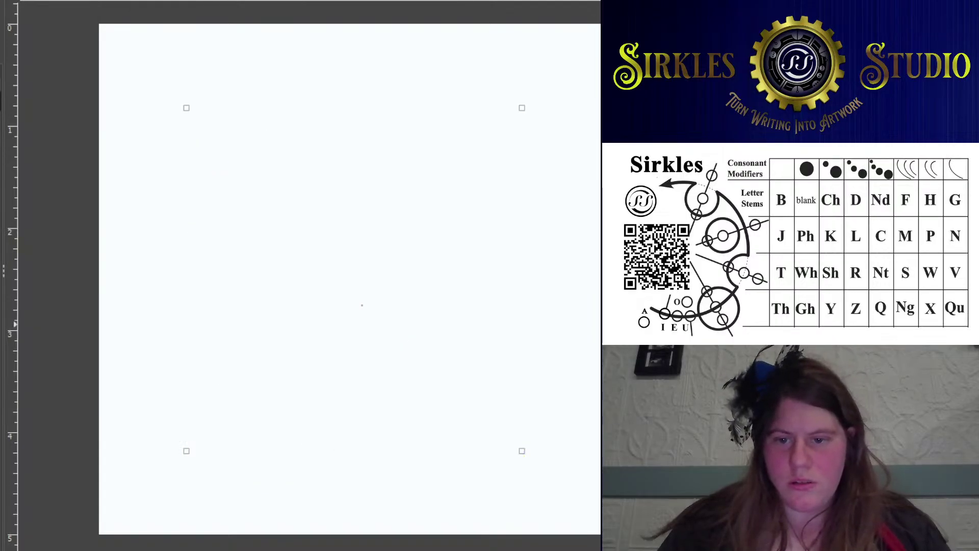
# Show the oversized concentric-circle design and scale it around its centre to 1089 × 1090 pixels
pyautogui.press('Escape')
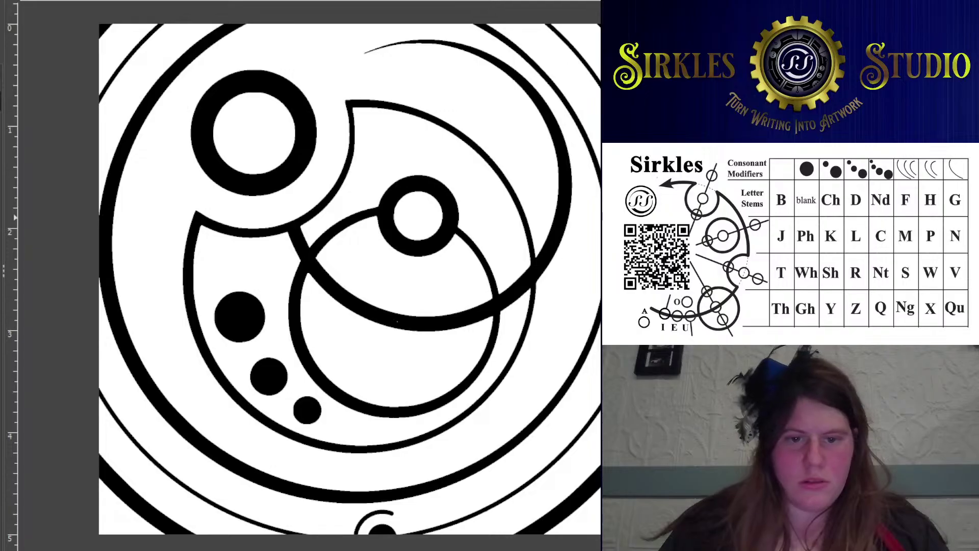
pyautogui.keyDown('ctrl'); pyautogui.scroll(-3, 255, 162); pyautogui.keyUp('ctrl')
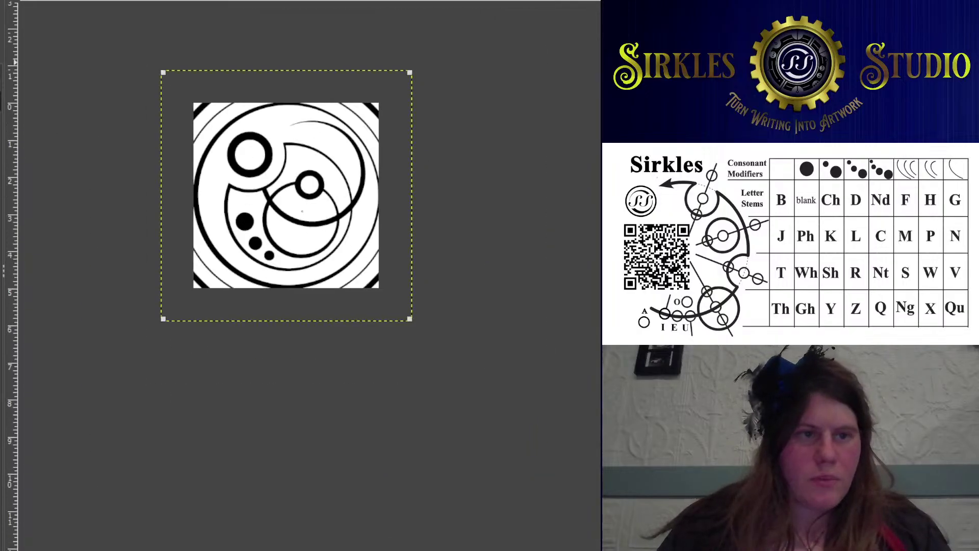
pyautogui.moveTo(343, 39); pyautogui.dragTo(361, 152)
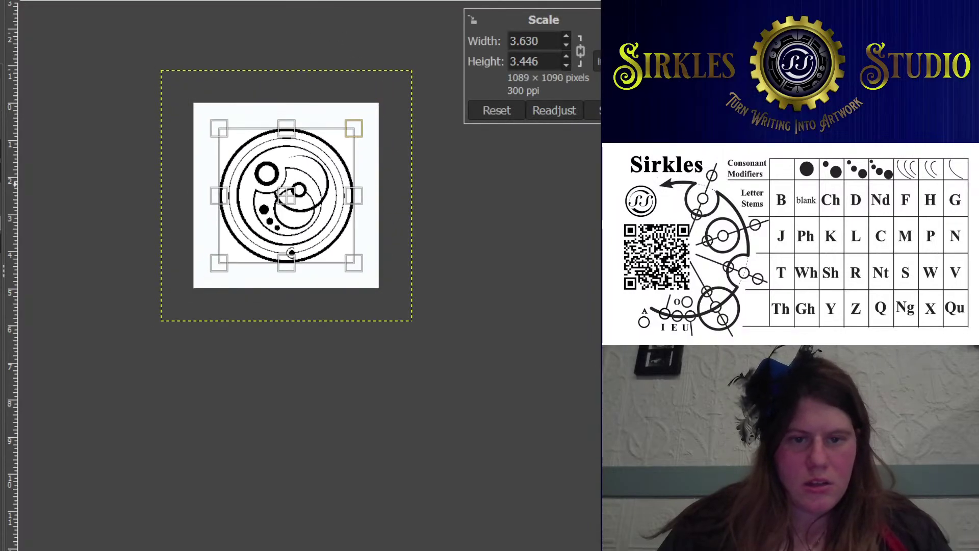
pyautogui.press('Return')
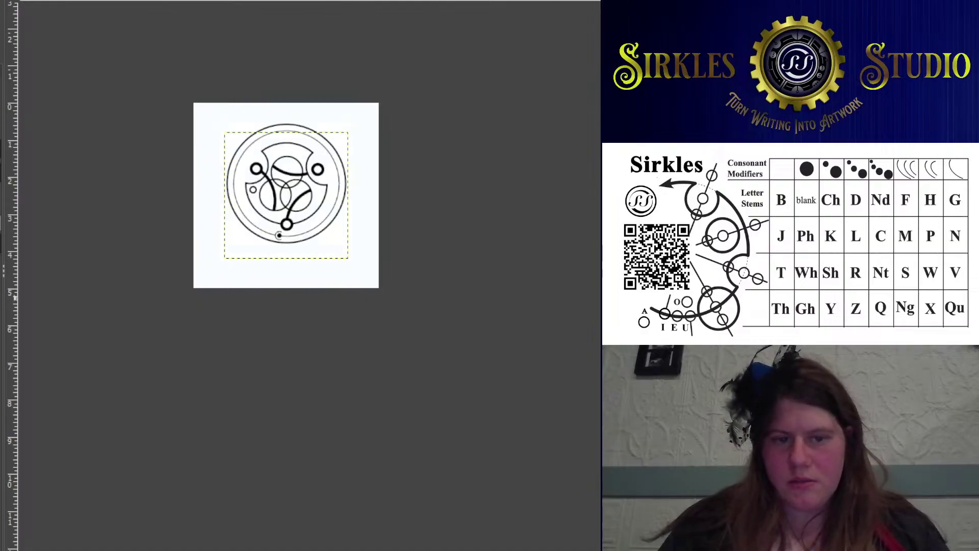
# Centre the design with three overlapping inner circles vertically on the canvas and hide its layer
pyautogui.scroll(1, 246, 154)
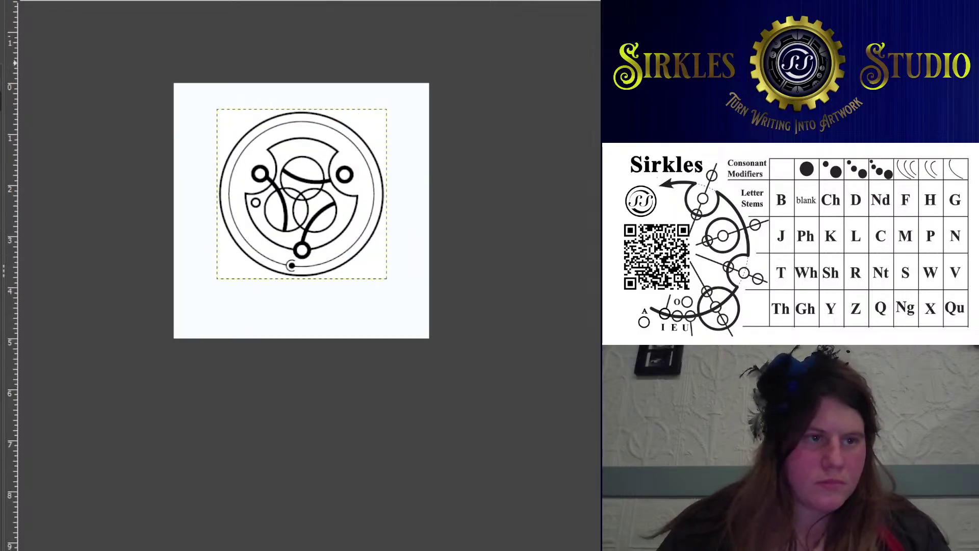
pyautogui.click(279, 217)
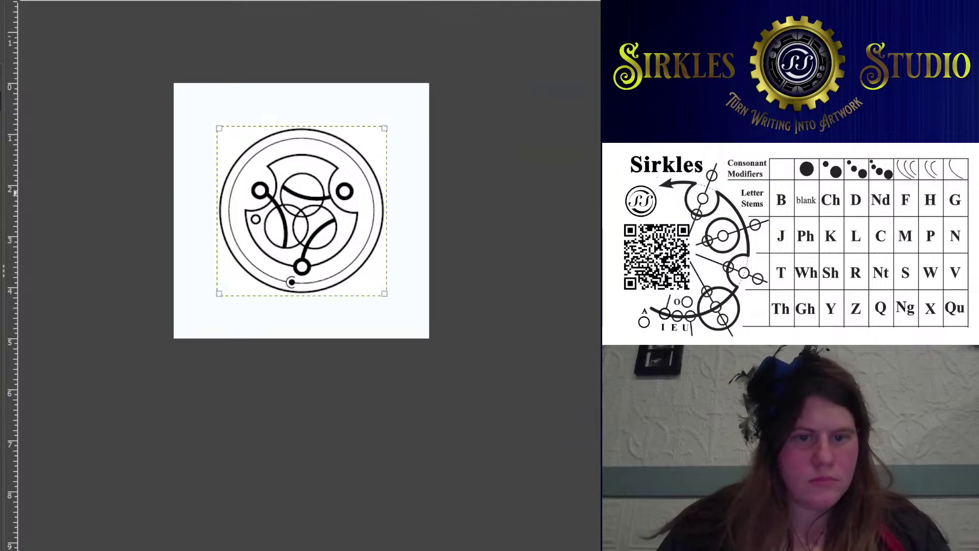
pyautogui.hotkey('ctrl', 'z')
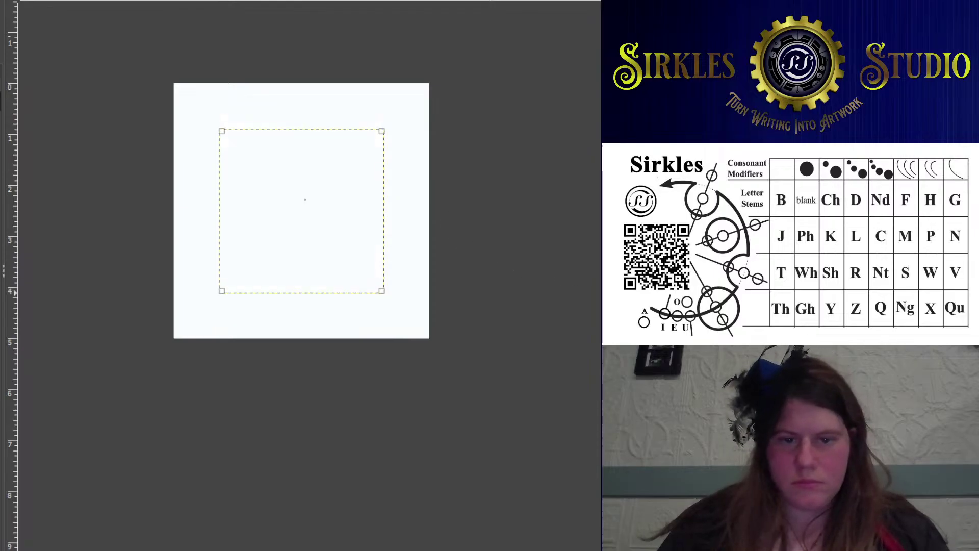
# Vertically centre the designs with the vertical line, the thick diagonal line and the three double rim arcs, hiding each layer once aligned
pyautogui.hotkey('ctrl', 'z')
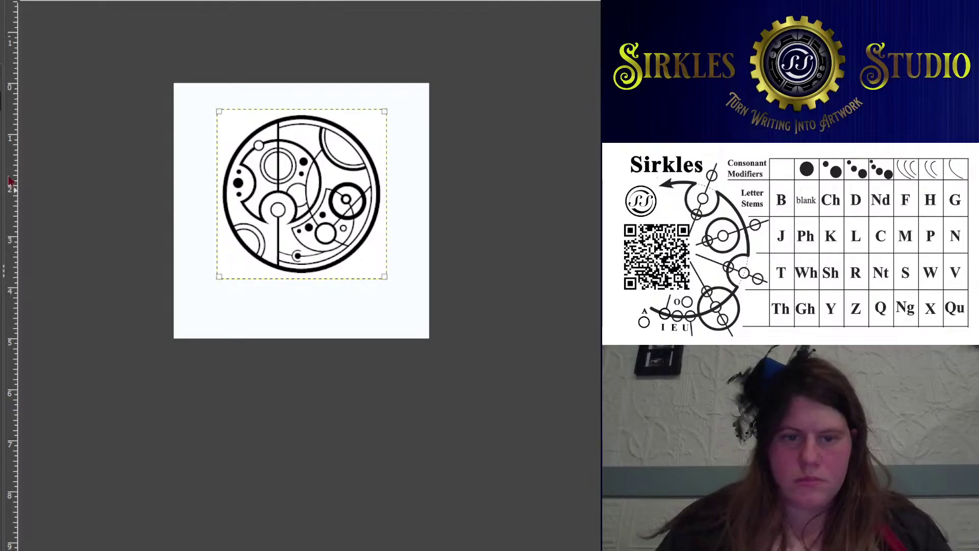
pyautogui.hotkey('ctrl', 'f')
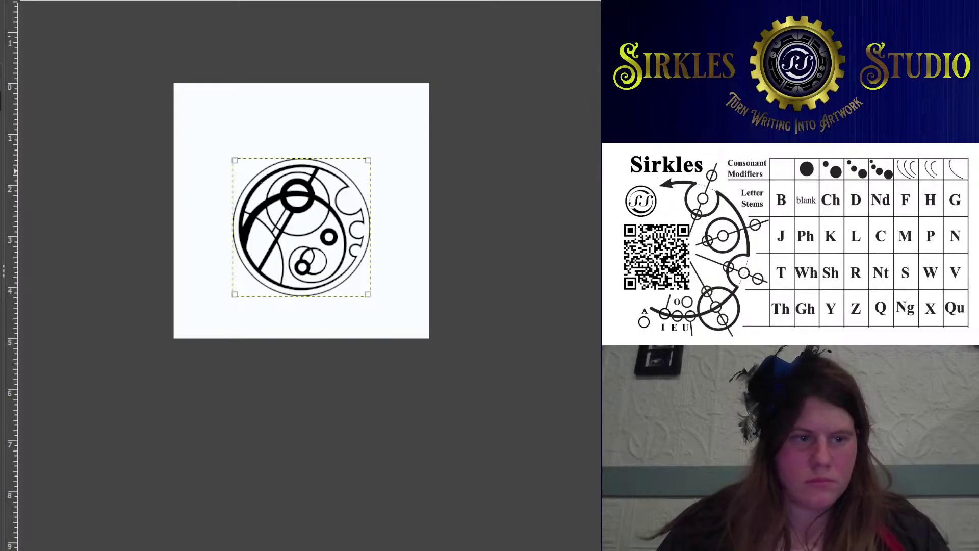
pyautogui.hotkey('ctrl', 'f')
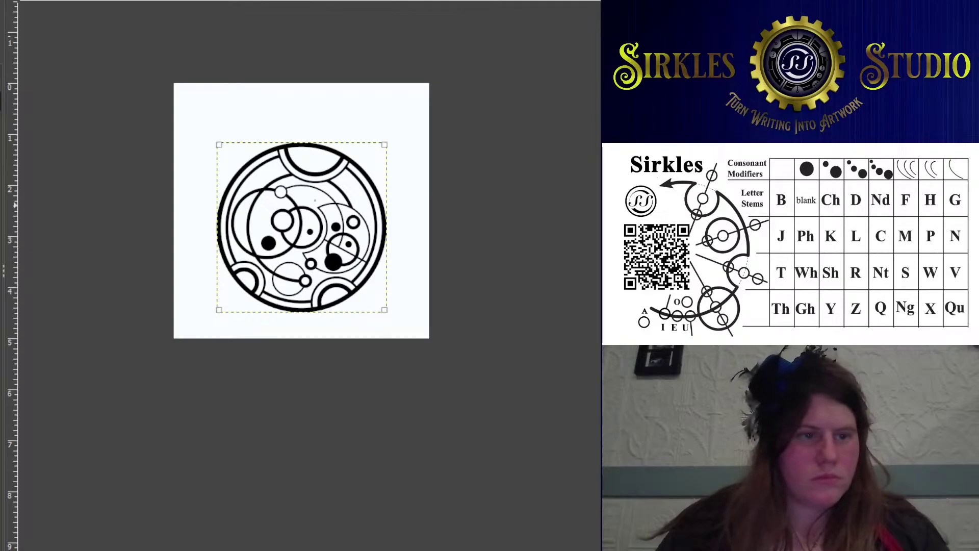
pyautogui.hotkey('shift', 'Up')
pyautogui.press('Delete')
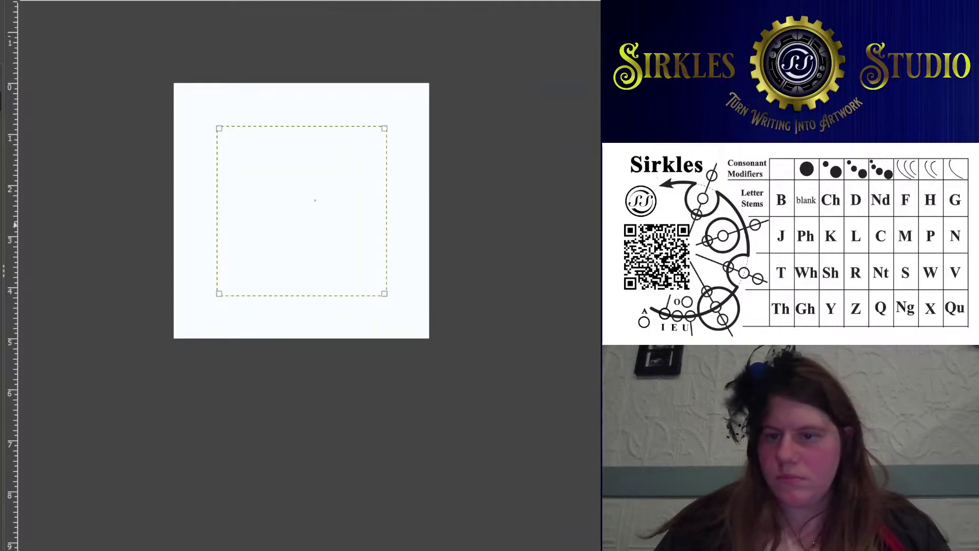
# Show the design with the large black central dot, centre it vertically on the canvas and hide its layer
pyautogui.hotkey('ctrl', 'f')
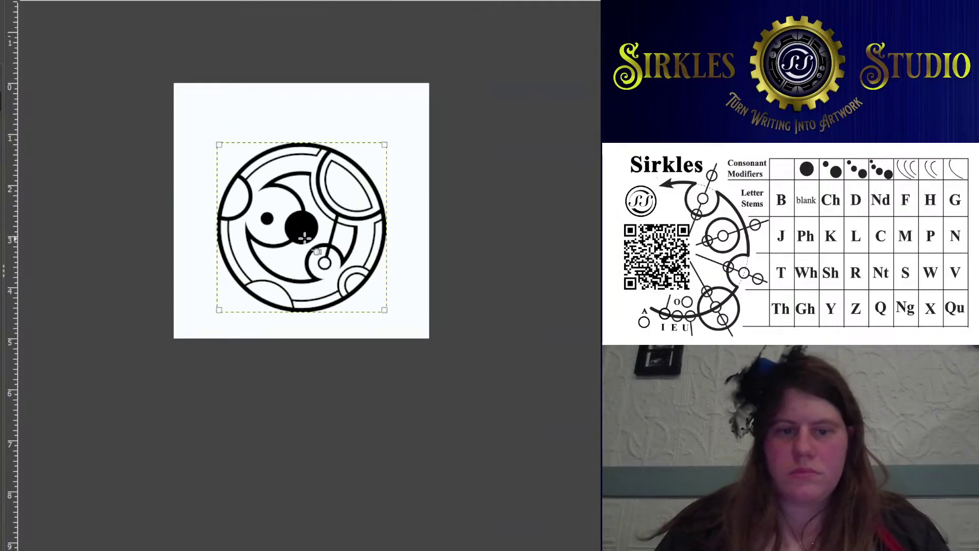
pyautogui.click(305, 239)
pyautogui.hotkey('ctrl', 'z')
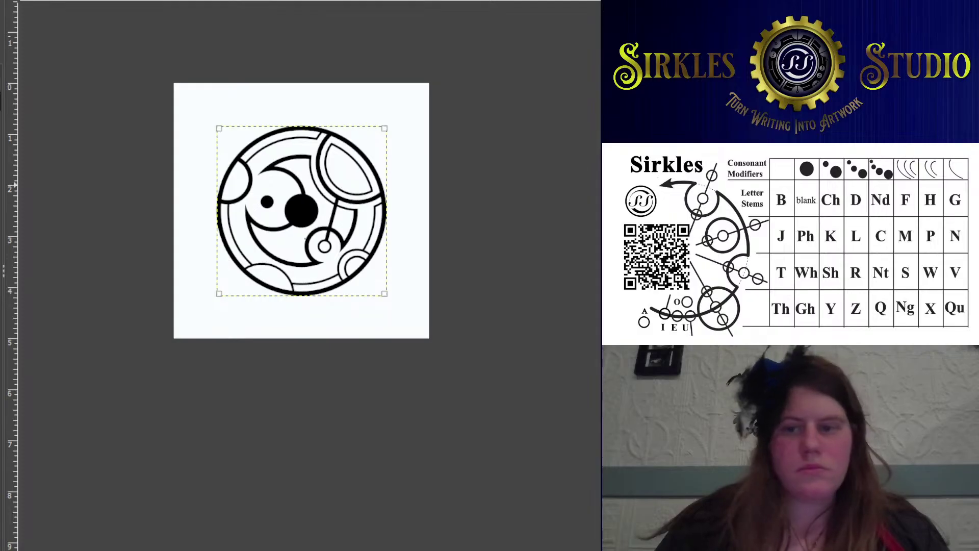
pyautogui.hotkey('ctrl', 'z')
pyautogui.hotkey('ctrl', 'z')
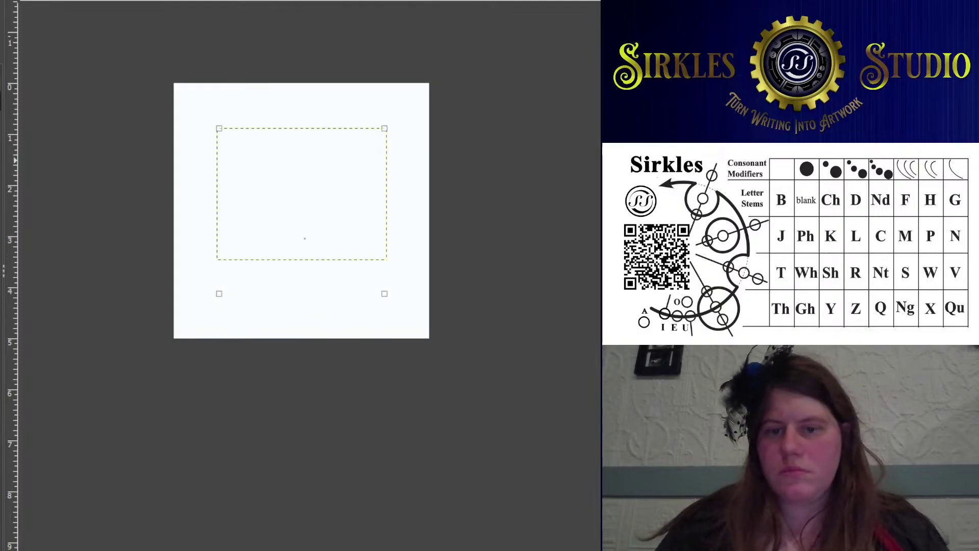
# Show the rectangular design cropped by black corners, centre it vertically on the canvas and hide its layer
pyautogui.hotkey('ctrl', 'z')
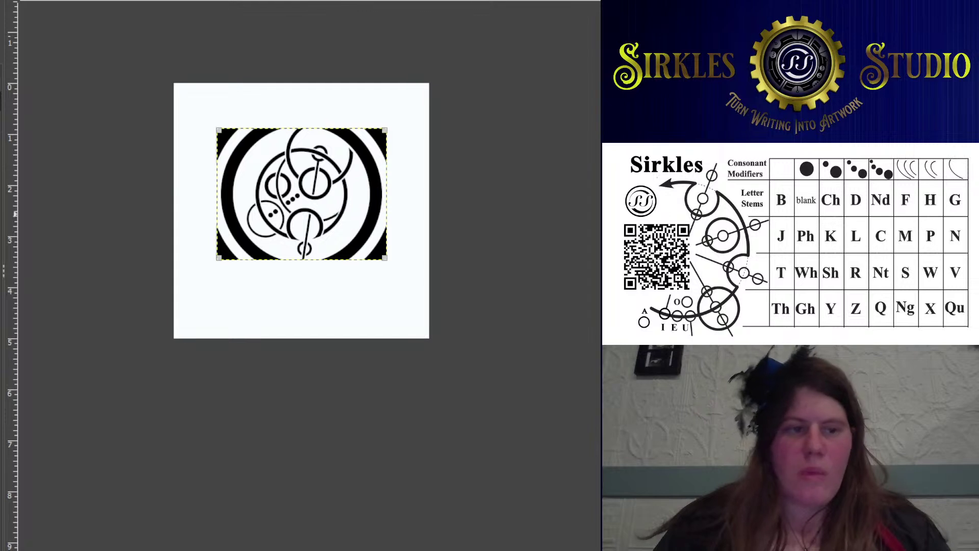
pyautogui.hotkey('ctrl', 'z')
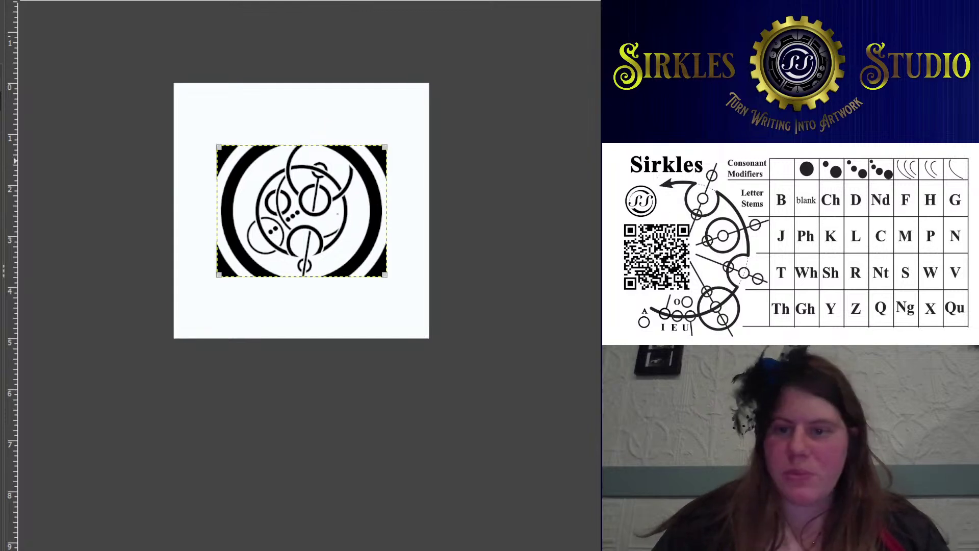
pyautogui.hotkey('ctrl', 'z')
pyautogui.hotkey('ctrl', 'z')
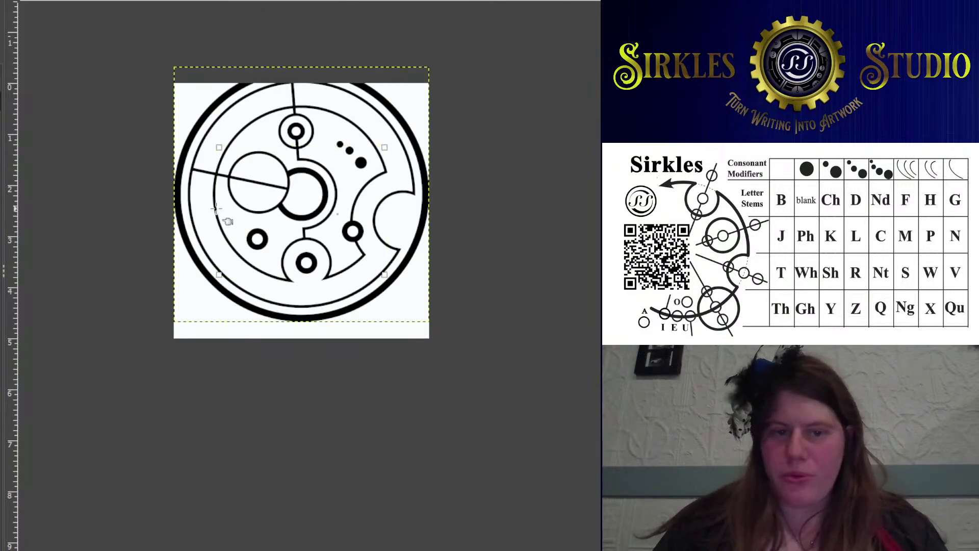
# Centre the canvas-wide design with the horizontal line through its circle vertically and scale it around its centre to 1268 × 1268 pixels
pyautogui.hotkey('ctrl', 'z')
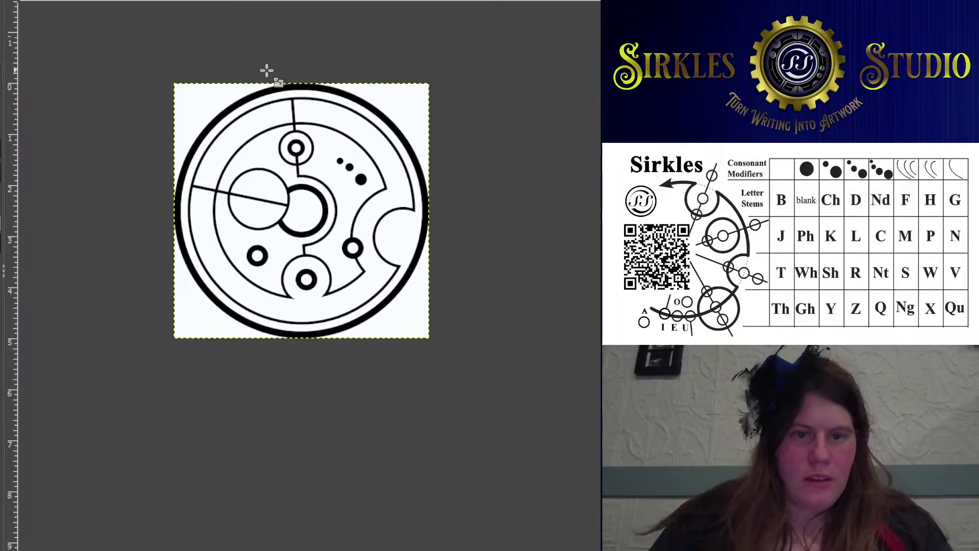
pyautogui.moveTo(279, 83); pyautogui.dragTo(286, 120)
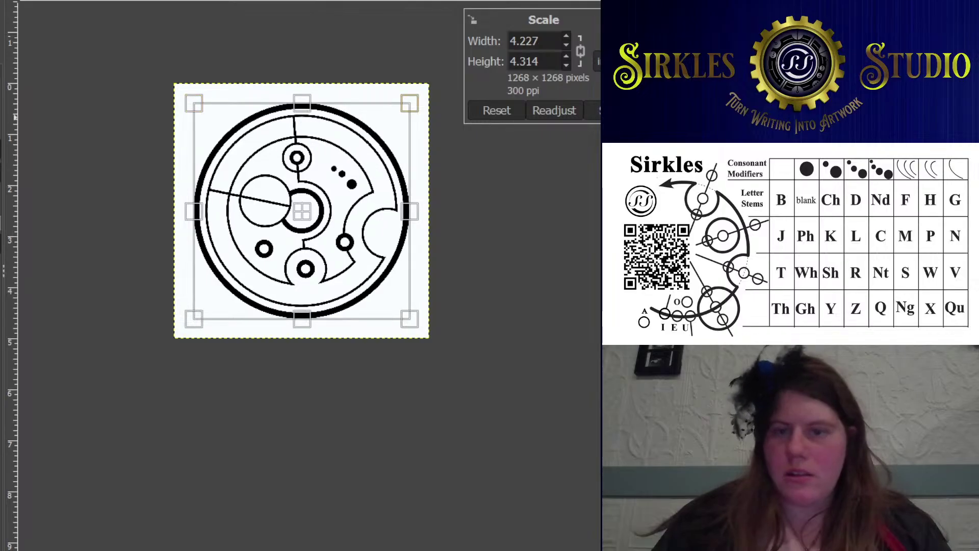
pyautogui.press('Return')
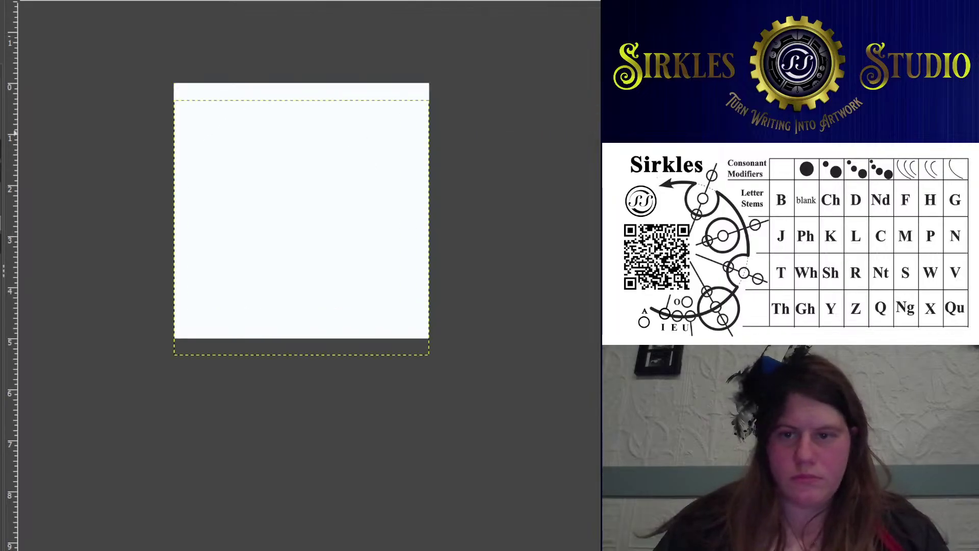
# Scale the canvas-wide design with three connected rim dots to slightly smaller than the canvas and centre it vertically
pyautogui.click(332, 174)
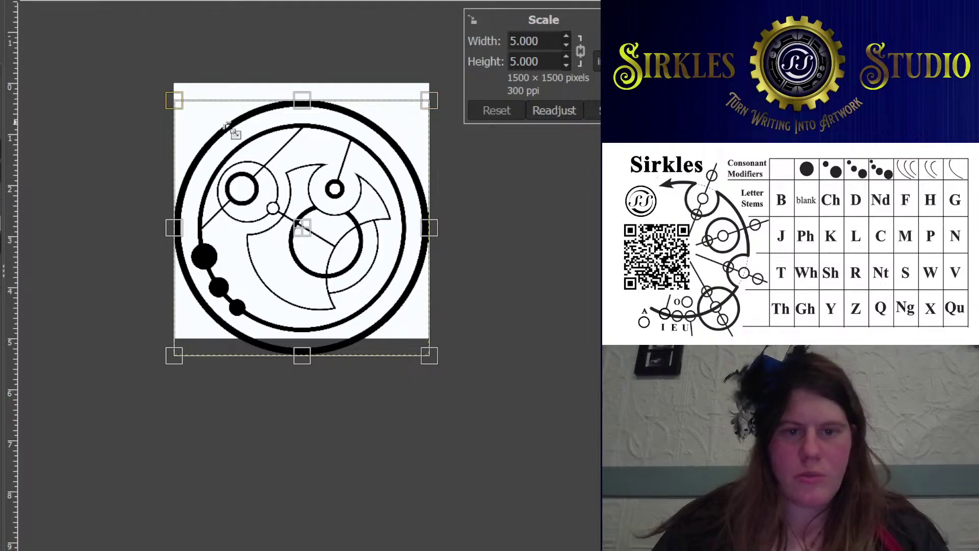
pyautogui.moveTo(428, 100); pyautogui.dragTo(414, 115)
pyautogui.click(592, 110)
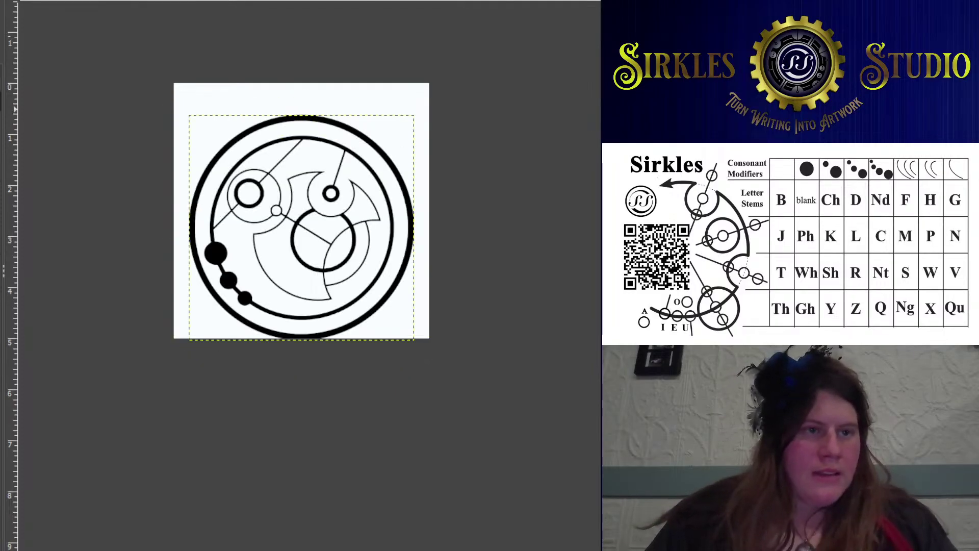
pyautogui.click(283, 170)
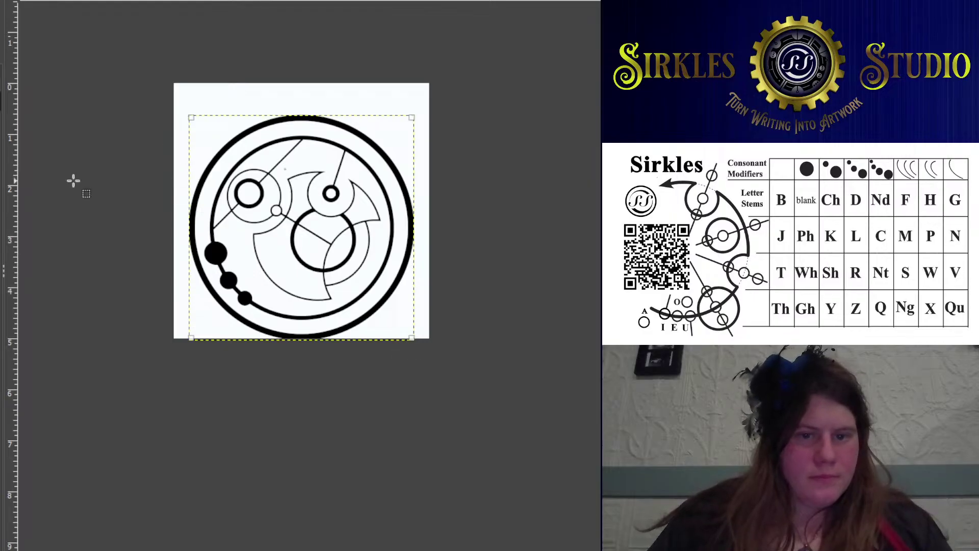
pyautogui.click(1, 179)
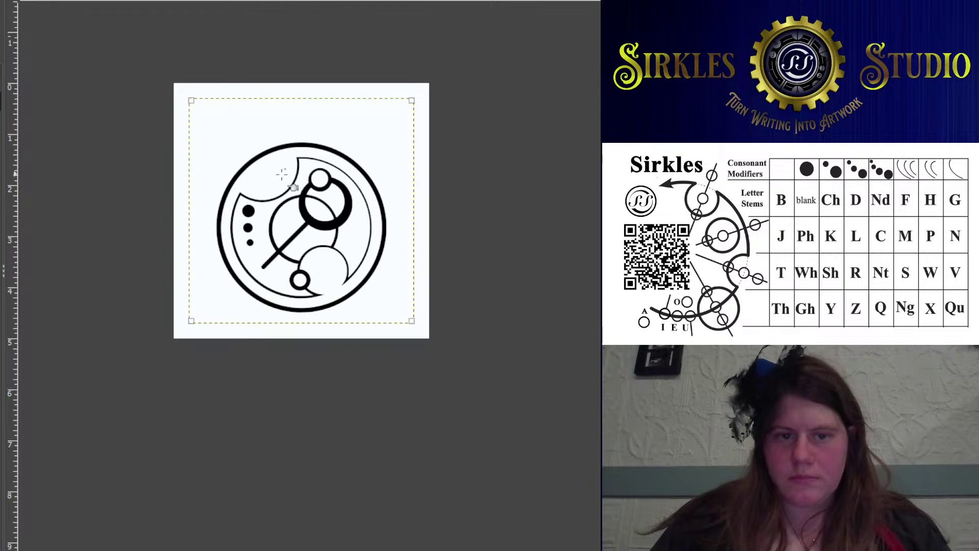
# Centre the design with the diagonal bar and thick crescent ring vertically on the canvas and hide its layer
pyautogui.click(281, 174)
pyautogui.click(1, 220)
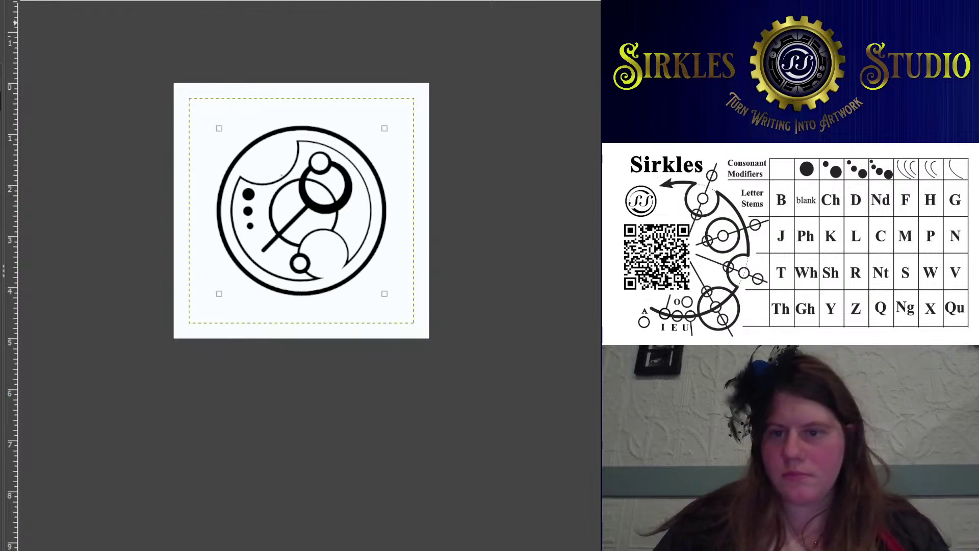
pyautogui.press('Delete')
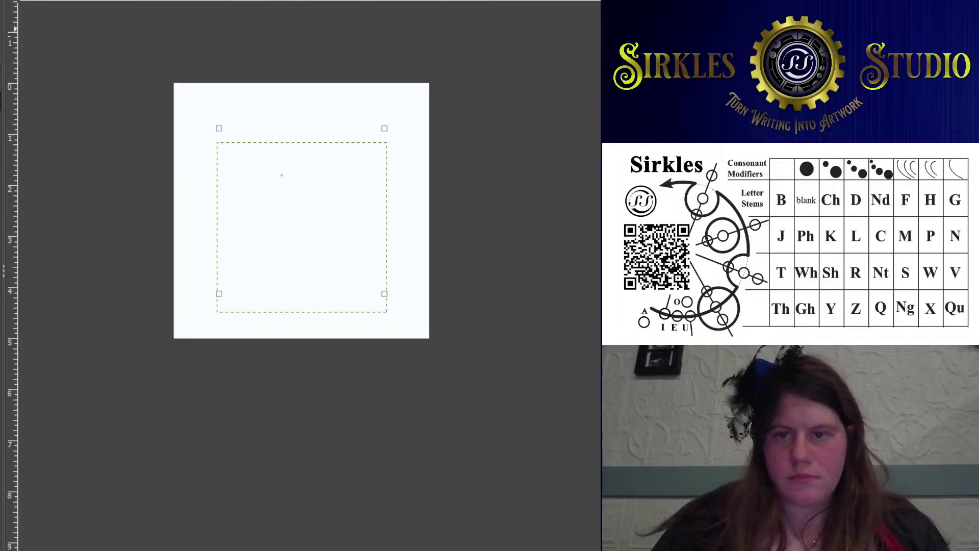
# Show the design with the thick inner ring and three rim arcs, centre it vertically on the canvas and hide its layer
pyautogui.hotkey('ctrl', 'z')
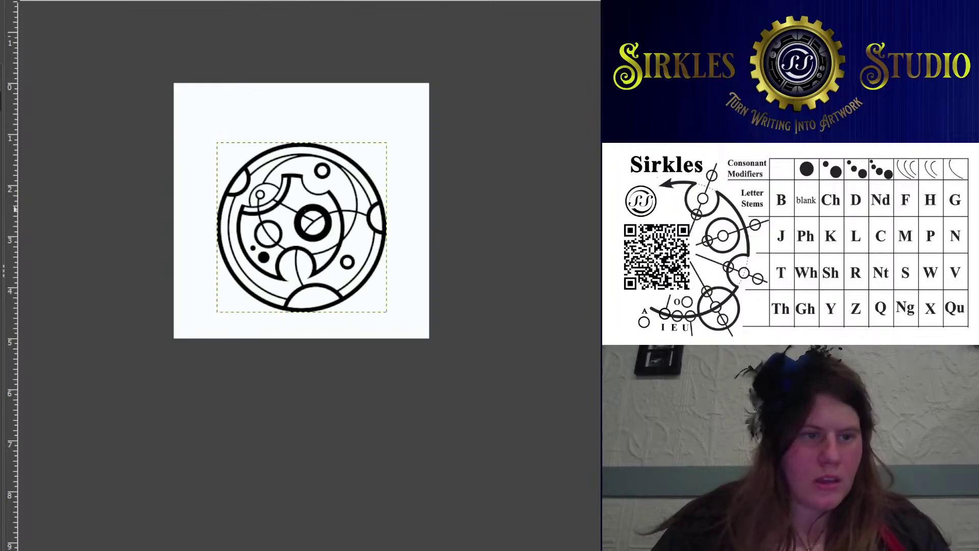
pyautogui.click(332, 207)
pyautogui.moveTo(332, 207); pyautogui.dragTo(332, 190)
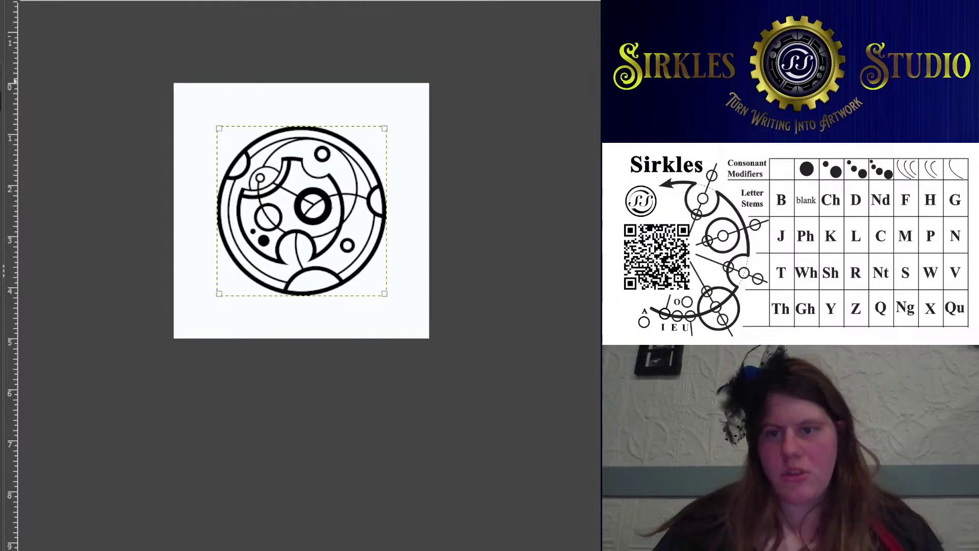
pyautogui.press('Delete')
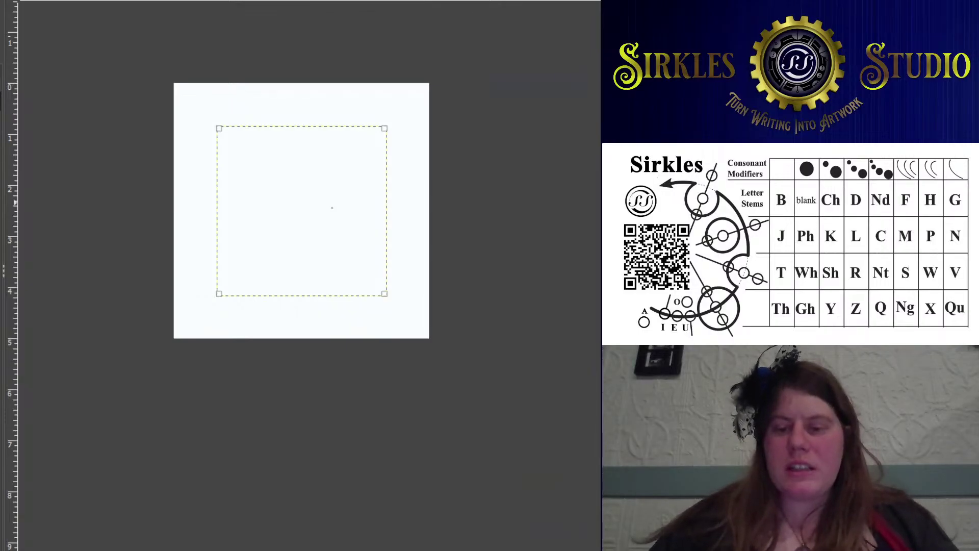
# Check the scaled concentric-circle design against the transparent canvas by toggling its layer's visibility
pyautogui.hotkey('ctrl', 'v')
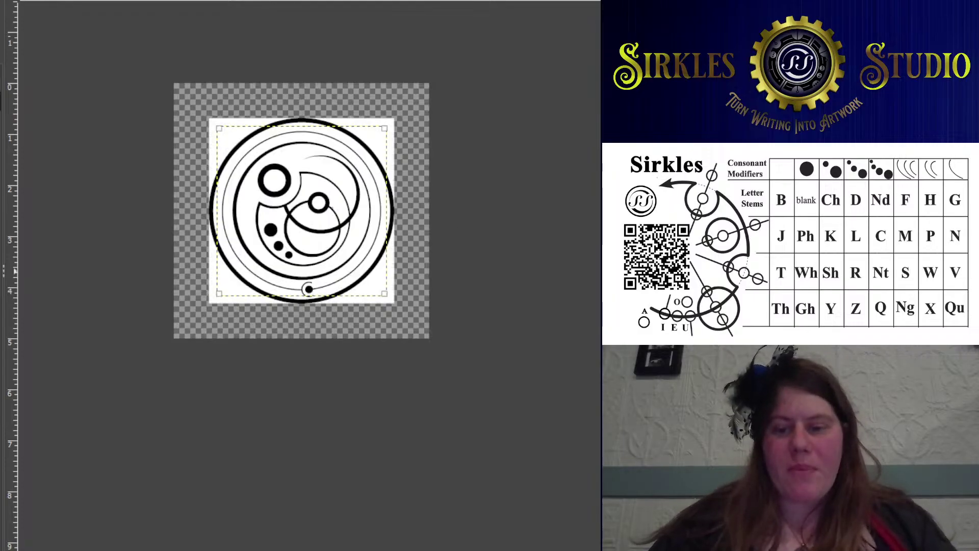
pyautogui.hotkey('ctrl', 'z')
pyautogui.hotkey('ctrl', 'y')
pyautogui.hotkey('ctrl', 'z')
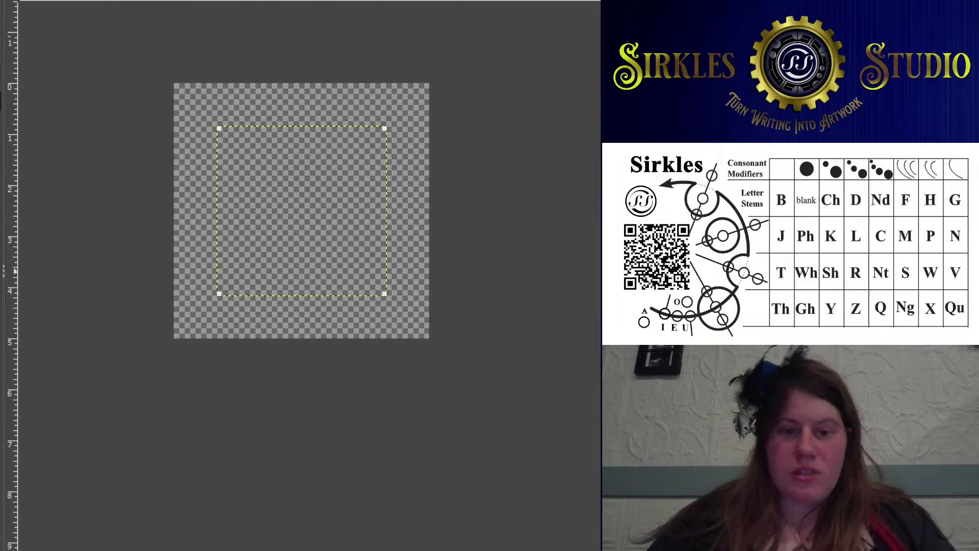
# Check how the design with three graduated dots and the vertical-line design sit on the canvas by toggling their layers' visibility
pyautogui.hotkey('ctrl', 'y')
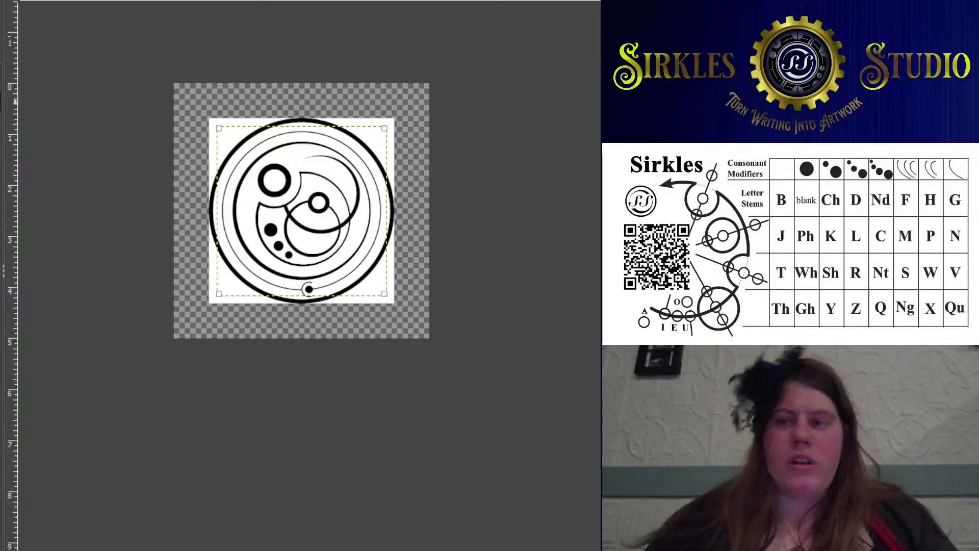
pyautogui.hotkey('ctrl', 'z')
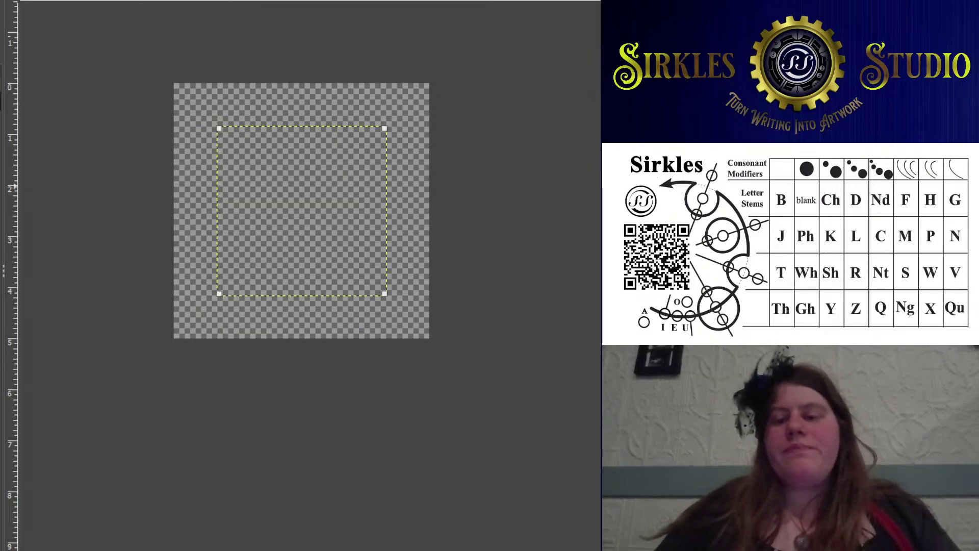
pyautogui.hotkey('ctrl', 'y')
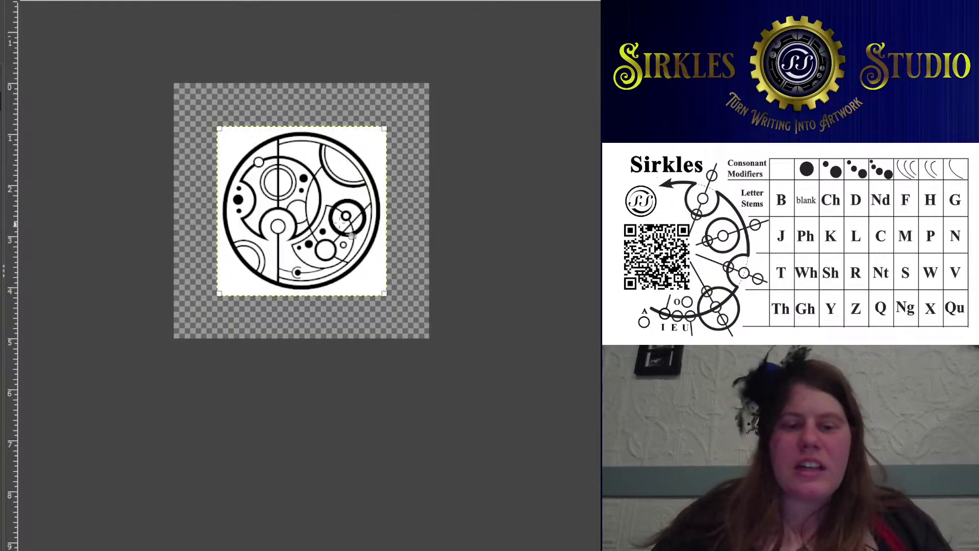
# Select the black linework of the vertical-line design by colour and isolate it on transparency without its white background
pyautogui.press('1')
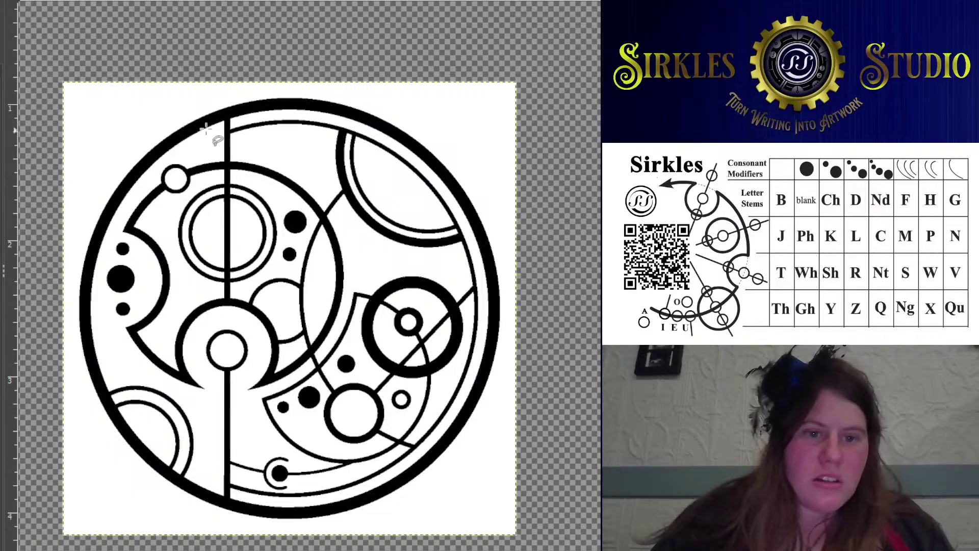
pyautogui.click(272, 104)
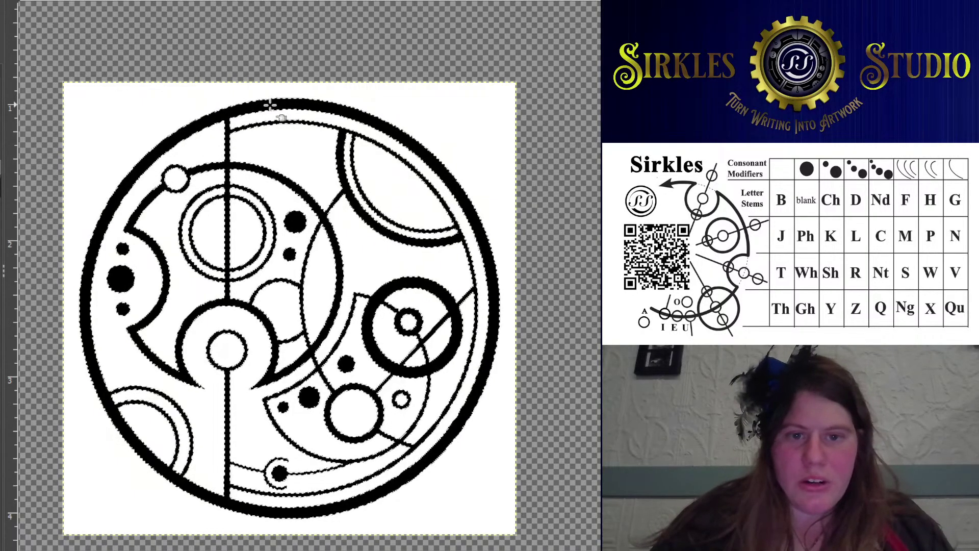
pyautogui.scroll(2, 214, 153)
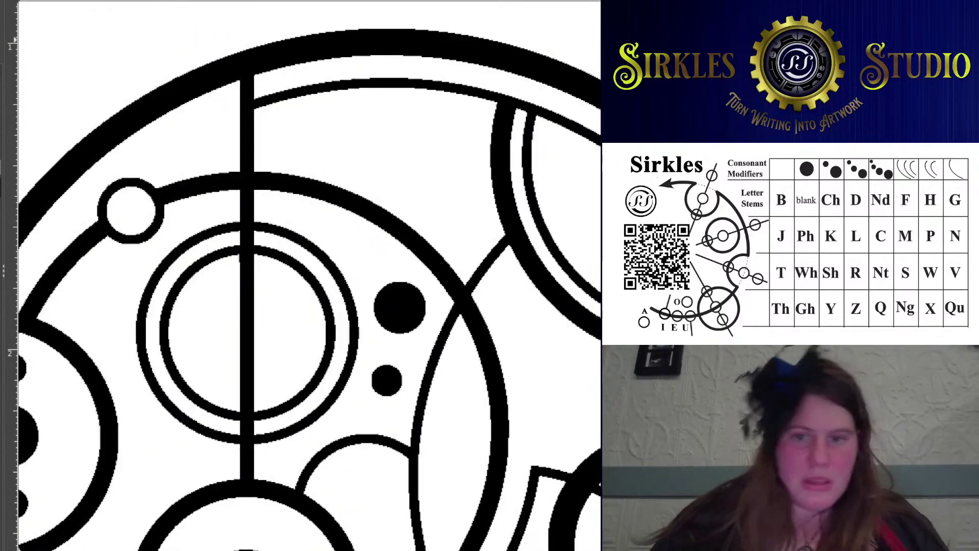
pyautogui.hotkey('ctrl', 'shift', 'a')
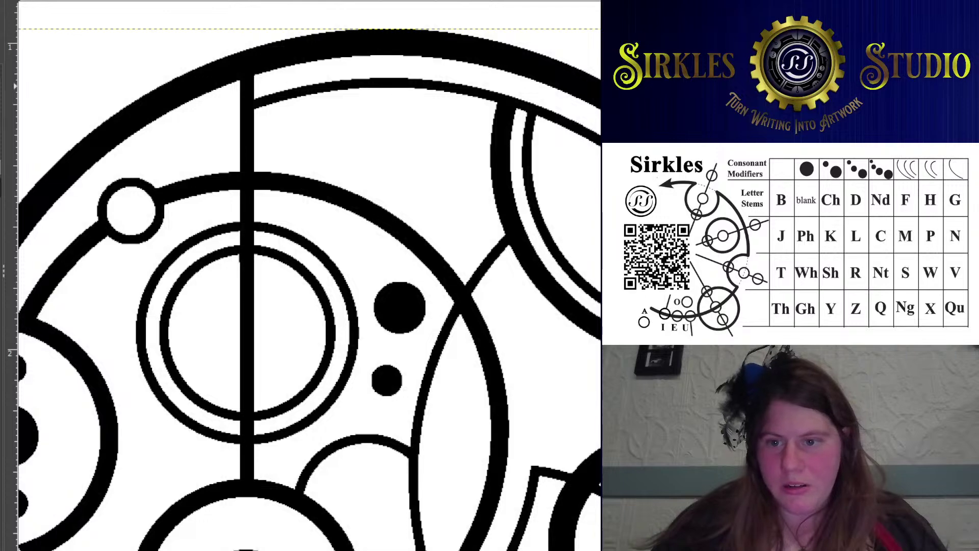
pyautogui.press('Delete')
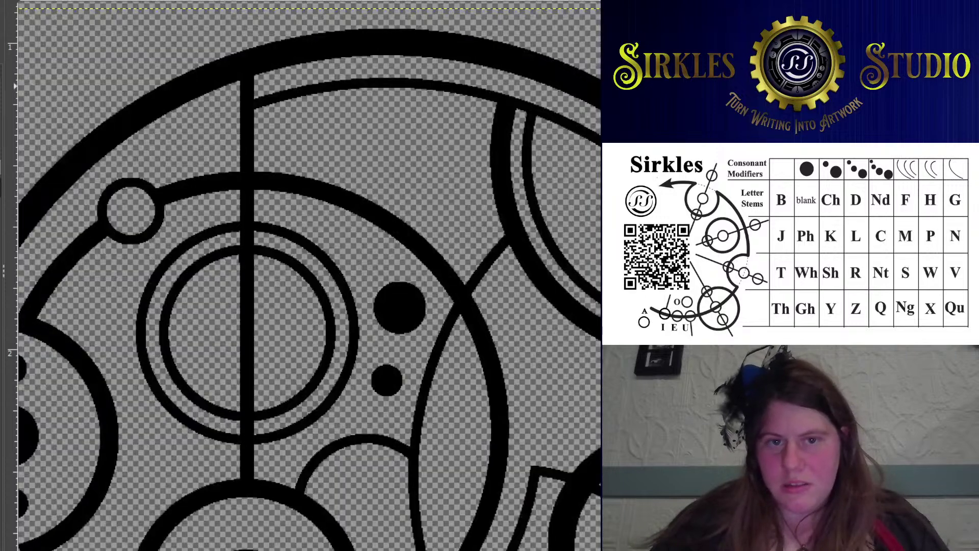
# Isolate the black linework of the design with three overlapping circles and thin straight lines on transparency, using a selection by colour
pyautogui.scroll(-4, 376, 304)
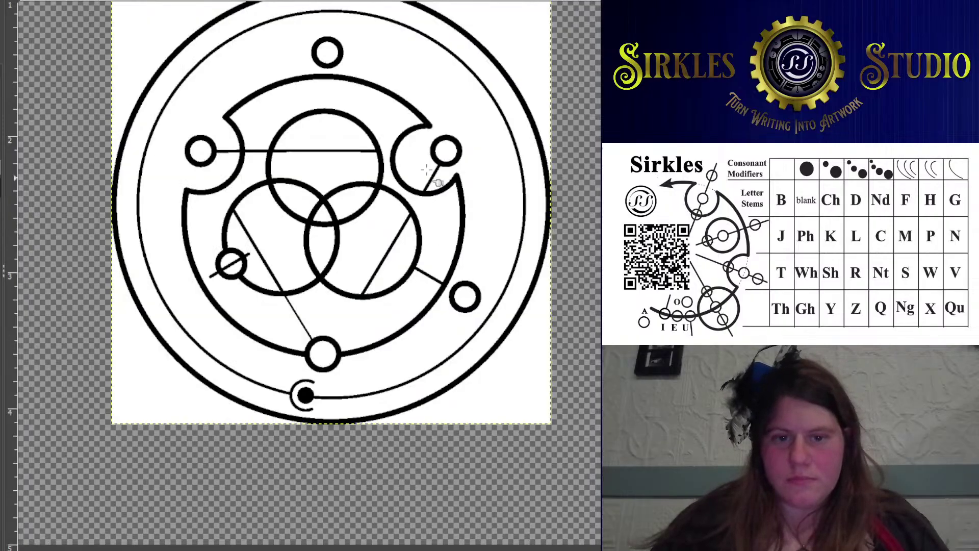
pyautogui.scroll(3, 427, 169)
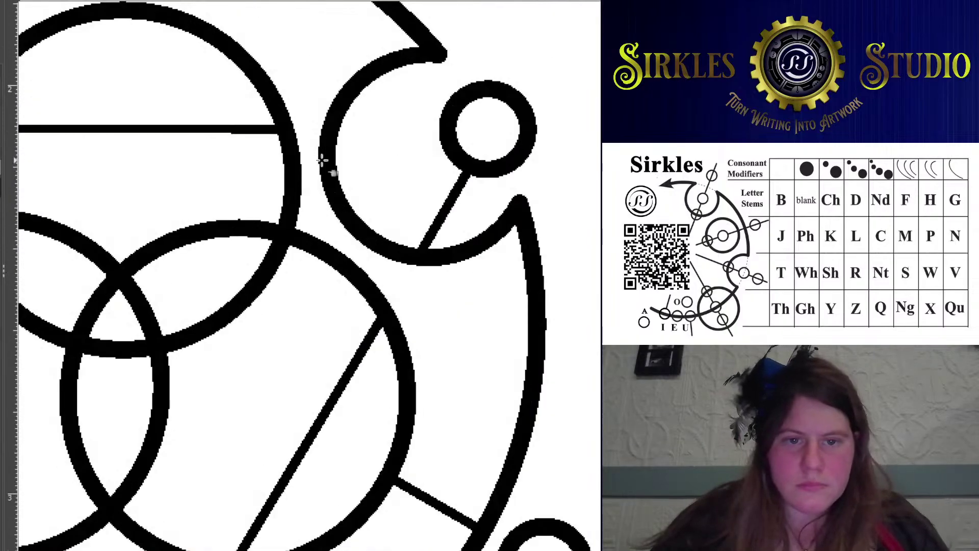
pyautogui.scroll(-1, 322, 160)
pyautogui.scroll(-2, 336, 142)
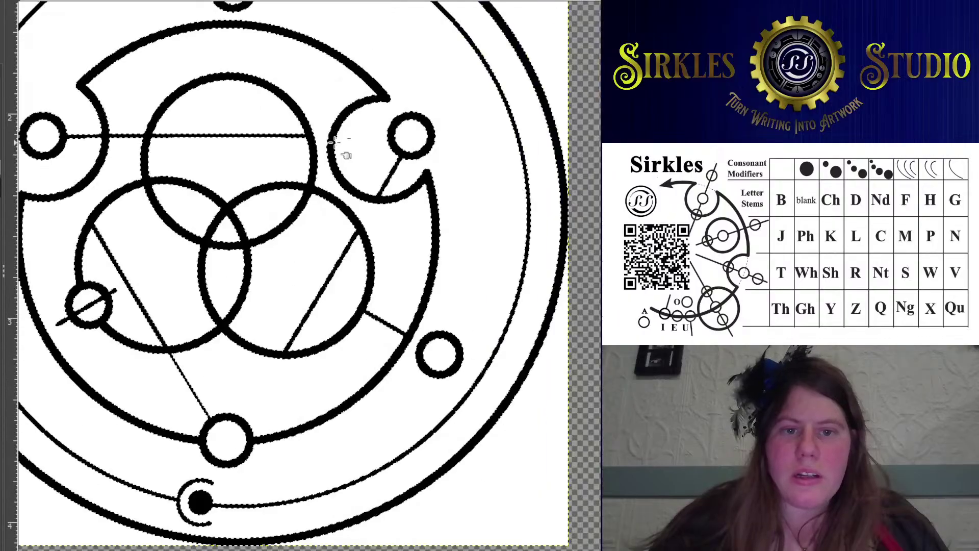
pyautogui.scroll(-3, 335, 142)
pyautogui.scroll(3, 341, 154)
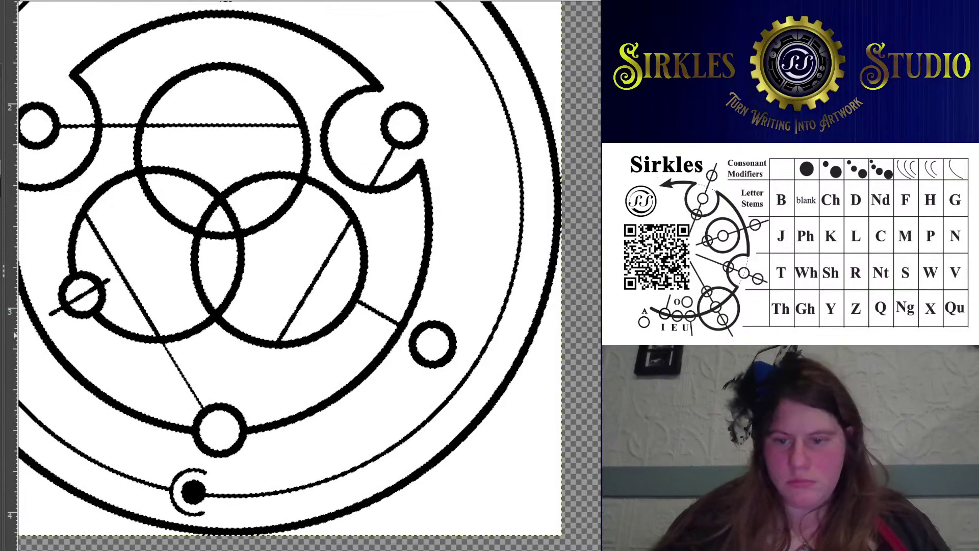
pyautogui.hotkey('shift', 'ctrl', 'a')
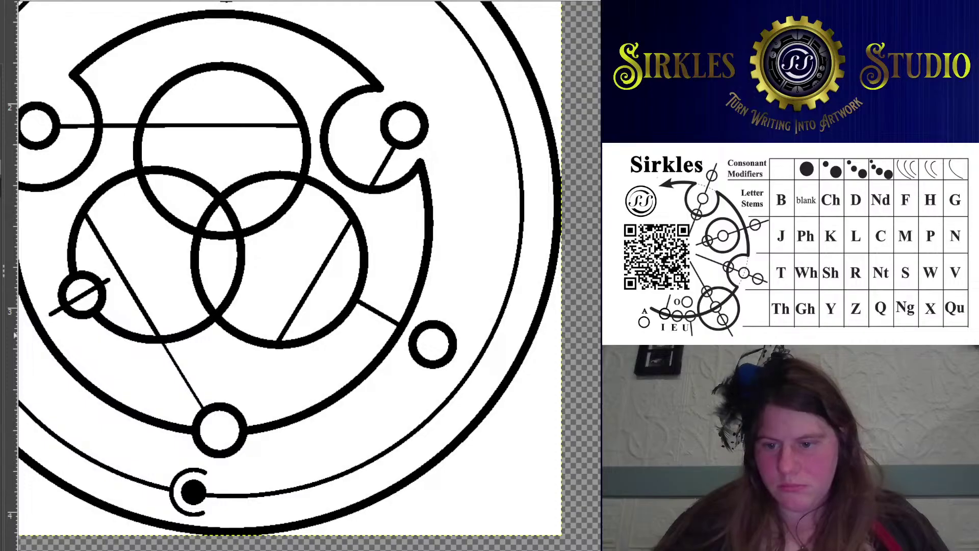
pyautogui.hotkey('ctrl', 'z')
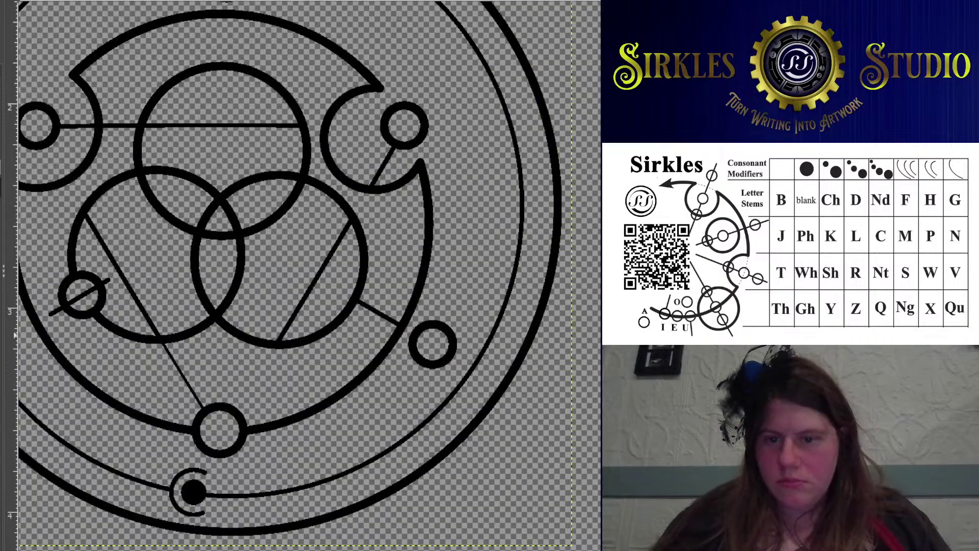
# Show only the overlapping-circles design with thick curved arms, select its black linework by colour and separate it from the white background
pyautogui.hotkey('ctrl', 'y')
pyautogui.hotkey('ctrl', 'z')
pyautogui.hotkey('ctrl', 'y')
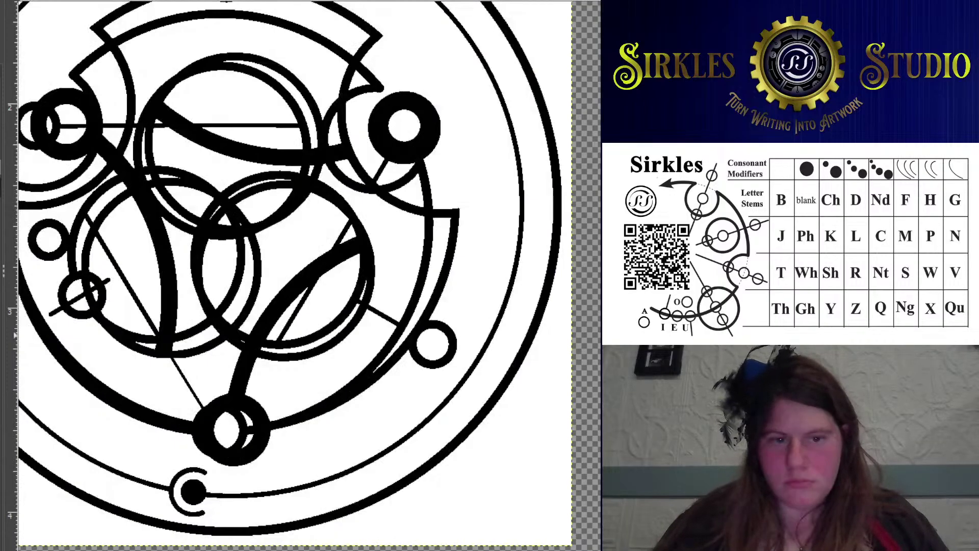
pyautogui.hotkey('ctrl', 'z')
pyautogui.hotkey('ctrl', 'y')
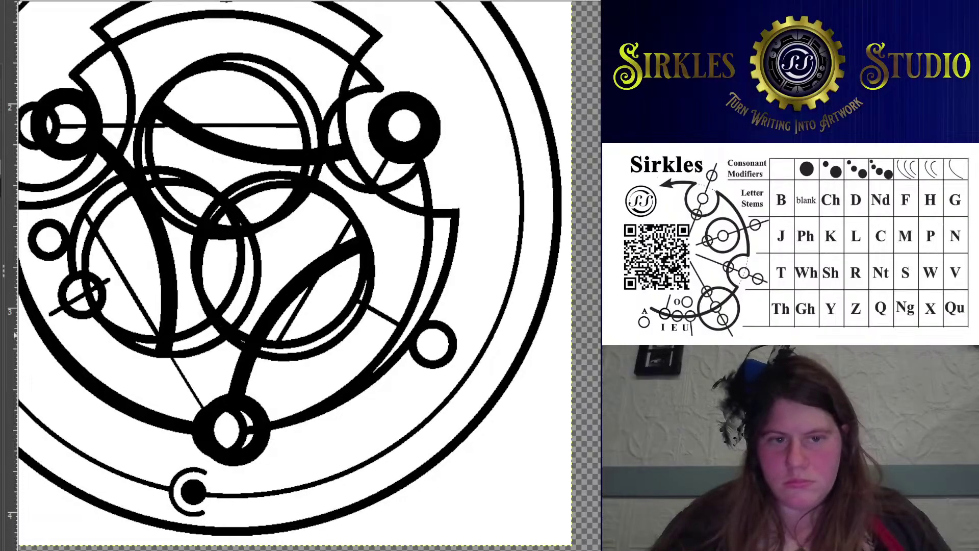
pyautogui.hotkey('ctrl', 'z')
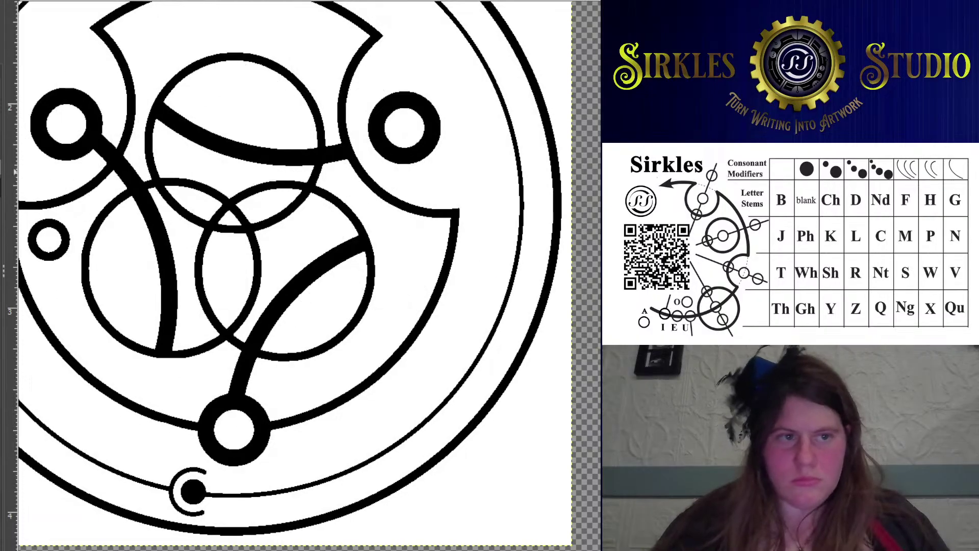
pyautogui.click(404, 206)
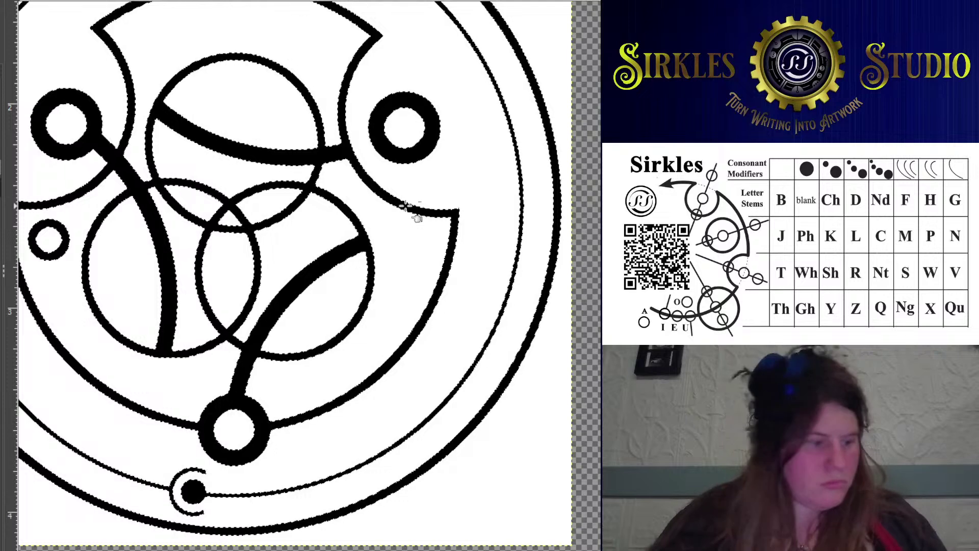
pyautogui.hotkey('ctrl', 'shift', 'a')
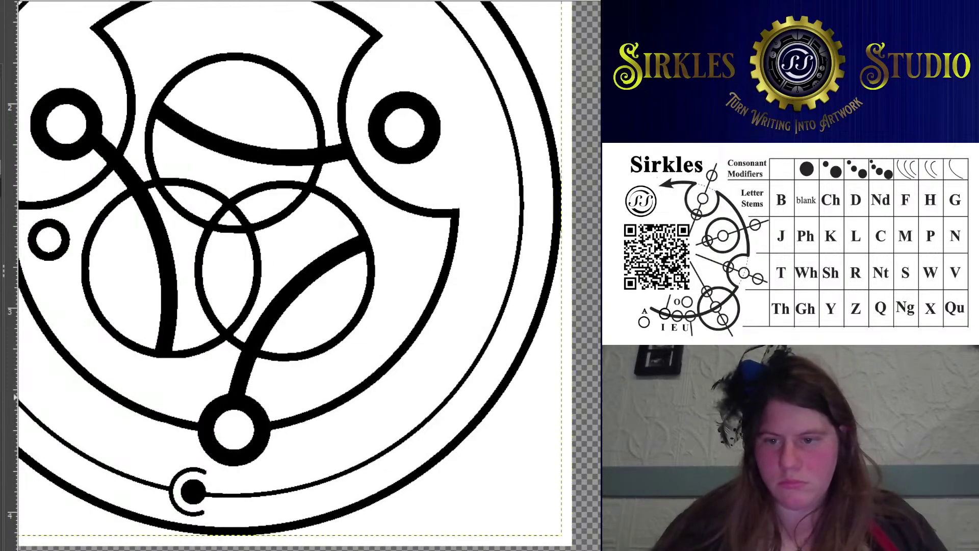
pyautogui.press('Delete')
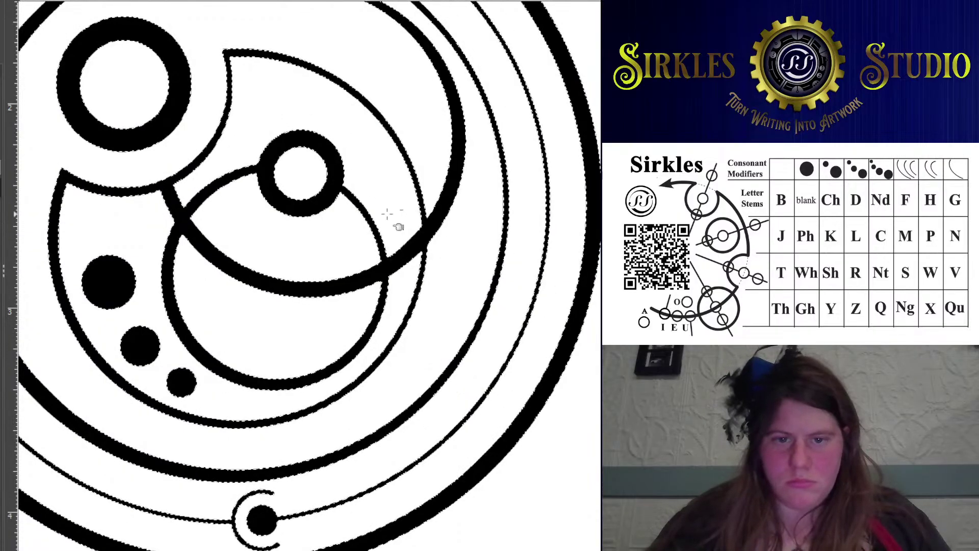
# Isolate the black linework of the thick-ringed design with three graduated dots on a transparent background
pyautogui.scroll(-1, 316, 232)
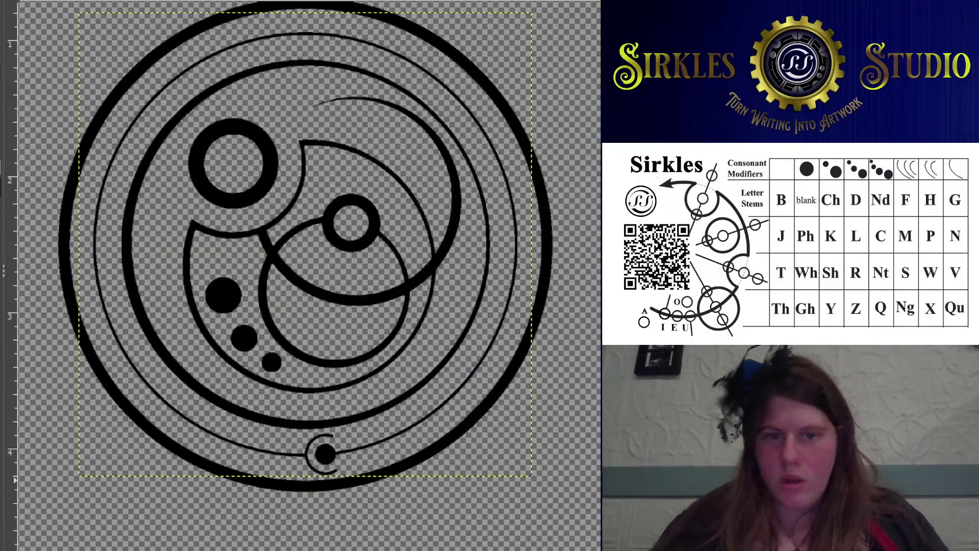
pyautogui.scroll(-2, 347, 340)
pyautogui.scroll(-2, 343, 310)
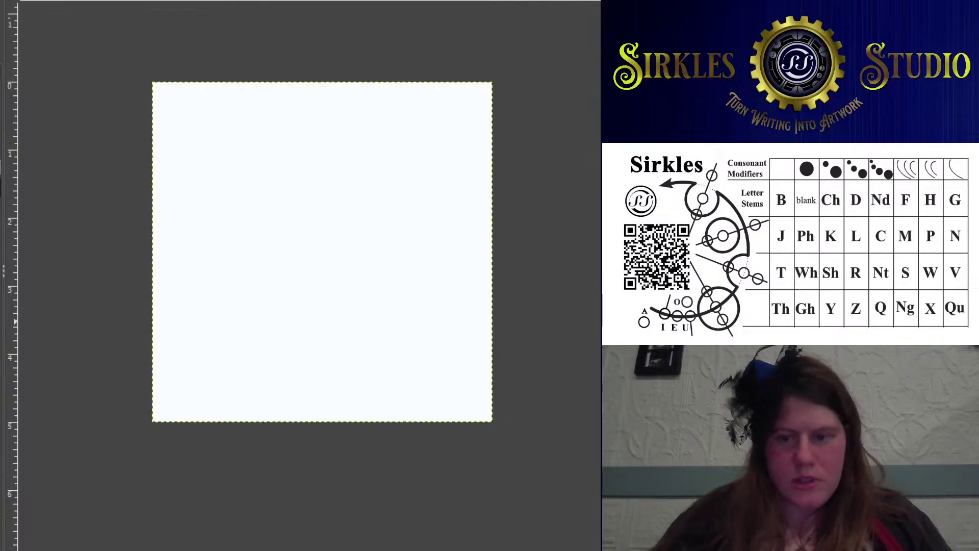
# Fill the blank canvas-sized background layer with solid dark blue in place of a brighter blue trial fill
pyautogui.scroll(1, 371, 315)
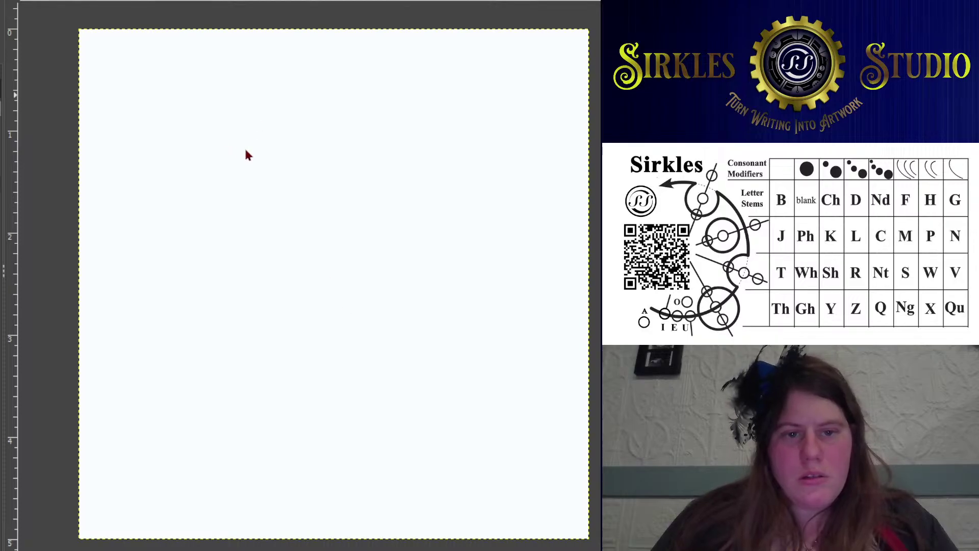
pyautogui.click(289, 252)
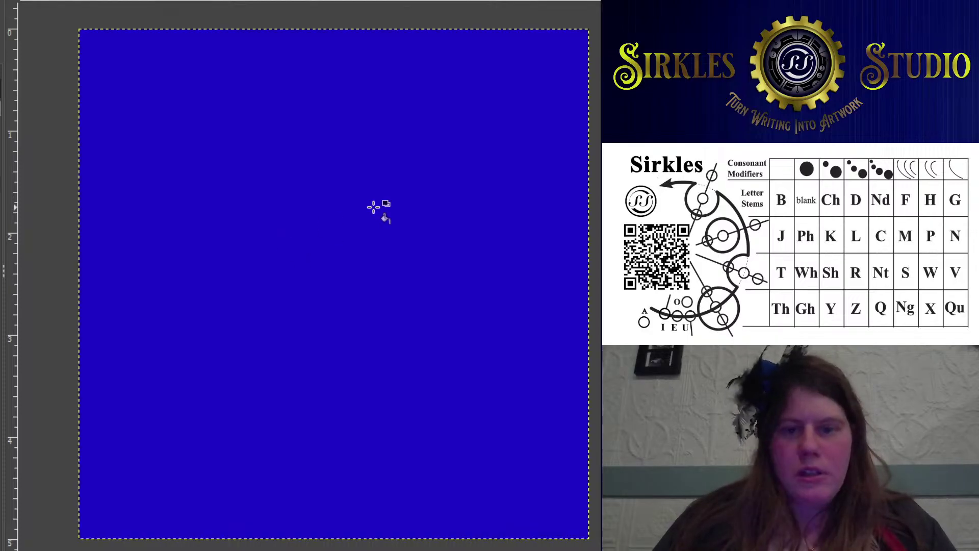
pyautogui.scroll(-1, 463, 312)
pyautogui.moveTo(444, 306); pyautogui.dragTo(420, 281)
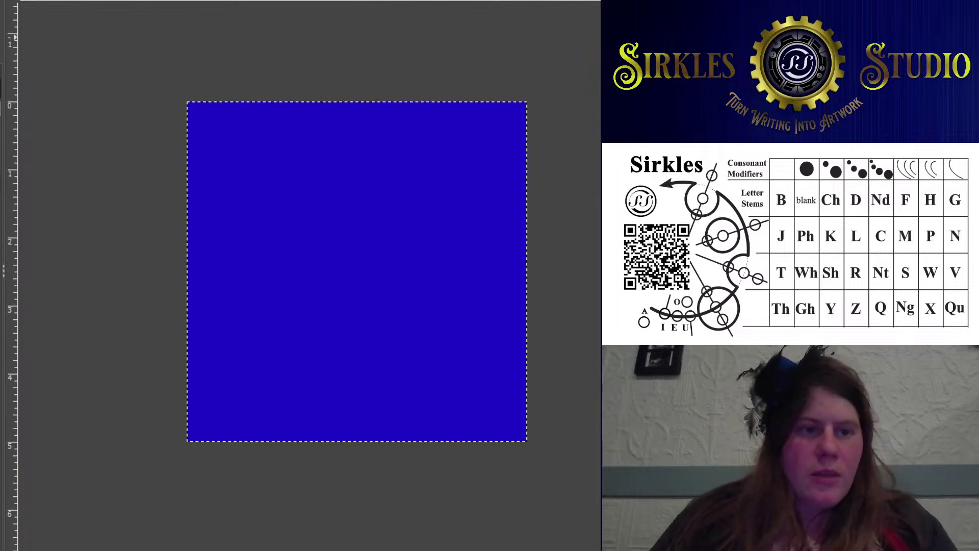
pyautogui.click(353, 327)
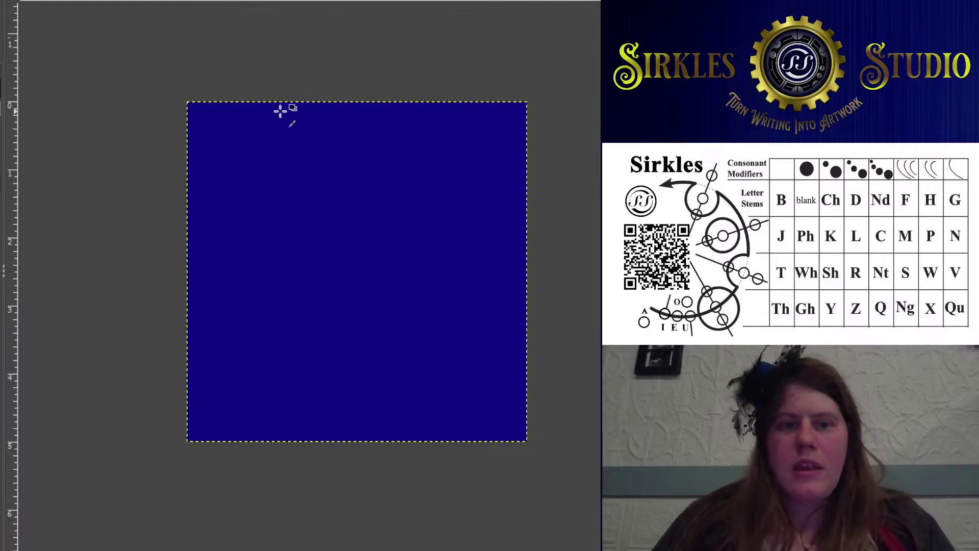
# Try a pinkish-white flare with concentric rings at the centre of the dark blue background and undo it
pyautogui.scroll(1, 284, 109)
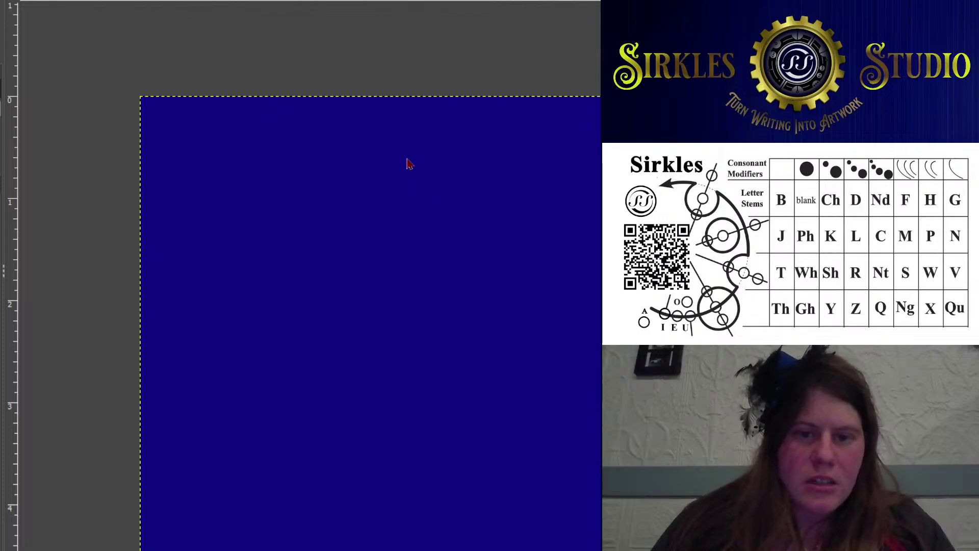
pyautogui.hotkey('ctrl', 'f')
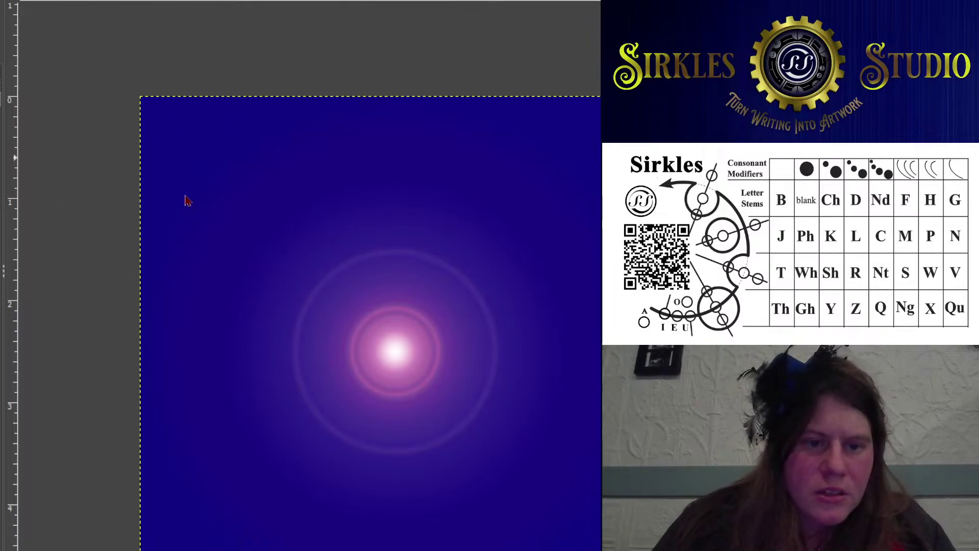
pyautogui.hotkey('ctrl', 'z')
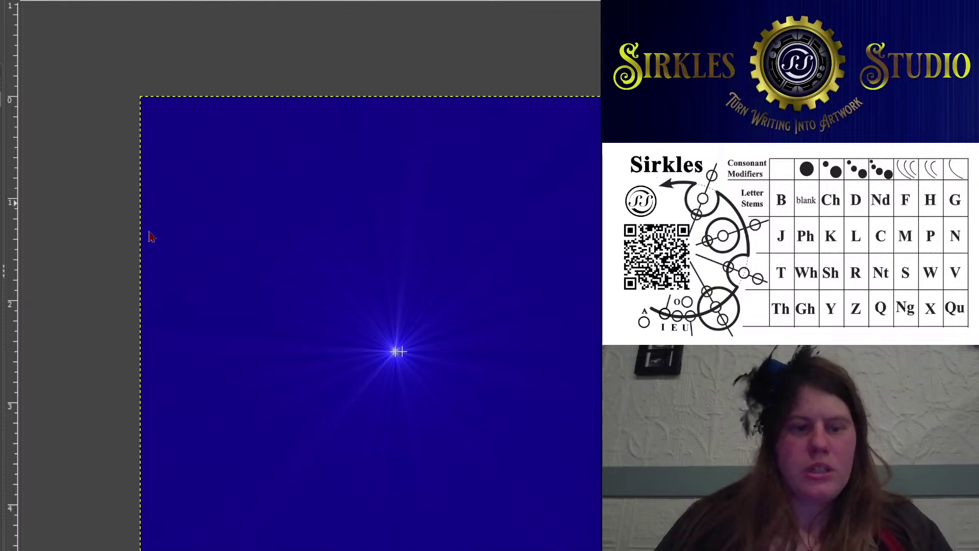
# Add a supernova starburst at the centre of the blue background and enlarge its radius so the rays reach the canvas edges
pyautogui.moveTo(518, 284); pyautogui.dragTo(510, 182)
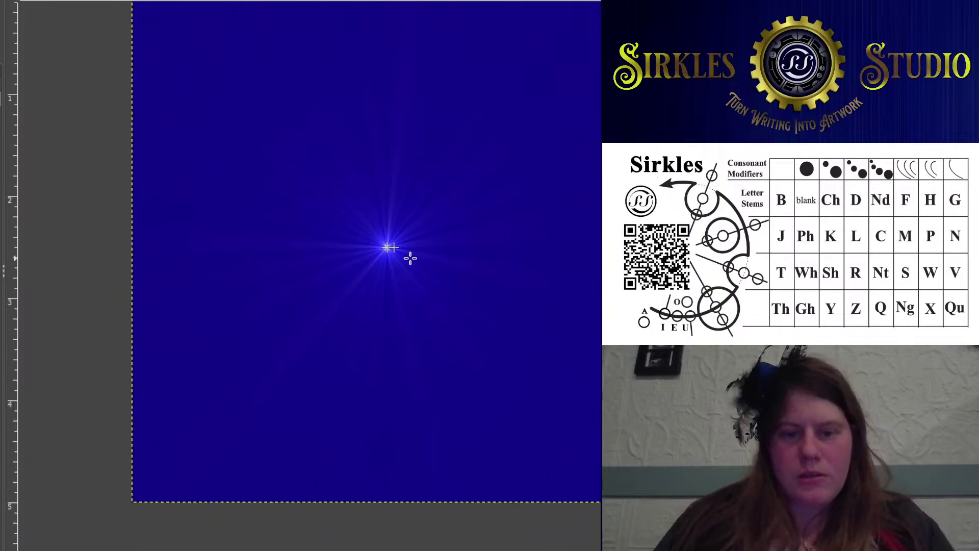
pyautogui.moveTo(400, 247); pyautogui.dragTo(457, 270)
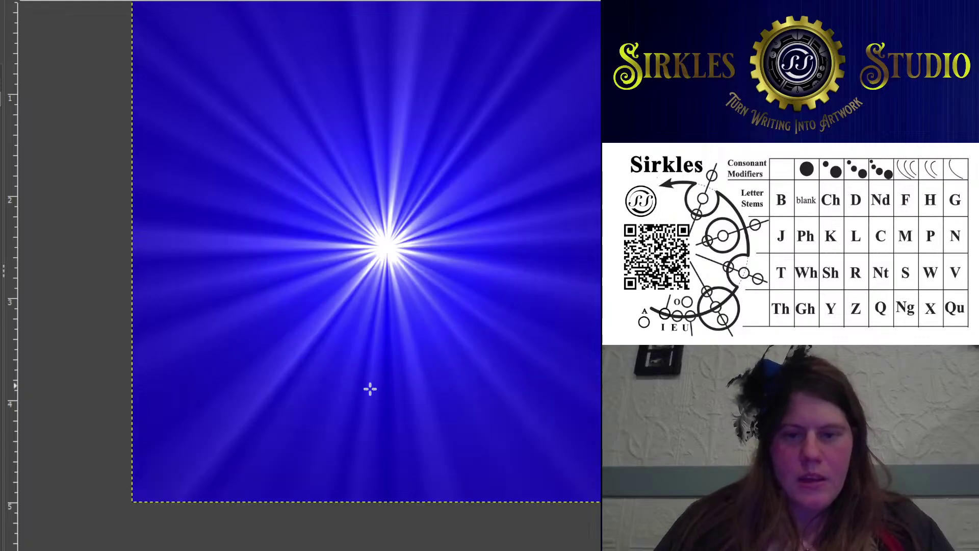
pyautogui.keyDown('ctrl'); pyautogui.scroll(-2, 372, 328); pyautogui.keyUp('ctrl')
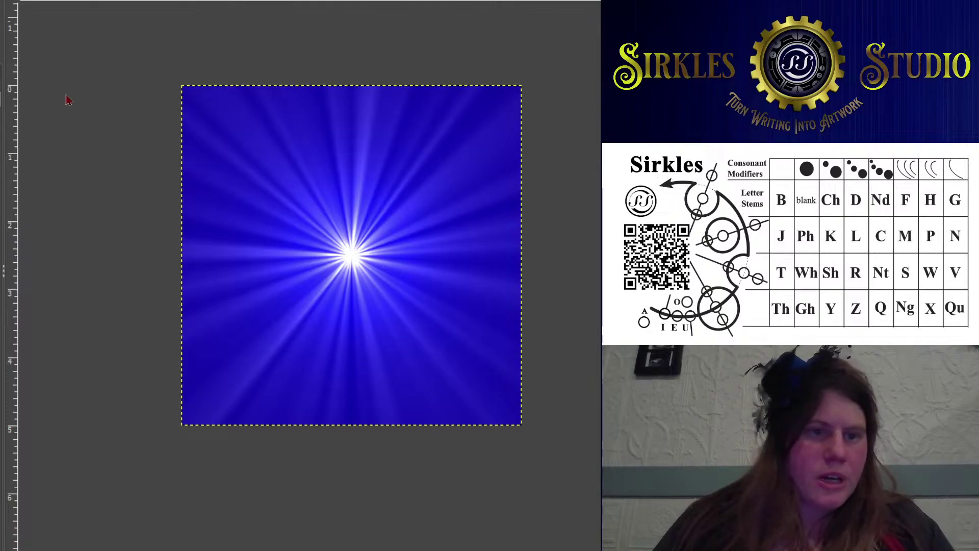
# Tone down the starburst background to a darker blue with a muted, greyish centre and rays
pyautogui.hotkey('ctrl', 'z')
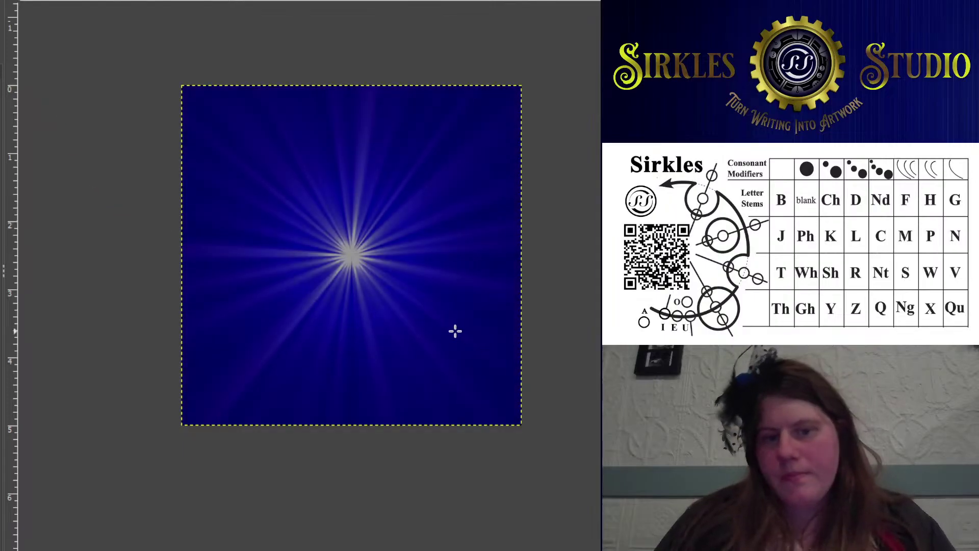
pyautogui.scroll(1, 456, 331)
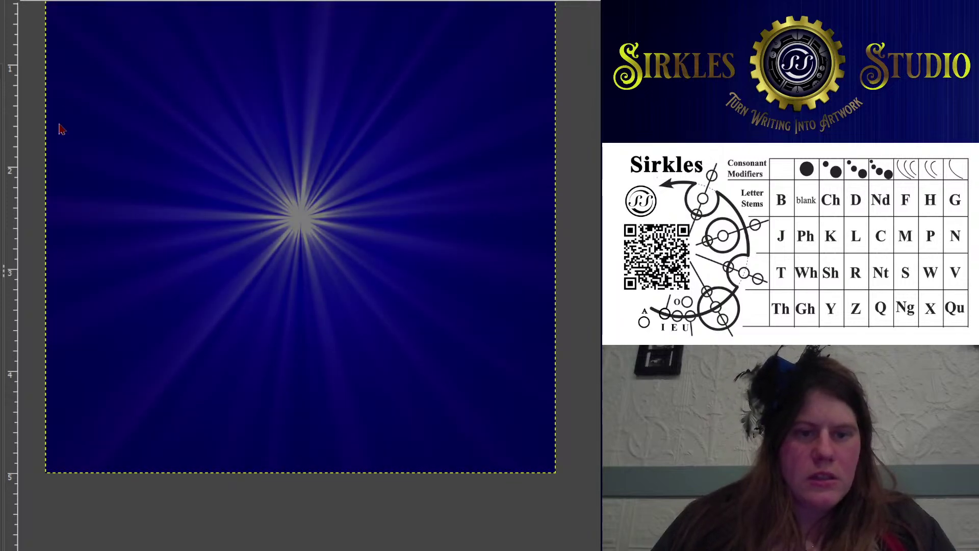
pyautogui.scroll(-1, 237, 239)
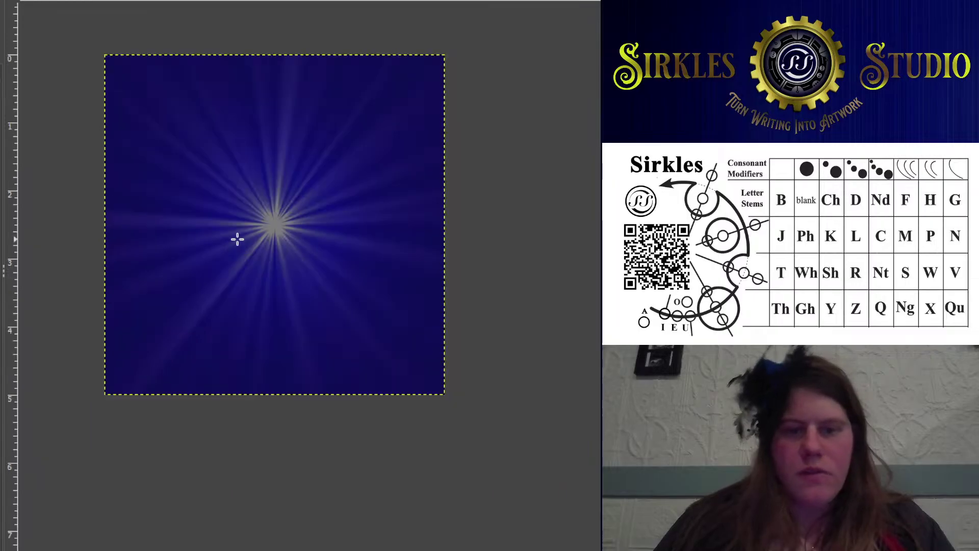
# Place the circular Sirkles linework over the starburst background and recolour it solid white
pyautogui.scroll(3, 247, 270)
pyautogui.scroll(-3, 241, 170)
pyautogui.hscroll(2, 240, 170)
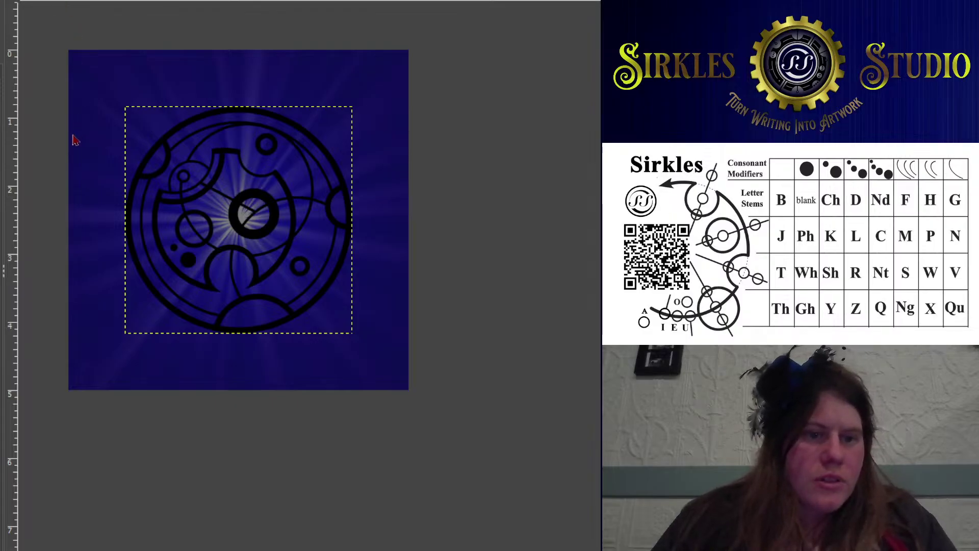
pyautogui.click(173, 179)
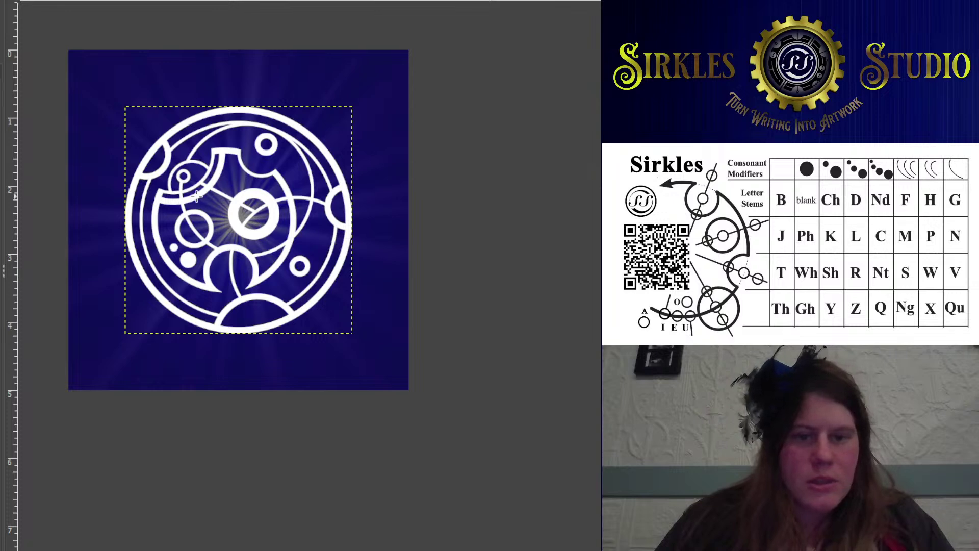
pyautogui.scroll(2, 198, 197)
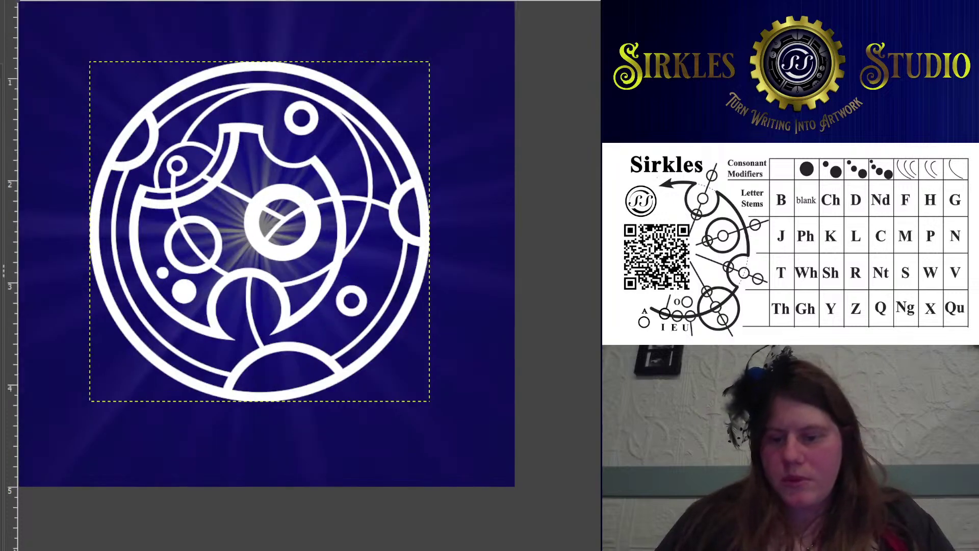
# Add a soft white glow behind the Sirkle's linework, offset slightly downwards
pyautogui.press('pagedown')
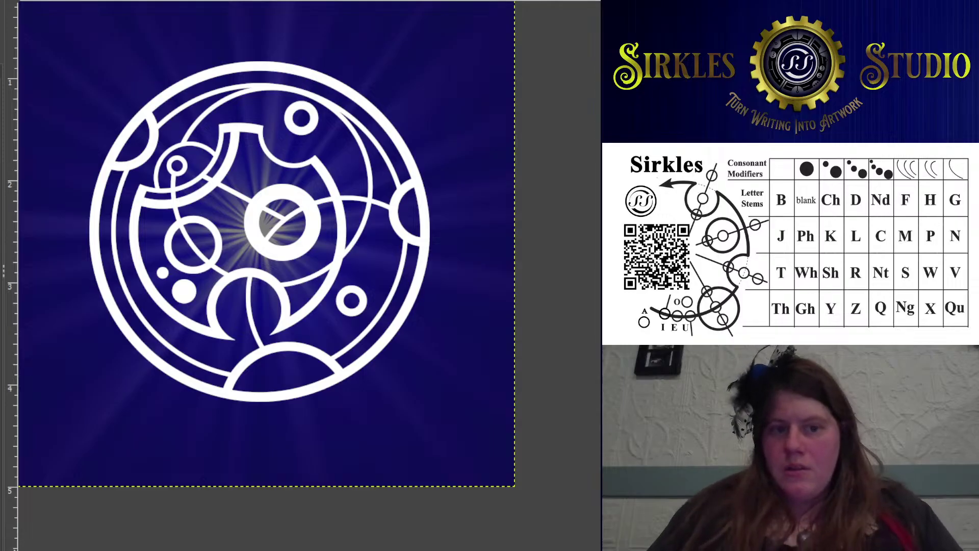
pyautogui.press('pageup')
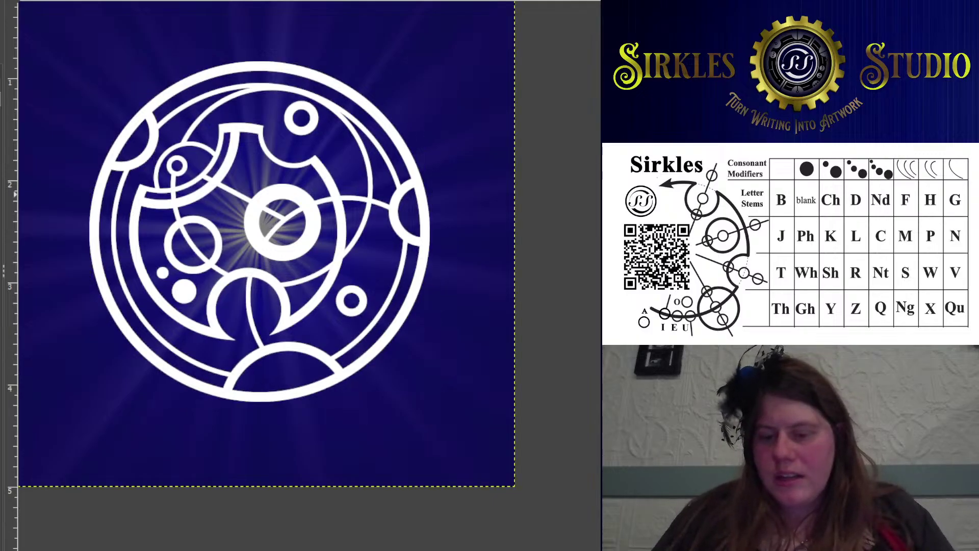
pyautogui.moveTo(259, 90); pyautogui.dragTo(300, 133)
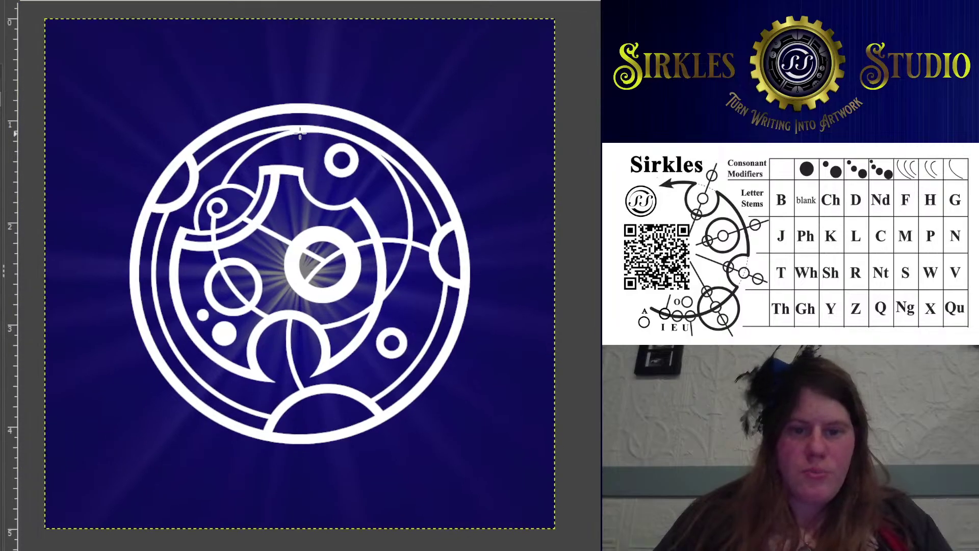
pyautogui.scroll(-2, 454, 135)
pyautogui.moveTo(448, 131); pyautogui.dragTo(395, 87)
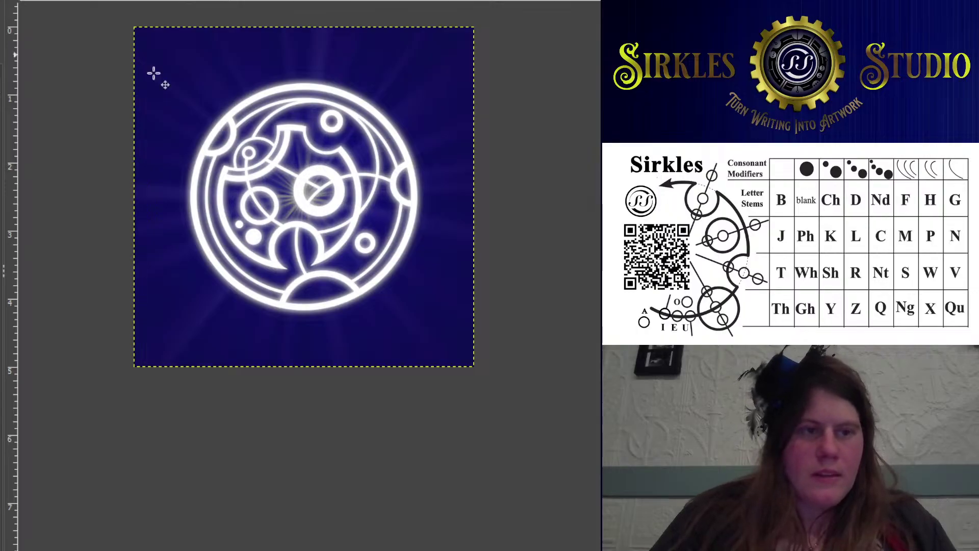
pyautogui.scroll(1, 244, 78)
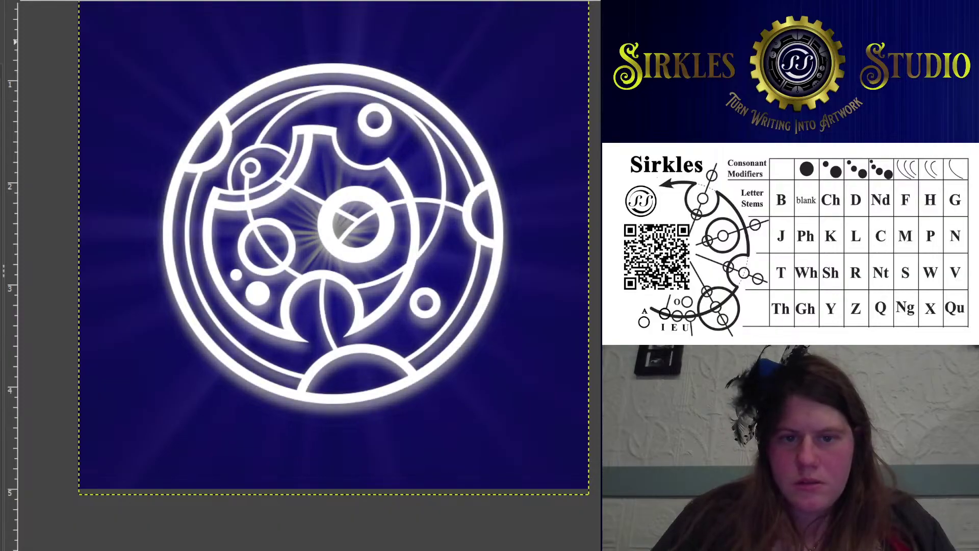
pyautogui.press('-')
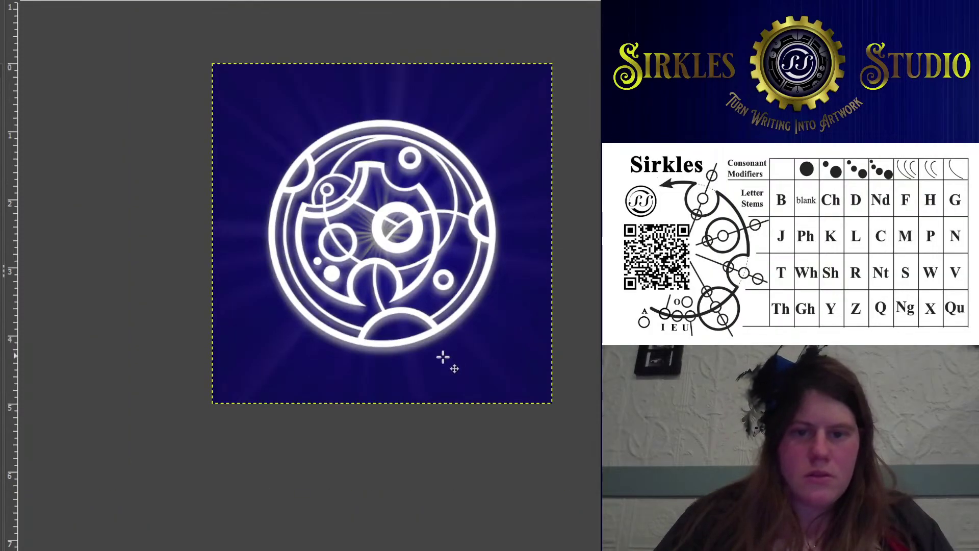
# Skew and enlarge the starburst background with Unified Transform, stretching its corners beyond the canvas edges
pyautogui.moveTo(223, 292); pyautogui.dragTo(202, 278)
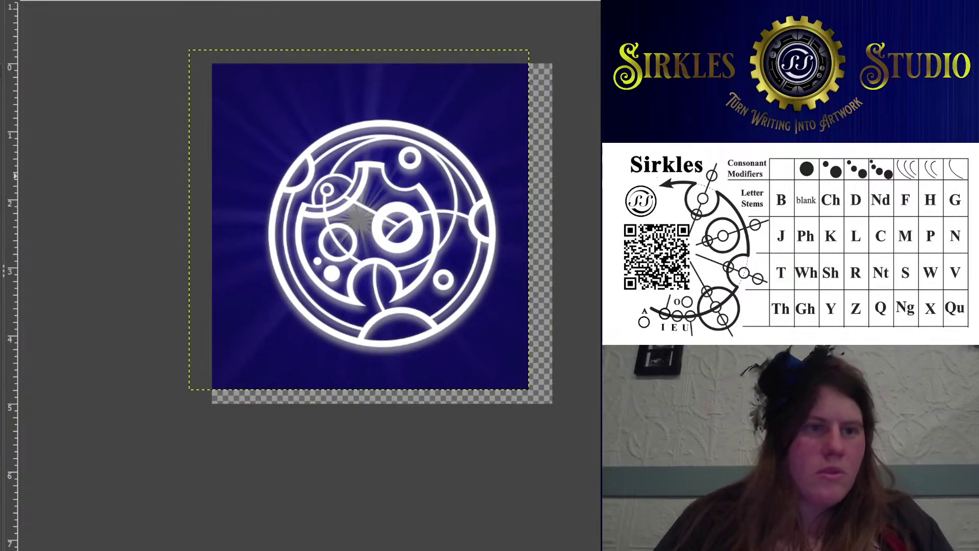
pyautogui.hotkey('shift', 't')
pyautogui.click(520, 368)
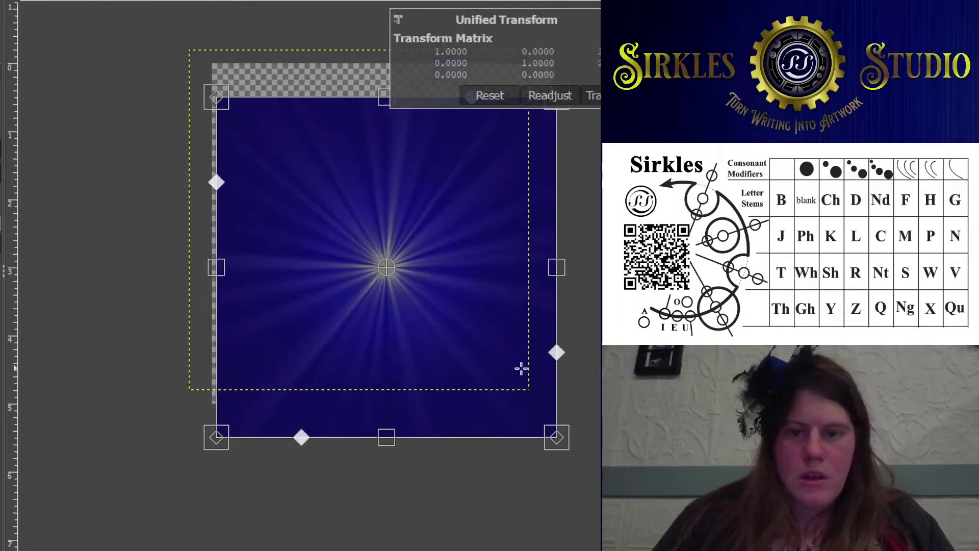
pyautogui.moveTo(203, 83); pyautogui.dragTo(313, 88)
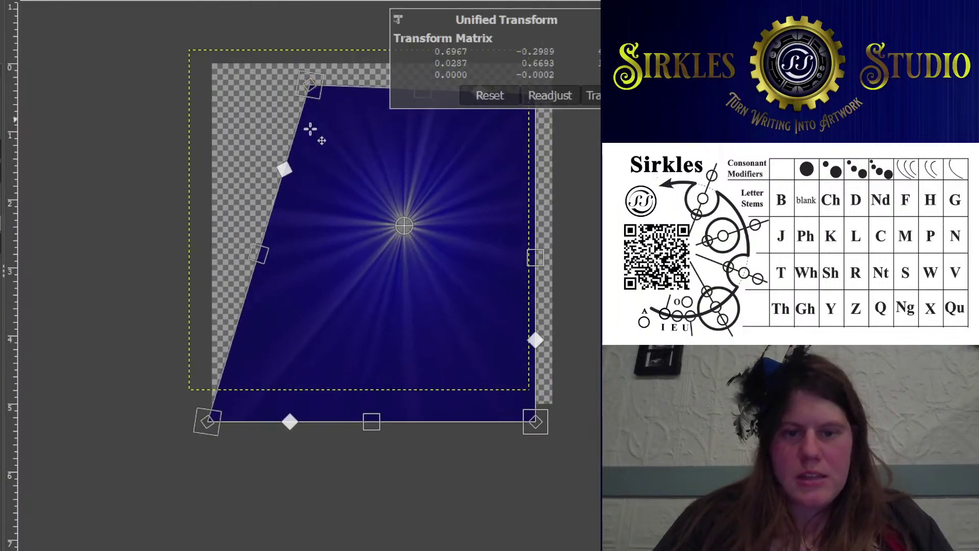
pyautogui.moveTo(263, 256); pyautogui.dragTo(210, 244)
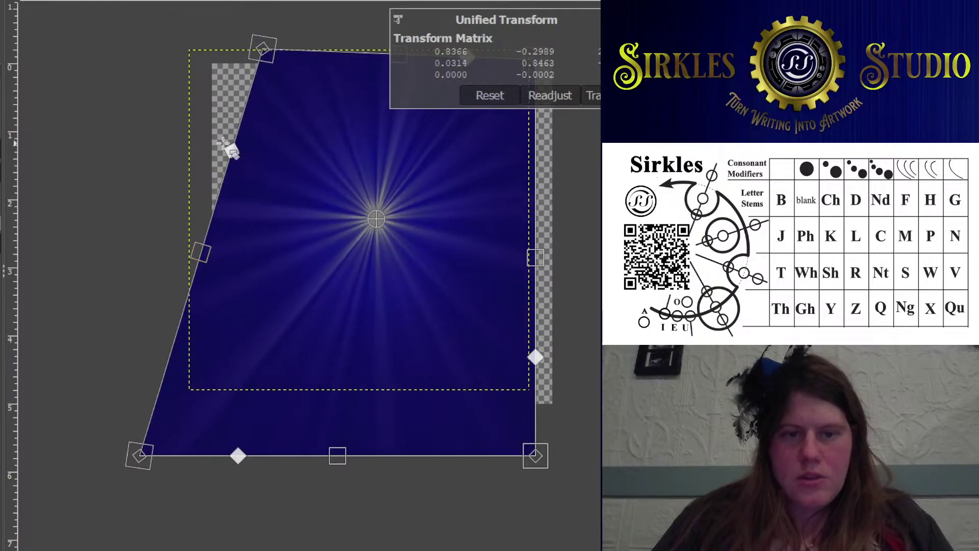
pyautogui.moveTo(230, 148); pyautogui.dragTo(190, 286)
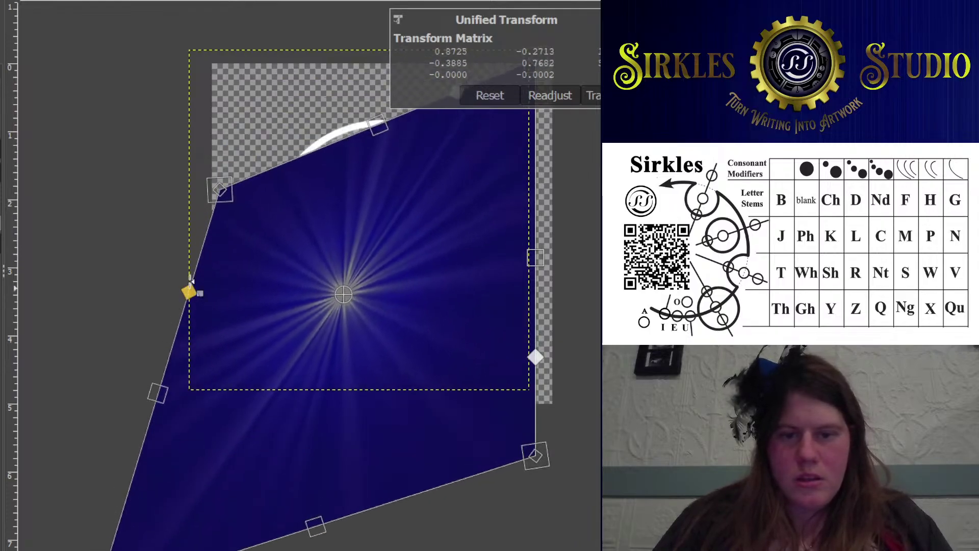
pyautogui.scroll(3, 274, 350)
pyautogui.hscroll(4, 273, 350)
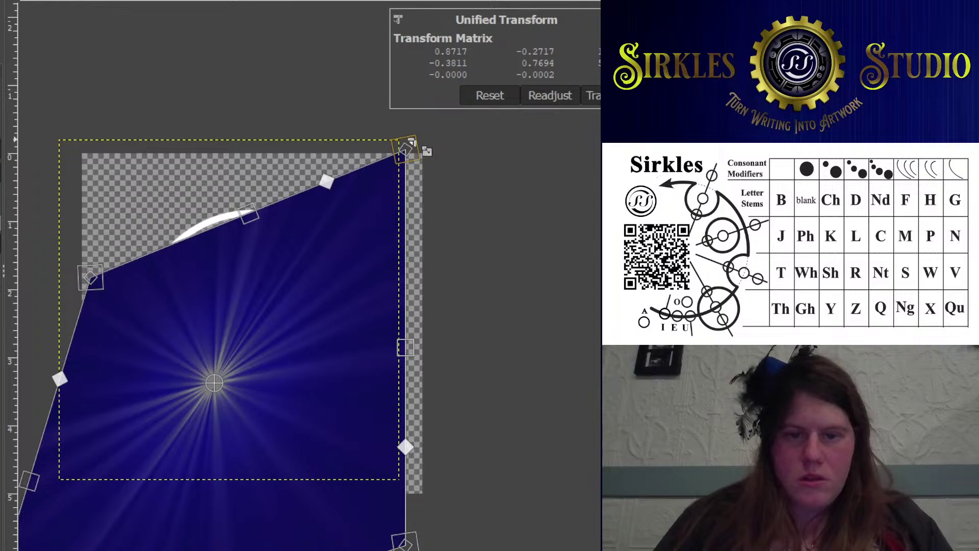
pyautogui.moveTo(415, 149); pyautogui.dragTo(432, 70)
pyautogui.press('Return')
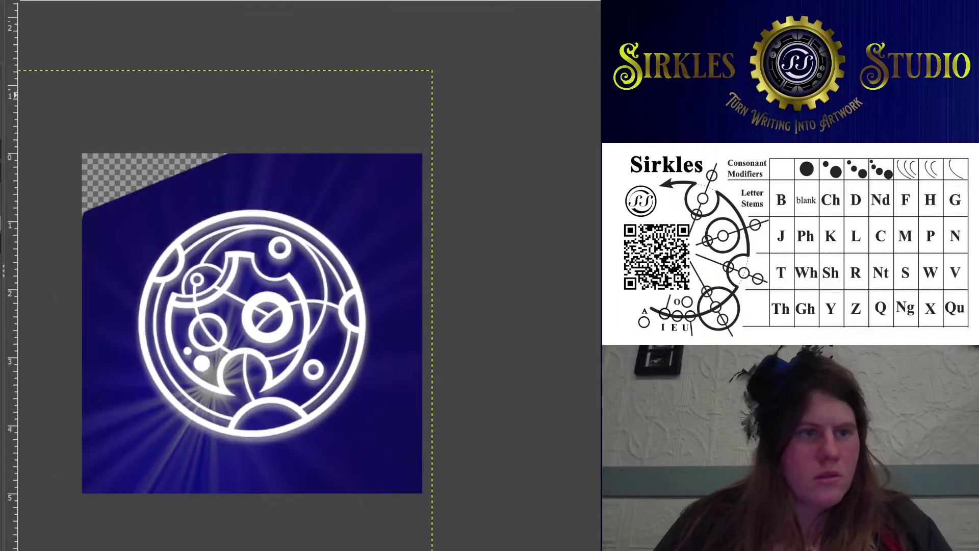
# Move the transformed starburst to cover the whole canvas, with its flare behind the upper-left part of the Sirkle
pyautogui.moveTo(383, 186); pyautogui.dragTo(428, 102)
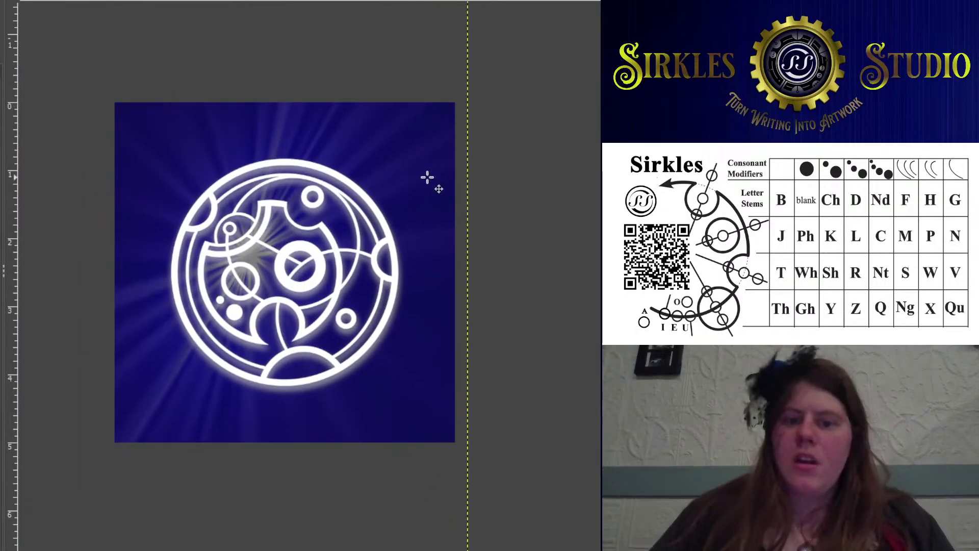
pyautogui.scroll(1, 436, 188)
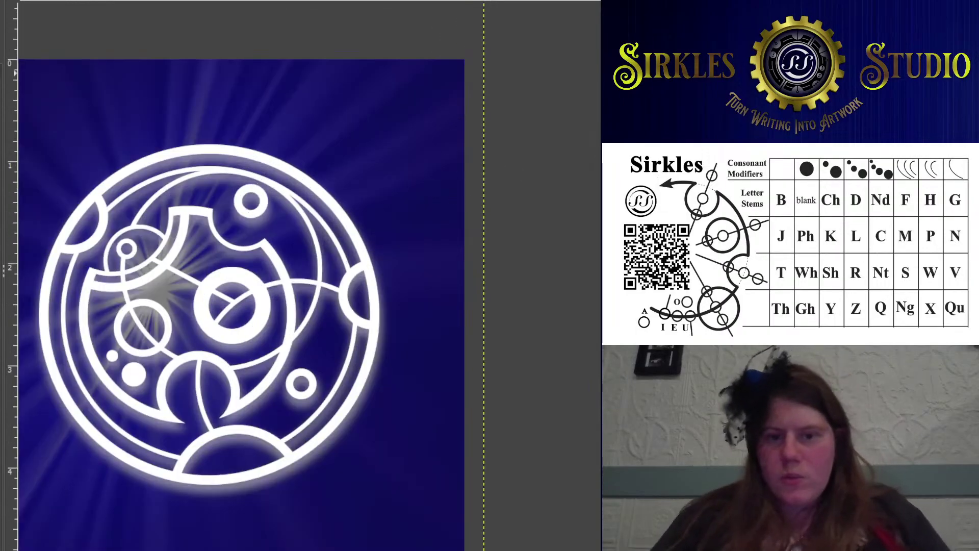
pyautogui.press('pageup')
pyautogui.press('pageup')
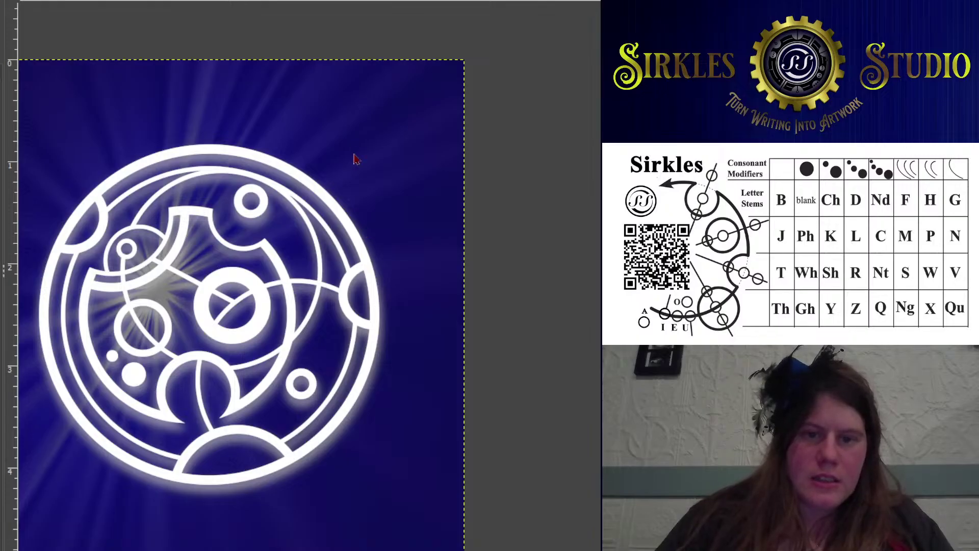
pyautogui.scroll(3, 529, 116)
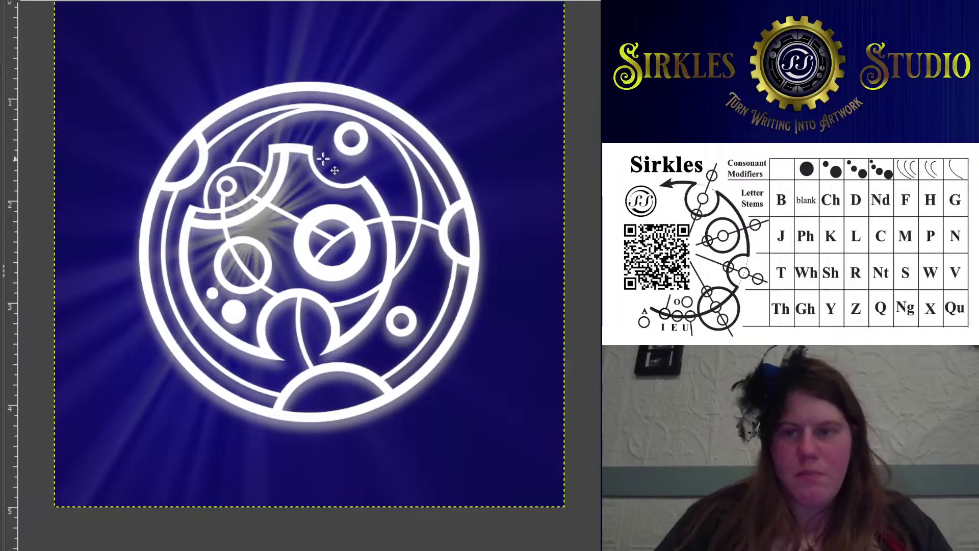
pyautogui.scroll(-1, 323, 160)
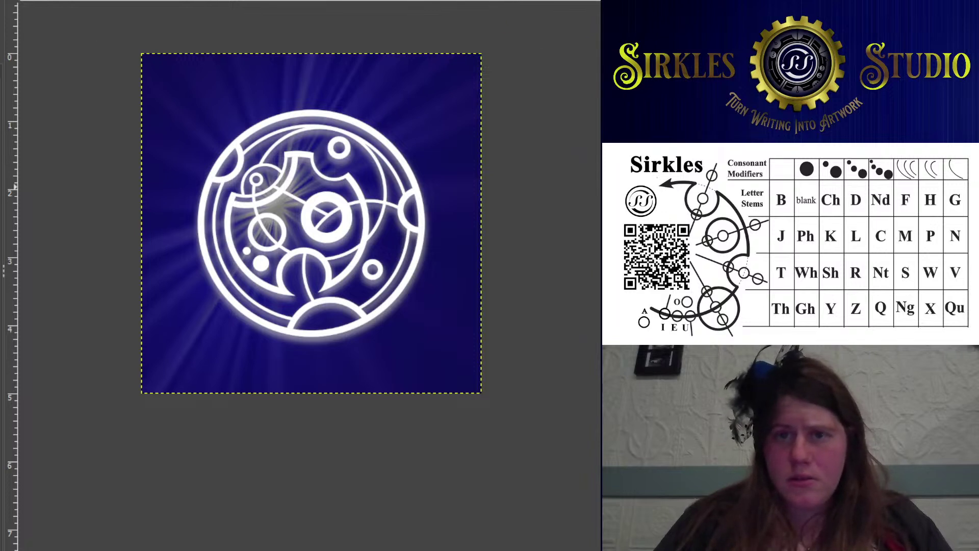
# Try a bright bluish-white light around the upper-left part of the background and undo it
pyautogui.press('super+Down')
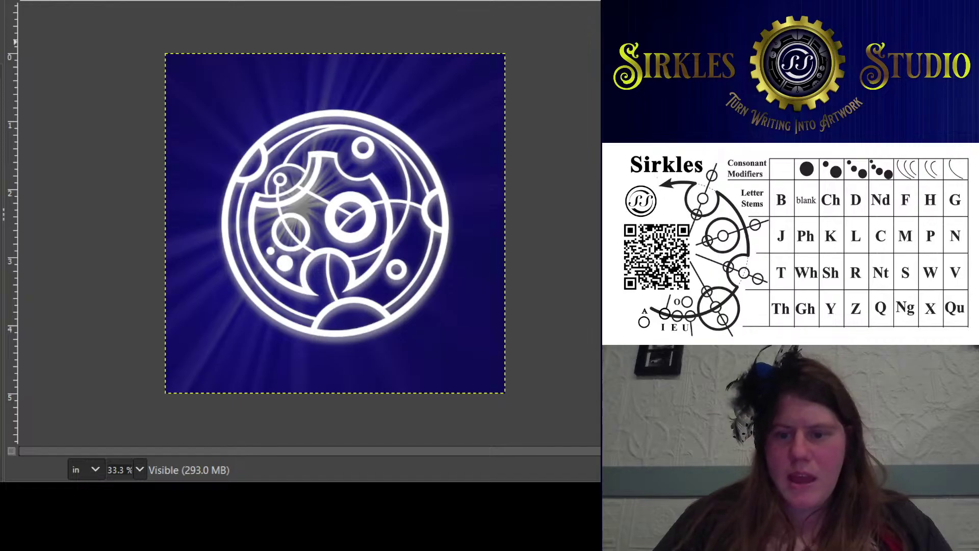
pyautogui.press('super+Up')
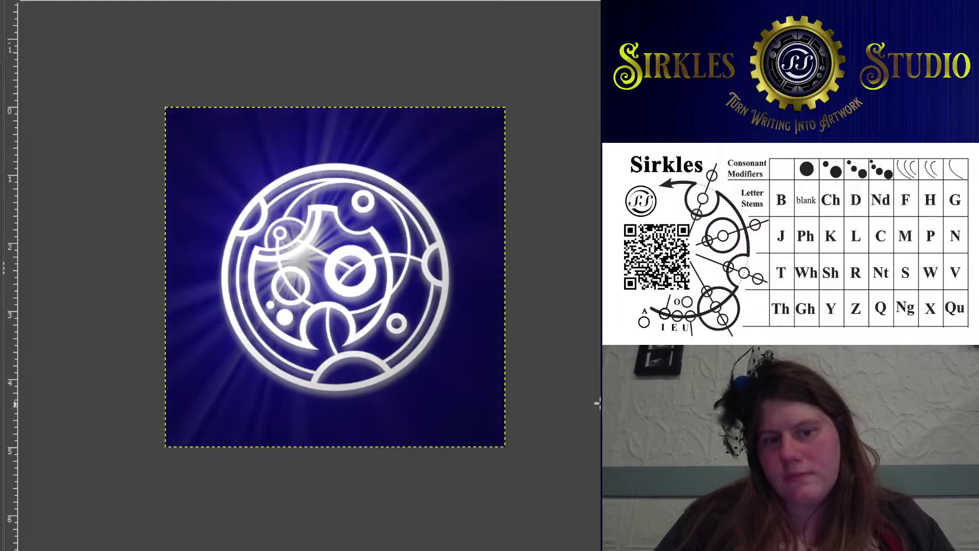
pyautogui.moveTo(431, 375); pyautogui.dragTo(411, 346)
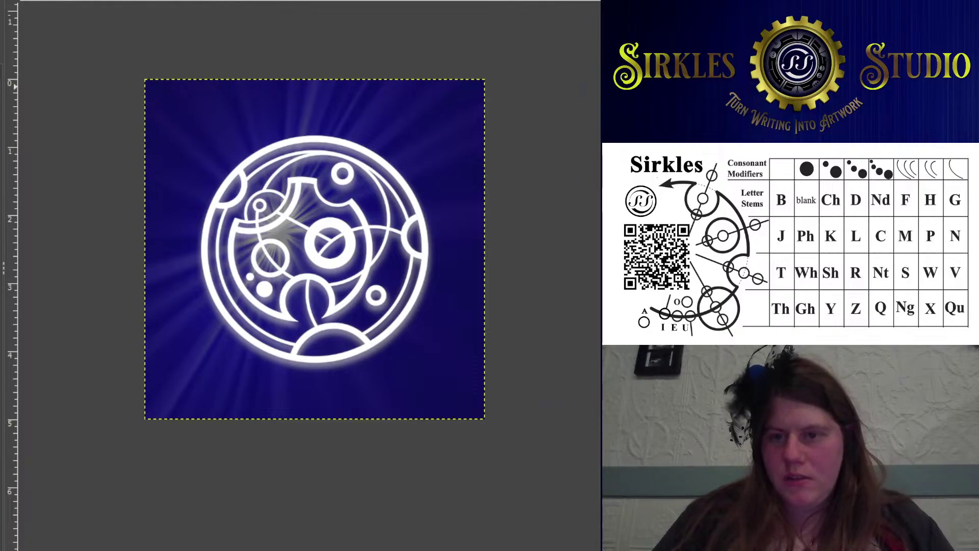
# Shift the starburst background's colour from purplish navy to a clearer, brighter blue
pyautogui.press('pageup')
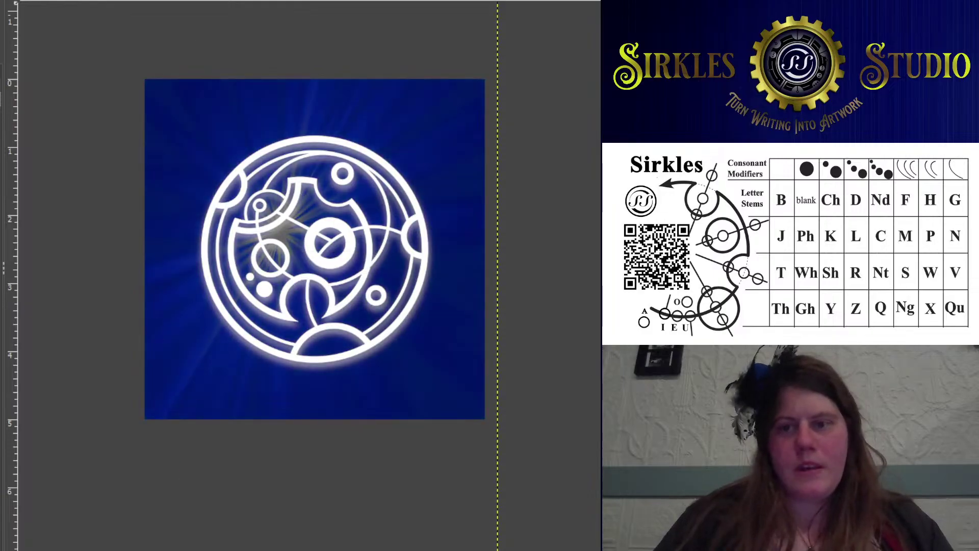
pyautogui.press('pagedown')
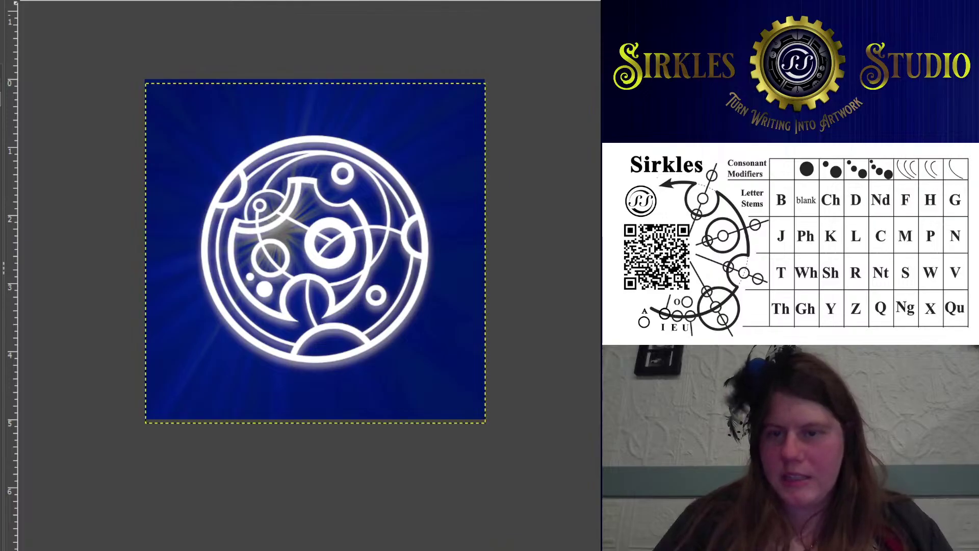
pyautogui.press('pagedown')
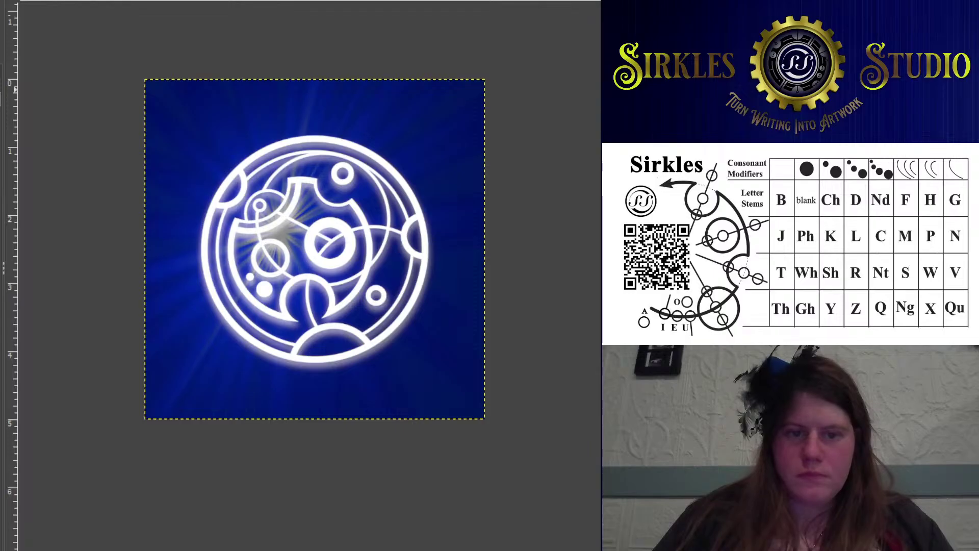
# Enlarge the starburst layer with Unified Transform and move it so its flare sits behind the Sirkle's upper rim
pyautogui.scroll(-2, 452, 138)
pyautogui.scroll(-1, 454, 137)
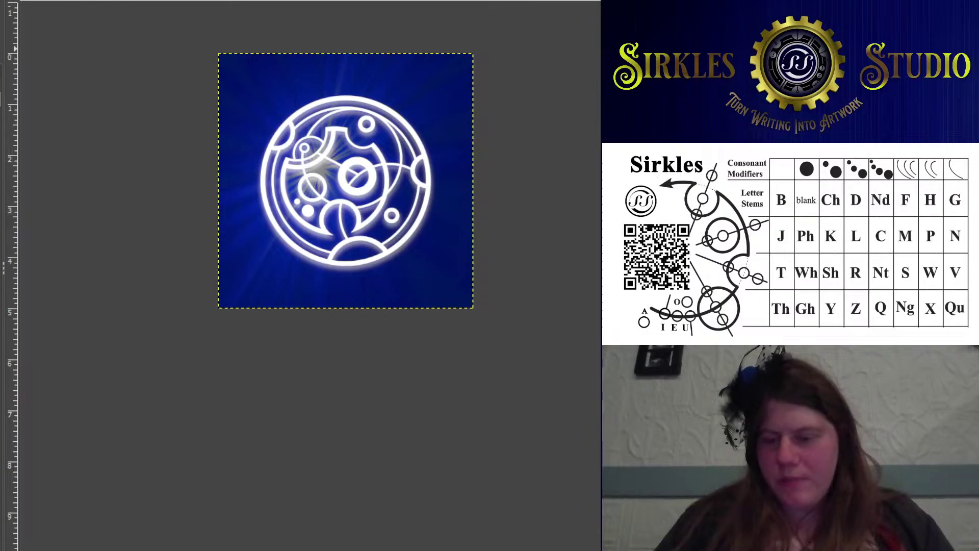
pyautogui.scroll(1, 352, 157)
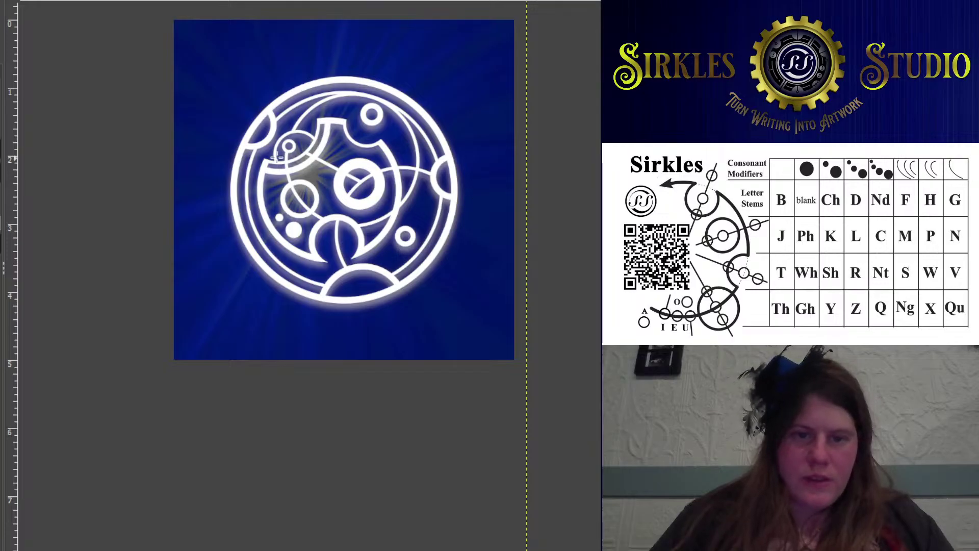
pyautogui.scroll(-1, 342, 173)
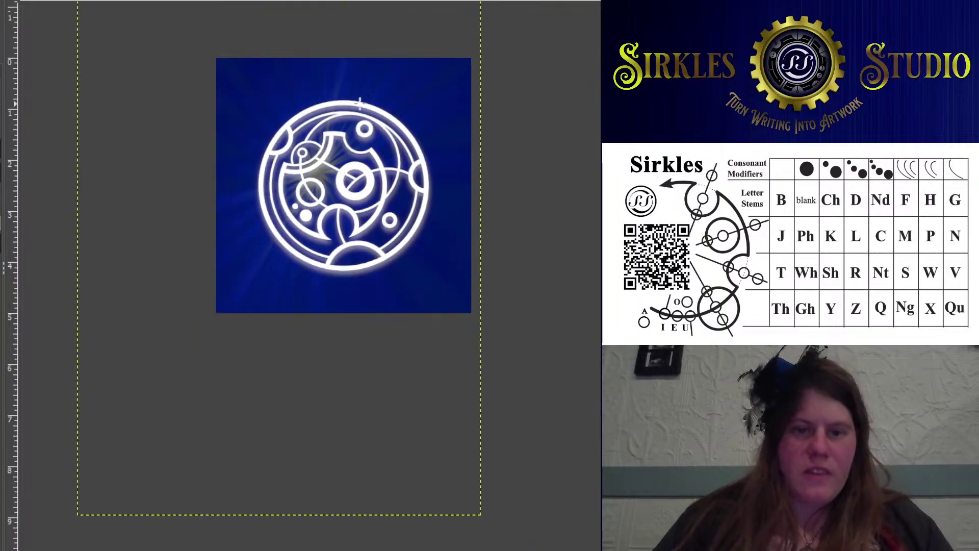
pyautogui.moveTo(306, 53); pyautogui.dragTo(365, 6)
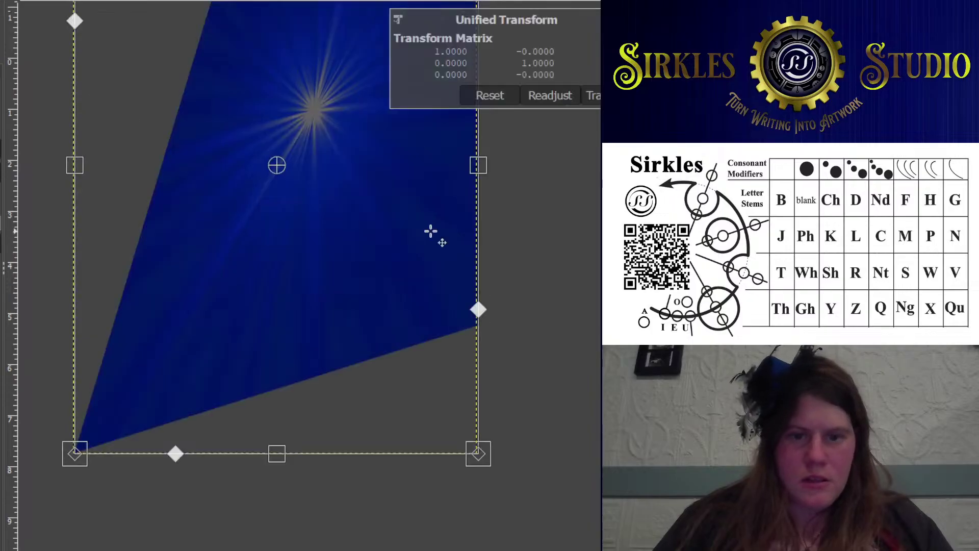
pyautogui.moveTo(490, 328); pyautogui.dragTo(489, 383)
pyautogui.moveTo(494, 444); pyautogui.dragTo(615, 465)
pyautogui.press('Return')
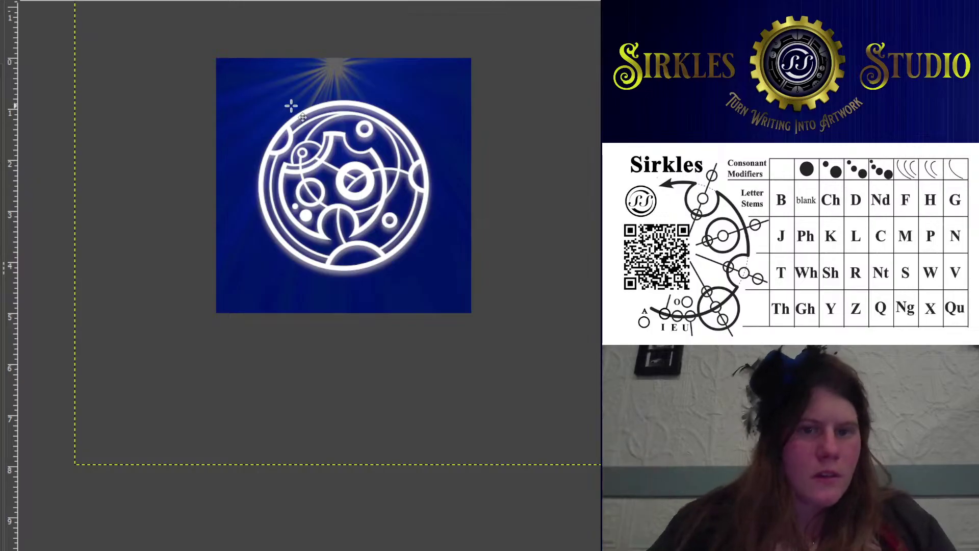
pyautogui.moveTo(290, 102); pyautogui.dragTo(279, 151)
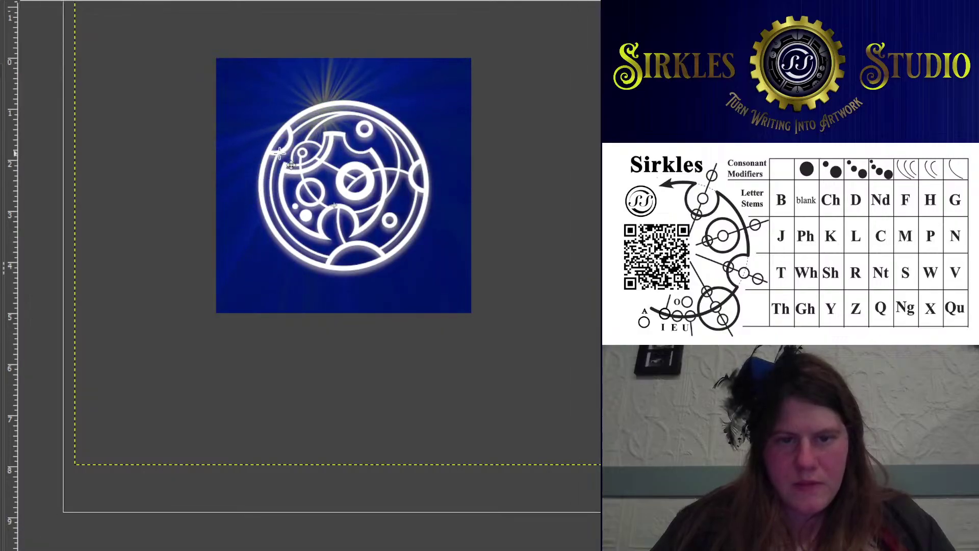
pyautogui.press('Return')
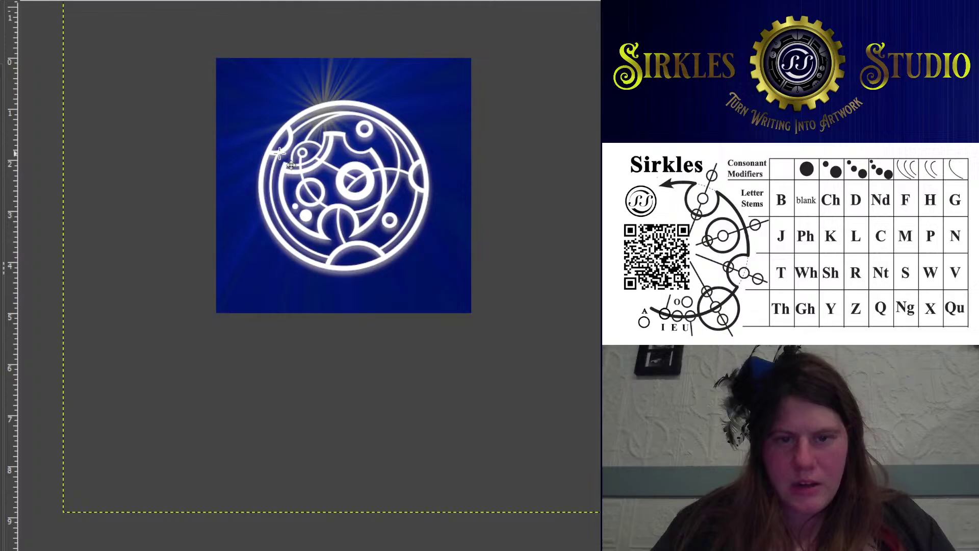
# Rotate the starburst layer about 17° counterclockwise with Unified Transform and shift it so its flare sits behind the Sirkle's upper-left rim
pyautogui.click(188, 107)
pyautogui.moveTo(99, 96); pyautogui.dragTo(36, 206)
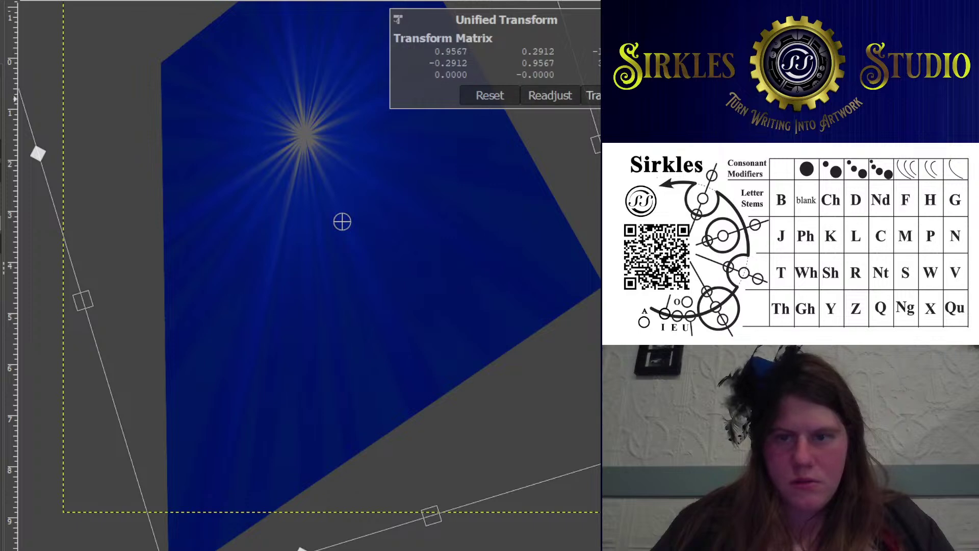
pyautogui.press('Return')
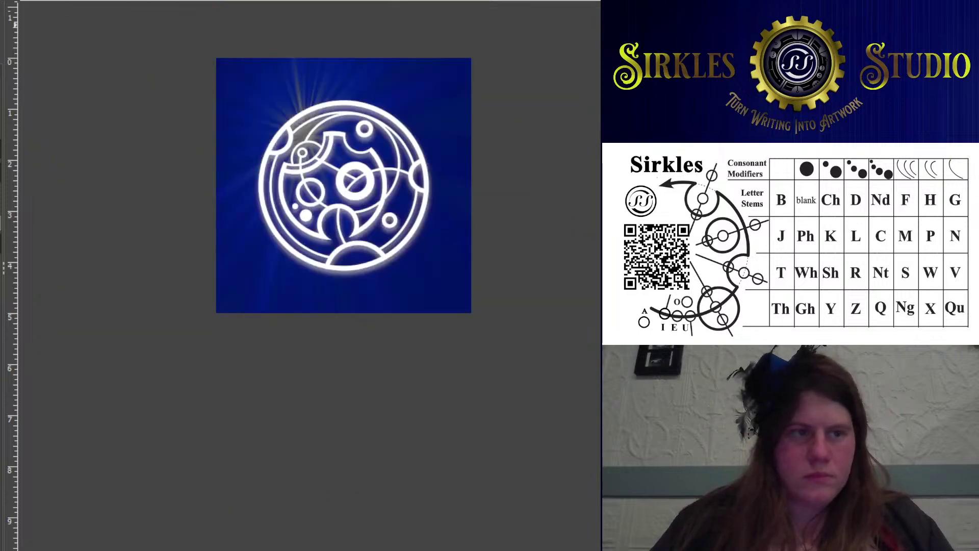
pyautogui.moveTo(232, 98); pyautogui.dragTo(219, 109)
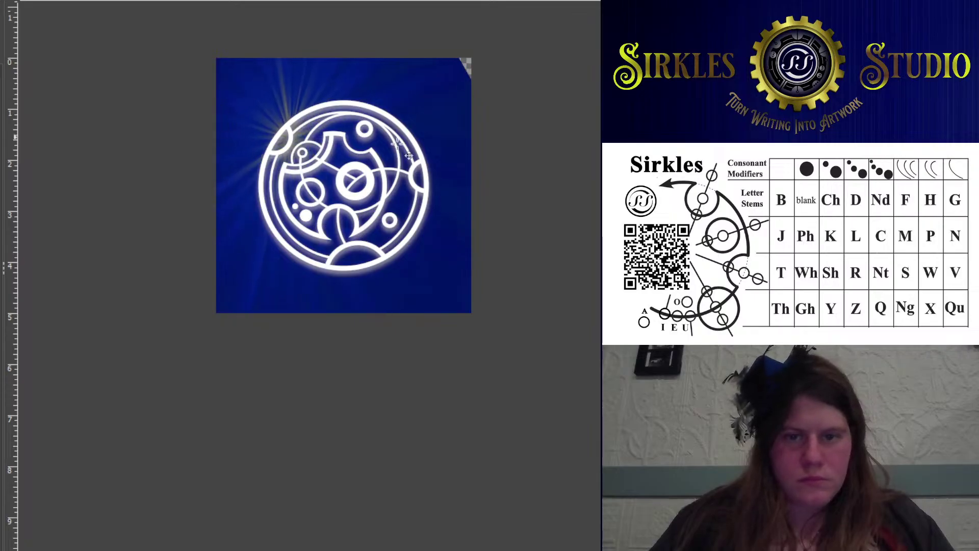
# Enlarge the starburst layer with Unified Transform to cover the canvas's upper-right corner, keeping the flare behind the Sirkle's upper-left rim
pyautogui.hotkey('shift', 't')
pyautogui.click(193, 104)
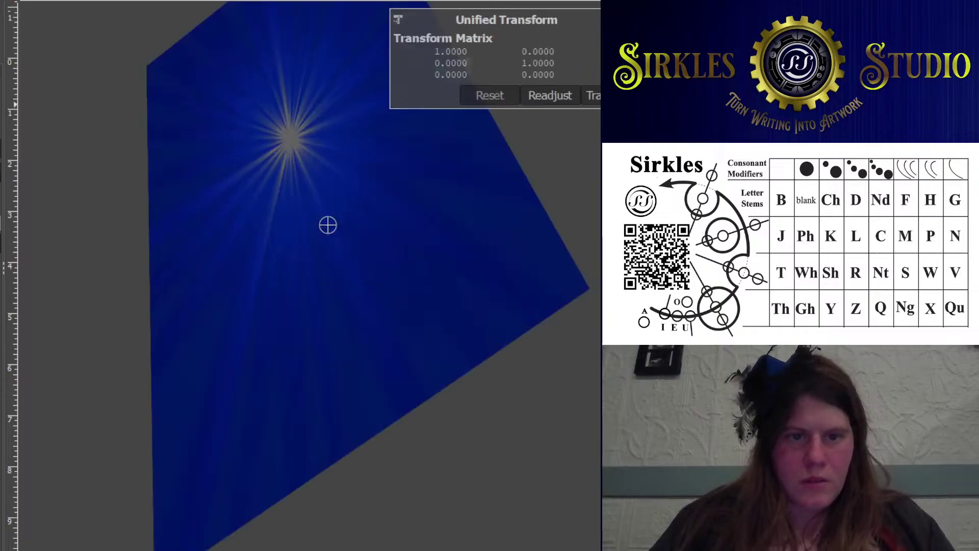
pyautogui.moveTo(150, 103); pyautogui.dragTo(234, 110)
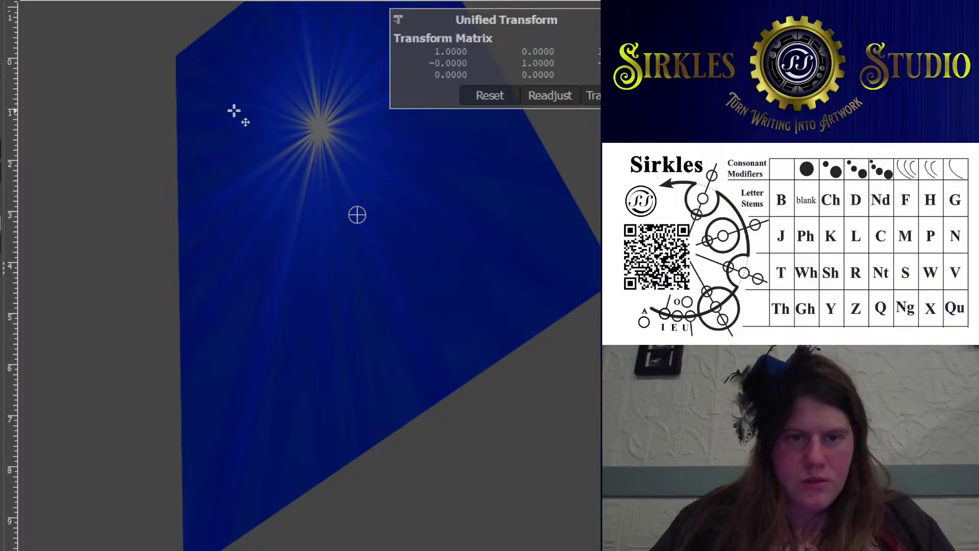
pyautogui.scroll(-3, 173, 87)
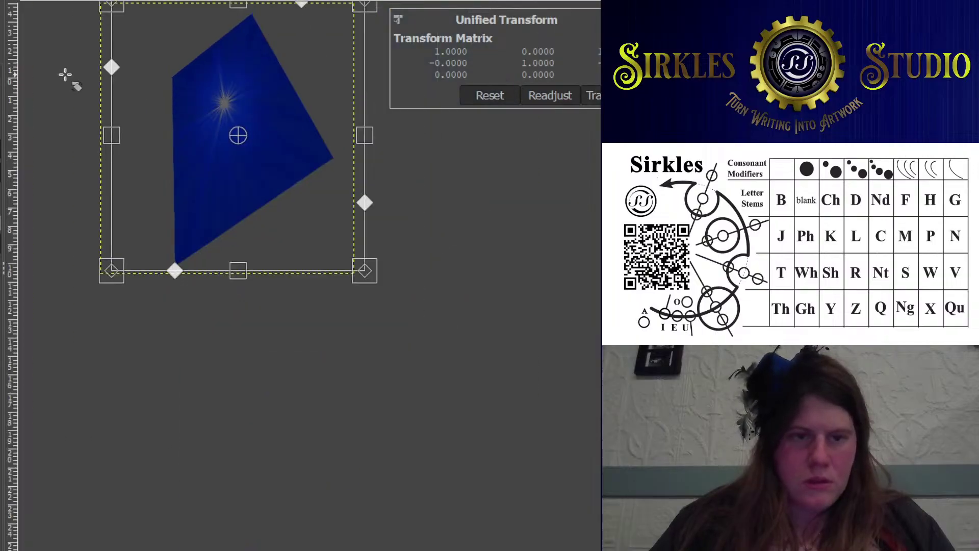
pyautogui.moveTo(65, 75); pyautogui.dragTo(162, 145)
pyautogui.click(591, 96)
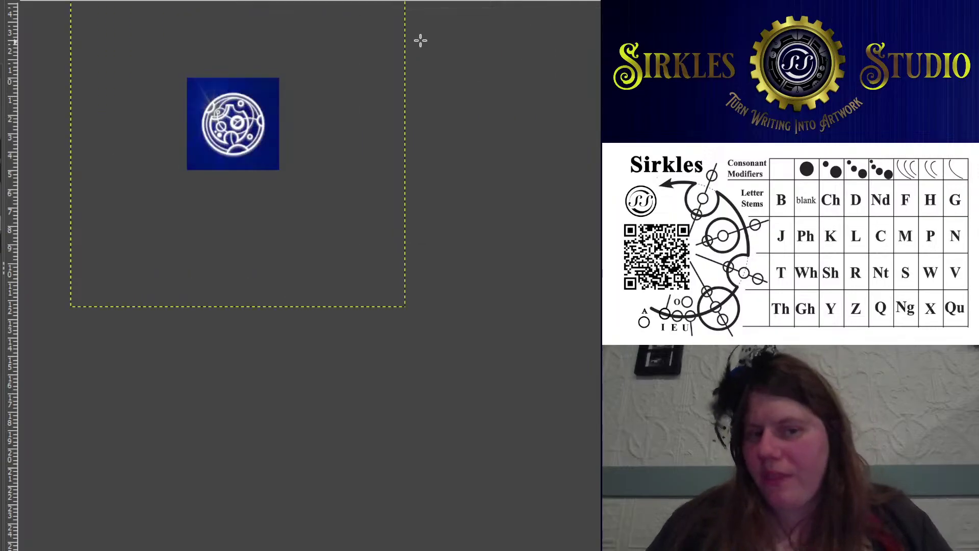
pyautogui.scroll(2, 239, 85)
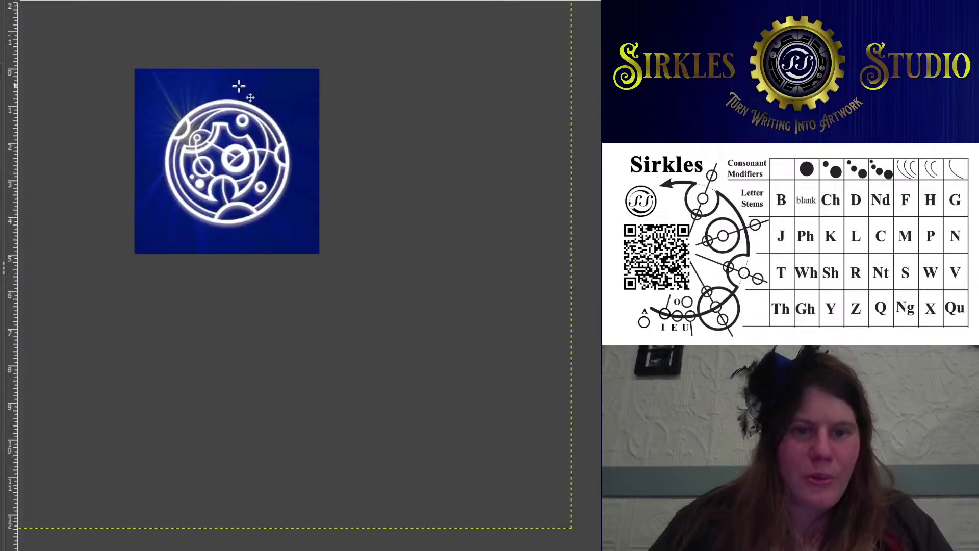
pyautogui.scroll(2, 238, 85)
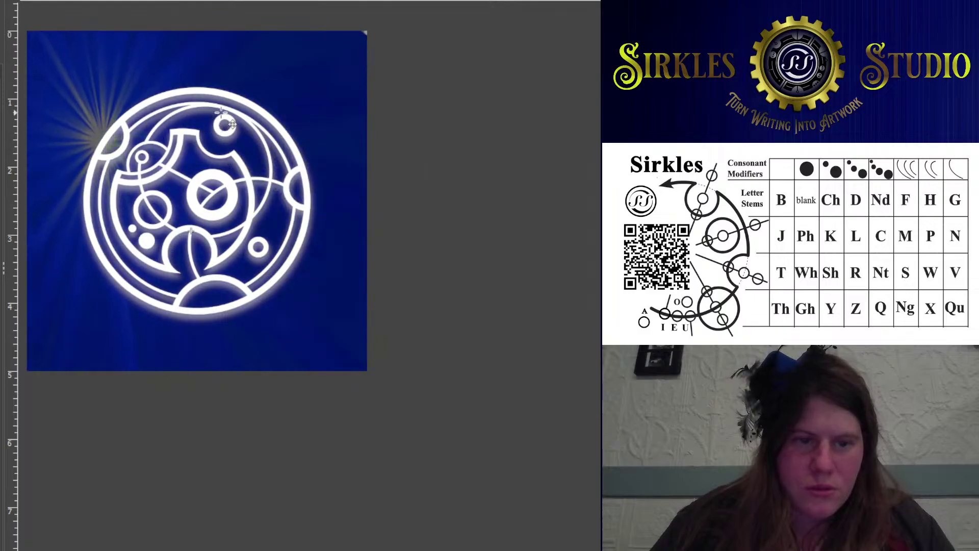
pyautogui.scroll(-2, 403, 117)
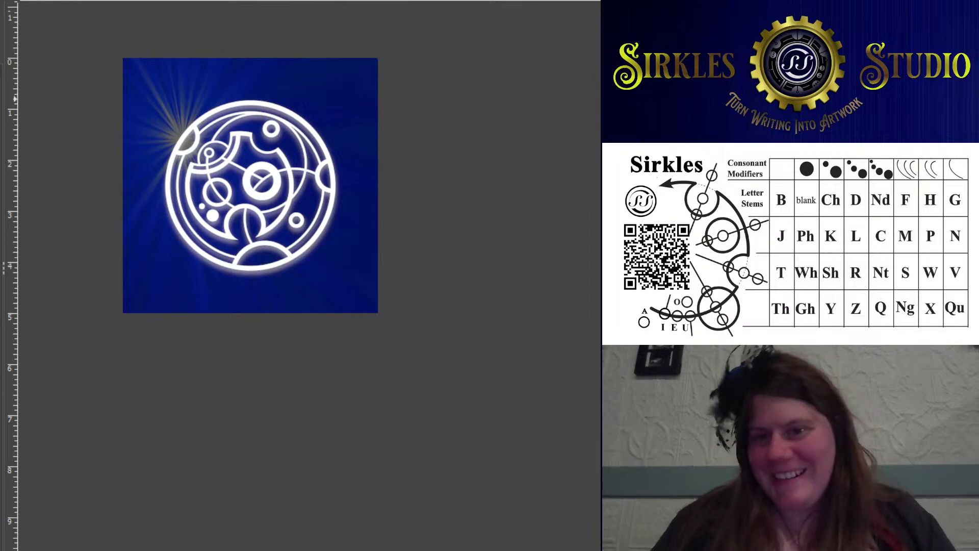
# Trim the starburst layer to the canvas and brighten its blue background and rays
pyautogui.press('pageup')
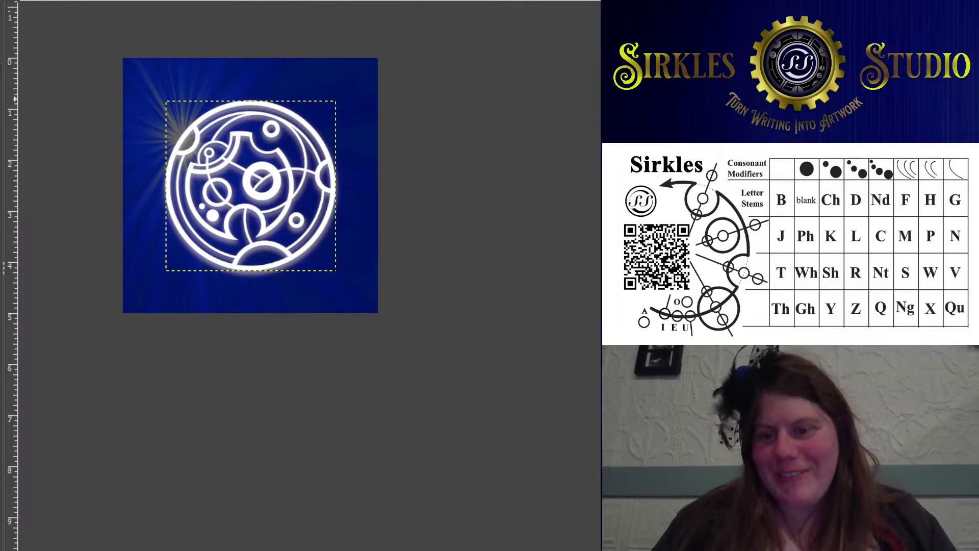
pyautogui.press('pagedown')
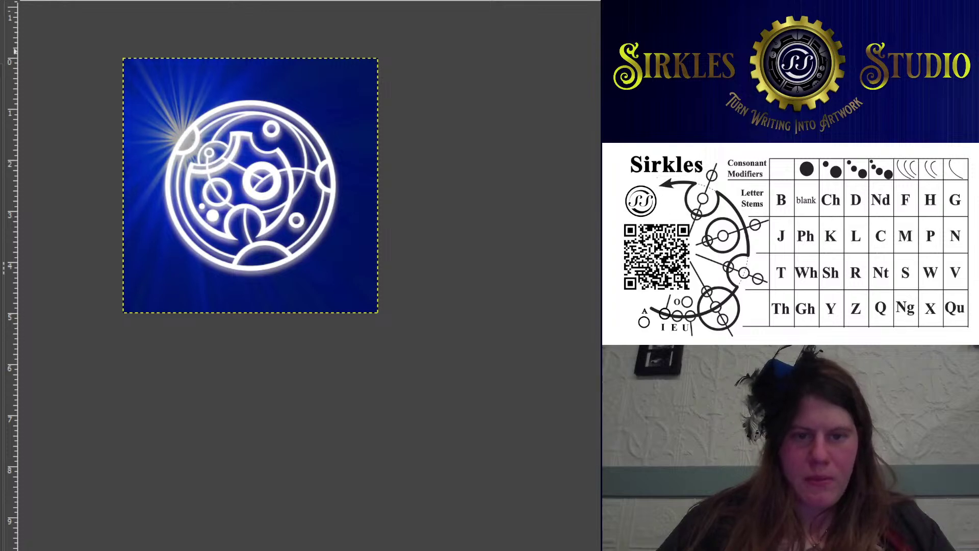
pyautogui.moveTo(389, 144); pyautogui.dragTo(430, 81)
pyautogui.scroll(2, 326, 101)
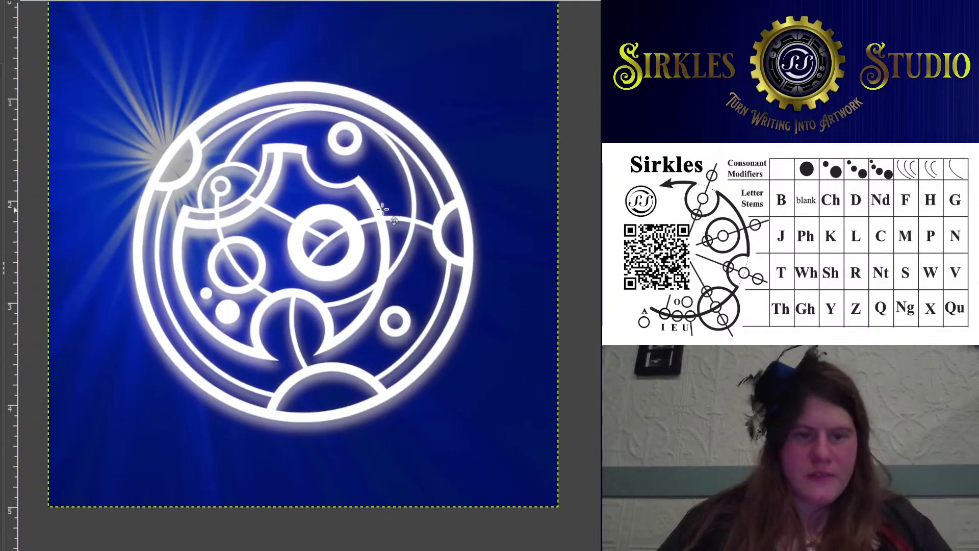
pyautogui.moveTo(382, 209); pyautogui.dragTo(368, 249)
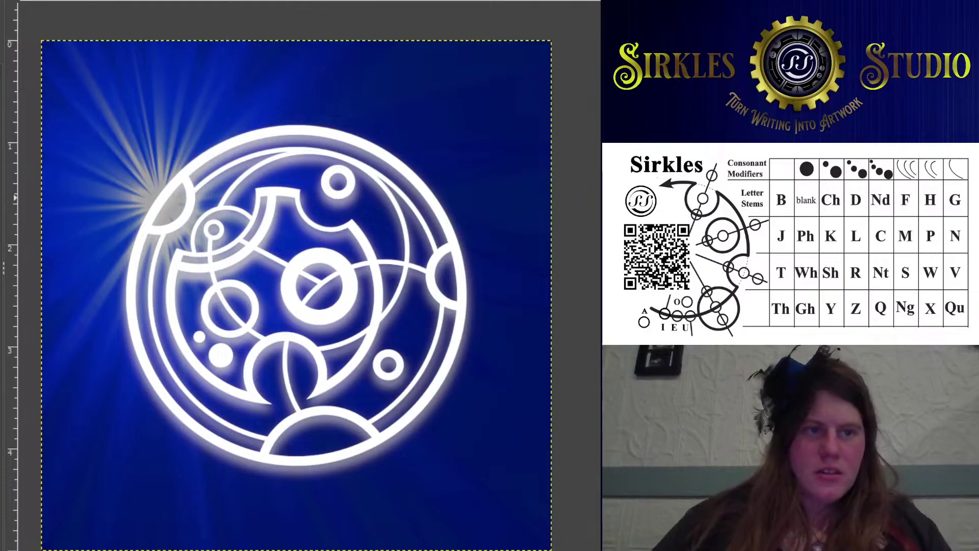
pyautogui.scroll(-1, 396, 200)
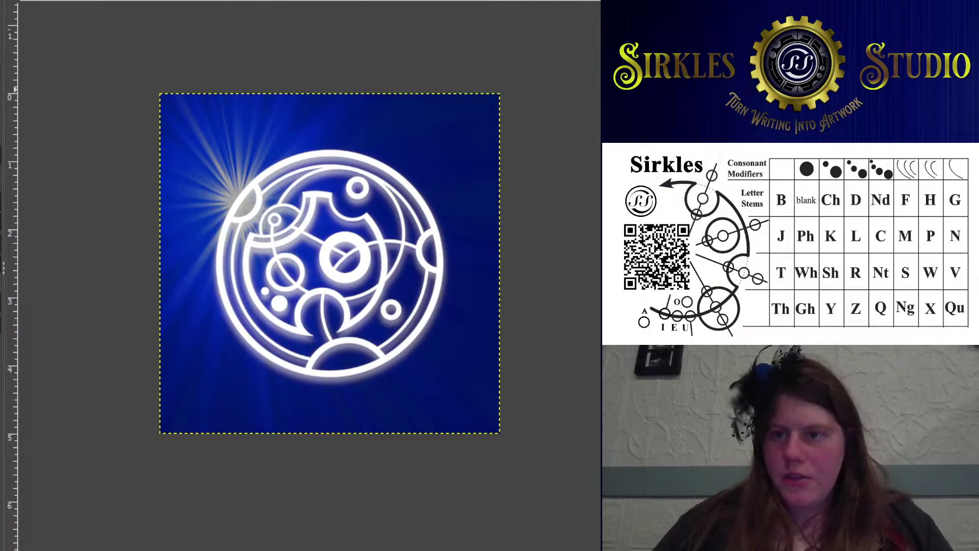
# Draw a centred circular selection about 4 inches across around the Sirkle and clear the background outside it to transparency
pyautogui.moveTo(166, 97); pyautogui.dragTo(577, 491)
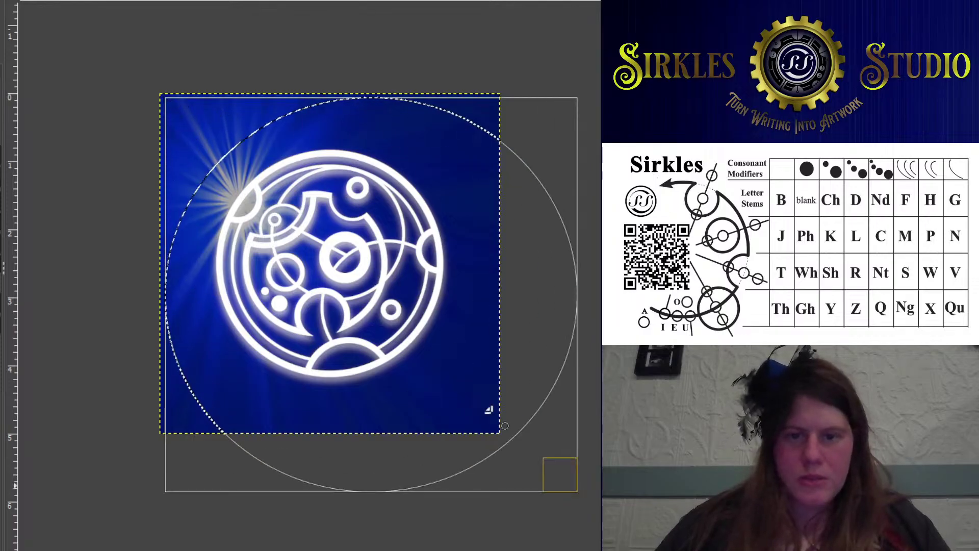
pyautogui.moveTo(505, 425)
pyautogui.mouseDown()
pyautogui.moveTo(525, 452)
pyautogui.moveTo(500, 433)
pyautogui.mouseUp()
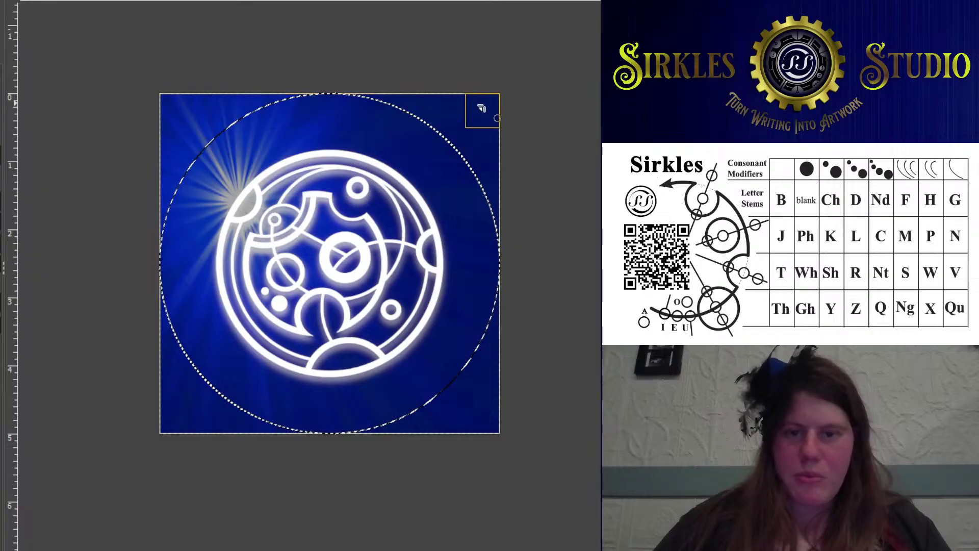
pyautogui.moveTo(497, 118); pyautogui.dragTo(462, 156)
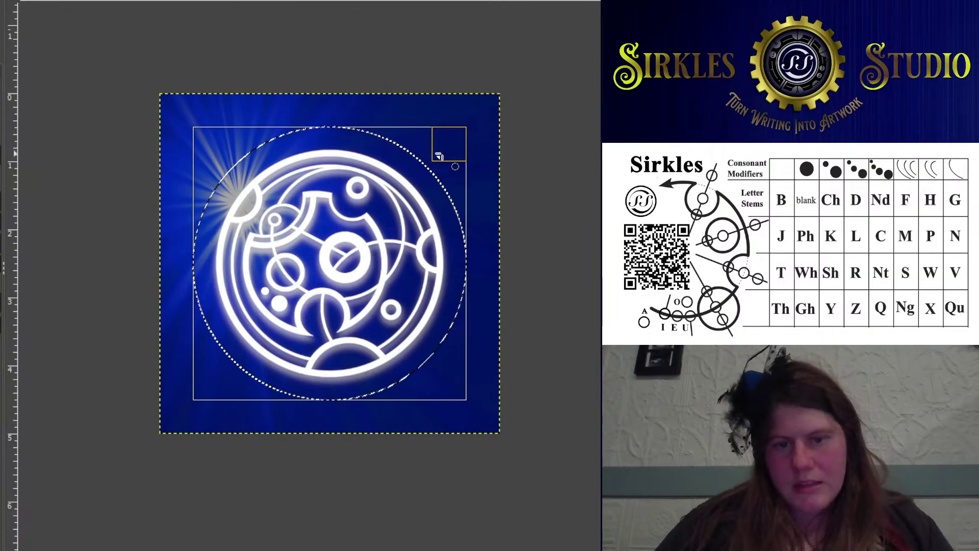
pyautogui.press('Return')
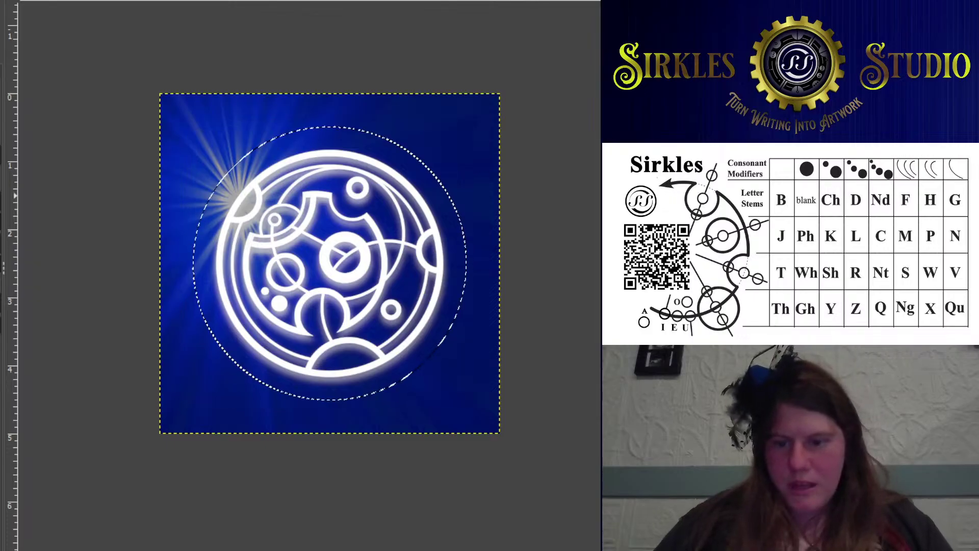
pyautogui.hotkey('ctrl', 'h')
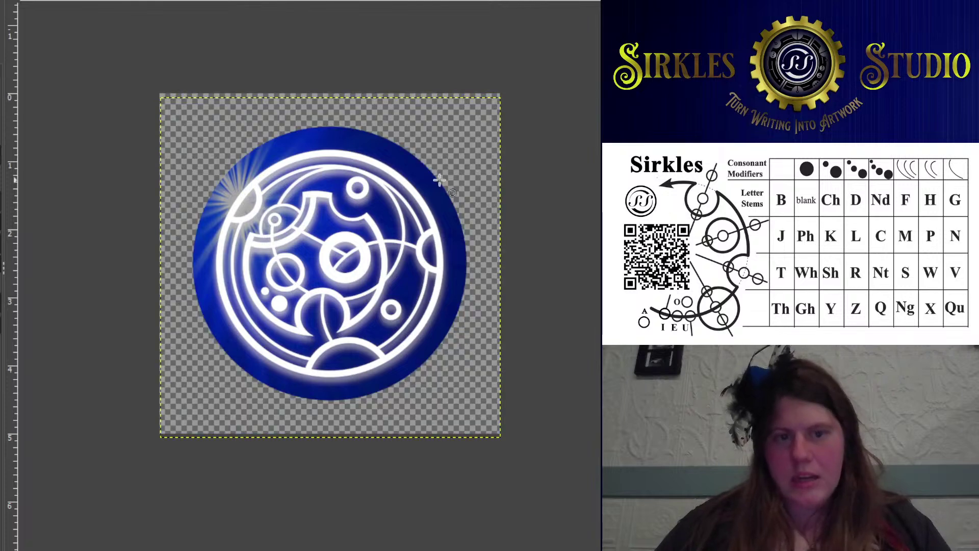
pyautogui.scroll(-1, 433, 168)
pyautogui.scroll(-2, 501, 109)
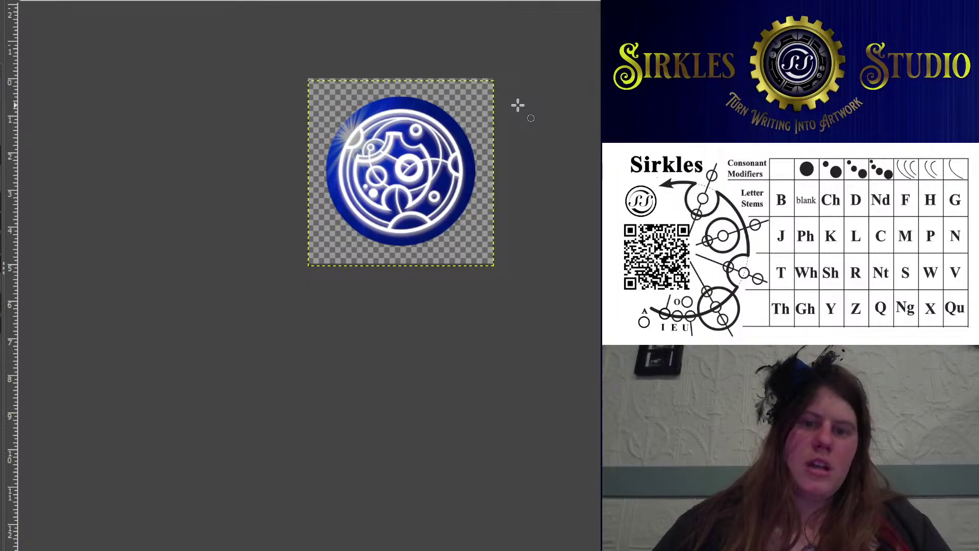
pyautogui.scroll(1, 503, 123)
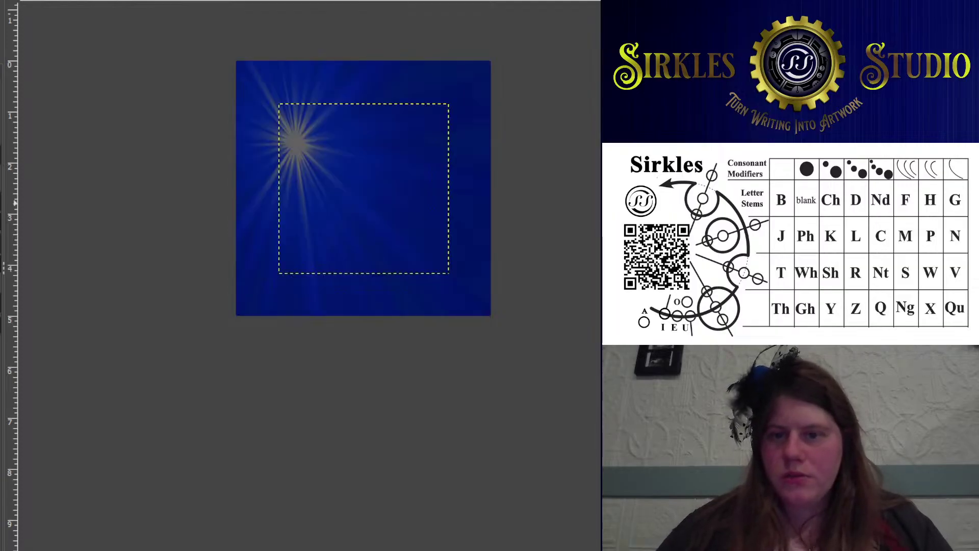
# Clear the selection and paste the second black Sirkle design centred over the starburst background
pyautogui.hotkey('ctrl', 'shift', 'a')
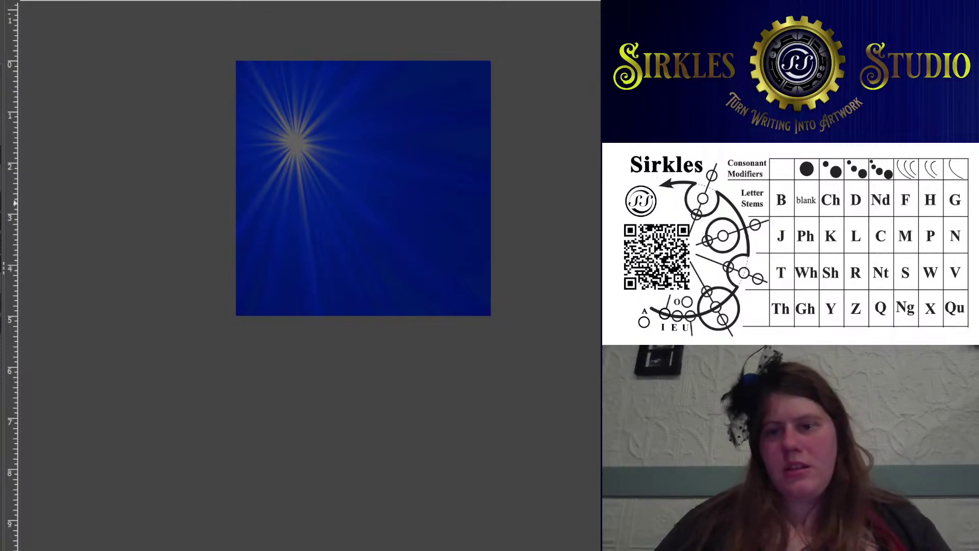
pyautogui.hotkey('ctrl', 'v')
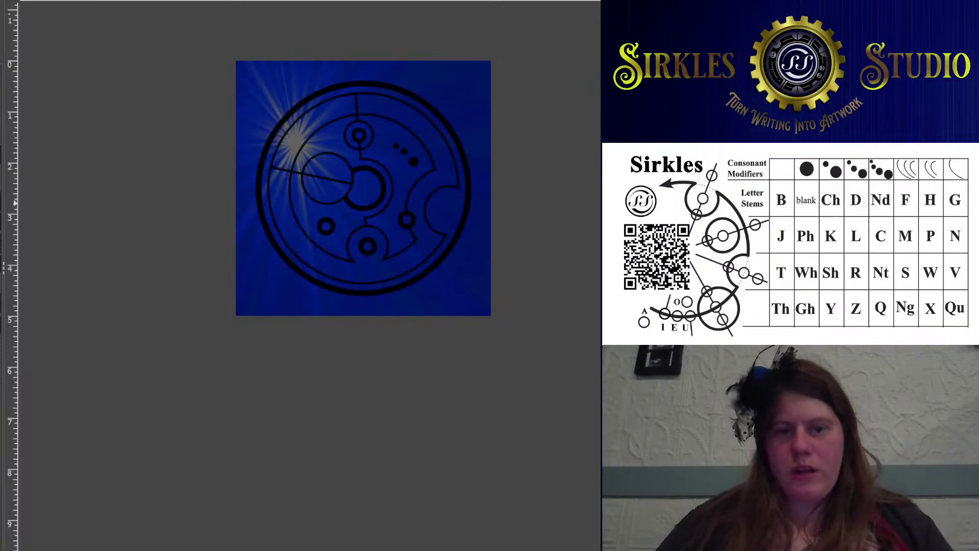
pyautogui.scroll(3, 243, 212)
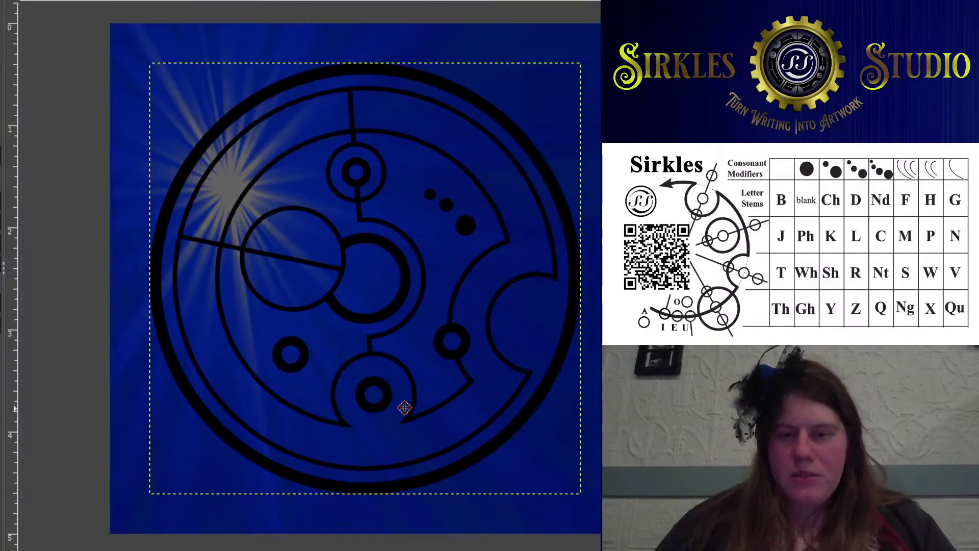
pyautogui.scroll(-1, 404, 407)
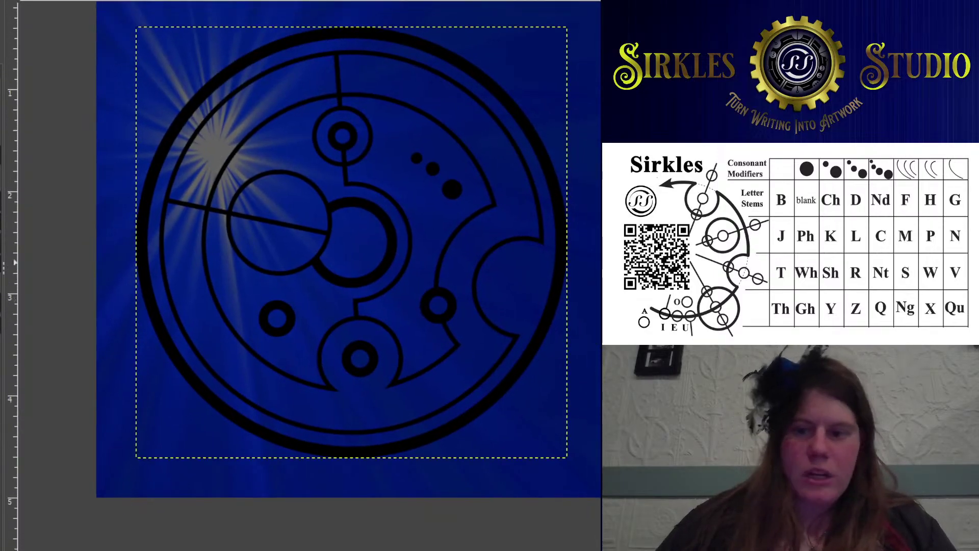
pyautogui.hotkey('ctrl', 'h')
pyautogui.scroll(-2, 566, 452)
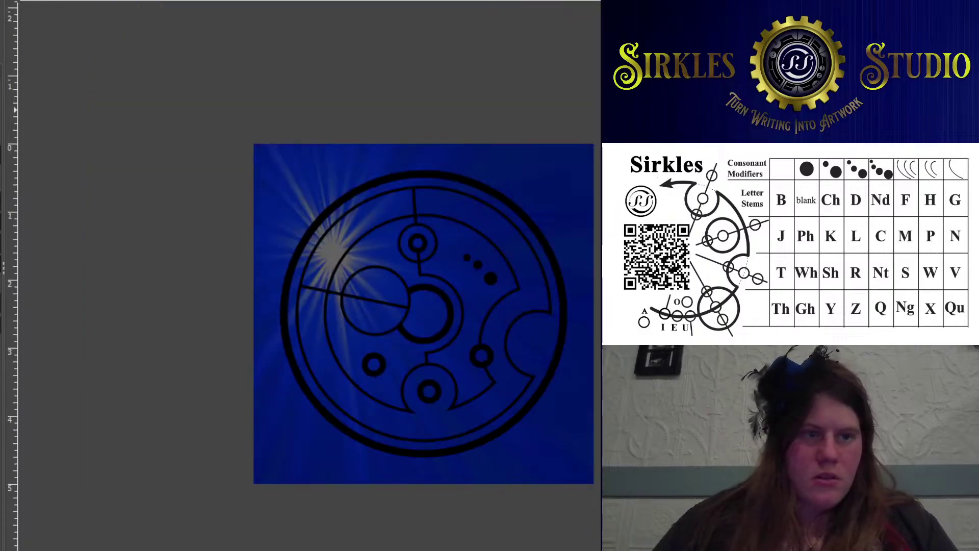
# Select the whole canvas area with a rectangular selection and trim the starburst layer to it
pyautogui.moveTo(200, 109); pyautogui.dragTo(596, 548)
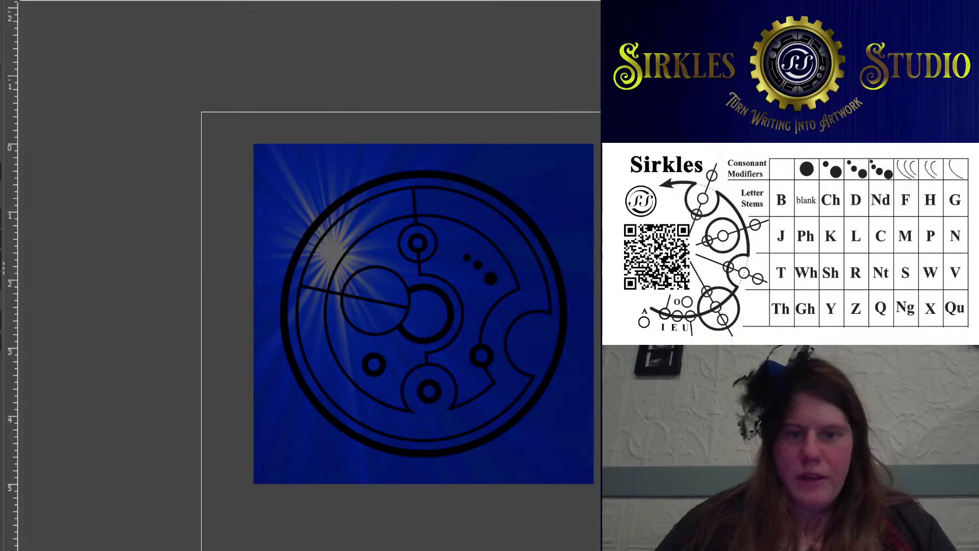
pyautogui.click(532, 376)
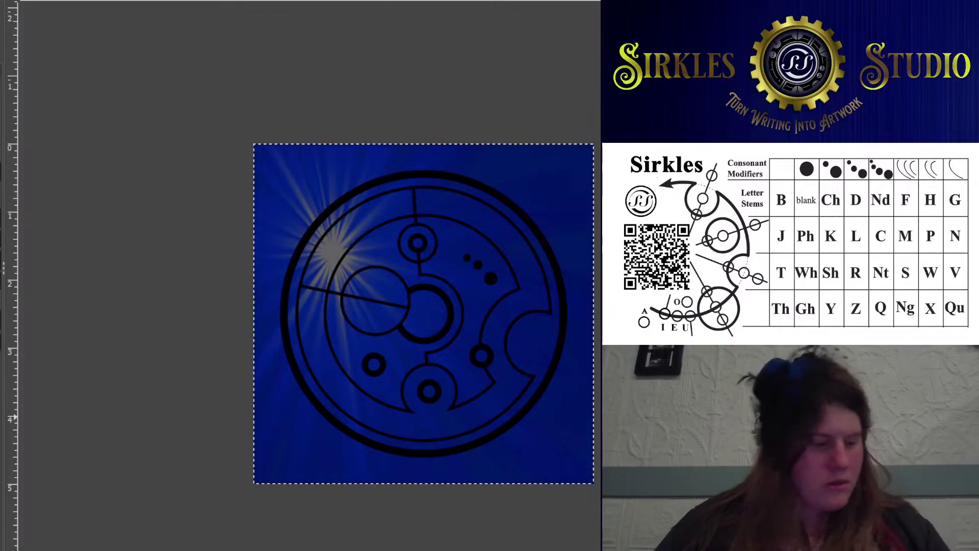
pyautogui.hotkey('ctrl', 'shift', 'a')
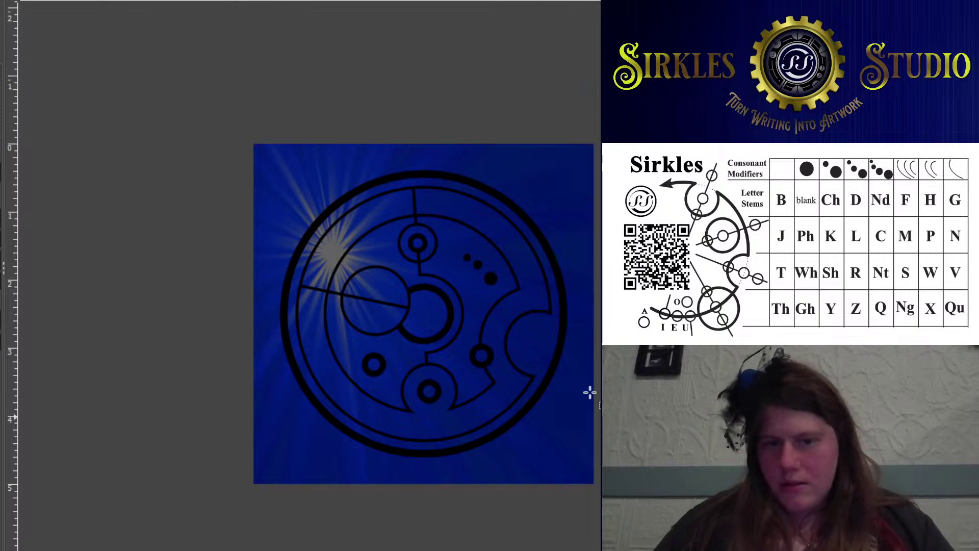
pyautogui.hotkey('ctrl', 'a')
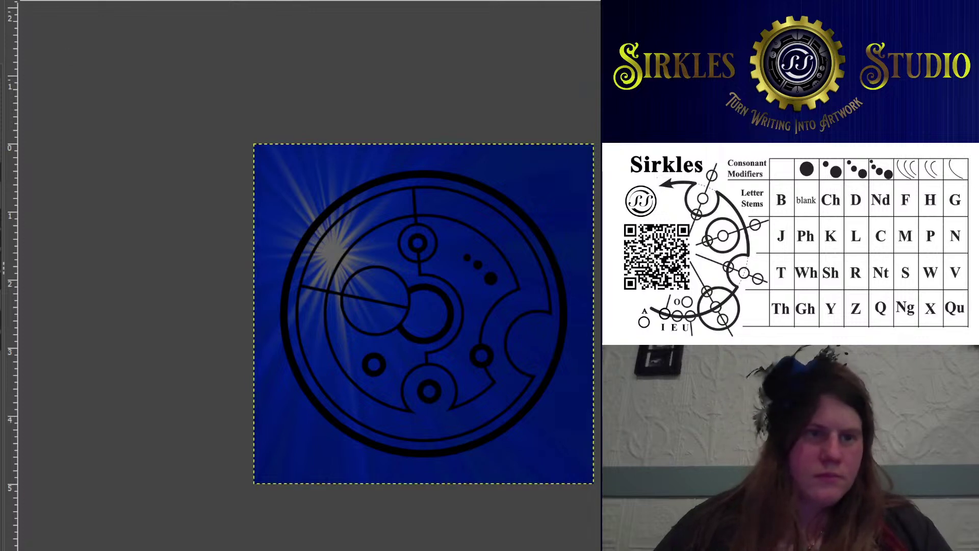
# Rotate the starburst layer by 179.87° about the canvas centre at X 2.5 in, Y 2.5 in
pyautogui.hotkey('shift', 'r')
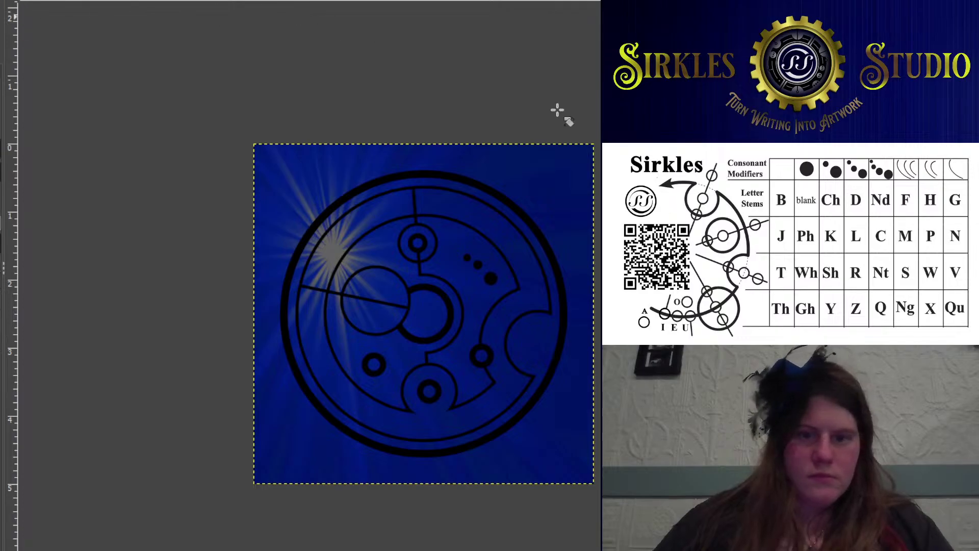
pyautogui.moveTo(558, 110); pyautogui.dragTo(480, 454)
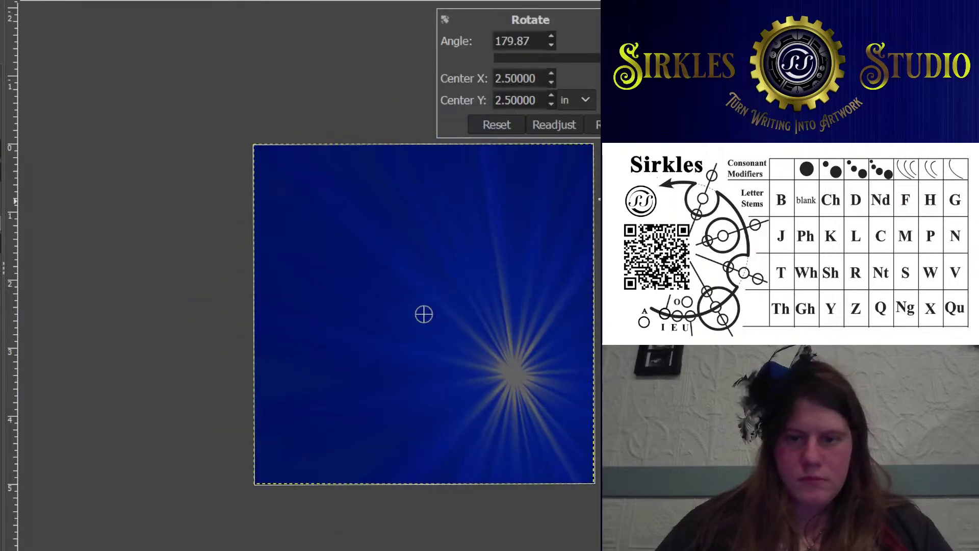
pyautogui.click(594, 124)
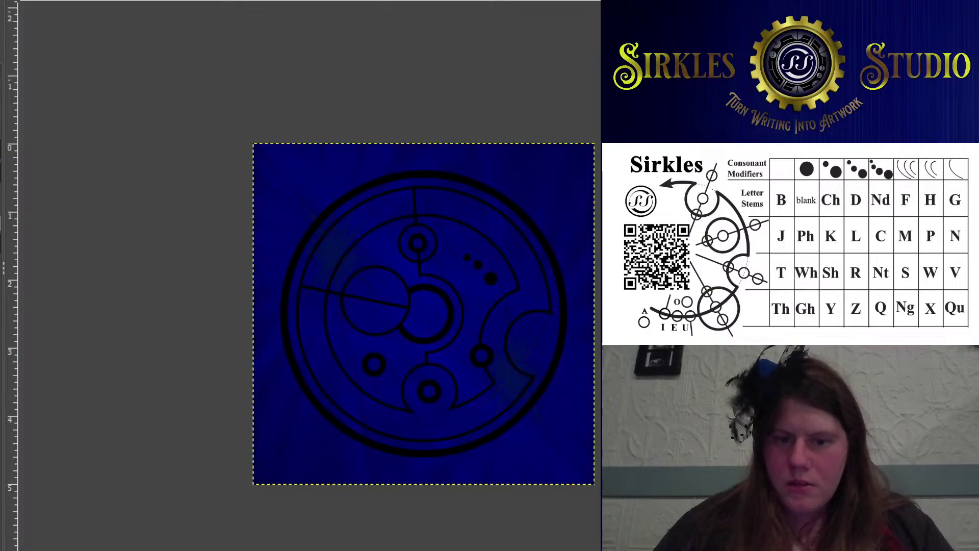
pyautogui.moveTo(463, 135); pyautogui.dragTo(365, 25)
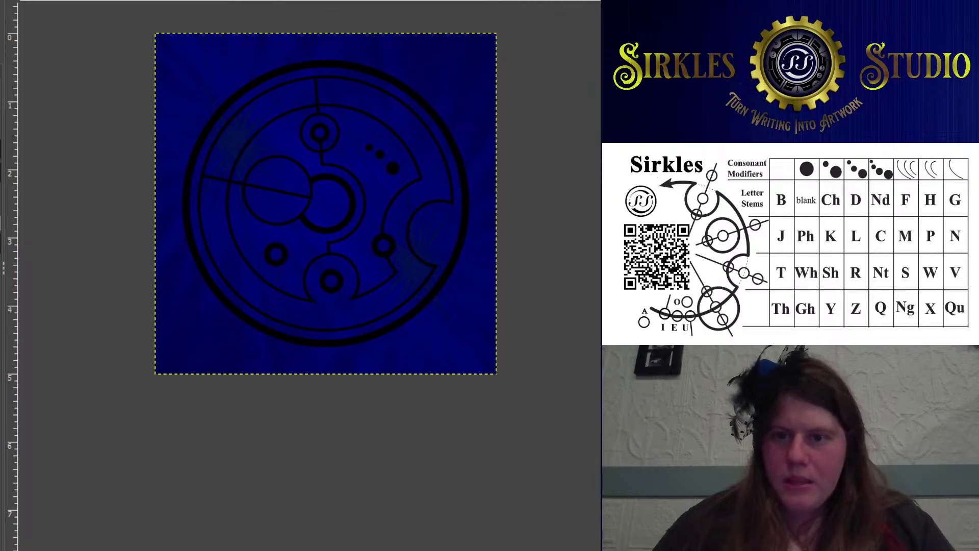
# Try successive blend modes on the rotated starburst layer and keep one showing both starbursts over a medium-dark blue
pyautogui.press('Down')
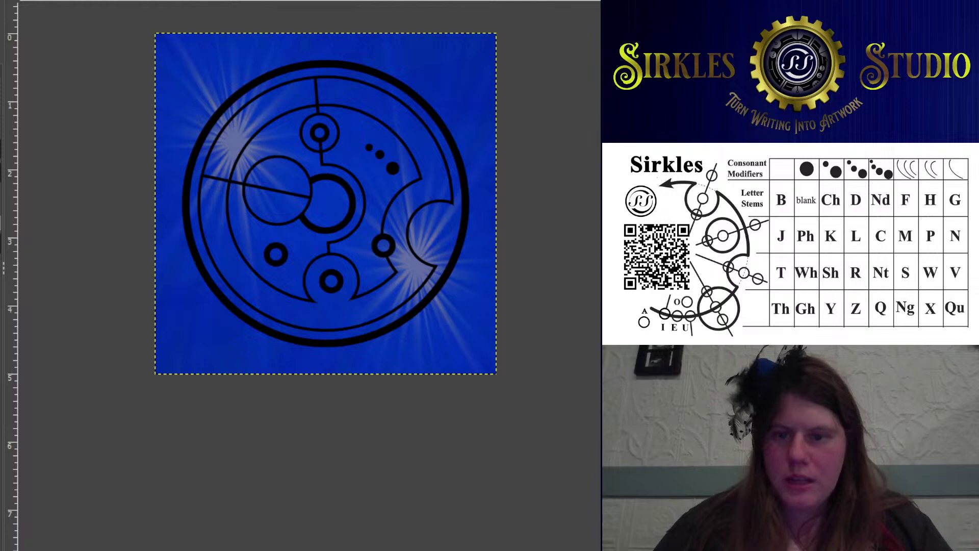
pyautogui.press('Down')
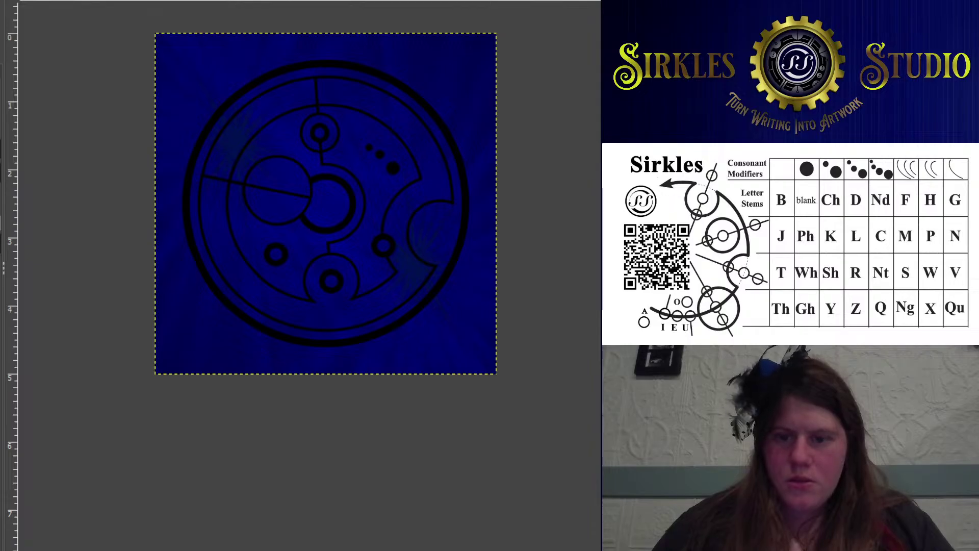
pyautogui.press('Down')
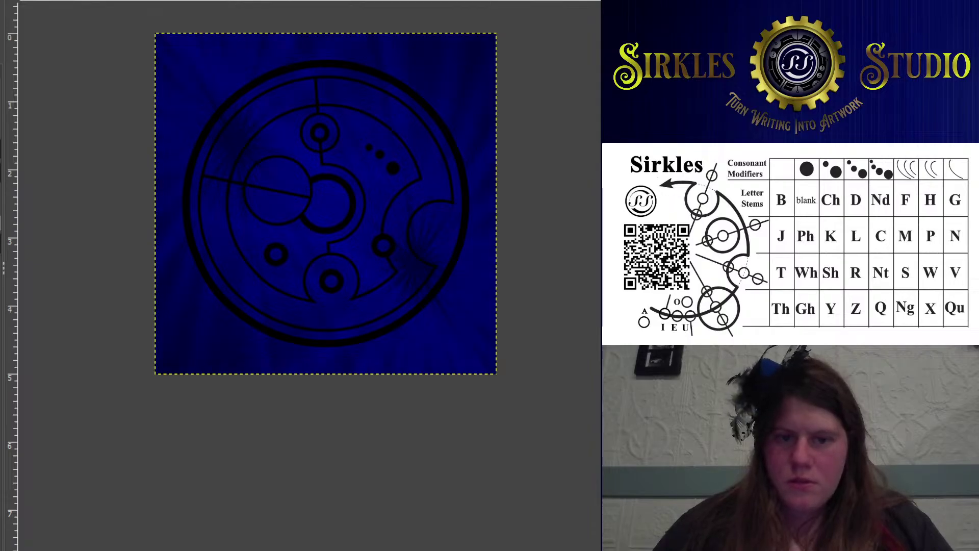
pyautogui.press('Down')
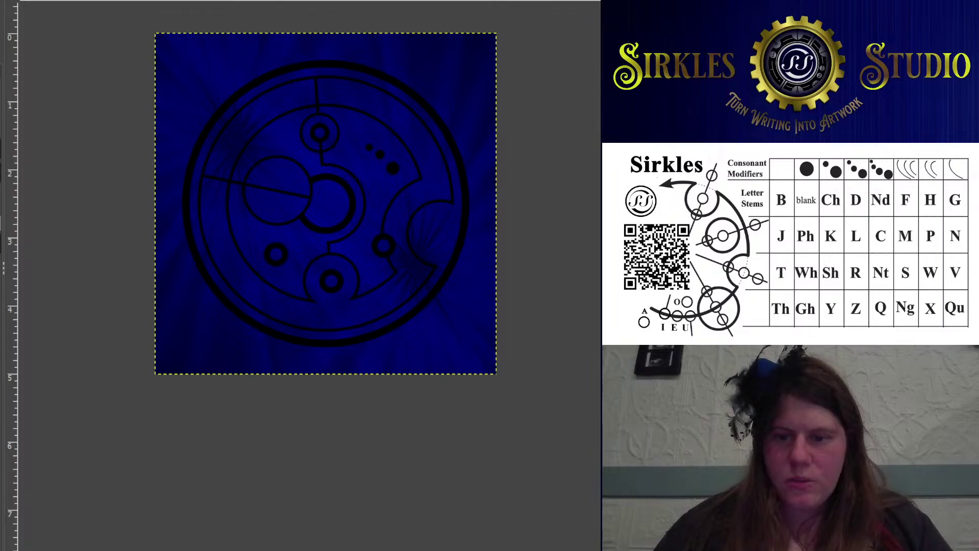
pyautogui.press('Down')
pyautogui.press('Down')
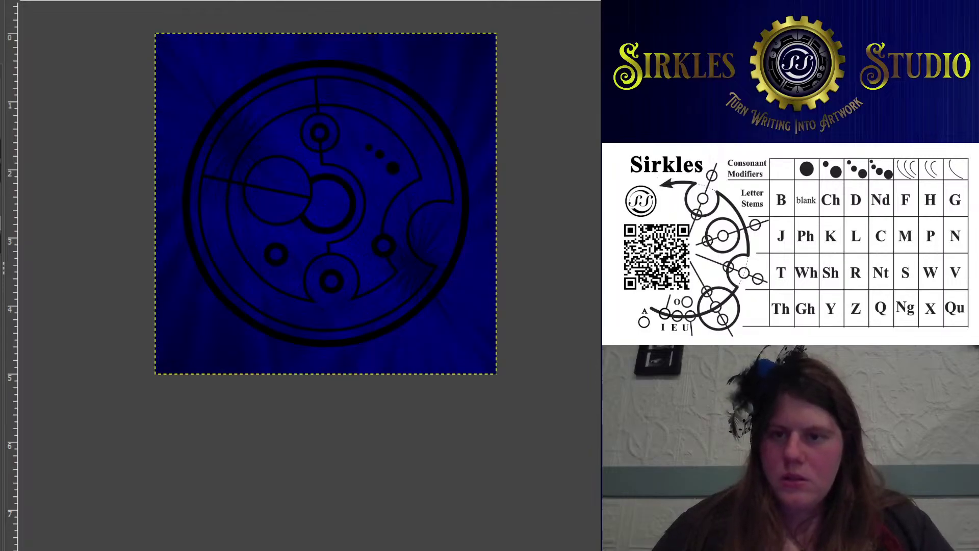
pyautogui.press('Down')
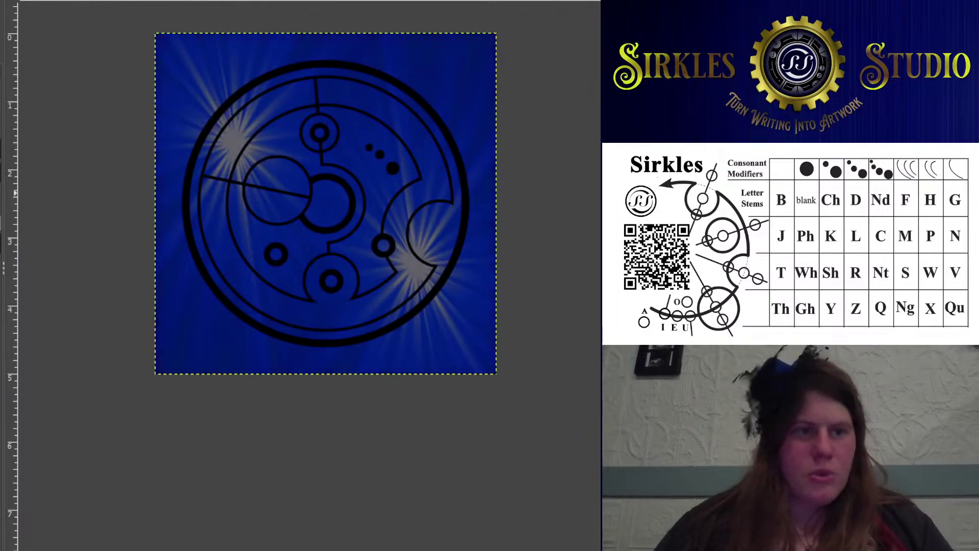
# Move the rotated starburst layer so its burst sits across the Sirkle's lower-right edge
pyautogui.moveTo(460, 336); pyautogui.dragTo(500, 312)
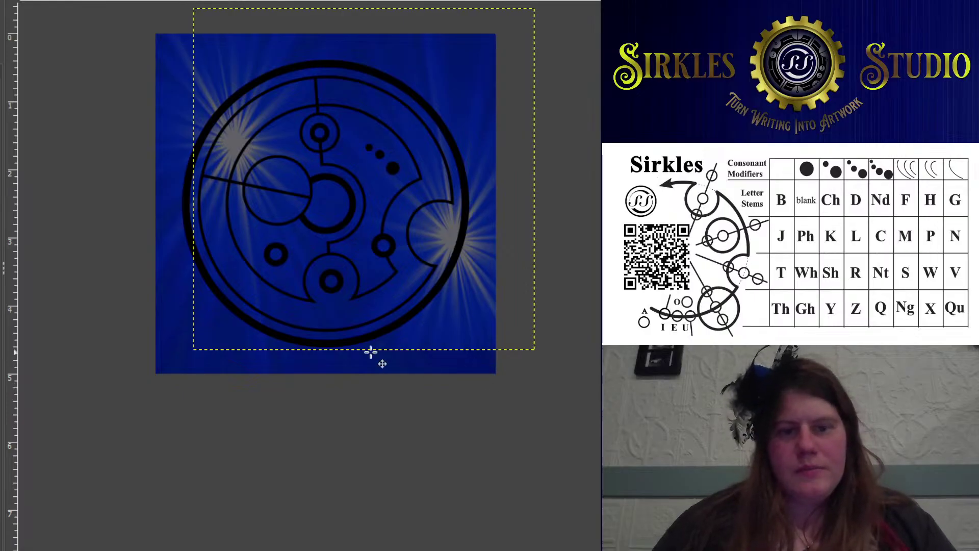
pyautogui.press('pagedown')
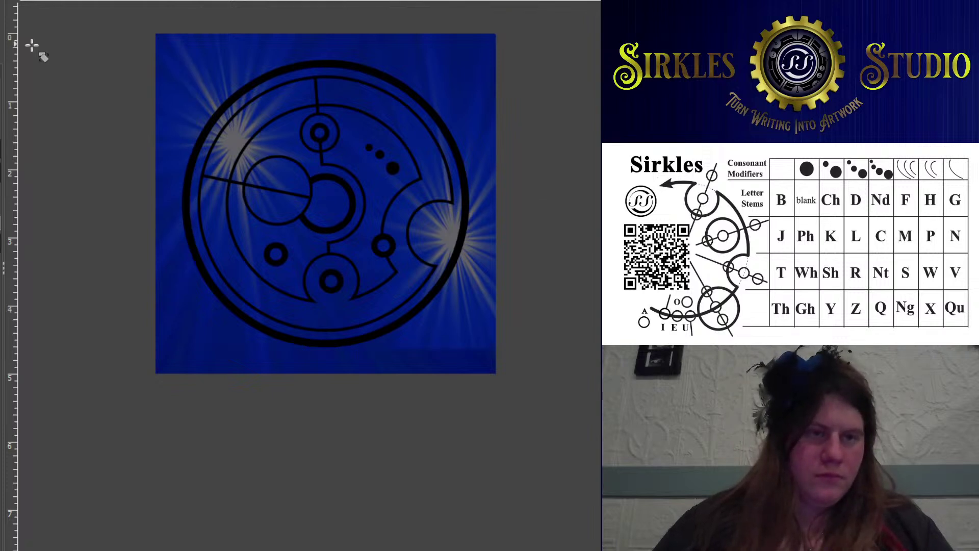
pyautogui.moveTo(142, 74); pyautogui.dragTo(215, 136)
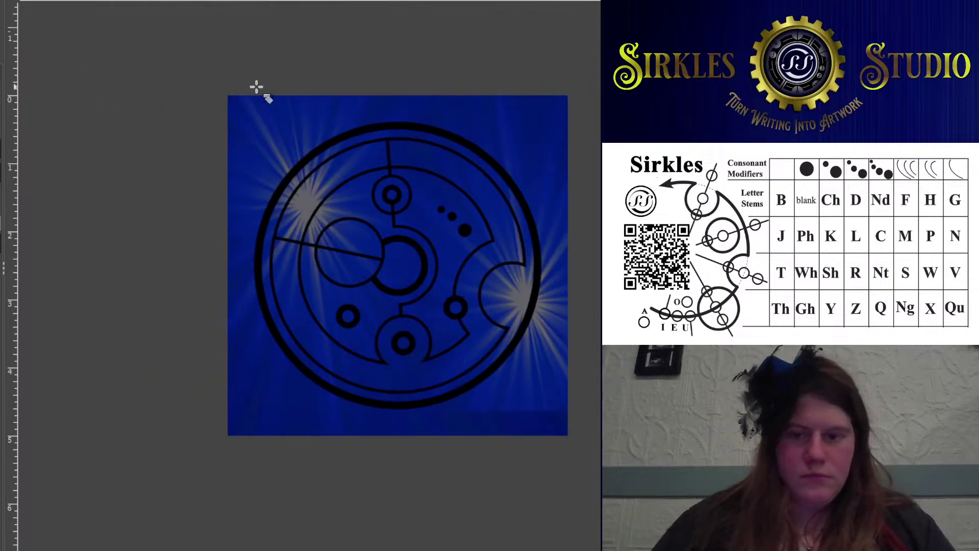
pyautogui.press('pageup')
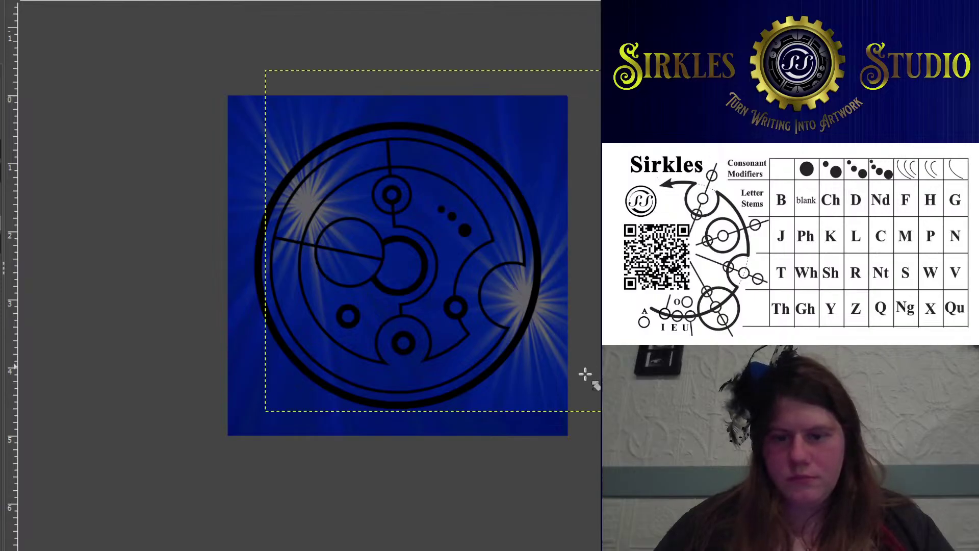
pyautogui.moveTo(585, 376); pyautogui.dragTo(582, 389)
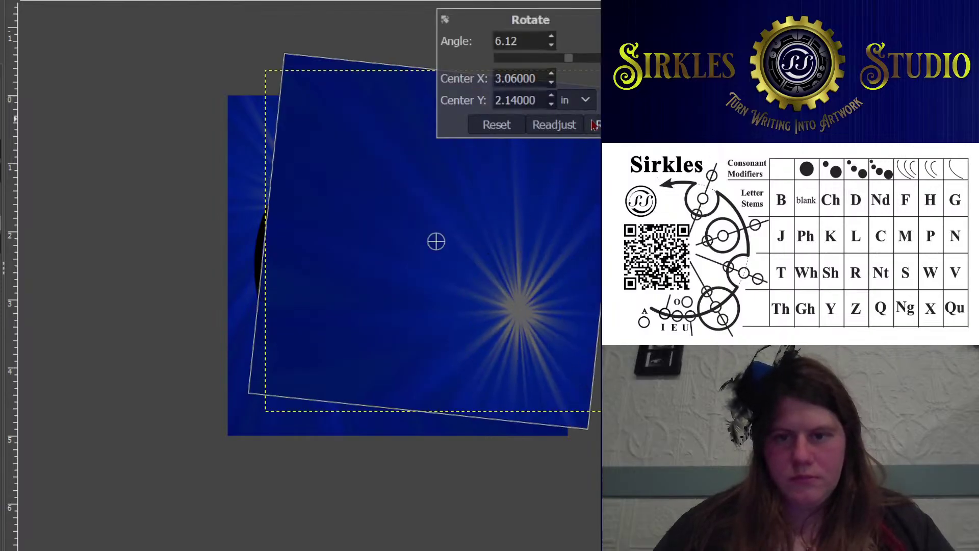
pyautogui.press('Escape')
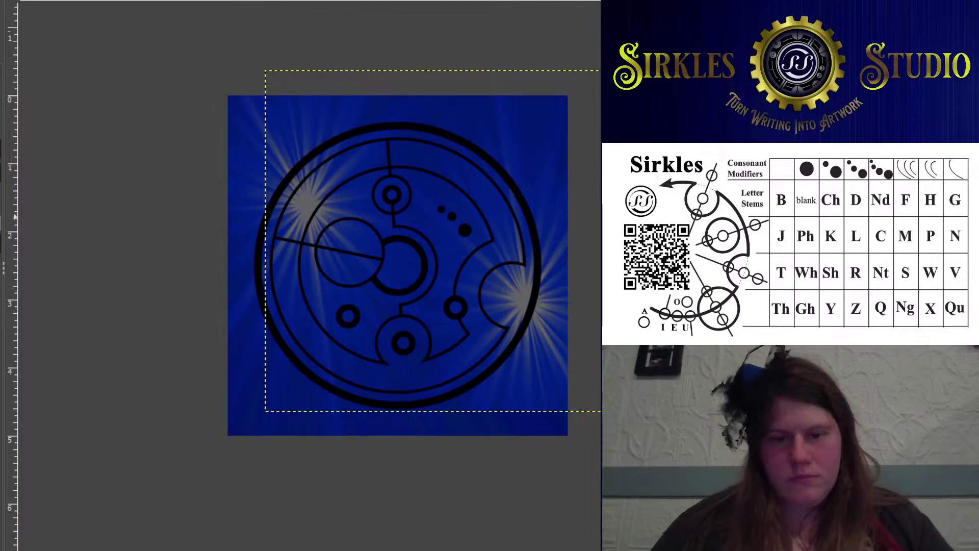
pyautogui.moveTo(585, 376); pyautogui.dragTo(568, 433)
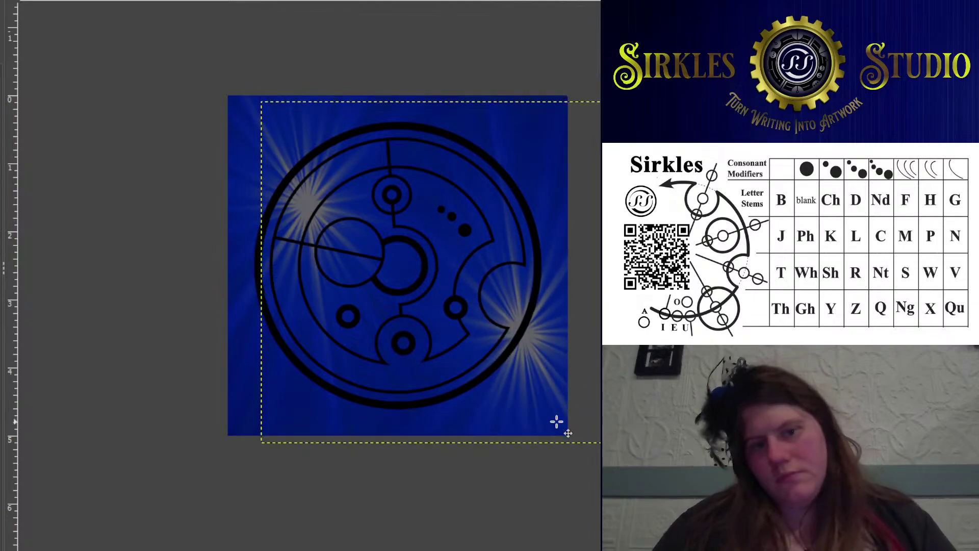
pyautogui.hotkey('shift', 'j')
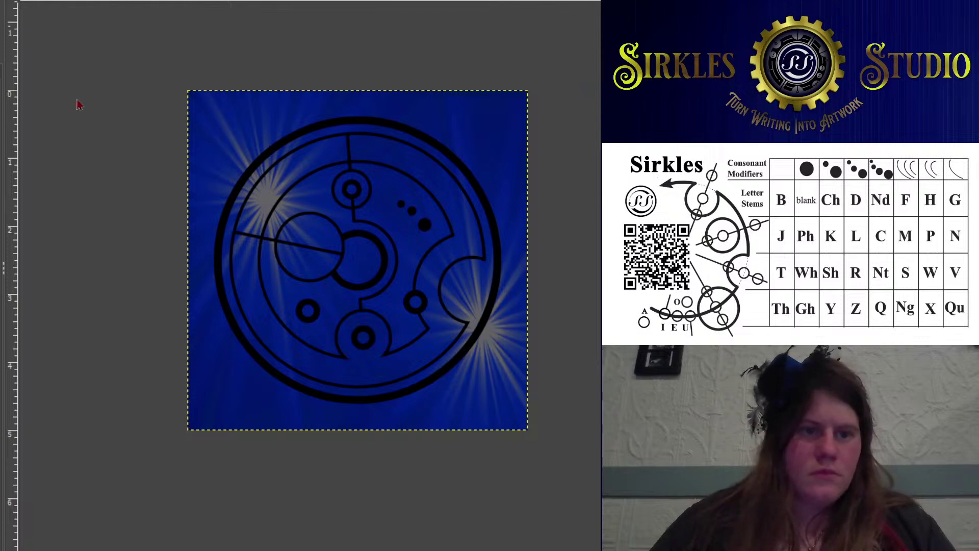
# Recolour the Sirkle white, add a soft white glow around its lines and nudge the glow into alignment
pyautogui.hotkey('ctrl', '.')
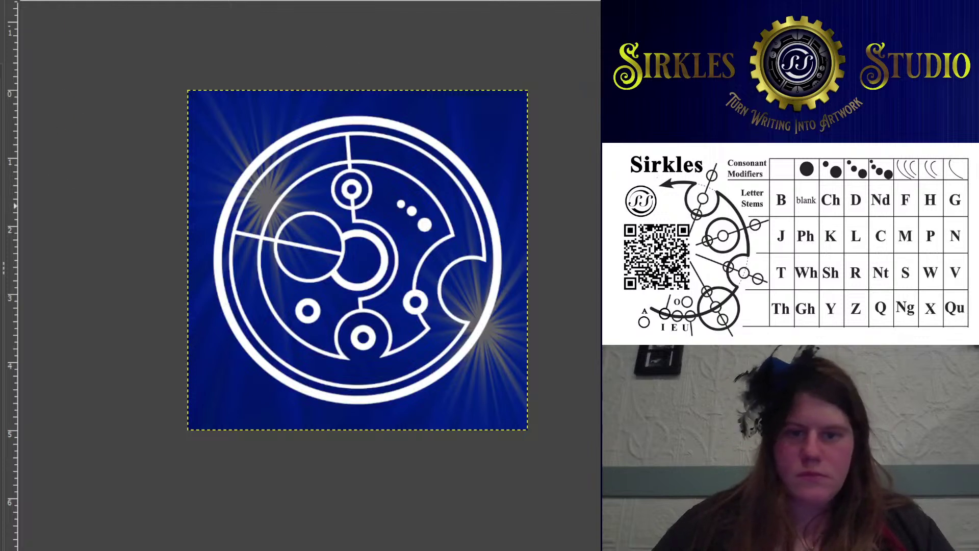
pyautogui.press('pageup')
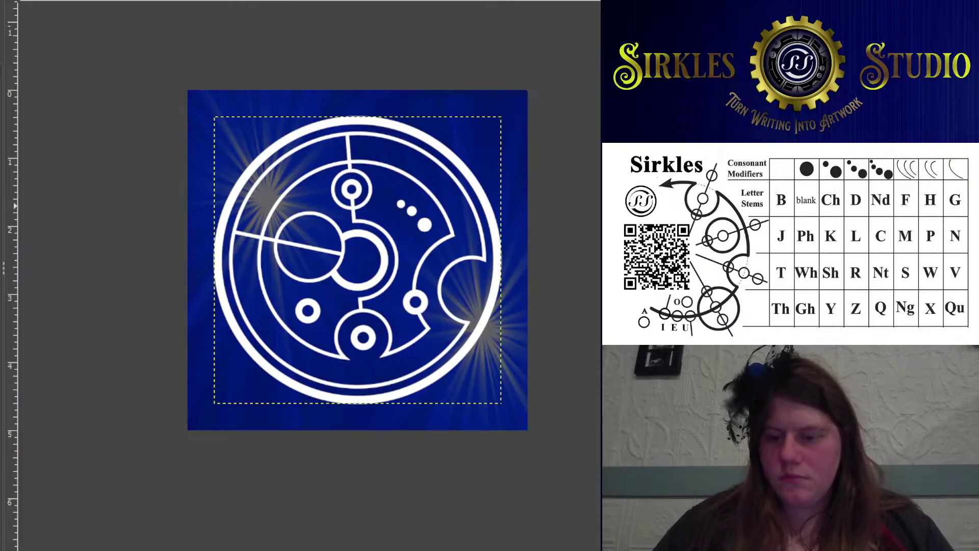
pyautogui.press('pagedown')
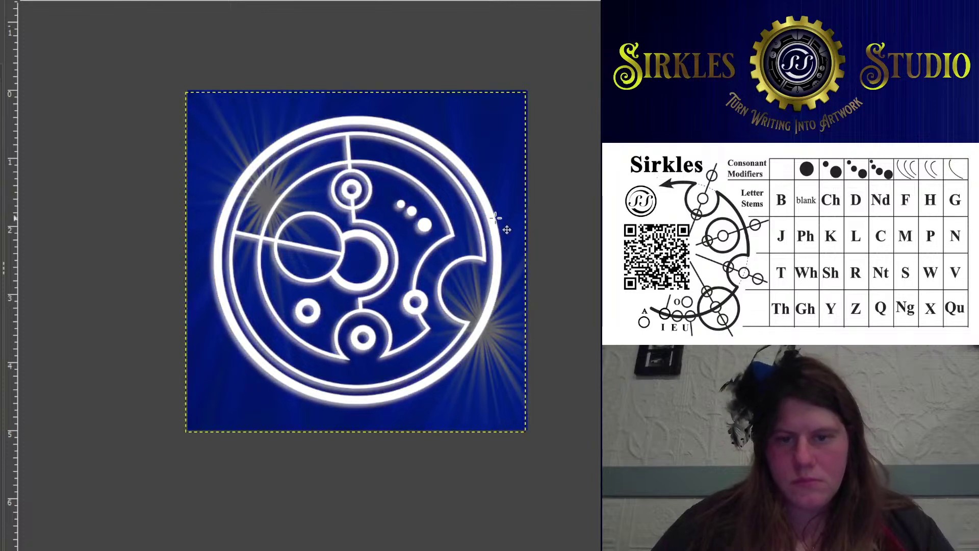
pyautogui.moveTo(511, 200); pyautogui.dragTo(489, 215)
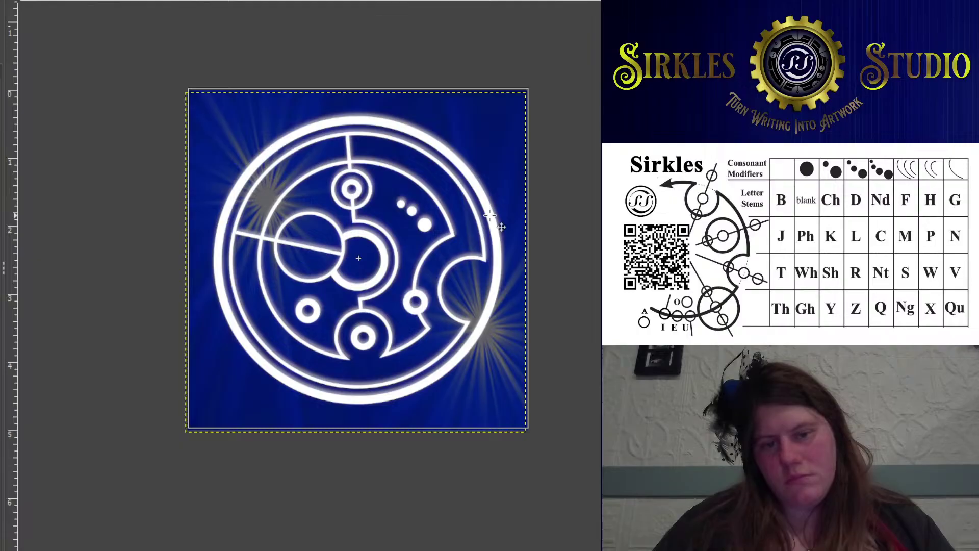
# Brighten the blue background around the upper-left starburst behind the Sirkle
pyautogui.scroll(1, 368, 239)
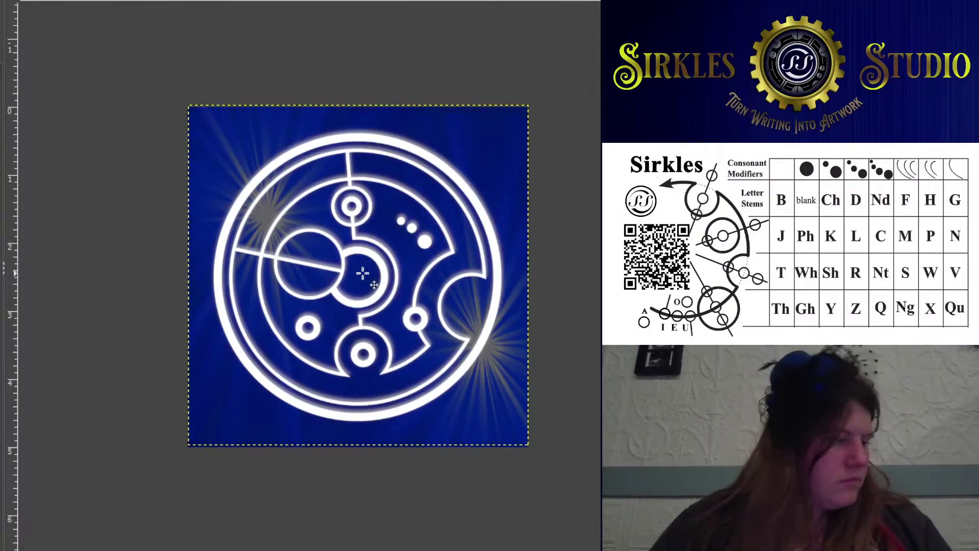
pyautogui.scroll(3, 362, 273)
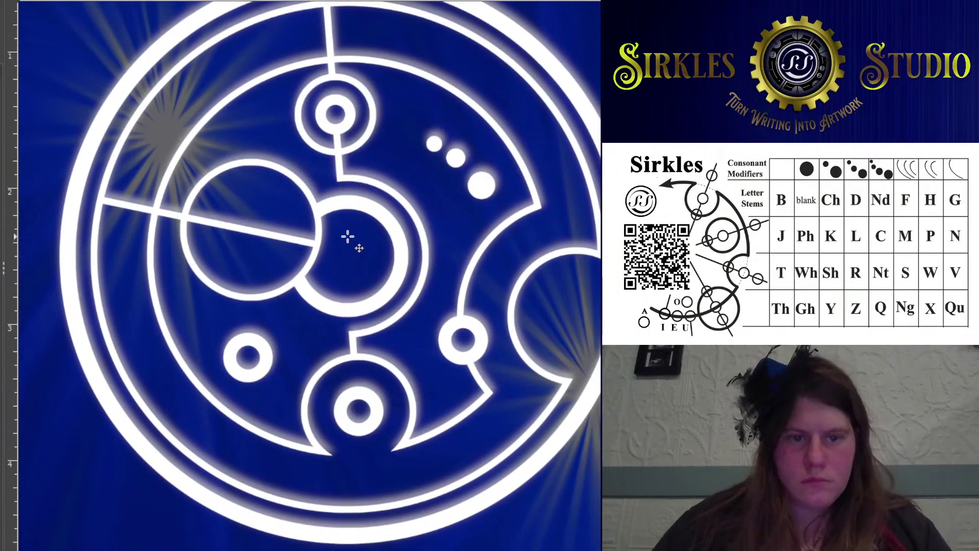
pyautogui.scroll(-1, 348, 236)
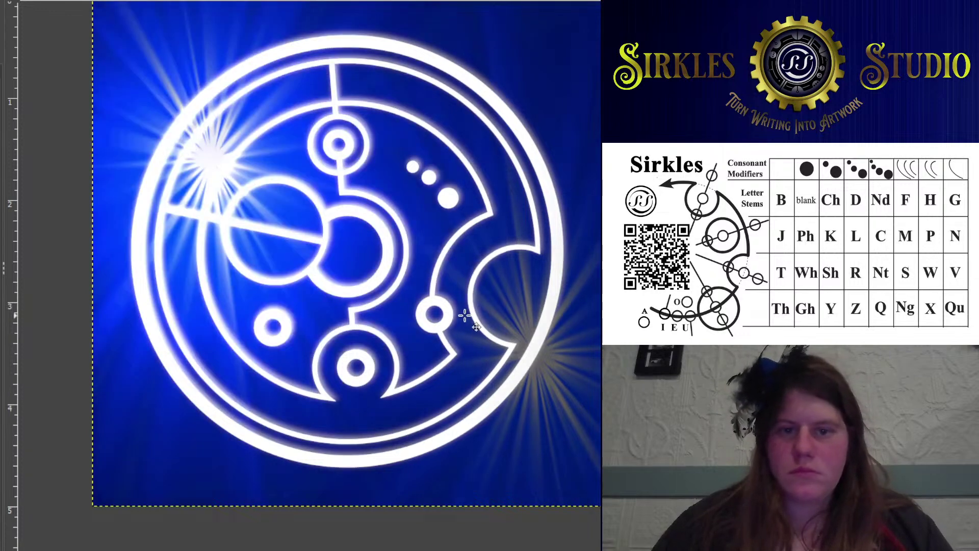
pyautogui.scroll(-1, 465, 316)
pyautogui.moveTo(458, 288); pyautogui.dragTo(442, 245)
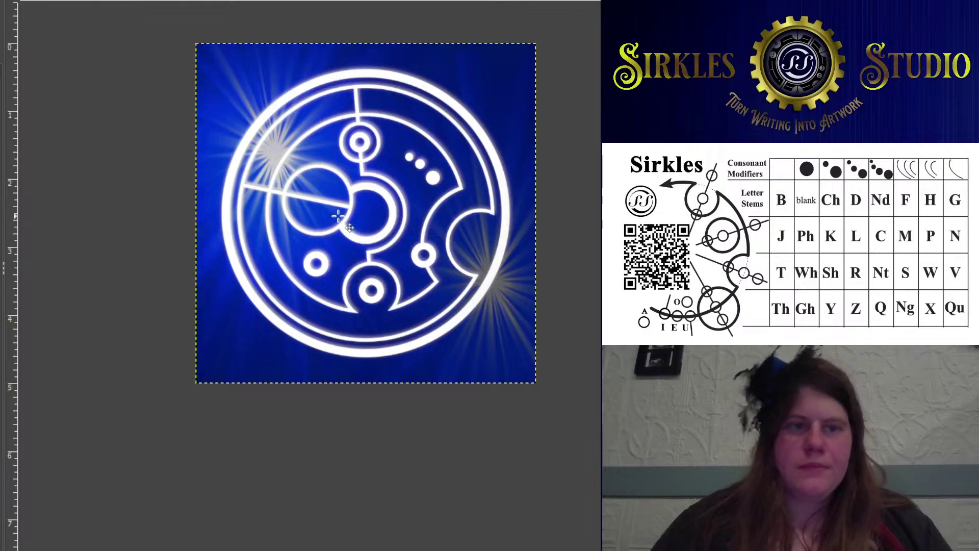
pyautogui.moveTo(338, 216); pyautogui.dragTo(302, 232)
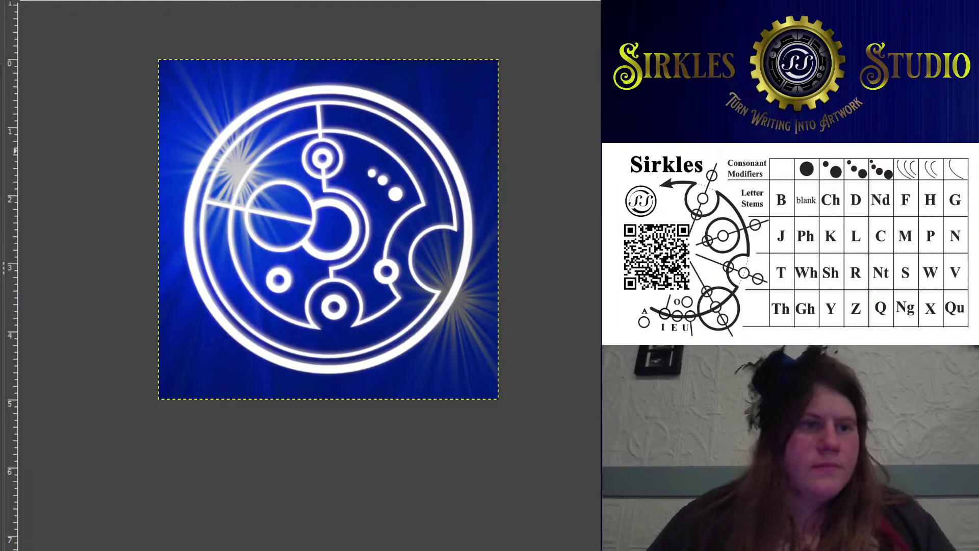
# Draw a centred circular selection about 4.7 inches across, just outside the Sirkle's outer ring
pyautogui.moveTo(138, 43); pyautogui.dragTo(575, 437)
pyautogui.click(367, 285)
pyautogui.click(367, 284)
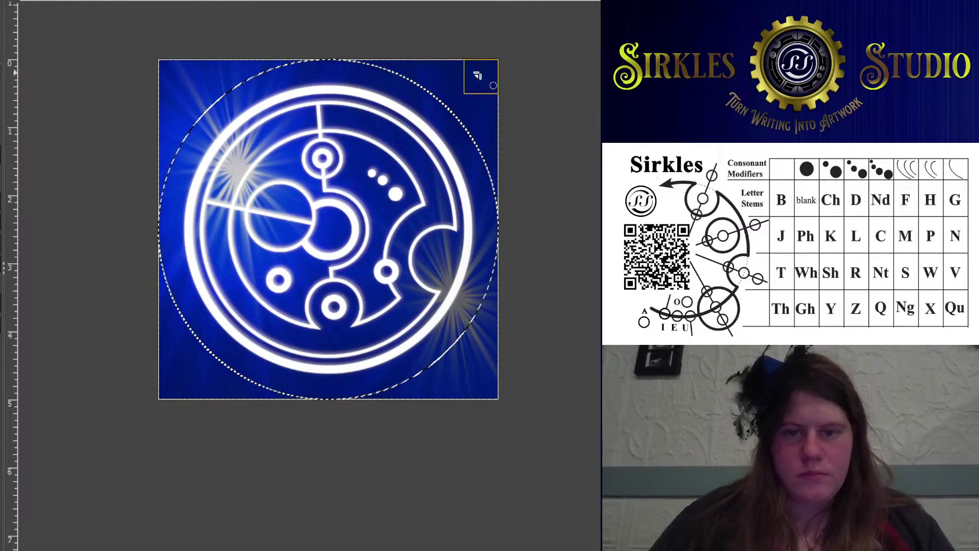
pyautogui.moveTo(476, 75); pyautogui.dragTo(463, 91)
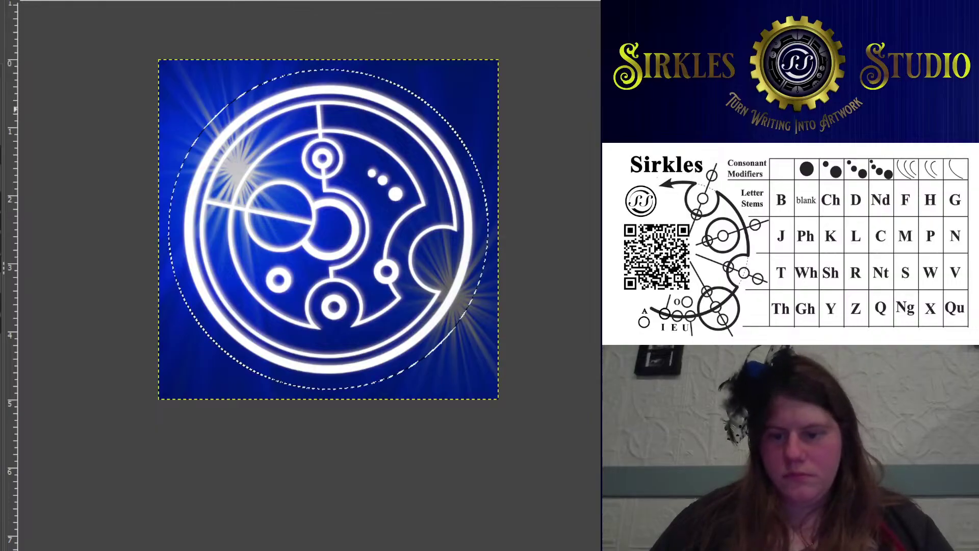
# Clear each background layer outside the circular selection to transparency
pyautogui.hotkey('ctrl', 'z')
pyautogui.hotkey('ctrl', 'z')
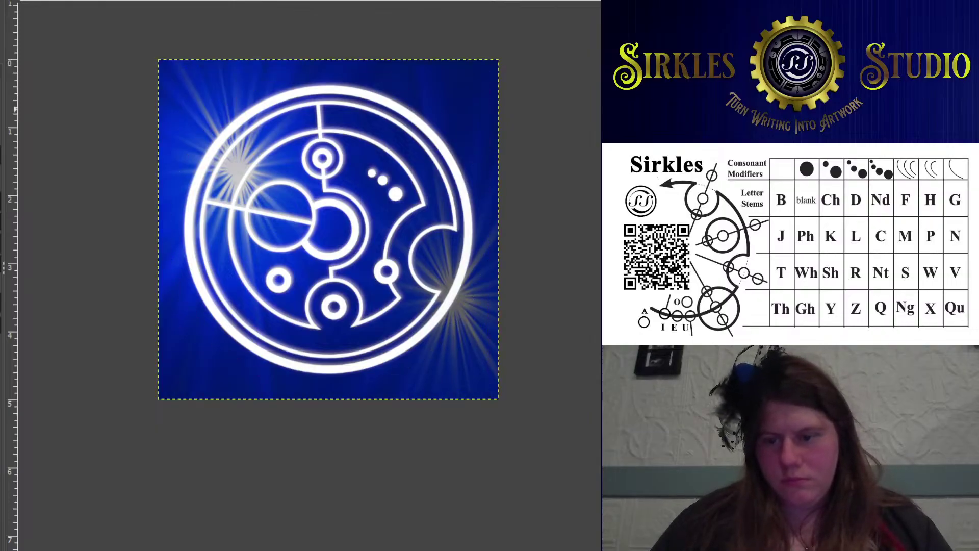
pyautogui.hotkey('ctrl', 'y')
pyautogui.hotkey('ctrl', 'z')
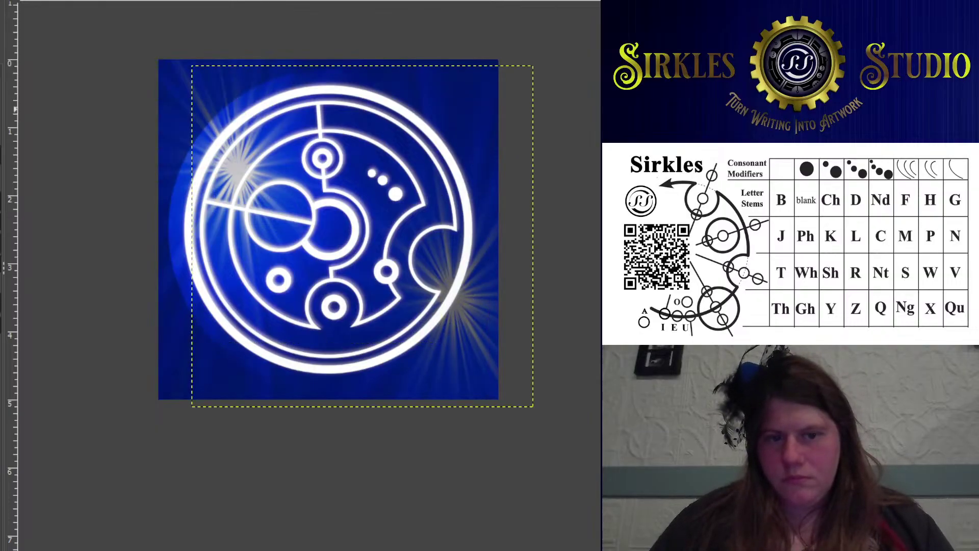
pyautogui.hotkey('ctrl', 'z')
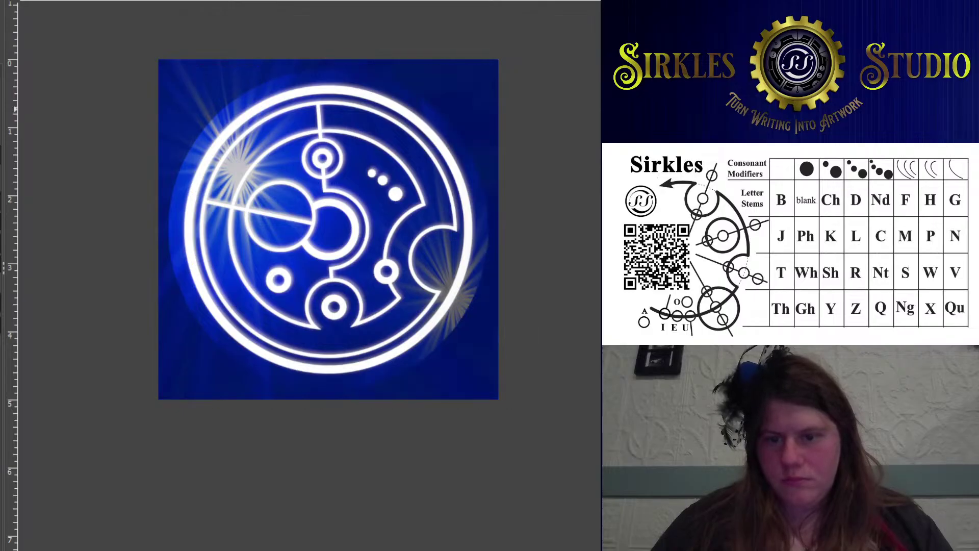
pyautogui.hotkey('ctrl', 'z')
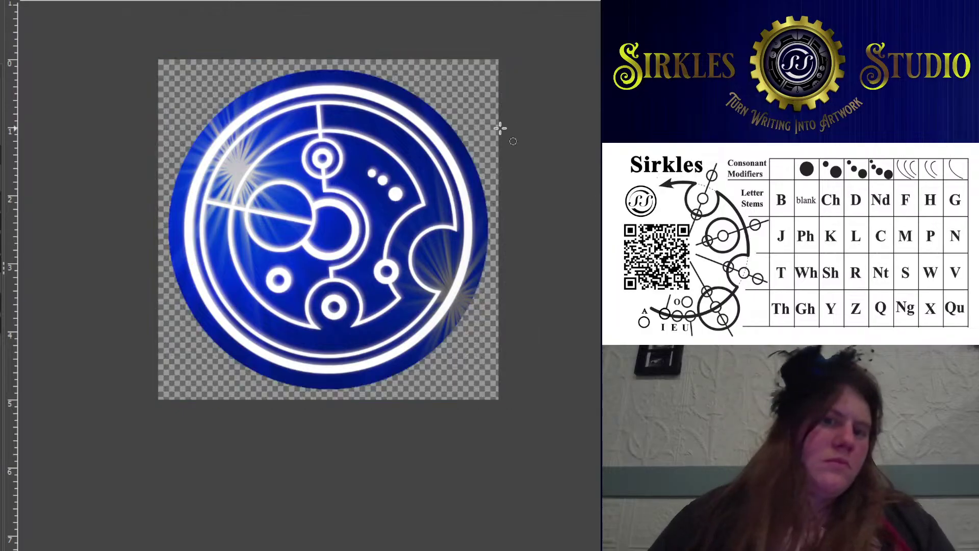
pyautogui.hotkey('ctrl', 'z')
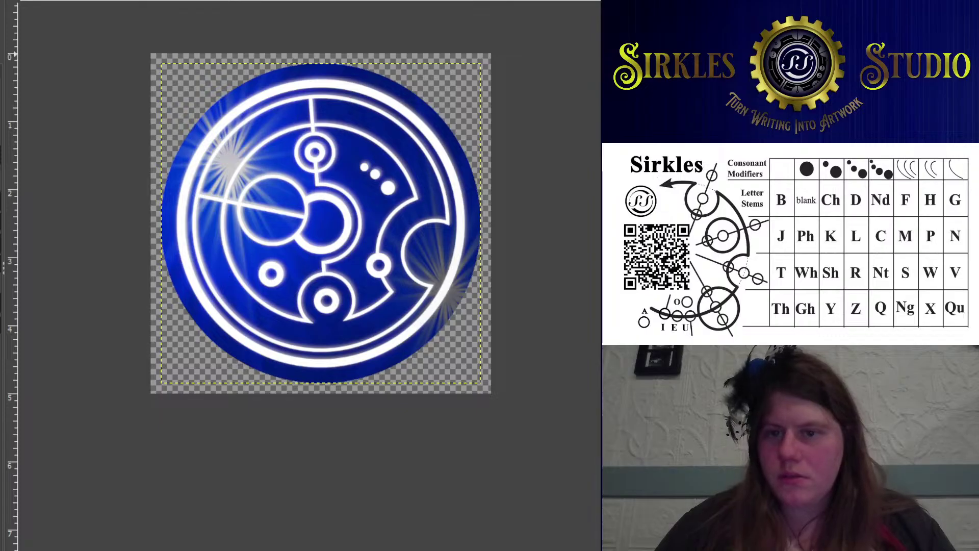
# Delete the background, glow and Sirkle layers from the image
pyautogui.press('Delete')
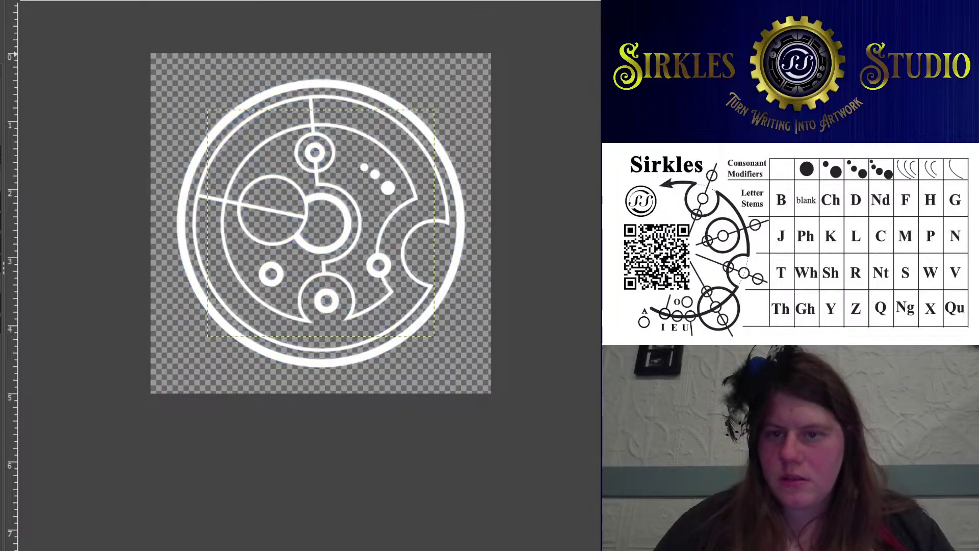
pyautogui.press('Delete')
pyautogui.press('Delete')
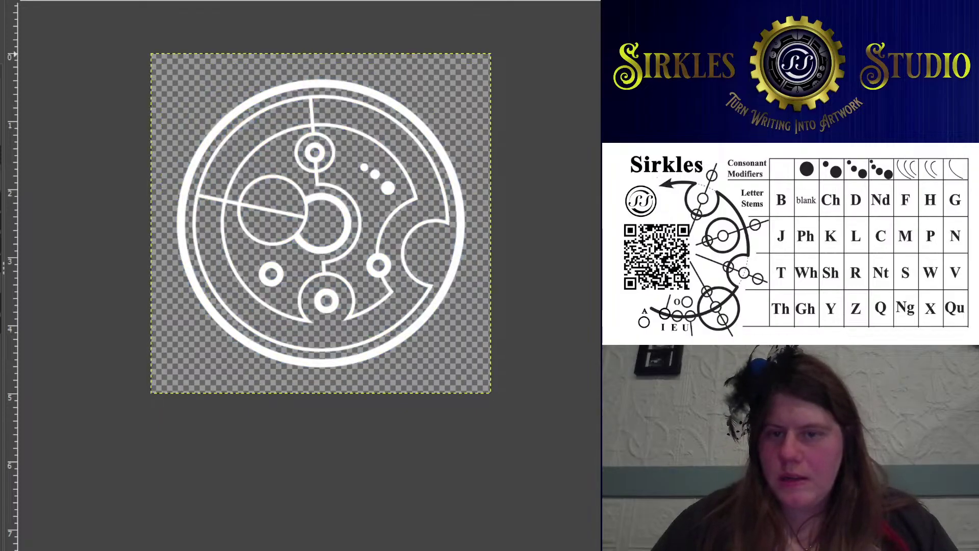
pyautogui.press('Delete')
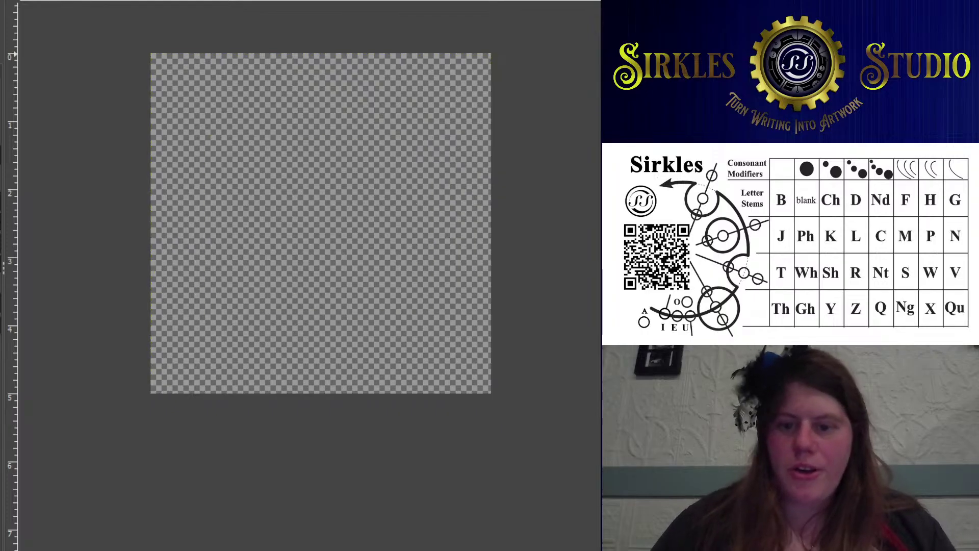
# Undo the previous design's edits back to the plain starburst background with the small black Sirkle
pyautogui.hotkey('ctrl', 'z')
pyautogui.hotkey('ctrl', 'z')
pyautogui.hotkey('ctrl', 'z')
pyautogui.hotkey('ctrl', 'z')
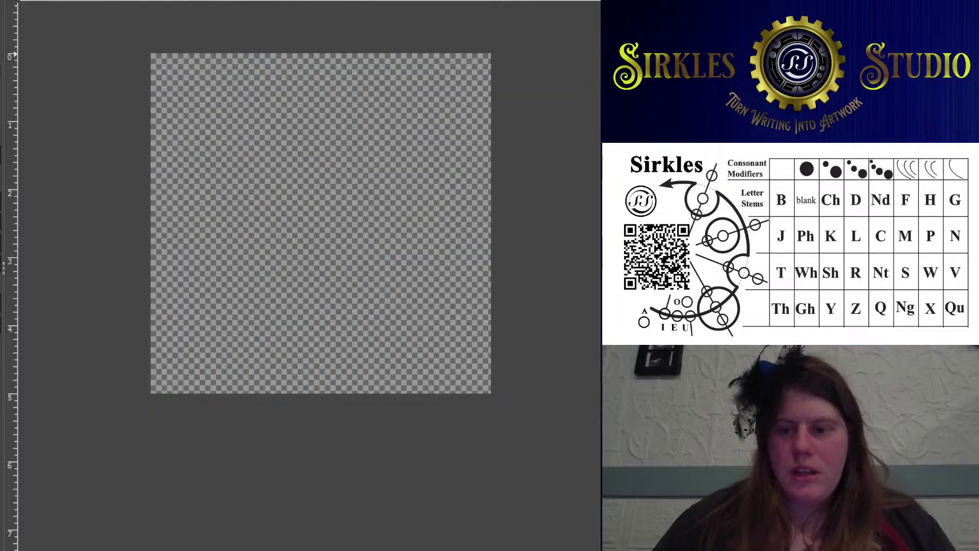
pyautogui.hotkey('ctrl', 'z')
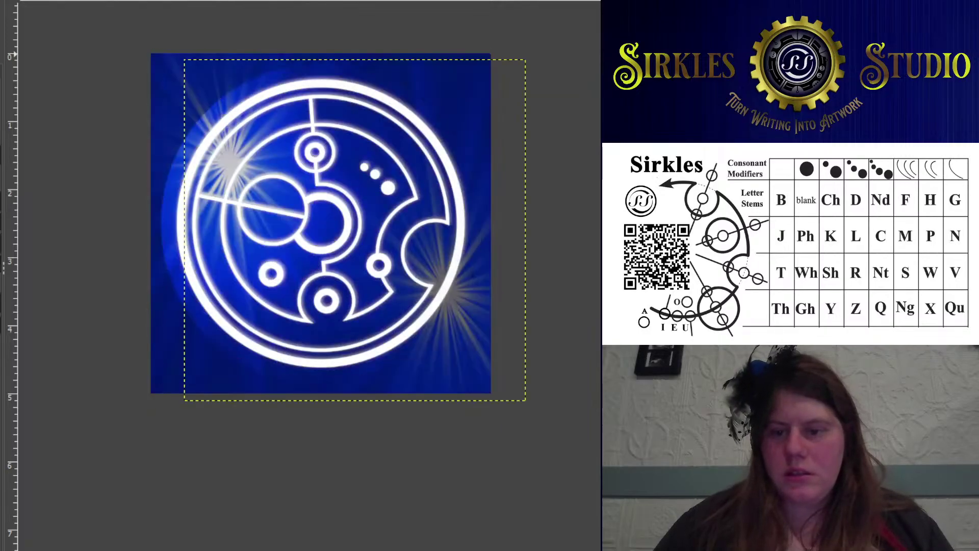
pyautogui.hotkey('ctrl', 'z')
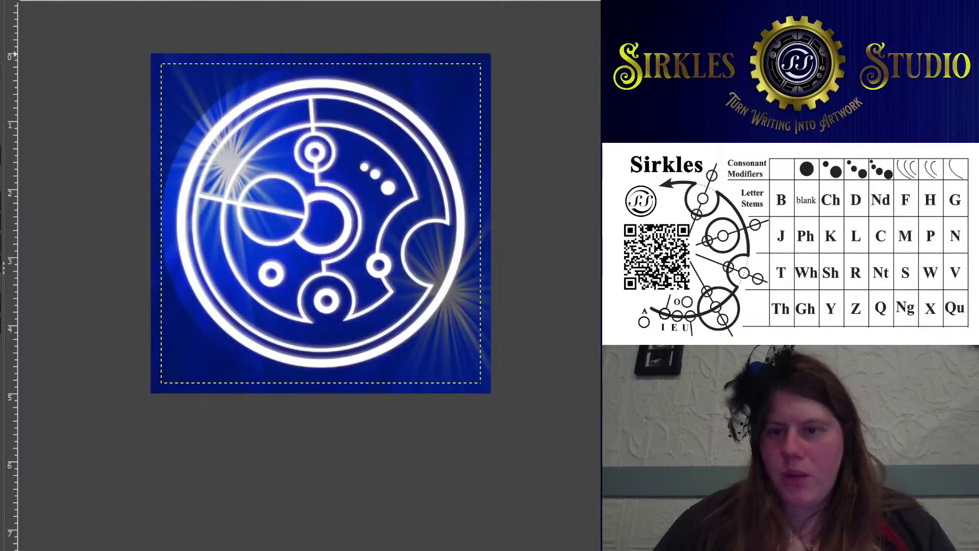
pyautogui.hotkey('ctrl', 'z')
pyautogui.hotkey('ctrl', 'z')
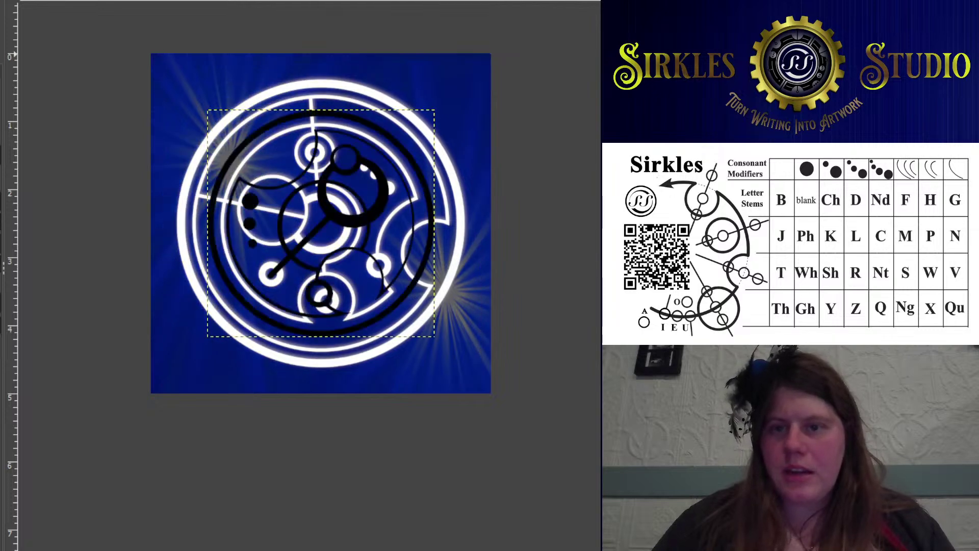
pyautogui.hotkey('ctrl', 'z')
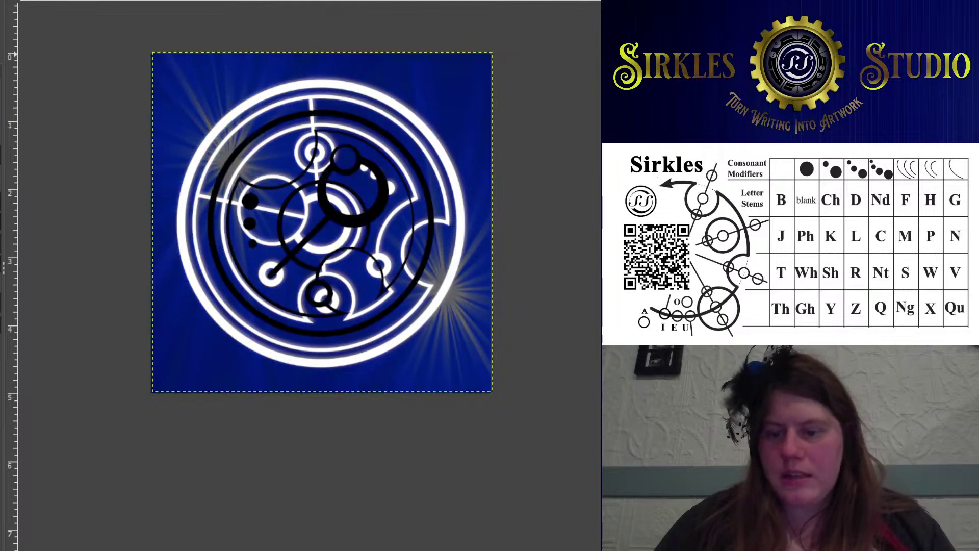
pyautogui.hotkey('ctrl', 'z')
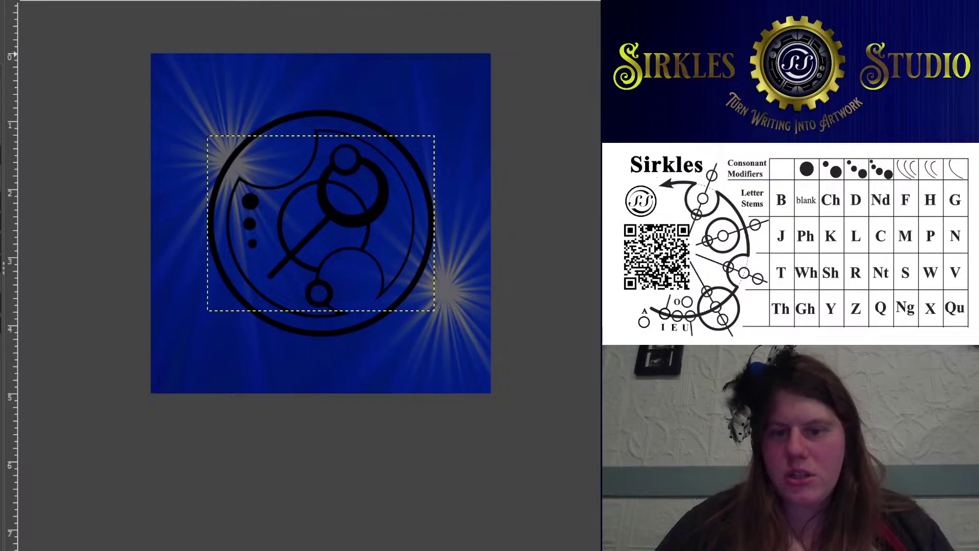
# Distort the starburst background layer into a spiral swirl around the canvas centre
pyautogui.press('pagedown')
pyautogui.scroll(1, 314, 303)
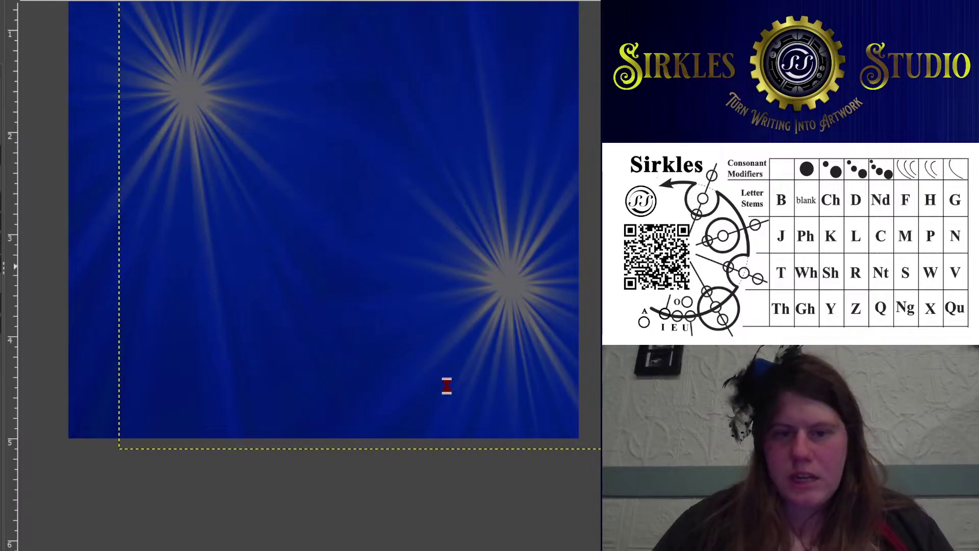
pyautogui.scroll(-1, 344, 293)
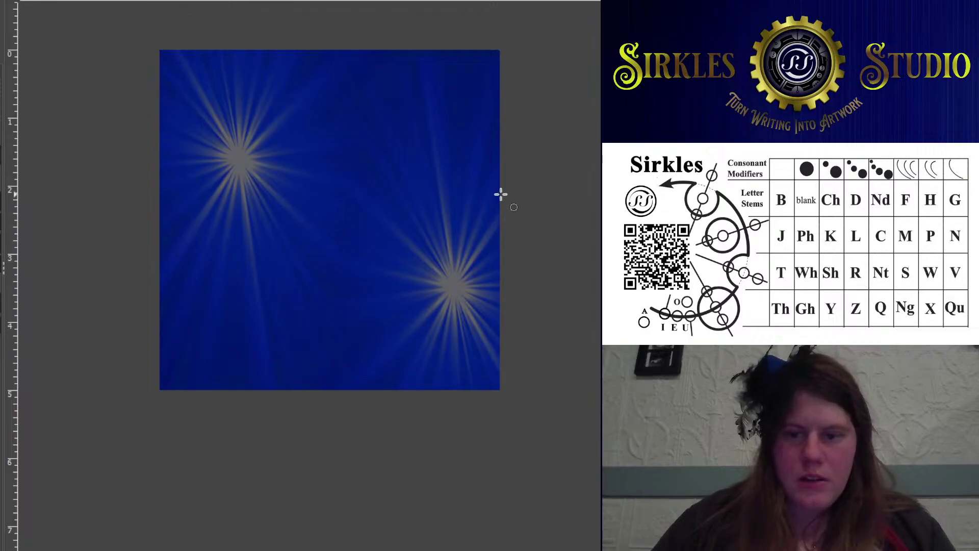
pyautogui.scroll(1, 351, 218)
pyautogui.scroll(-1, 350, 209)
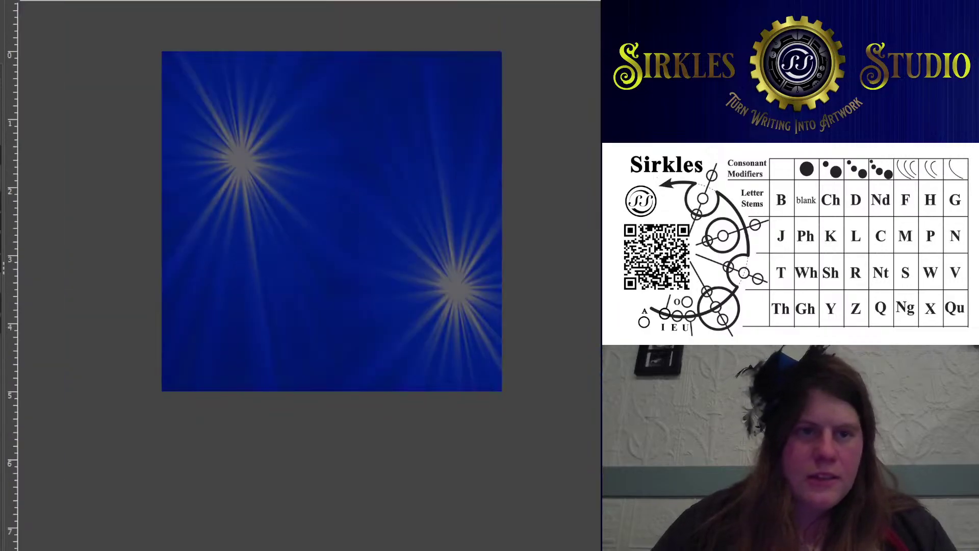
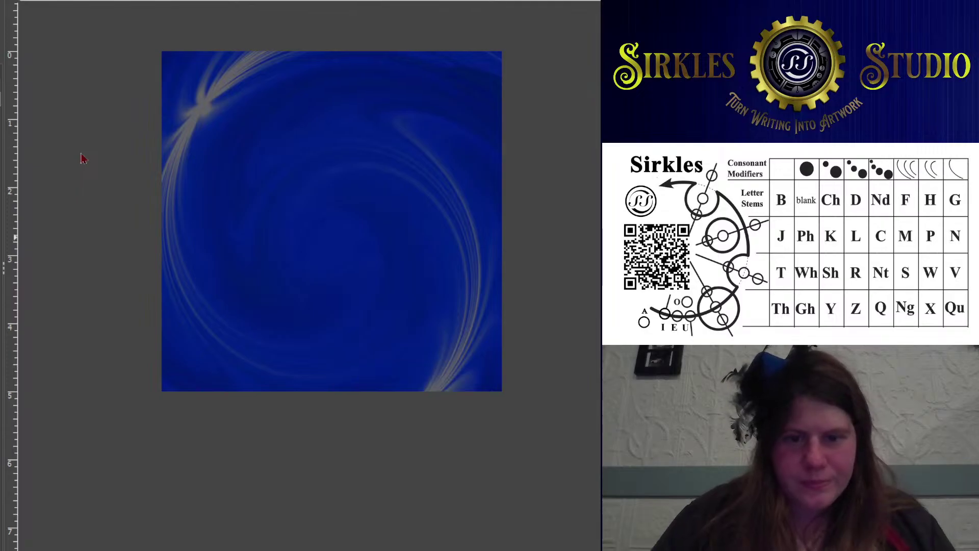
pyautogui.click(86, 420)
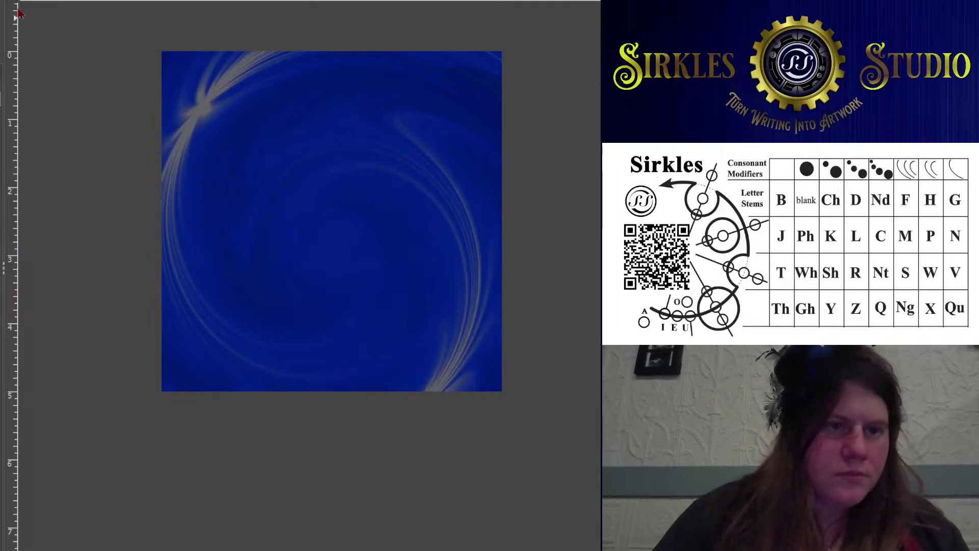
# Shrink the swirl layer so that both bright starburst points sit inside the canvas
pyautogui.moveTo(164, 72); pyautogui.dragTo(530, 306)
pyautogui.moveTo(501, 391); pyautogui.dragTo(580, 459)
pyautogui.press('Return')
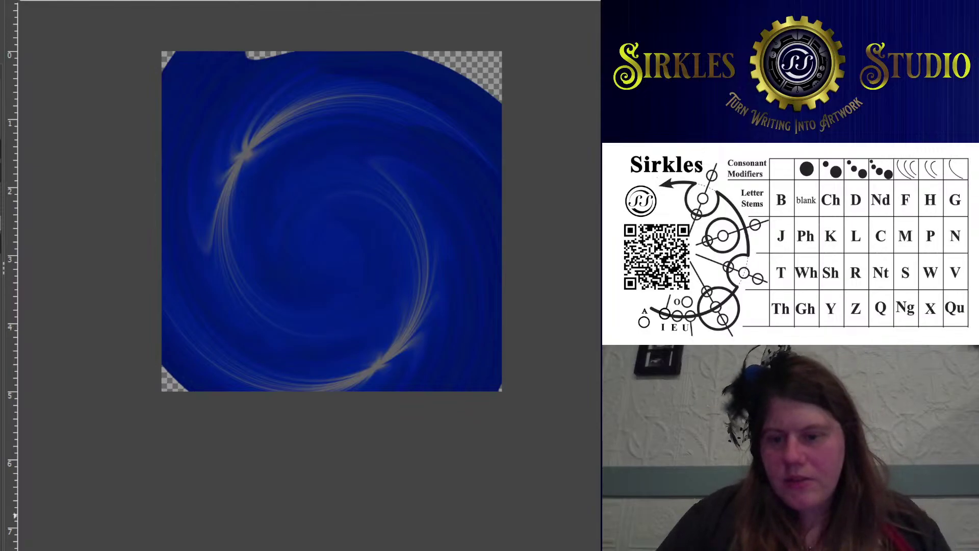
# Fill the transparent corners behind the swirl with dark blue across the whole canvas
pyautogui.hotkey('ctrl', 'a')
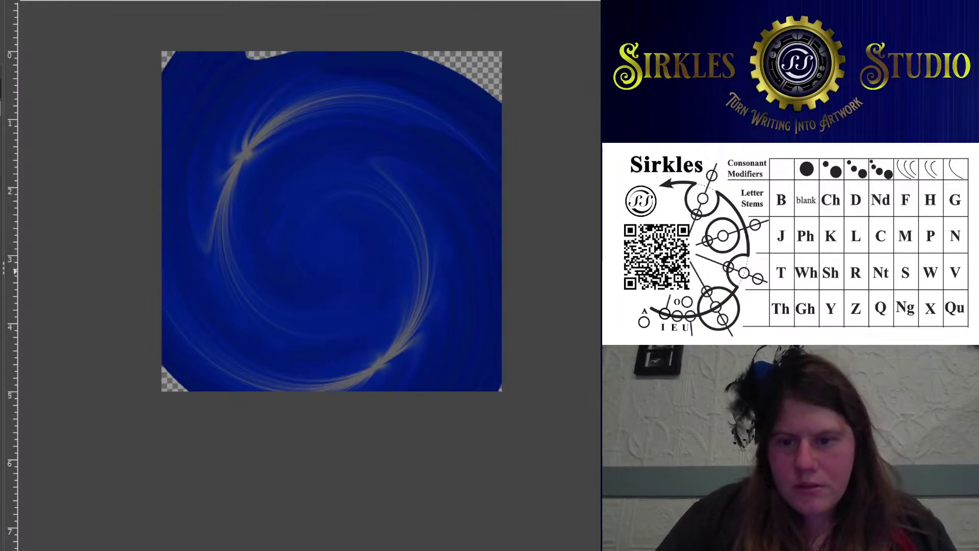
pyautogui.hotkey('ctrl', 'z')
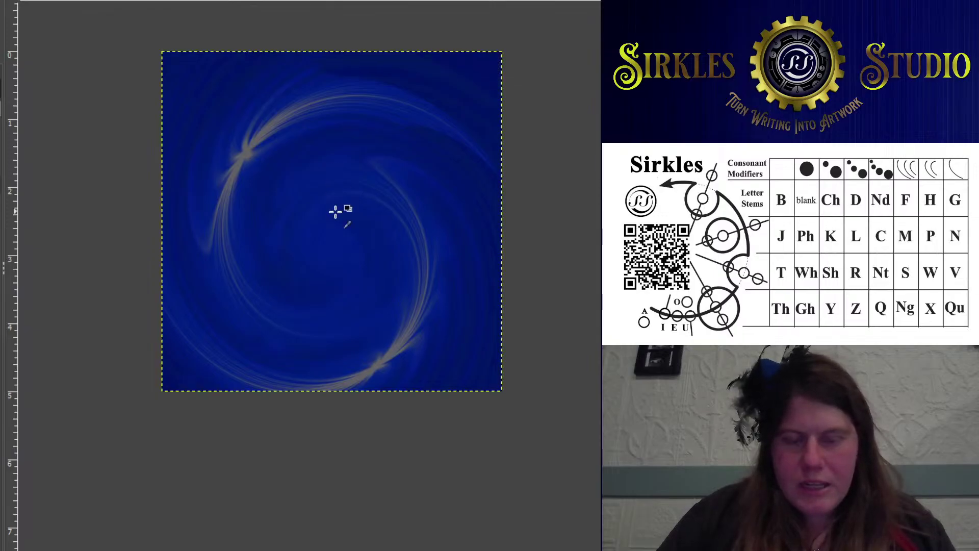
pyautogui.scroll(1, 335, 212)
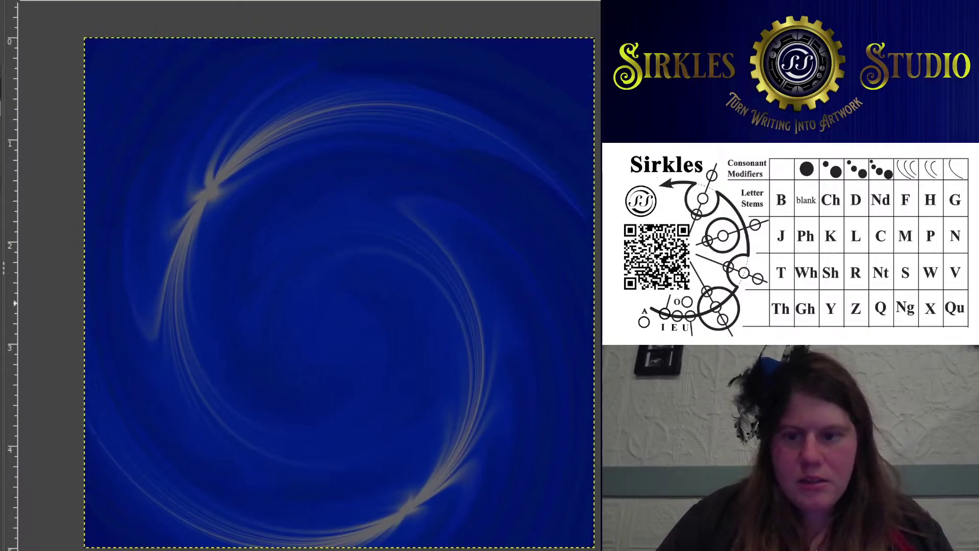
# Move the swirl layer up and slightly right so its bright arcs surround the black Sirkle
pyautogui.moveTo(221, 196)
pyautogui.mouseDown()
pyautogui.moveTo(236, 160)
pyautogui.moveTo(227, 166)
pyautogui.mouseUp()
pyautogui.press('Return')
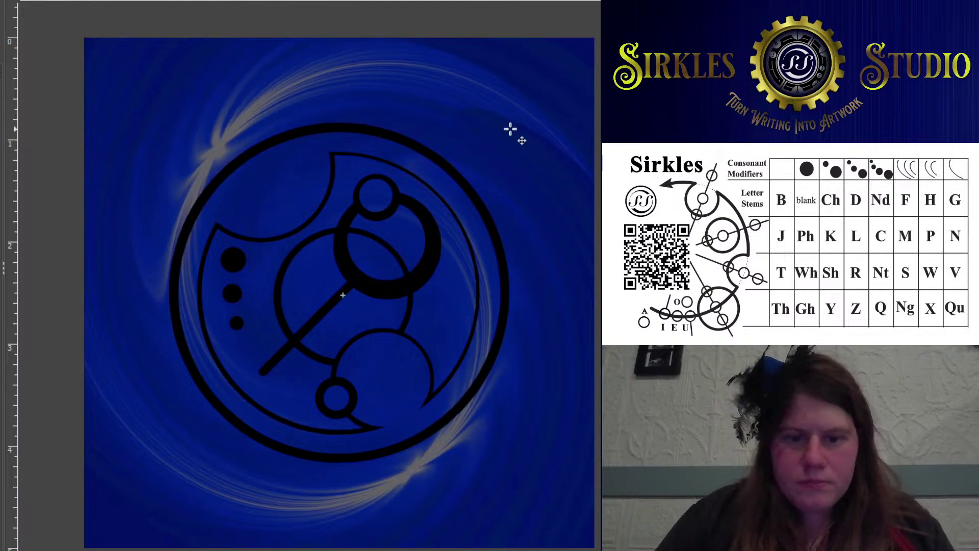
pyautogui.moveTo(510, 129)
pyautogui.mouseDown()
pyautogui.moveTo(499, 136)
pyautogui.moveTo(540, 127)
pyautogui.mouseUp()
pyautogui.press('Return')
pyautogui.hotkey('ctrl', '-')
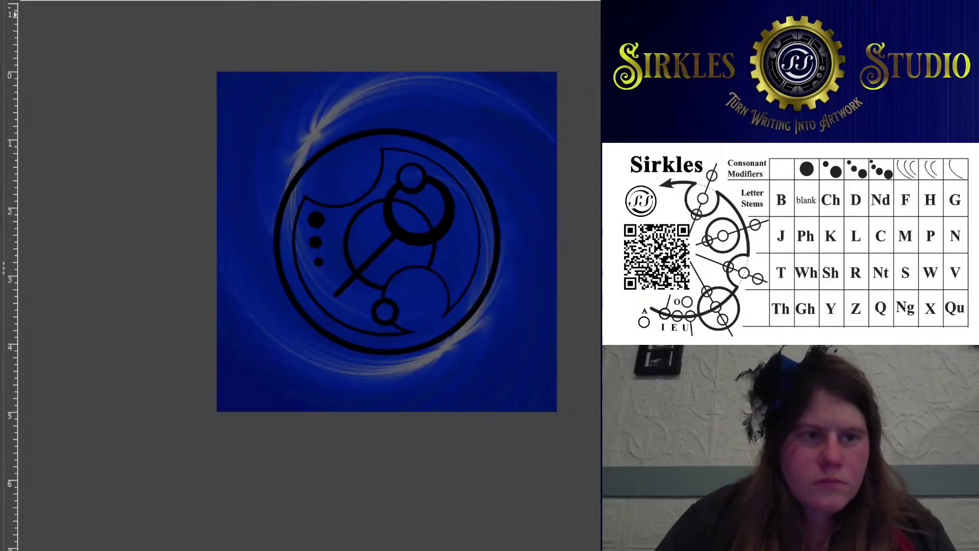
pyautogui.click(274, 29)
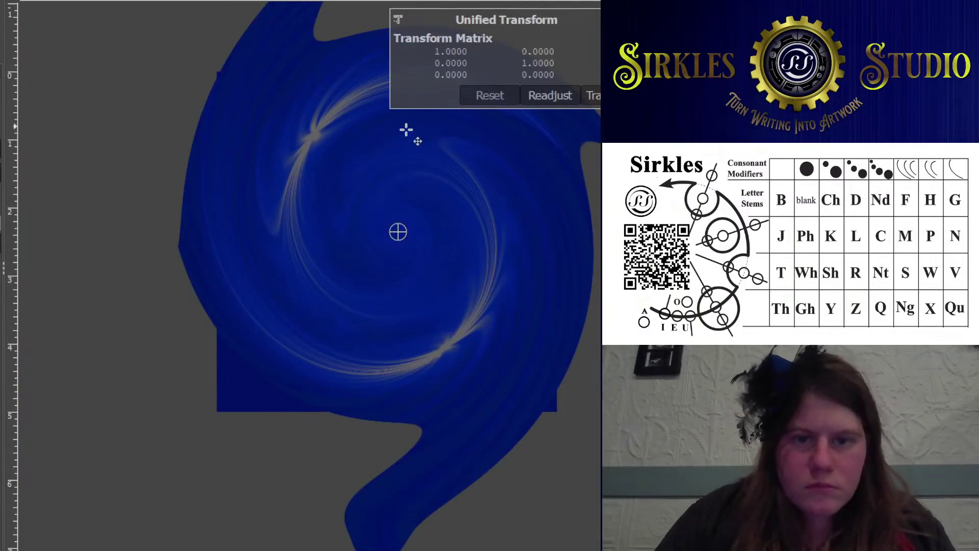
pyautogui.scroll(5, 404, 127)
pyautogui.scroll(-3, 416, 196)
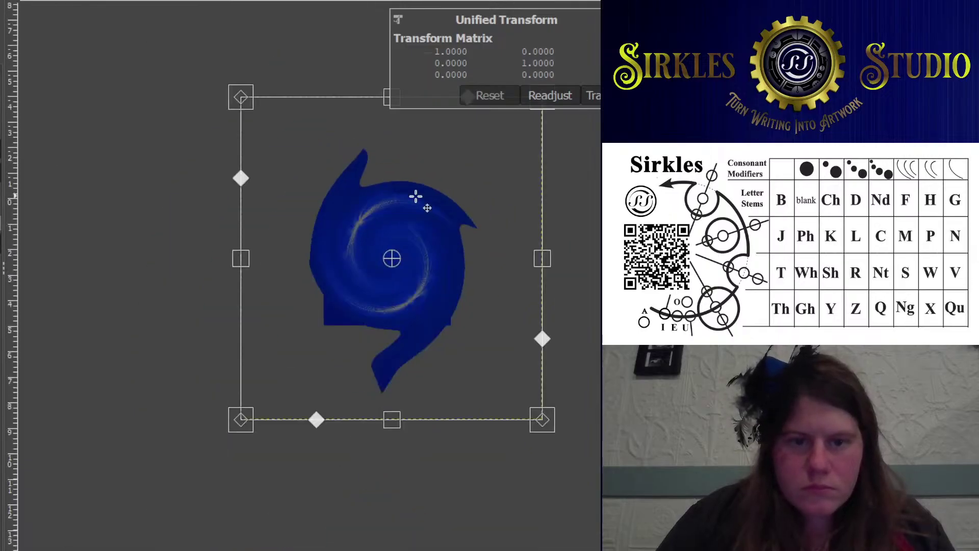
pyautogui.scroll(1, 416, 197)
# Try an oversized elliptical selection around the canvas and the swirl background
pyautogui.press('e')
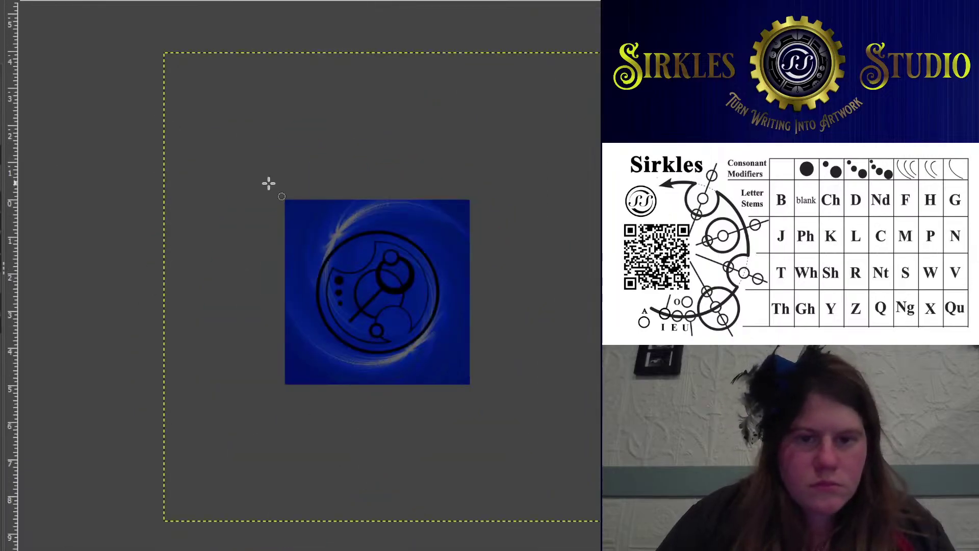
pyautogui.moveTo(243, 148); pyautogui.dragTo(531, 407)
pyautogui.click(426, 306)
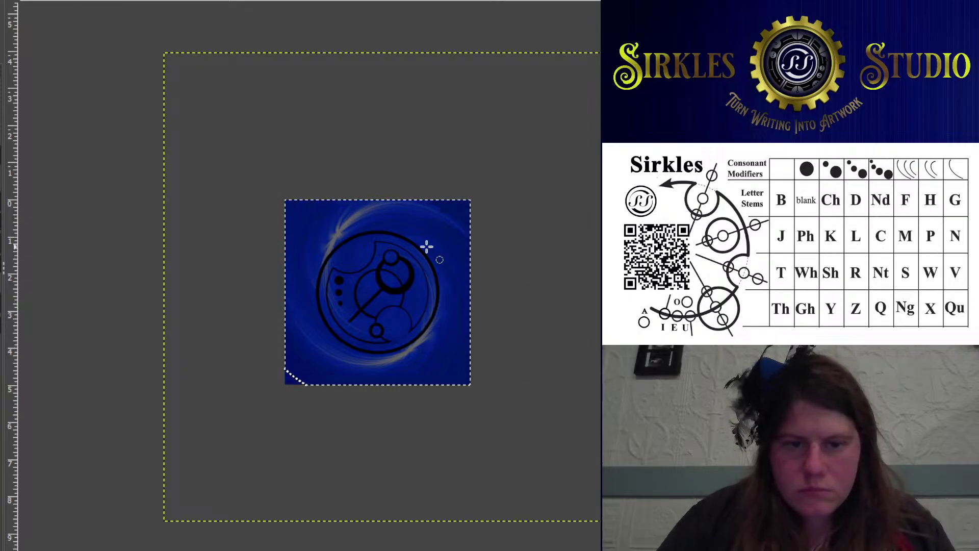
pyautogui.scroll(1, 427, 246)
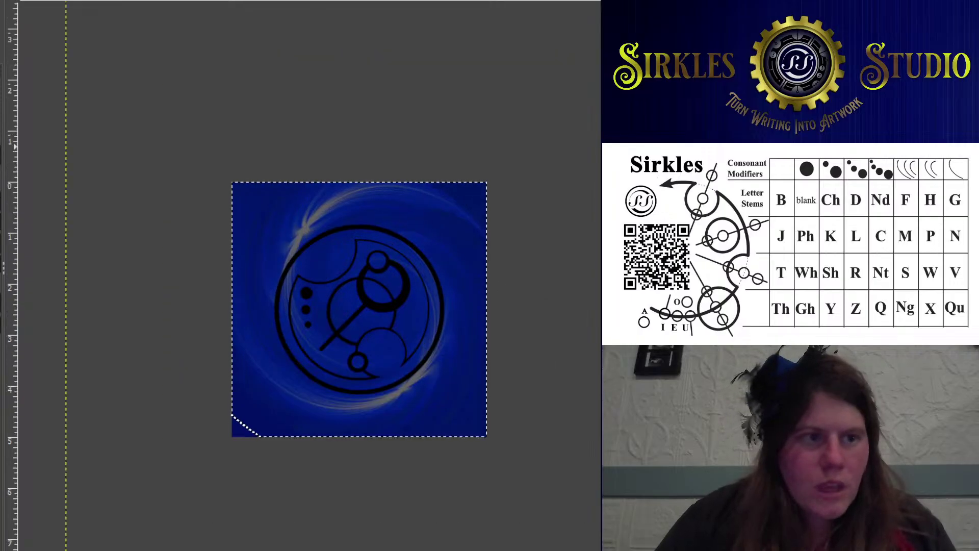
pyautogui.scroll(3, 518, 354)
pyautogui.hotkey('shift', 'j')
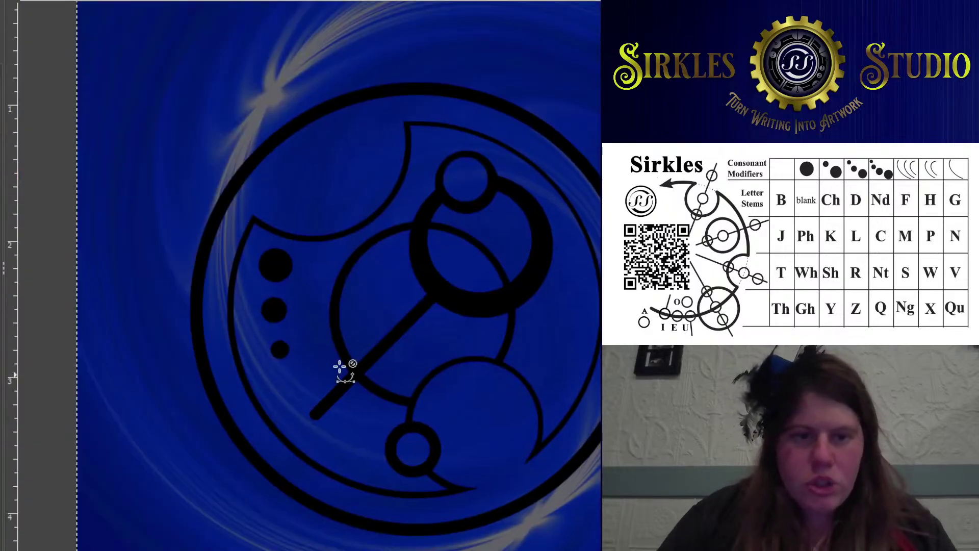
pyautogui.scroll(-3, 437, 203)
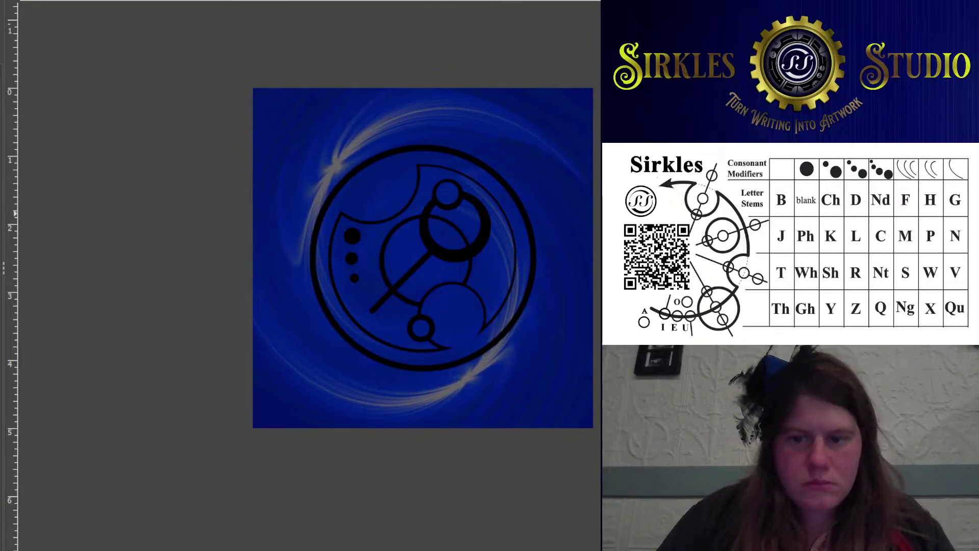
# Select a circle 5 inches across filling the canvas and fade the swirl into dark blue outside it
pyautogui.moveTo(219, 43); pyautogui.dragTo(602, 467)
pyautogui.click(404, 237)
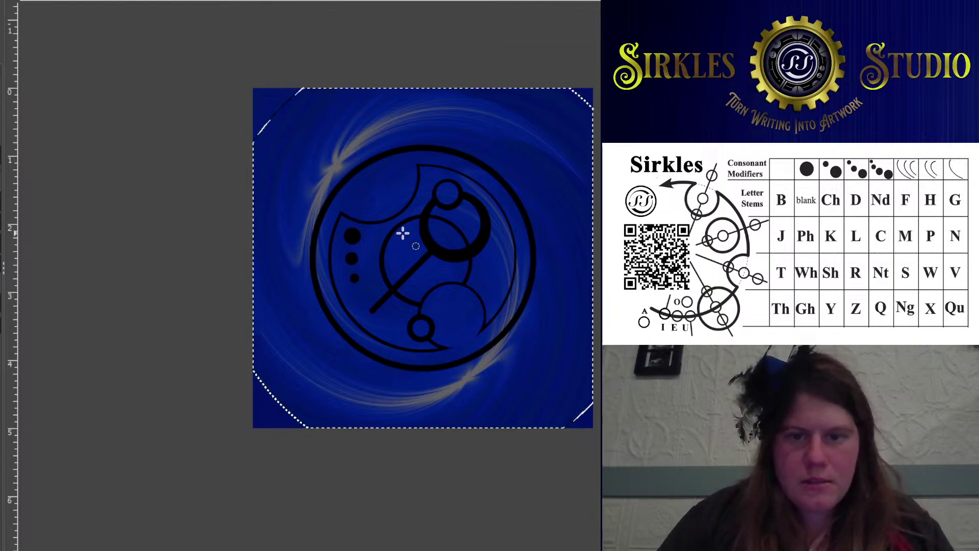
pyautogui.click(464, 213)
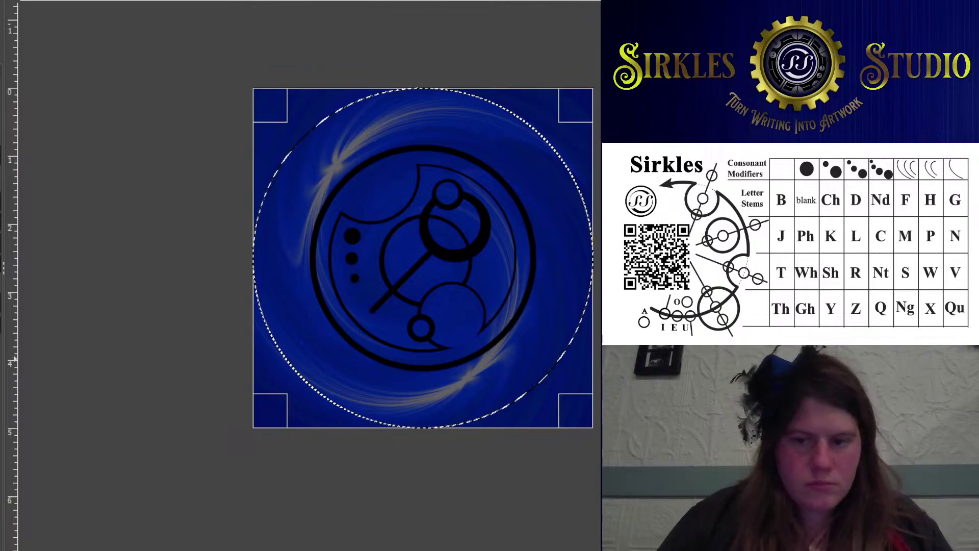
pyautogui.hotkey('ctrl', 'shift', 'a')
pyautogui.hotkey('ctrl', 'z')
pyautogui.hotkey('ctrl', 'z')
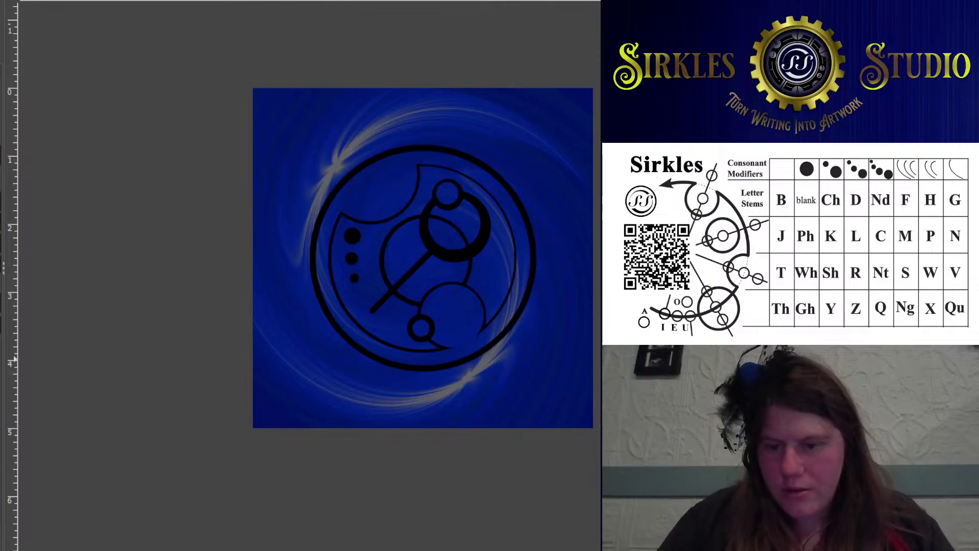
pyautogui.hotkey('ctrl', 'z')
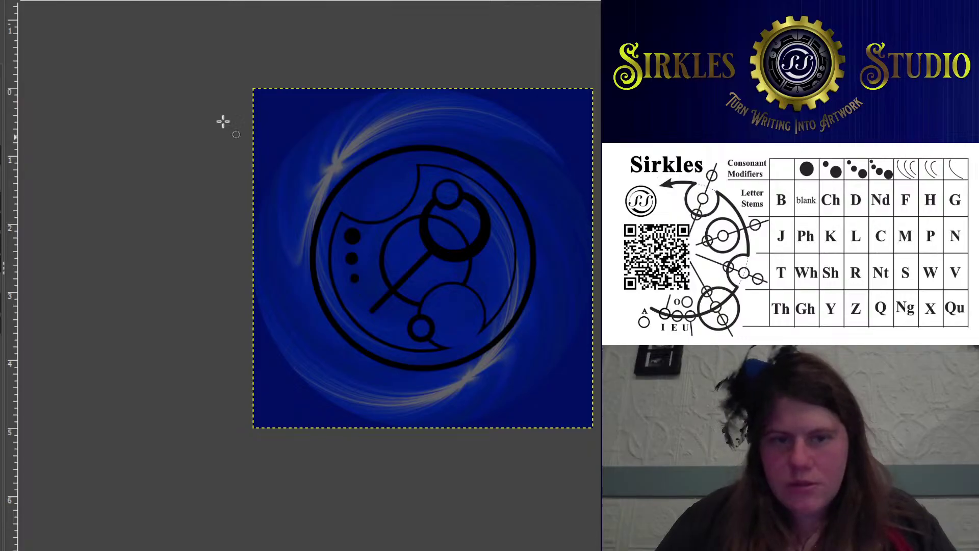
# Reshape the swirl layer with Unified Transform, flattening it around the Sirkle to about 5 by 4.6 inches
pyautogui.click(552, 257)
pyautogui.moveTo(489, 207); pyautogui.dragTo(408, 263)
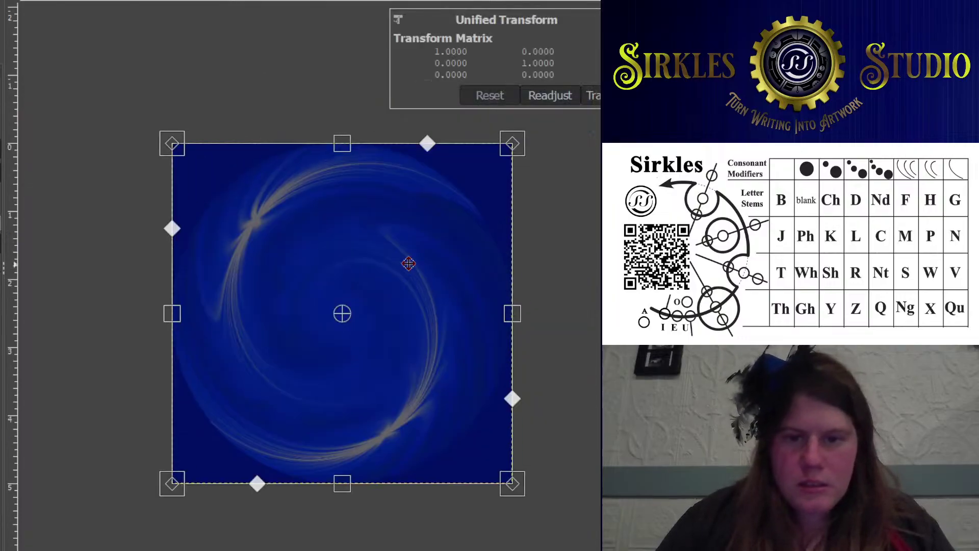
pyautogui.moveTo(510, 144); pyautogui.dragTo(493, 197)
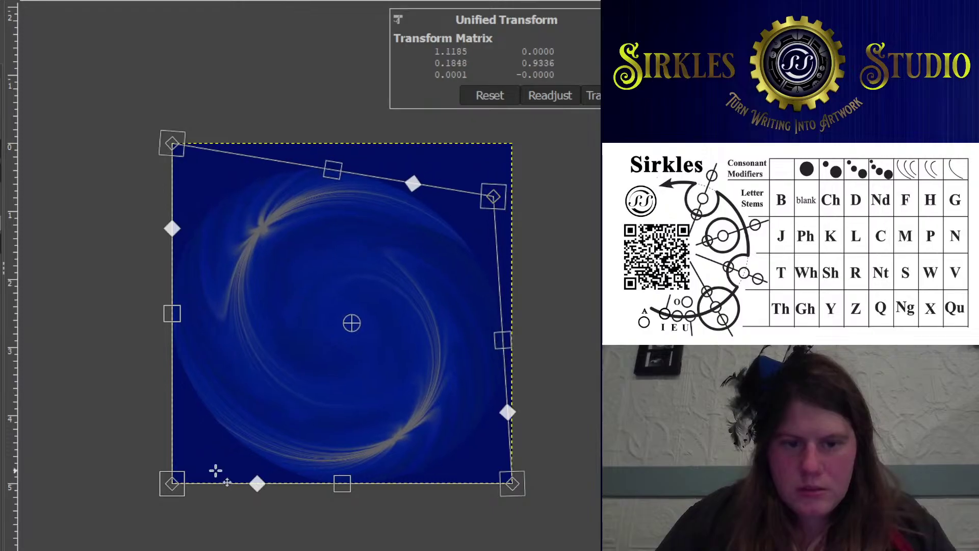
pyautogui.moveTo(172, 482); pyautogui.dragTo(181, 461)
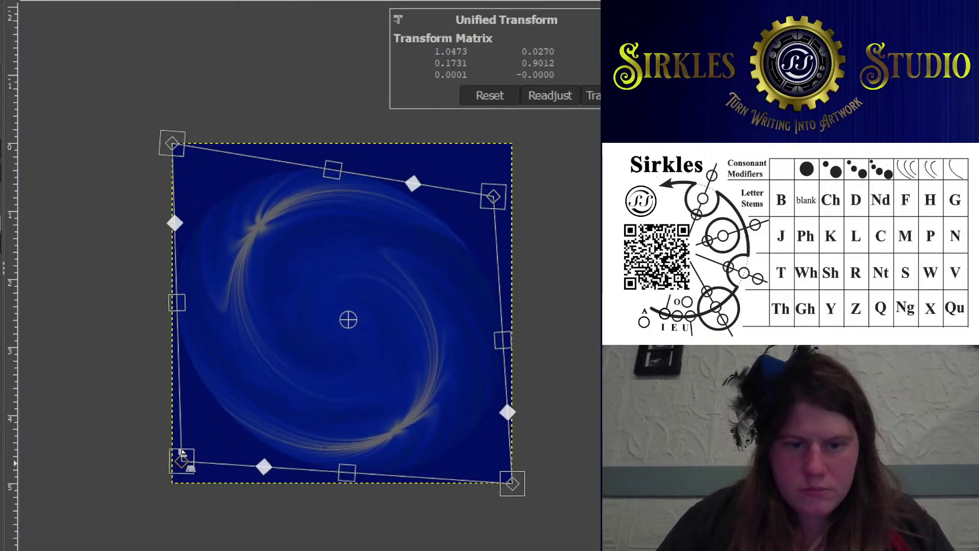
pyautogui.moveTo(180, 147); pyautogui.dragTo(189, 161)
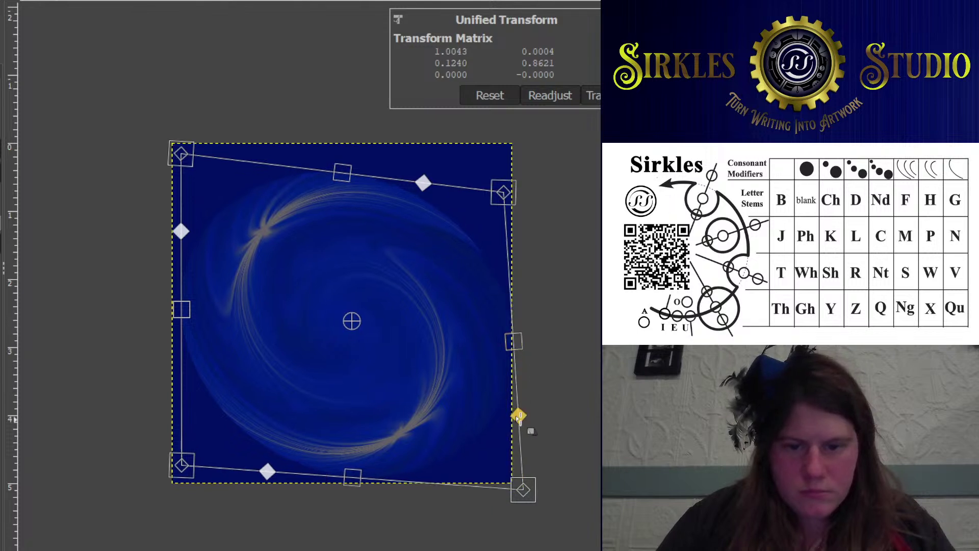
pyautogui.moveTo(517, 414); pyautogui.dragTo(516, 382)
pyautogui.moveTo(502, 158); pyautogui.dragTo(500, 162)
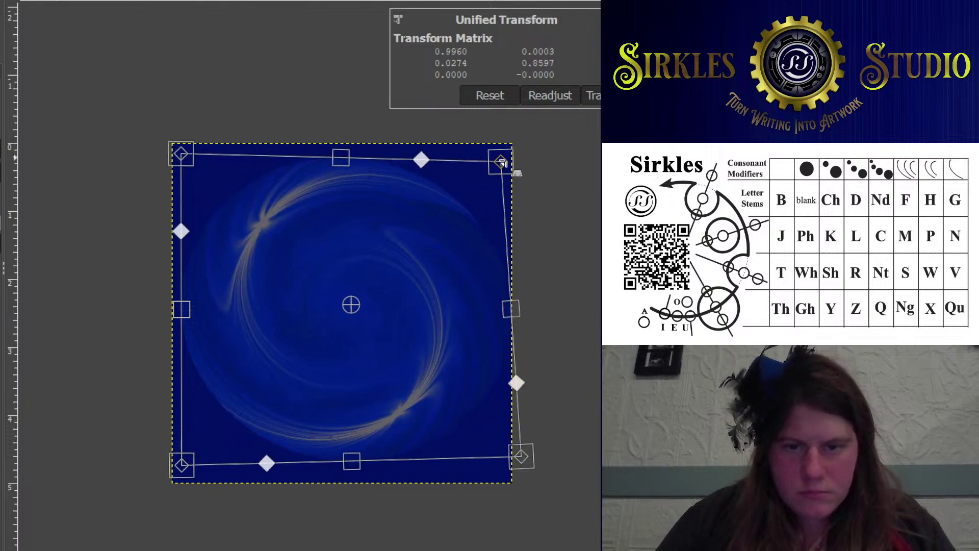
pyautogui.moveTo(182, 156); pyautogui.dragTo(181, 158)
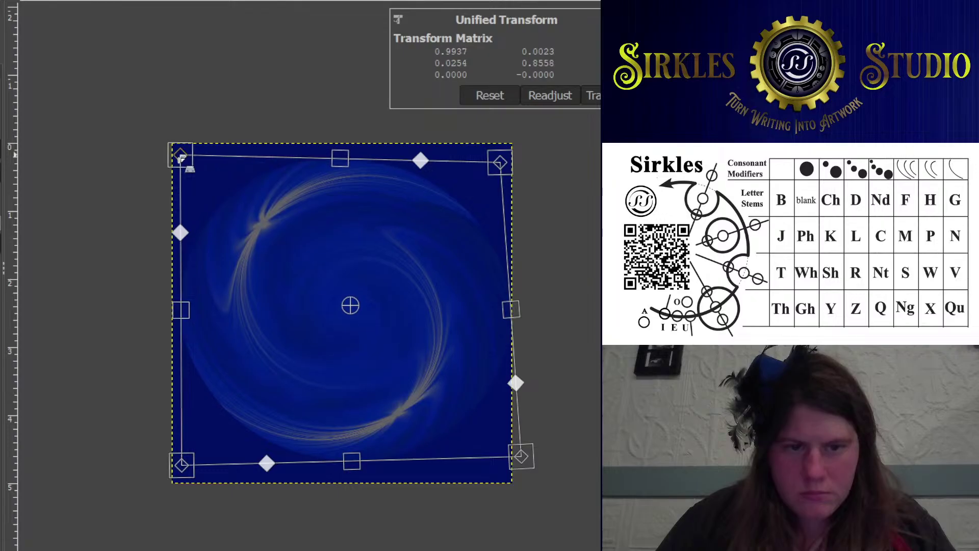
pyautogui.click(592, 95)
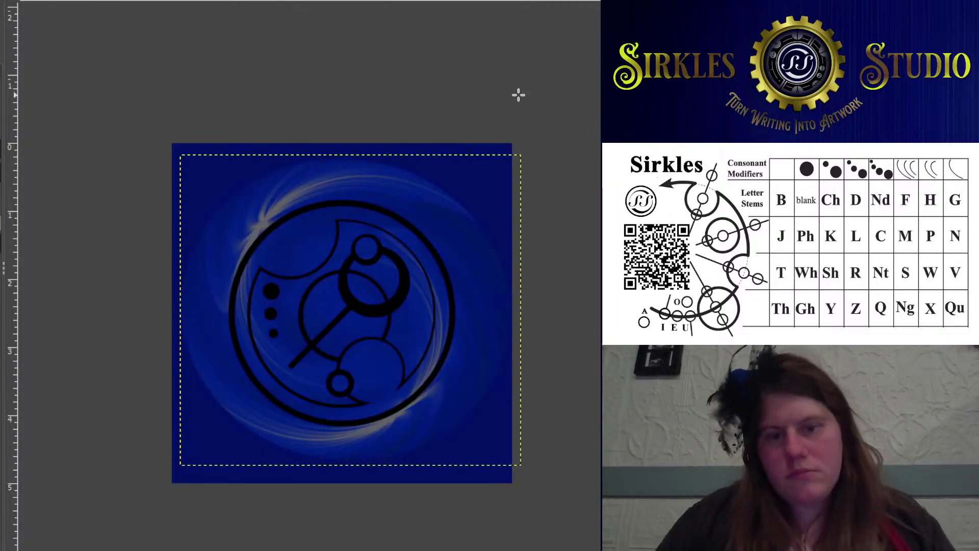
# Nudge the swirl layer slightly up and right, and skew it with Unified Transform, pulling its upper-right corner outward
pyautogui.click(450, 326)
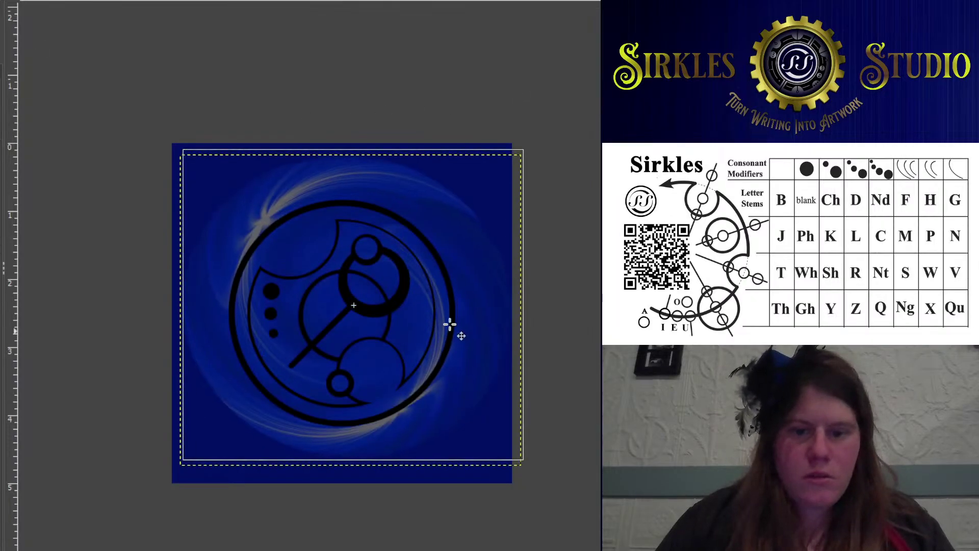
pyautogui.press('Escape')
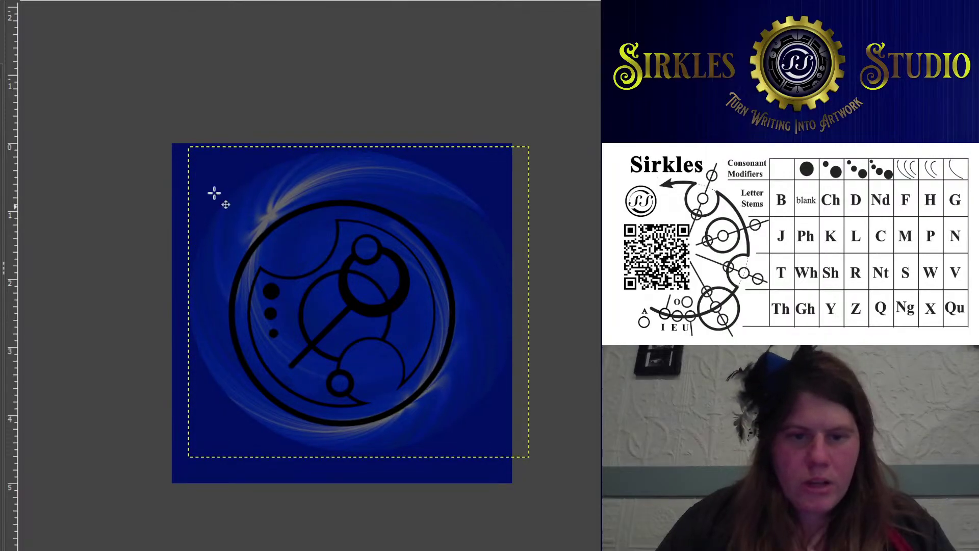
pyautogui.click(332, 210)
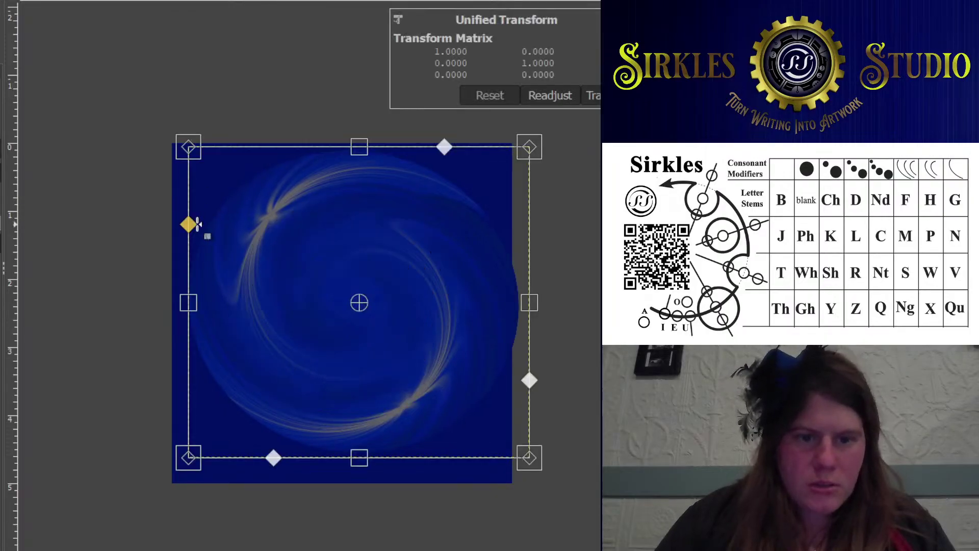
pyautogui.moveTo(444, 147); pyautogui.dragTo(421, 147)
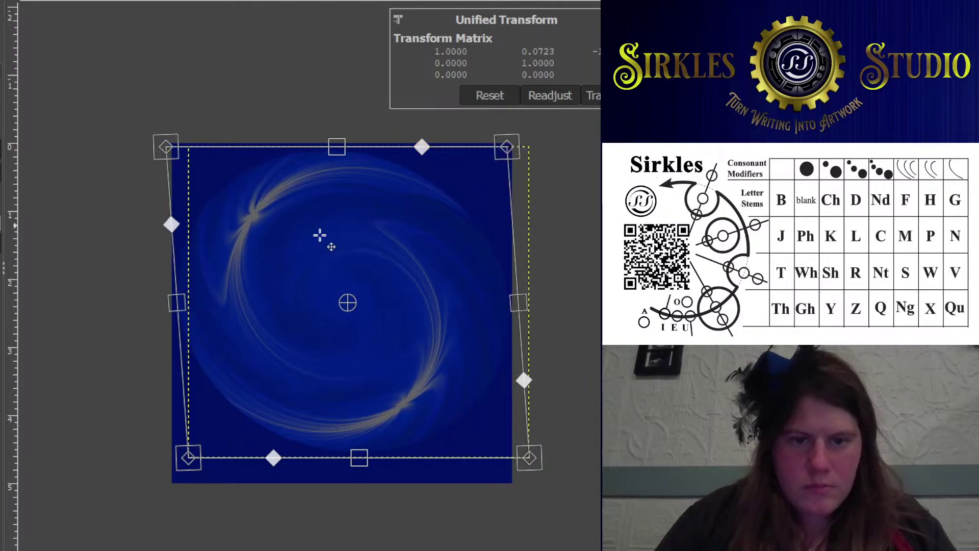
pyautogui.moveTo(171, 225); pyautogui.dragTo(174, 263)
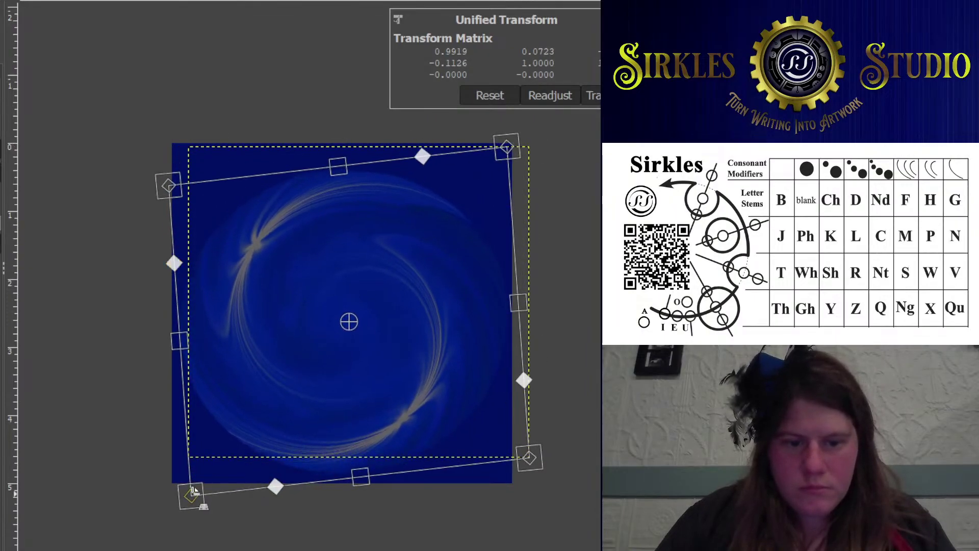
pyautogui.moveTo(191, 495); pyautogui.dragTo(193, 472)
pyautogui.moveTo(507, 147); pyautogui.dragTo(546, 119)
pyautogui.moveTo(485, 256); pyautogui.dragTo(455, 281)
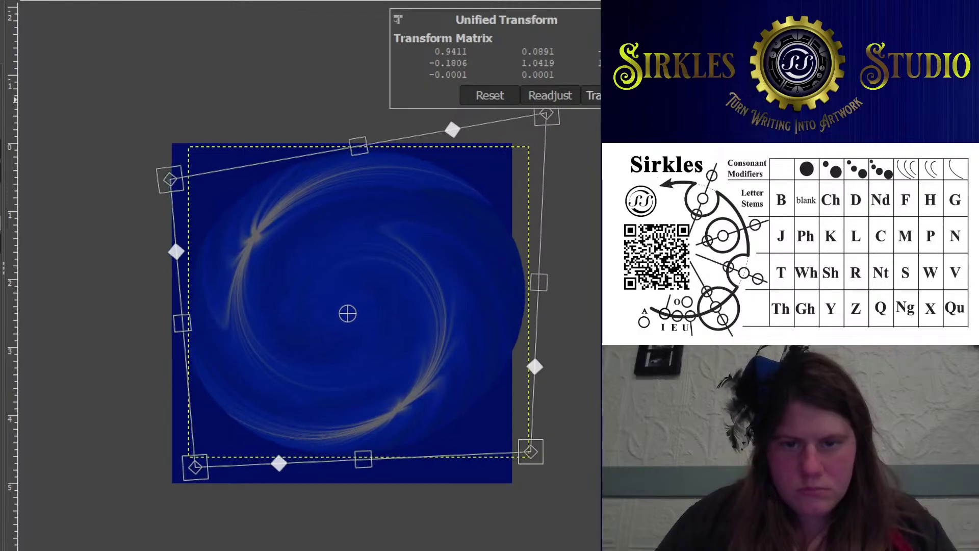
pyautogui.click(592, 95)
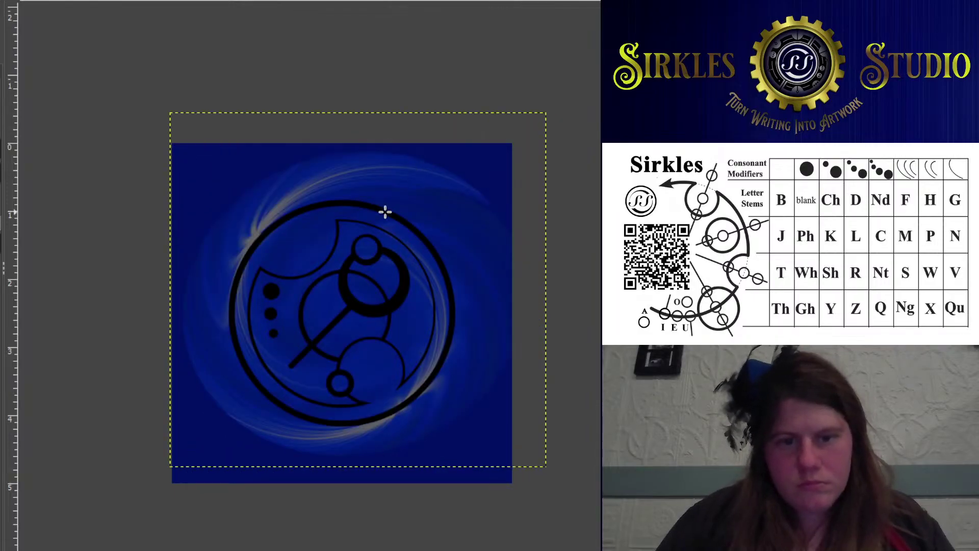
# Distort the swirl layer with Unified Transform, lowering its upper-right corner slightly and pulling its lower-right corner outward
pyautogui.scroll(-3, 375, 178)
pyautogui.scroll(1, 338, 162)
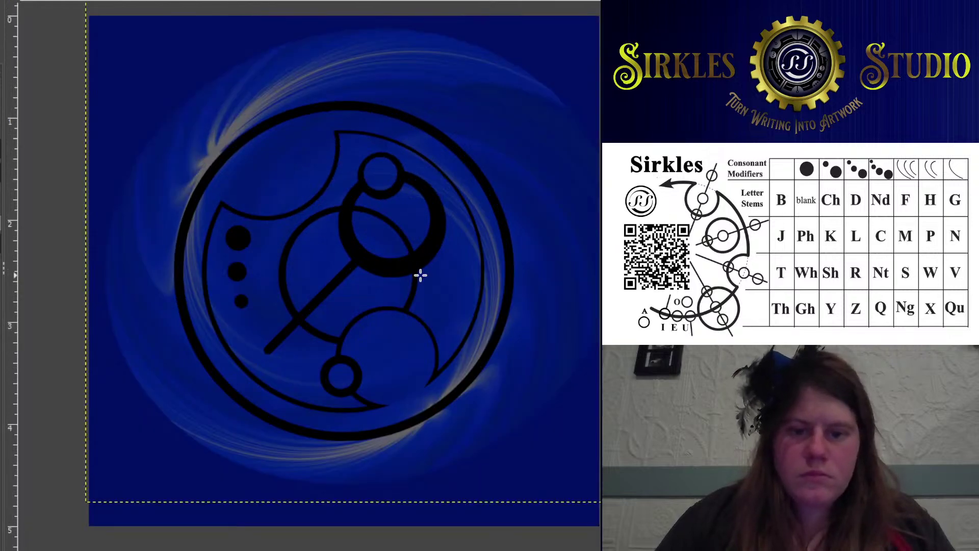
pyautogui.click(420, 276)
pyautogui.scroll(-2, 446, 312)
pyautogui.moveTo(551, 352); pyautogui.dragTo(552, 363)
pyautogui.moveTo(551, 419); pyautogui.dragTo(574, 440)
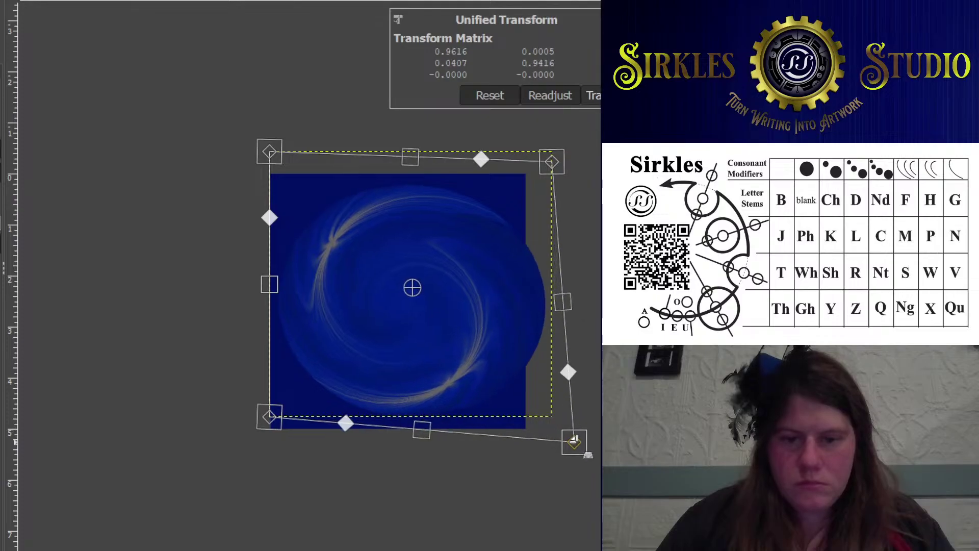
pyautogui.click(593, 96)
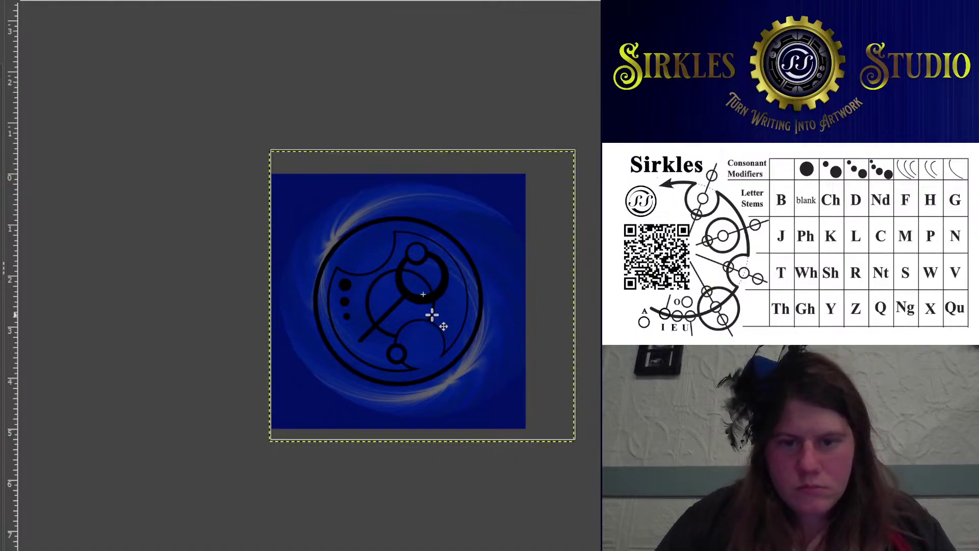
# Adjust the swirl layer's left corners with Unified Transform, shifting the upper one down and left and the lower one slightly down
pyautogui.scroll(1, 441, 319)
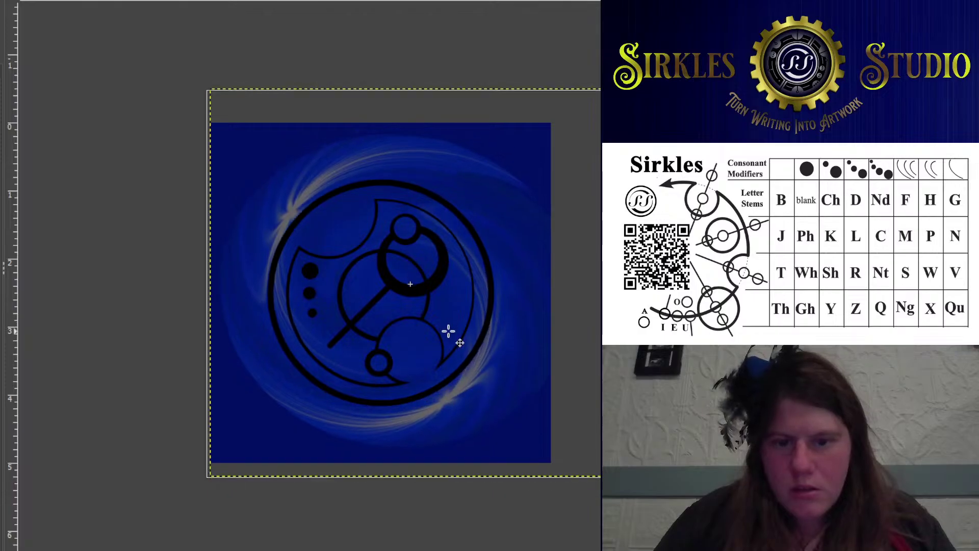
pyautogui.click(336, 164)
pyautogui.moveTo(208, 92); pyautogui.dragTo(202, 106)
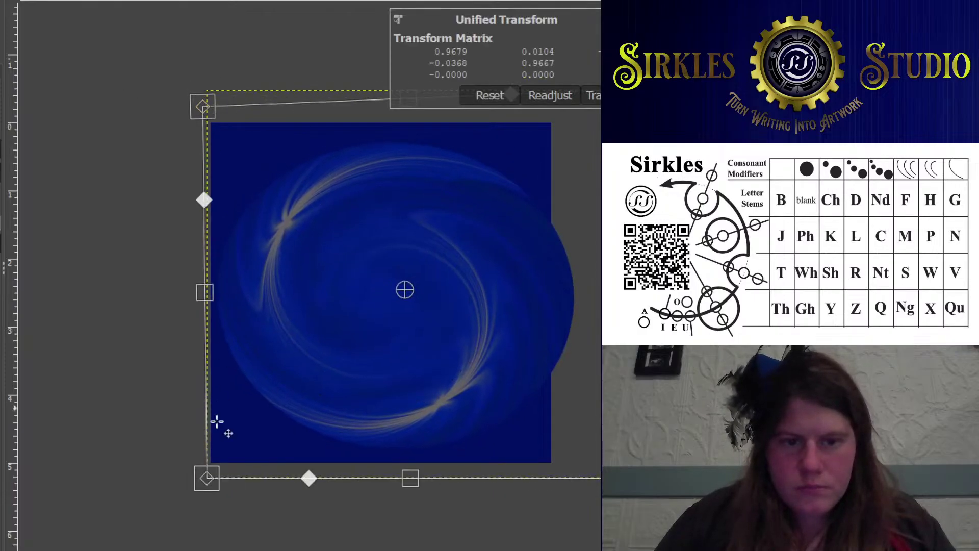
pyautogui.moveTo(218, 494); pyautogui.dragTo(217, 499)
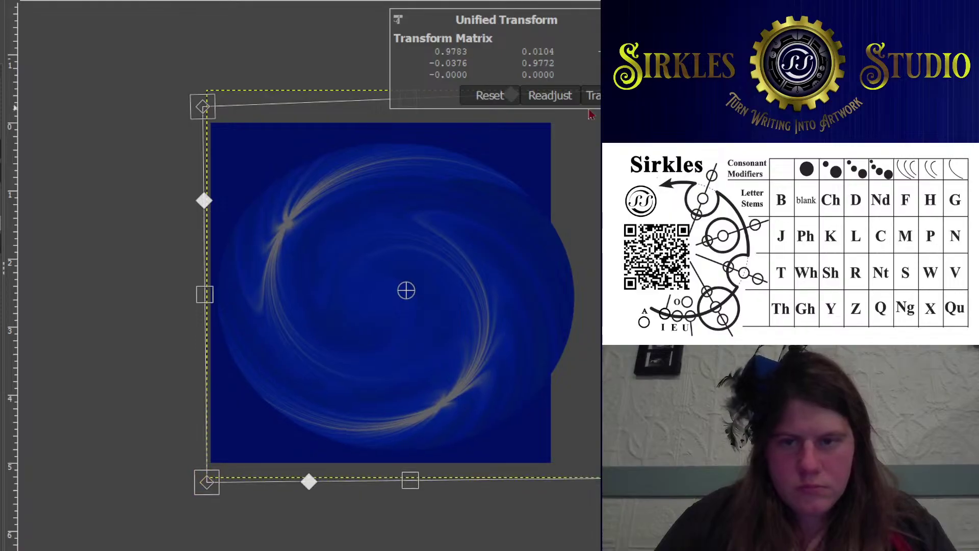
pyautogui.click(592, 96)
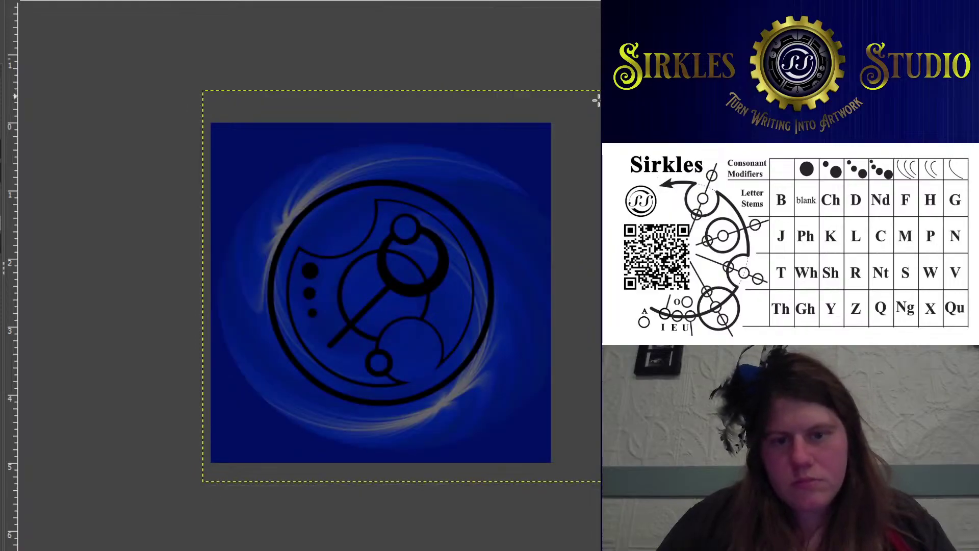
# Move the swirl layer slightly up and right so its bright arcs frame the Sirkle evenly
pyautogui.scroll(1, 451, 255)
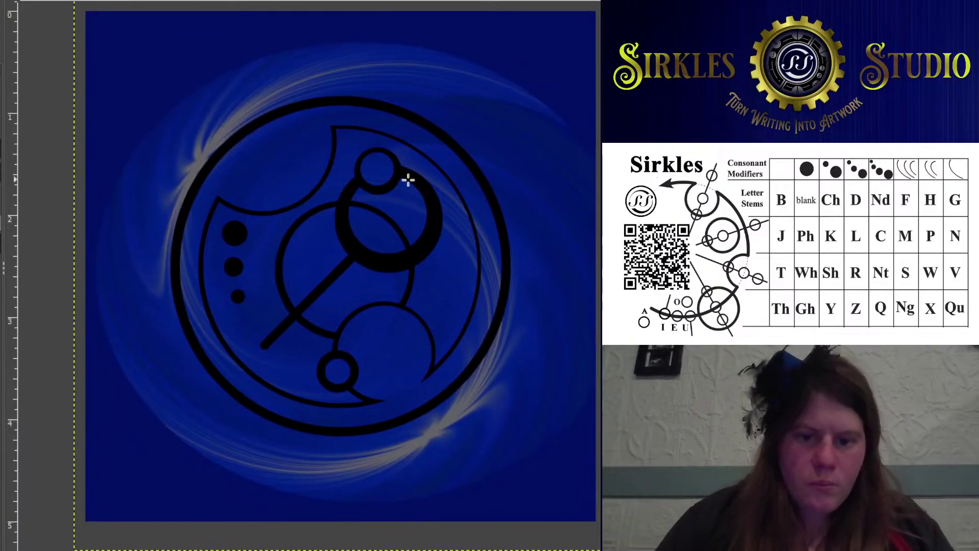
pyautogui.moveTo(502, 174); pyautogui.dragTo(513, 346)
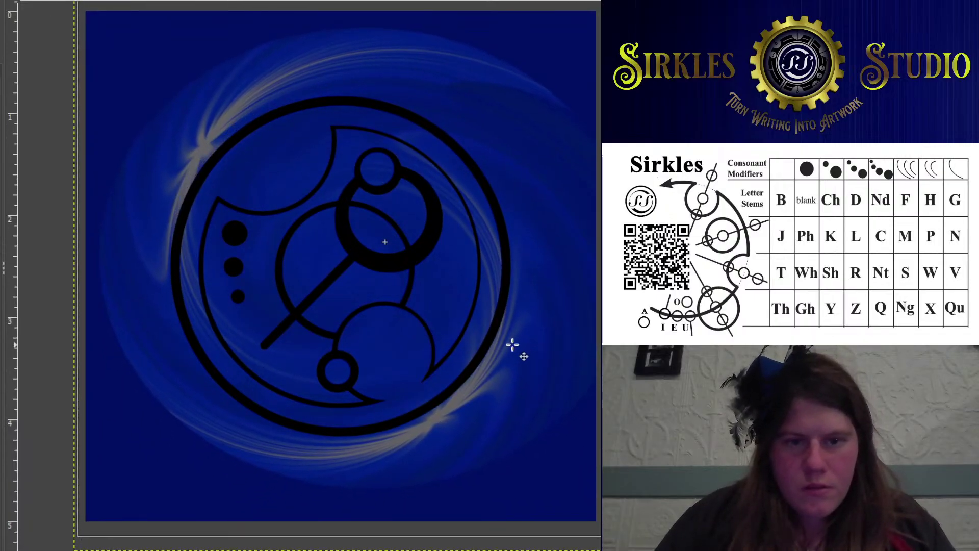
pyautogui.press('Return')
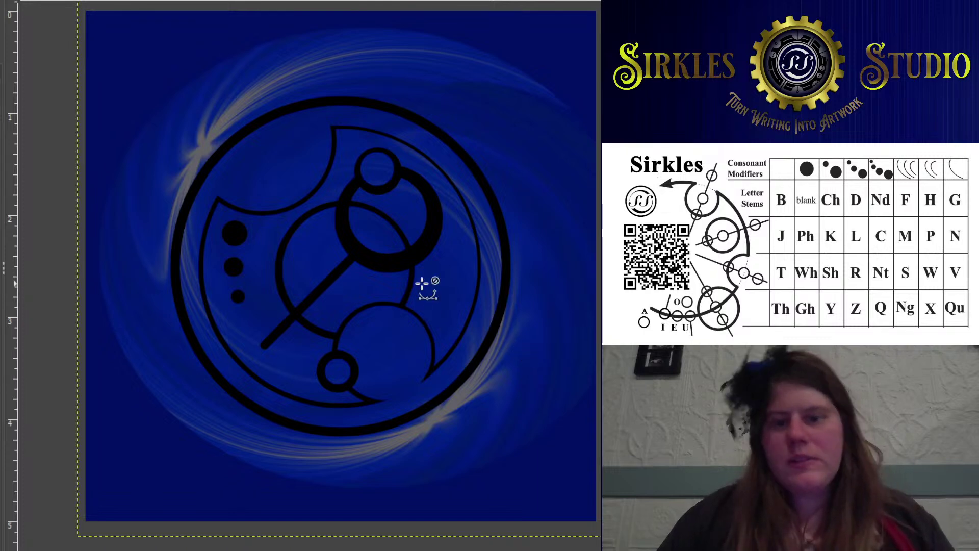
pyautogui.scroll(-1, 387, 260)
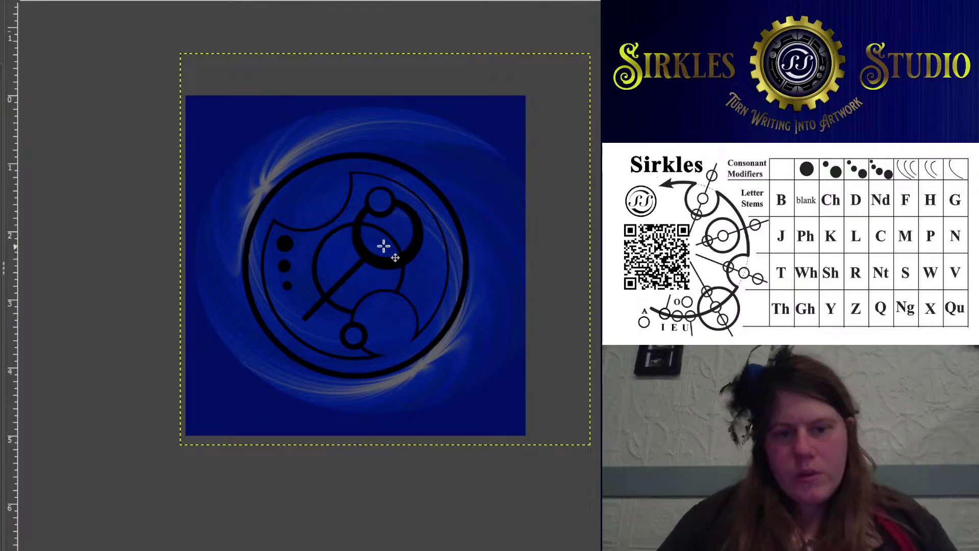
pyautogui.scroll(-1, 421, 187)
pyautogui.scroll(2, 411, 208)
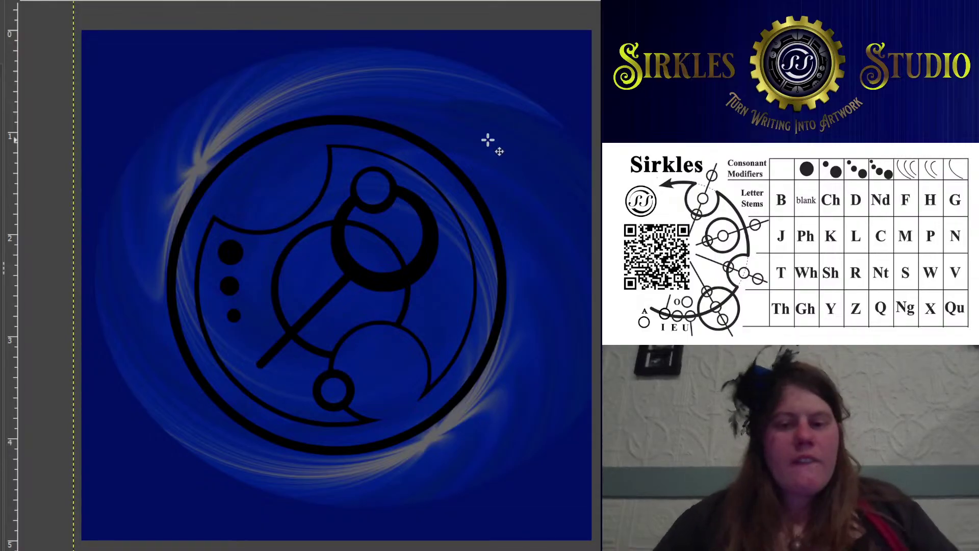
pyautogui.scroll(-1, 383, 197)
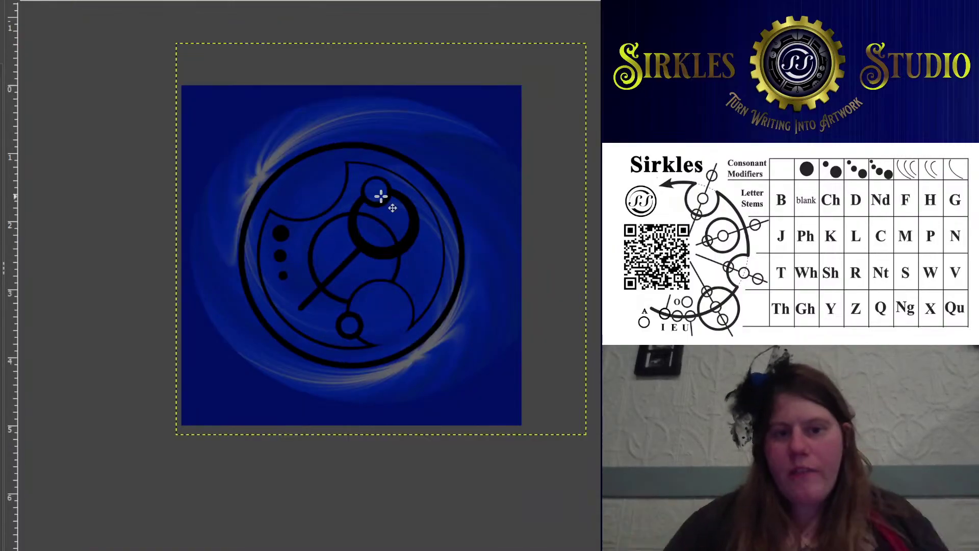
pyautogui.scroll(1, 366, 252)
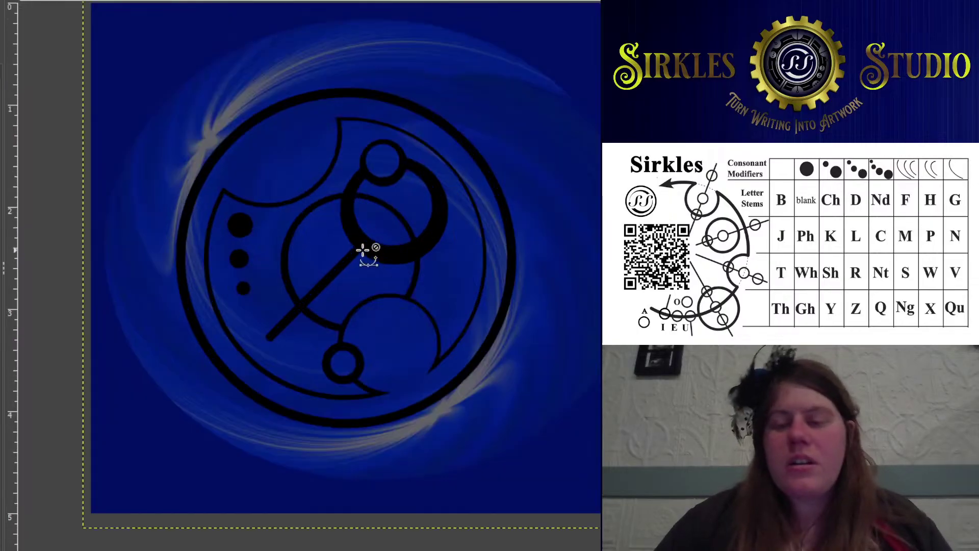
pyautogui.moveTo(352, 212); pyautogui.dragTo(347, 244)
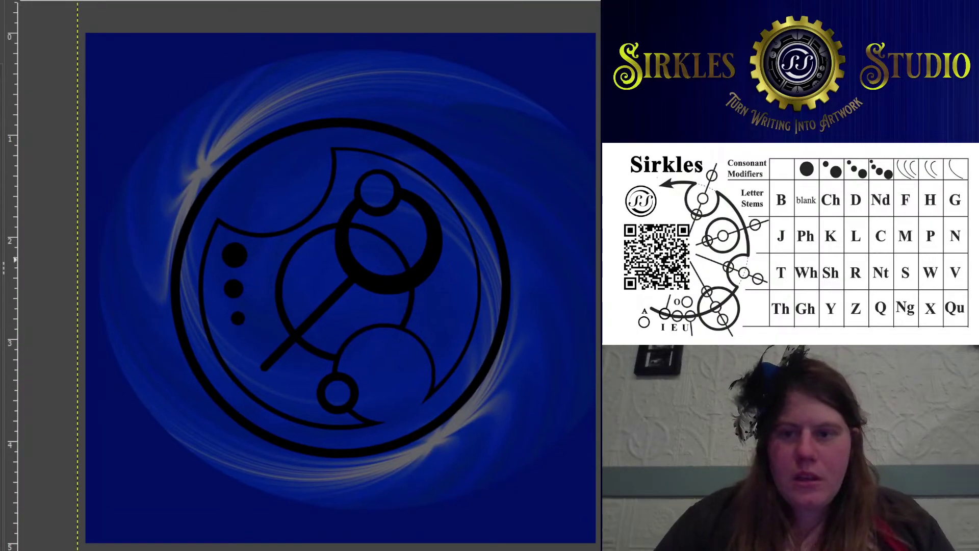
# Switch through the Sirkle, swirl and canvas-sized layers, and change the black Sirkle to white over a more vivid blue background
pyautogui.press('pageup')
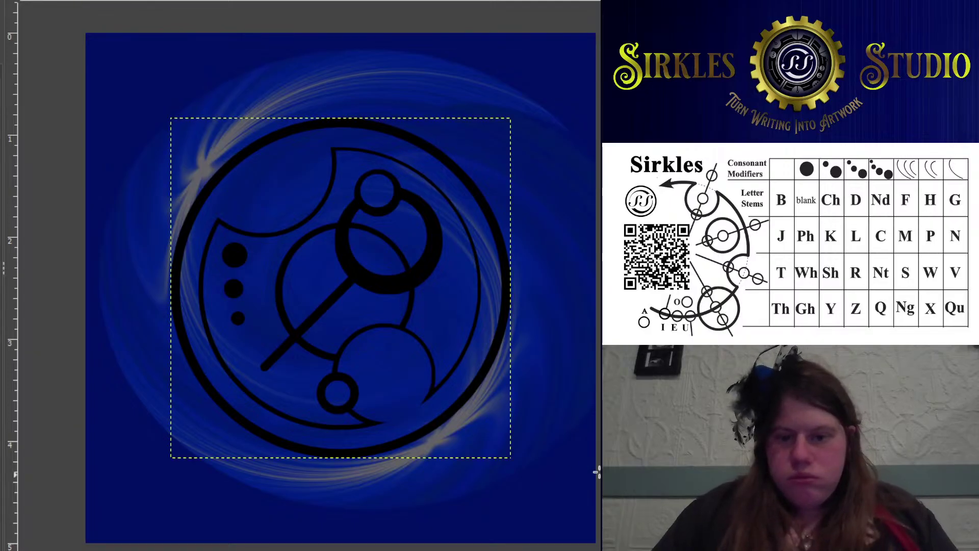
pyautogui.moveTo(465, 397); pyautogui.dragTo(454, 362)
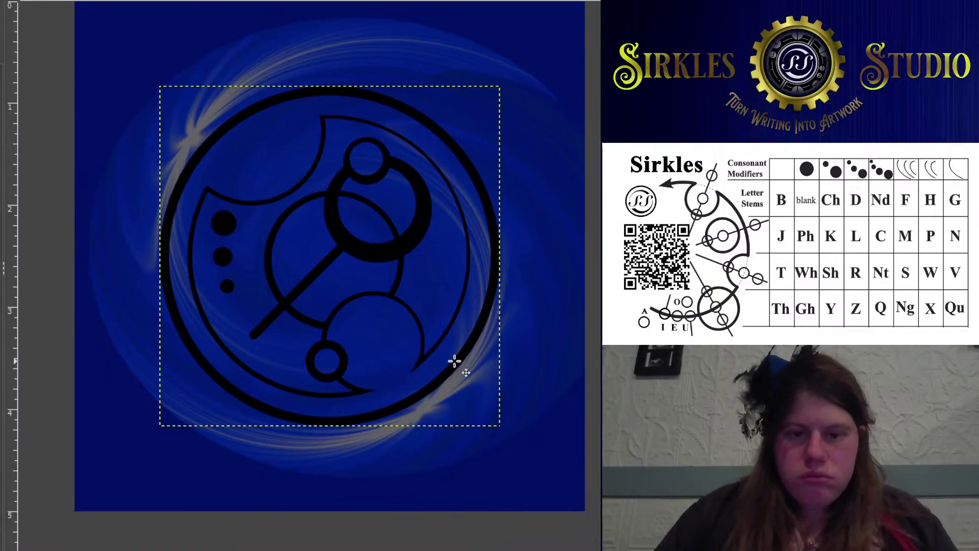
pyautogui.press('pagedown')
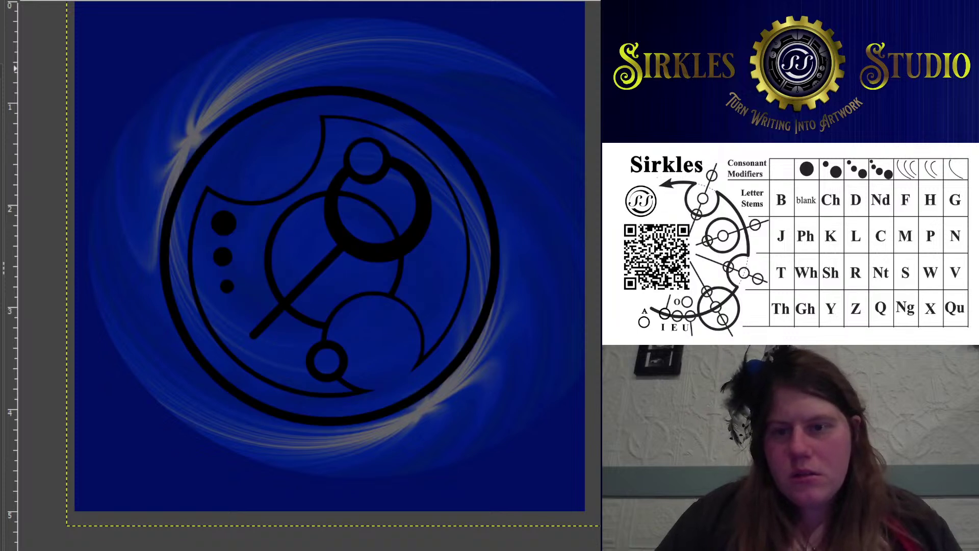
pyautogui.press('pageup')
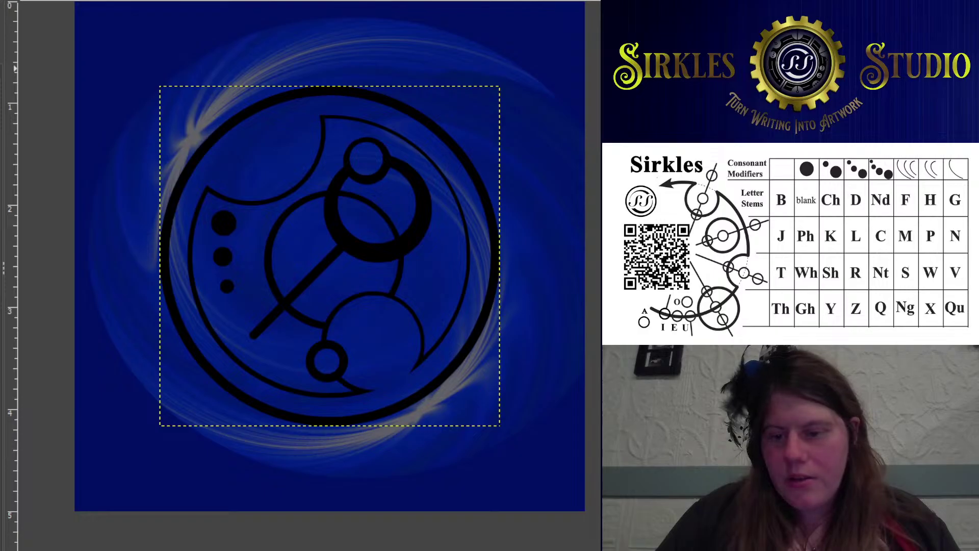
pyautogui.press('pagedown')
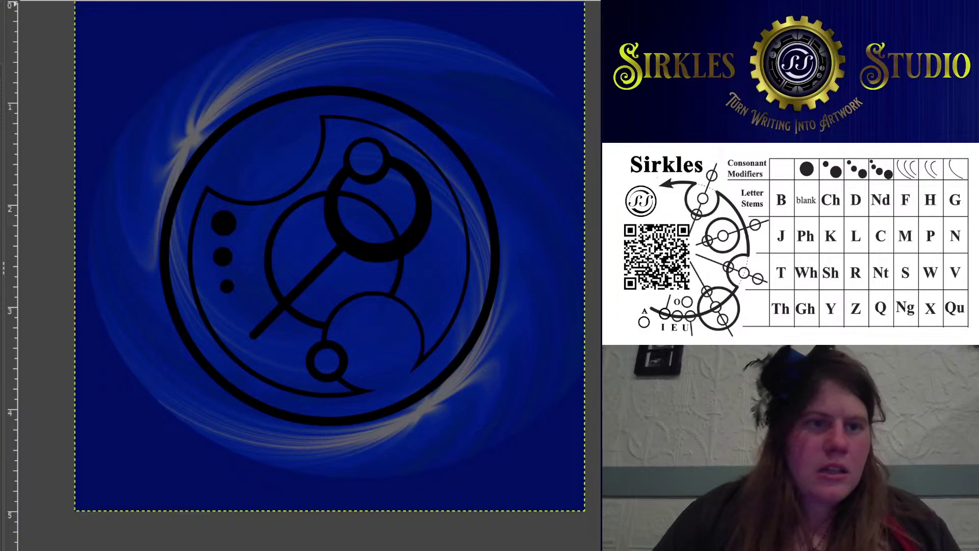
pyautogui.click(57, 177)
pyautogui.moveTo(390, 246); pyautogui.dragTo(330, 194)
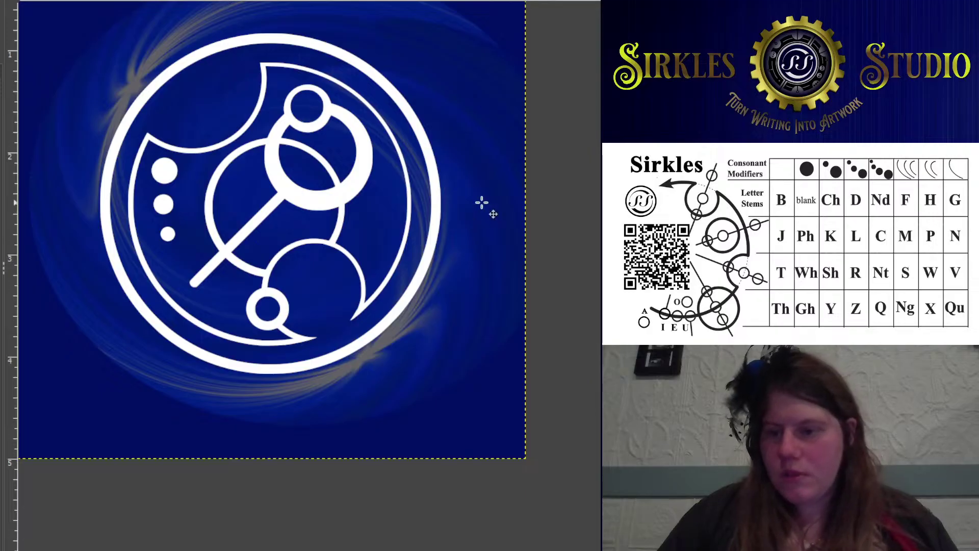
# Add a soft white glow around the white Sirkle and tighten it close to the lines
pyautogui.scroll(1, 383, 220)
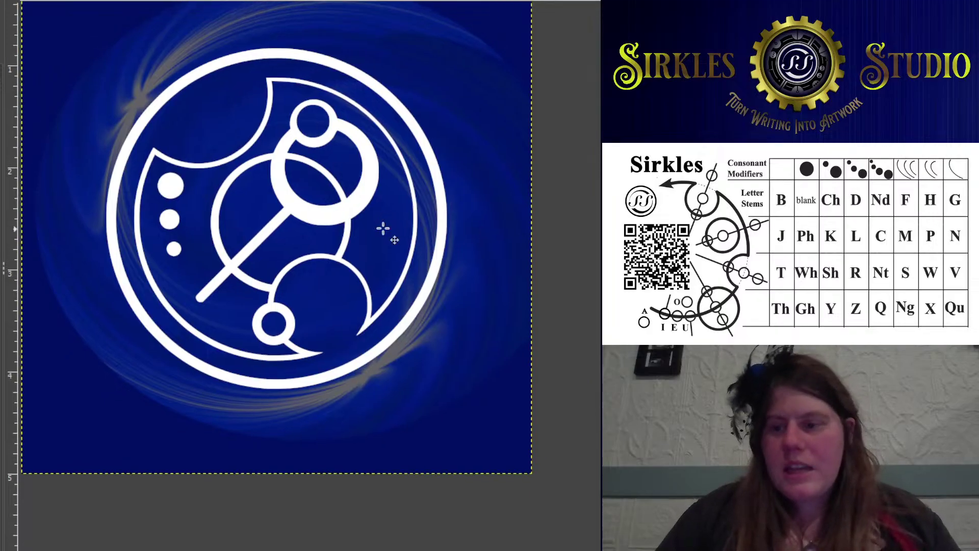
pyautogui.moveTo(383, 221); pyautogui.dragTo(390, 250)
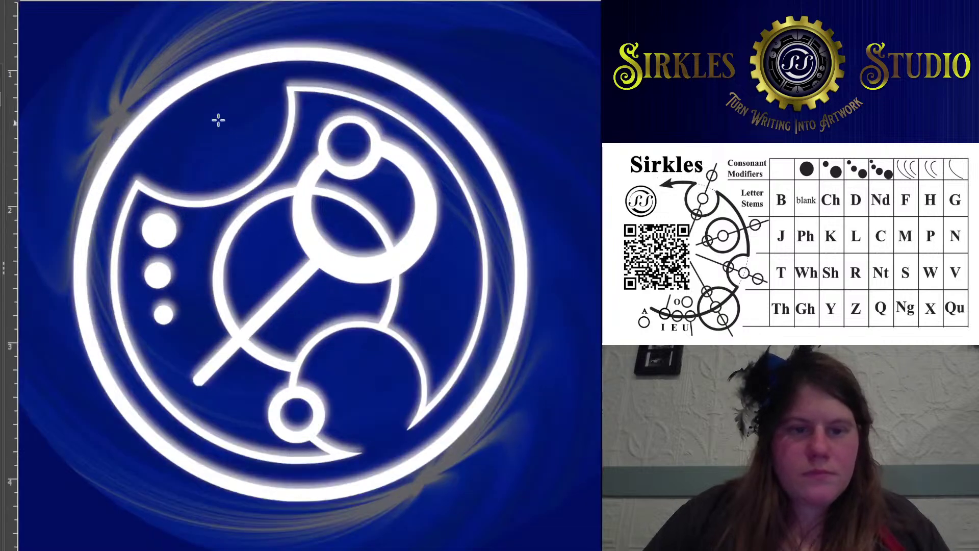
pyautogui.scroll(1, 232, 168)
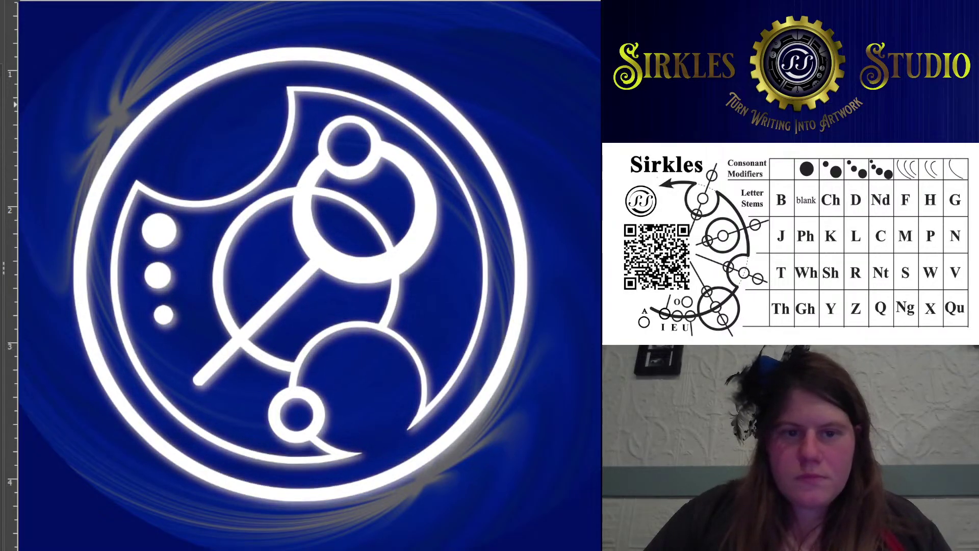
pyautogui.moveTo(449, 259); pyautogui.dragTo(453, 246)
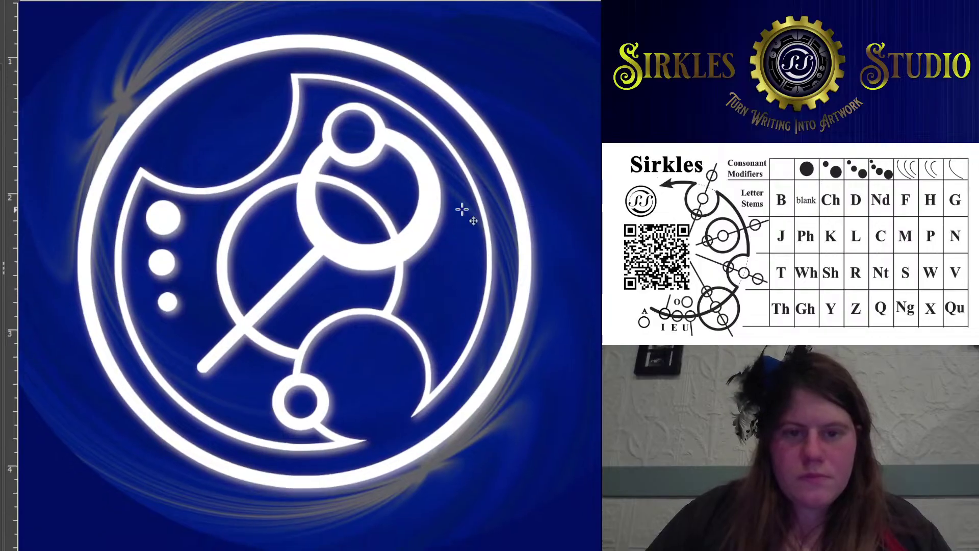
pyautogui.scroll(1, 230, 113)
pyautogui.hscroll(-2, 230, 112)
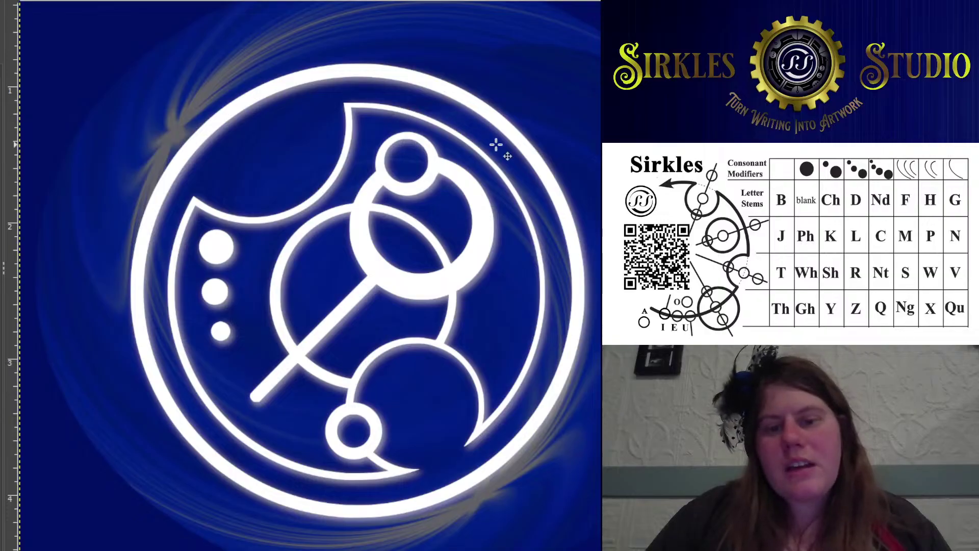
pyautogui.scroll(-1, 493, 135)
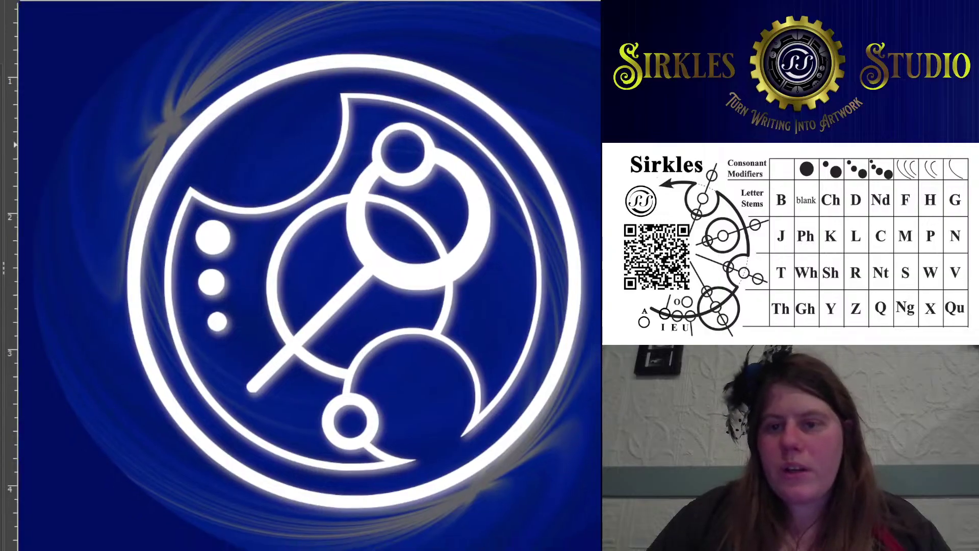
pyautogui.press('pageup')
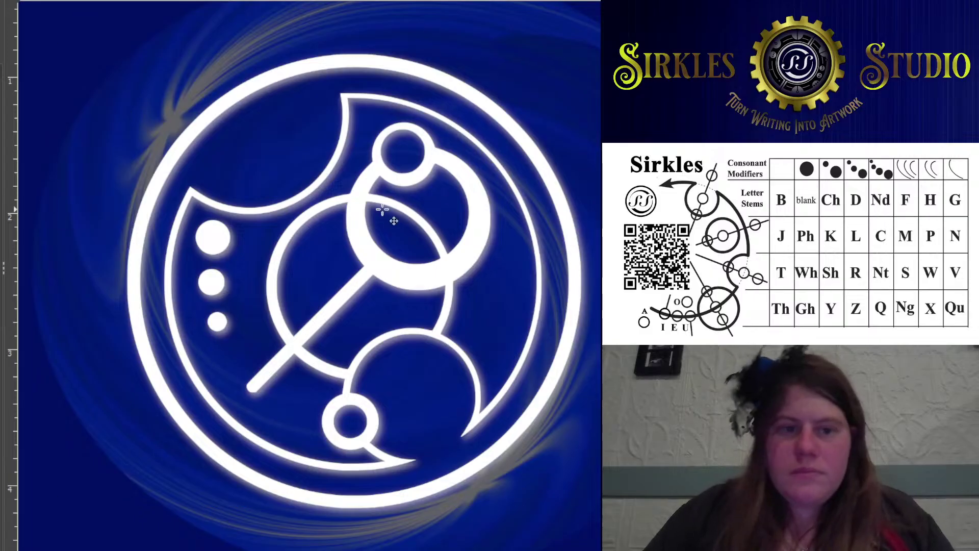
# Paint a bright blue glow around the white Sirkle's outer ring with a large soft brush
pyautogui.scroll(-1, 352, 168)
pyautogui.scroll(1, 351, 153)
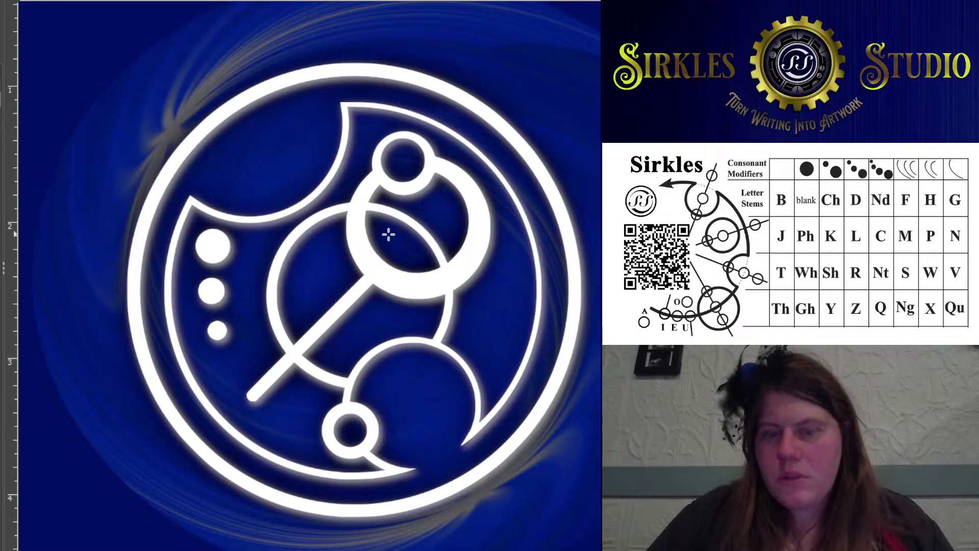
pyautogui.scroll(-1, 389, 235)
pyautogui.scroll(-1, 310, 131)
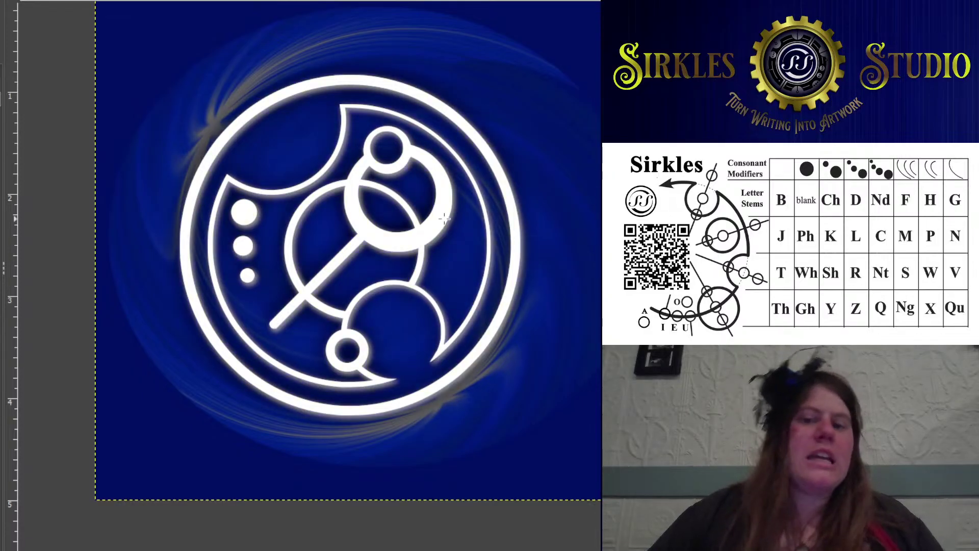
pyautogui.scroll(-1, 444, 218)
pyautogui.scroll(1, 428, 161)
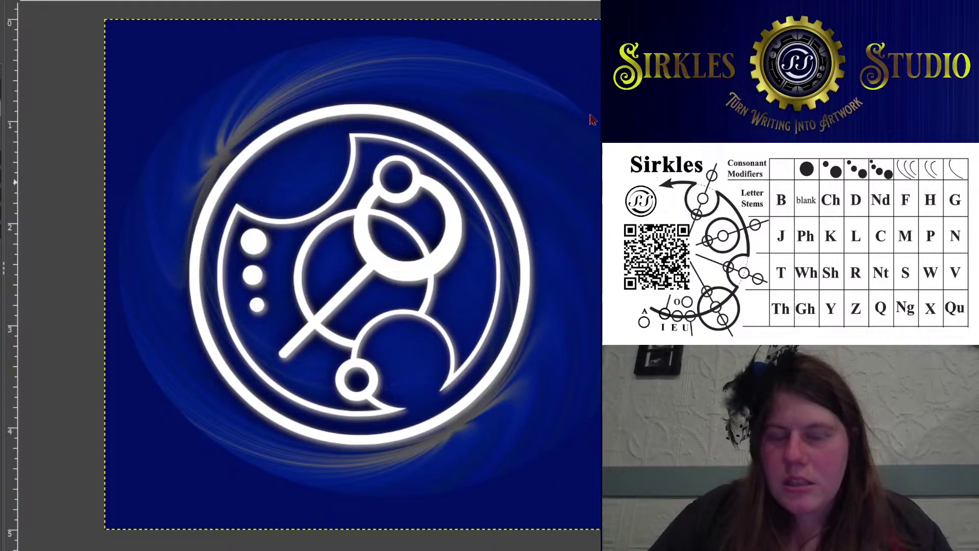
pyautogui.moveTo(327, 132)
pyautogui.mouseDown()
pyautogui.moveTo(260, 107)
pyautogui.moveTo(187, 337)
pyautogui.moveTo(449, 392)
pyautogui.moveTo(439, 115)
pyautogui.moveTo(170, 201)
pyautogui.moveTo(370, 125)
pyautogui.moveTo(509, 405)
pyautogui.moveTo(149, 476)
pyautogui.moveTo(212, 131)
pyautogui.moveTo(490, 210)
pyautogui.mouseUp()
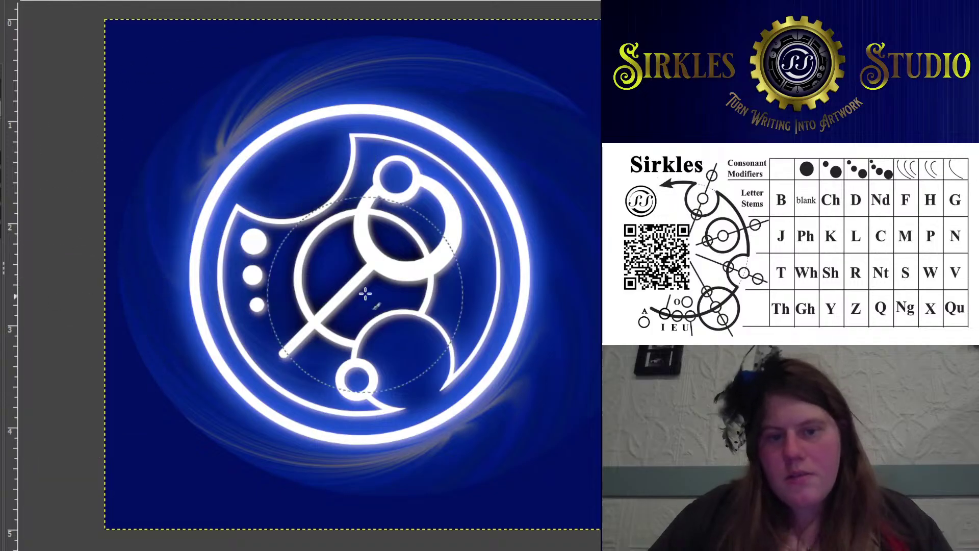
pyautogui.scroll(-5, 367, 291)
pyautogui.scroll(-1, 404, 18)
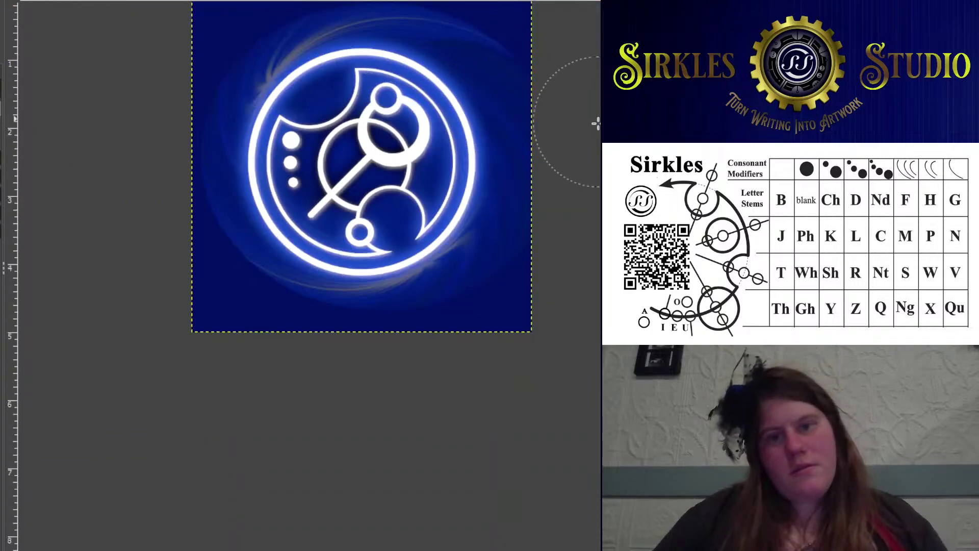
# Try a purple glow inside the Sirkle with the large soft brush and undo it
pyautogui.scroll(1, 486, 120)
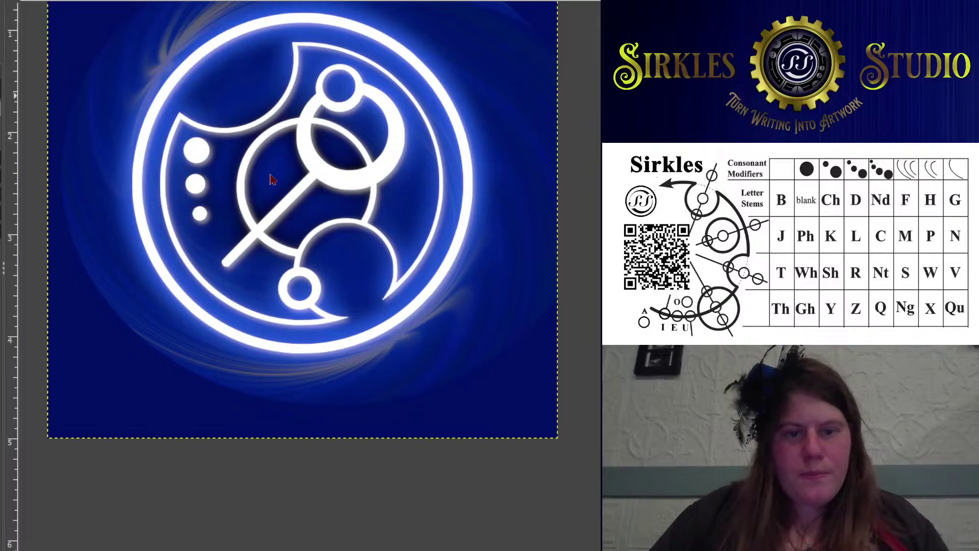
pyautogui.moveTo(340, 185); pyautogui.dragTo(438, 283)
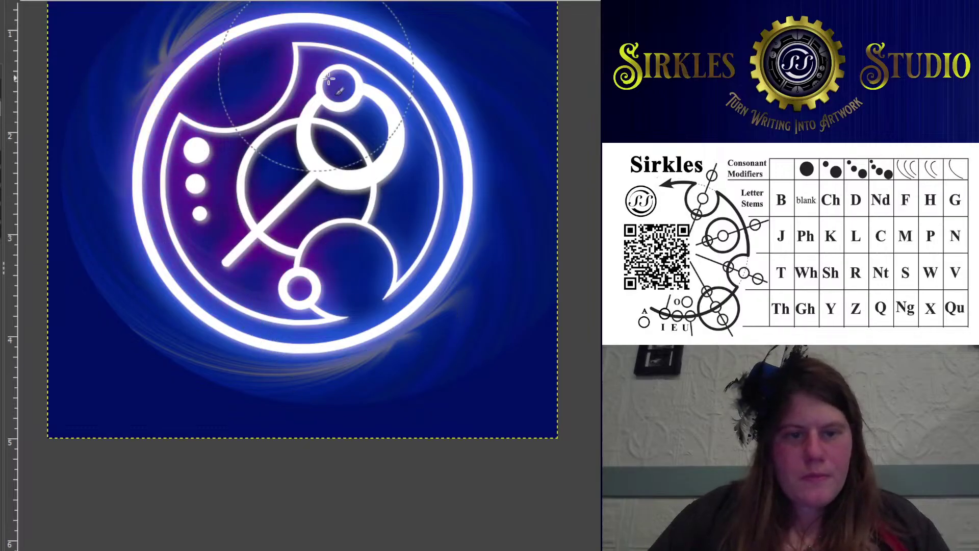
pyautogui.moveTo(339, 188); pyautogui.dragTo(385, 255)
pyautogui.scroll(-1, 423, 169)
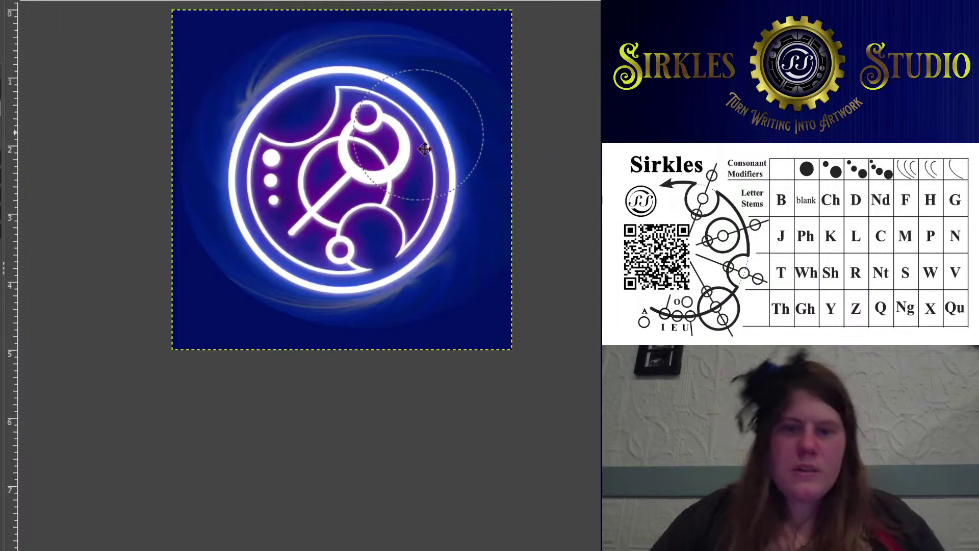
pyautogui.scroll(1, 351, 154)
pyautogui.hotkey('ctrl', 'z')
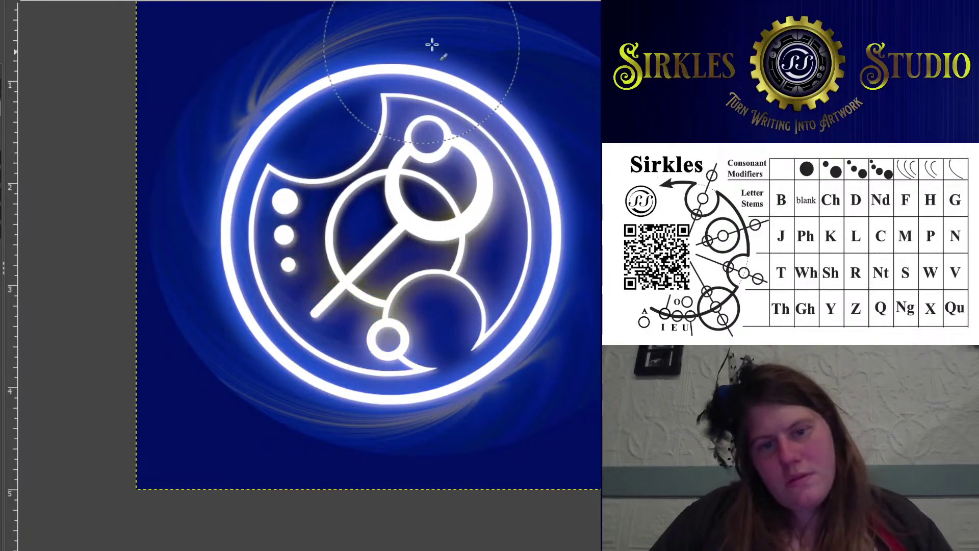
# Brush a faint pale violet glow over the upper right area inside the Sirkle
pyautogui.press('-')
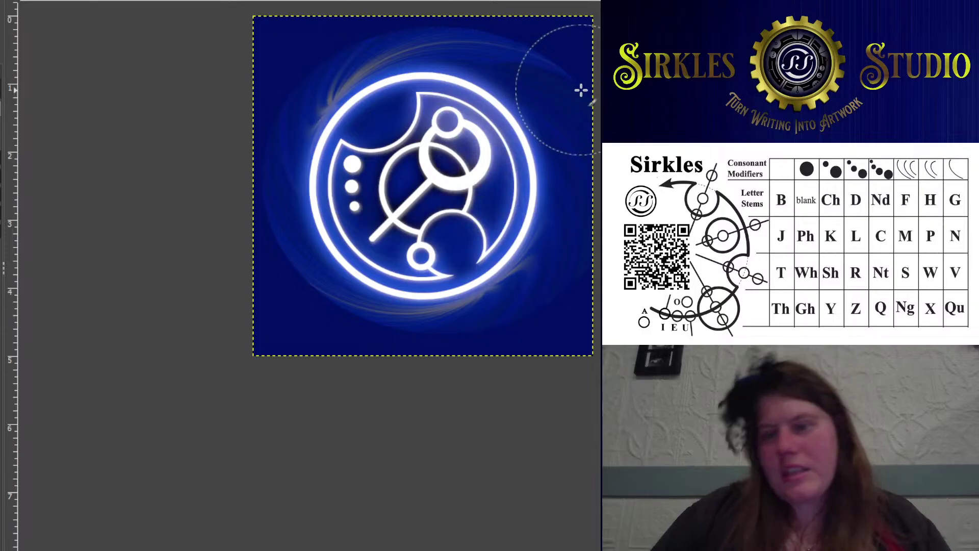
pyautogui.press('+')
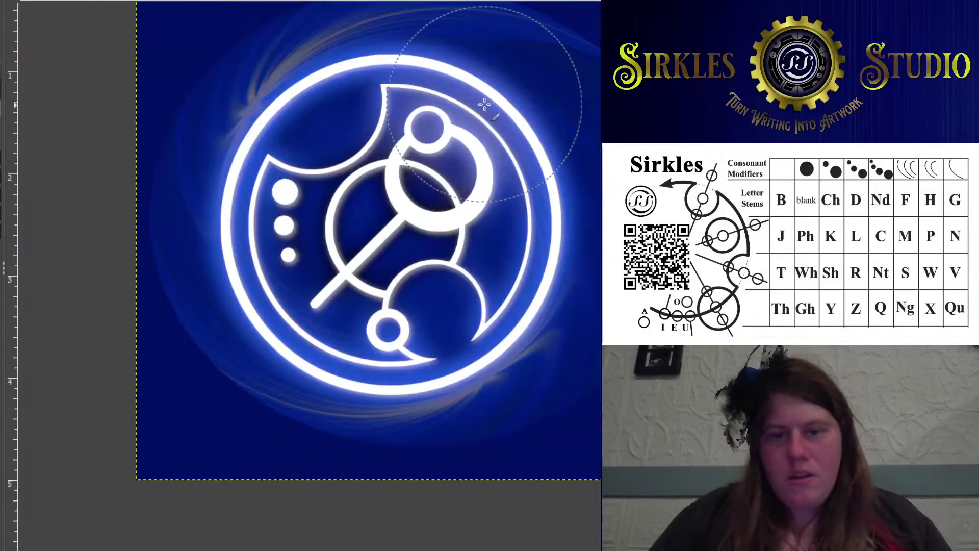
pyautogui.press('+')
pyautogui.press('+')
pyautogui.press('-')
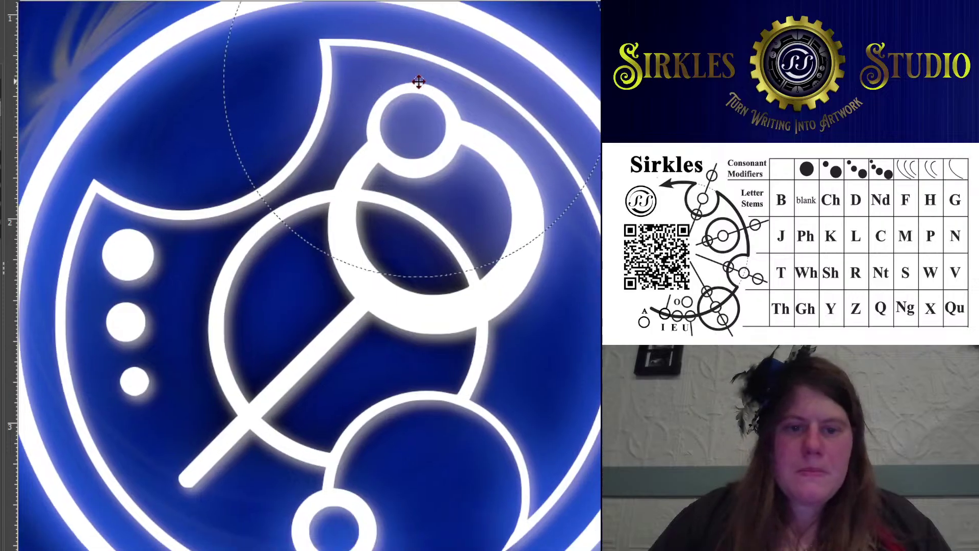
pyautogui.press('-')
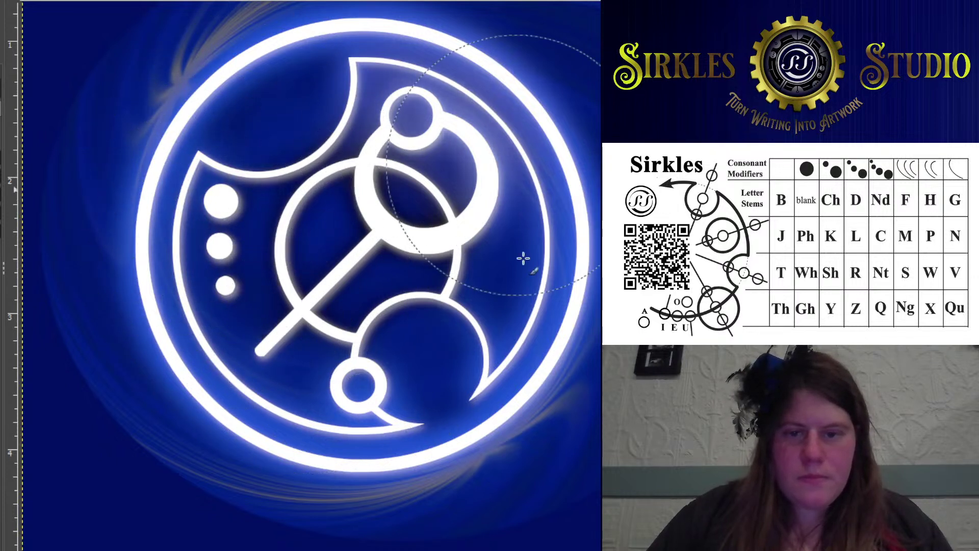
pyautogui.scroll(-1, 365, 288)
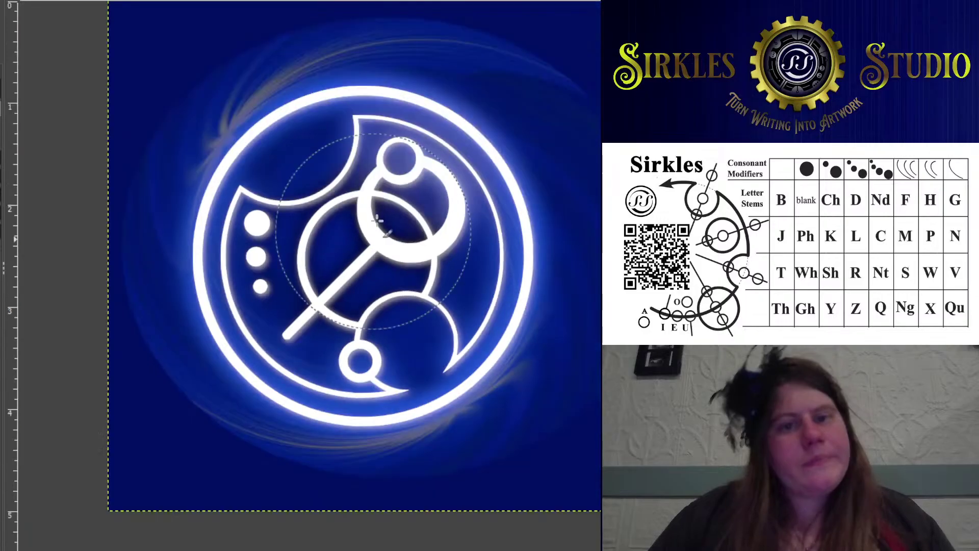
# Switch to the swirl layer, make its blue more vivid, and undo the change that turns it black
pyautogui.press('pagedown')
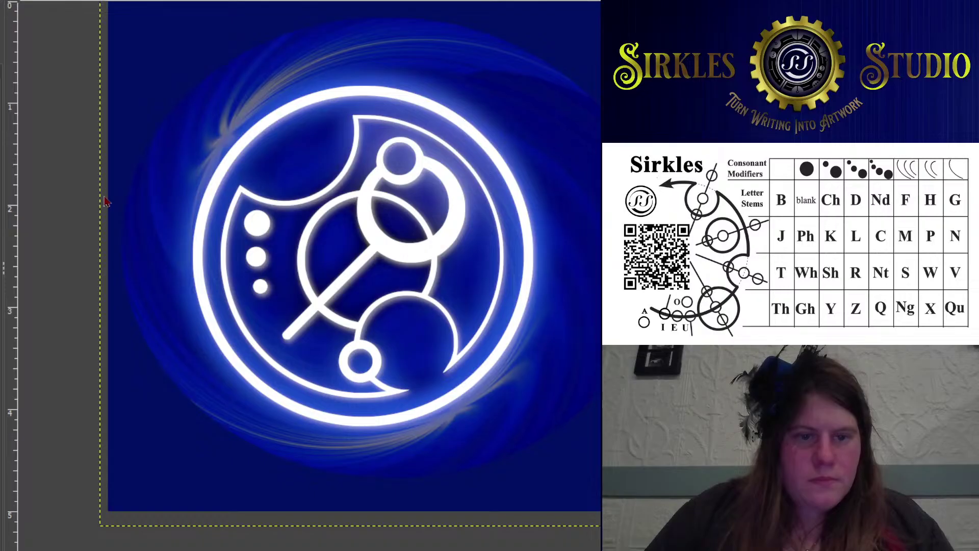
pyautogui.scroll(-1, 267, 194)
pyautogui.scroll(1, 360, 128)
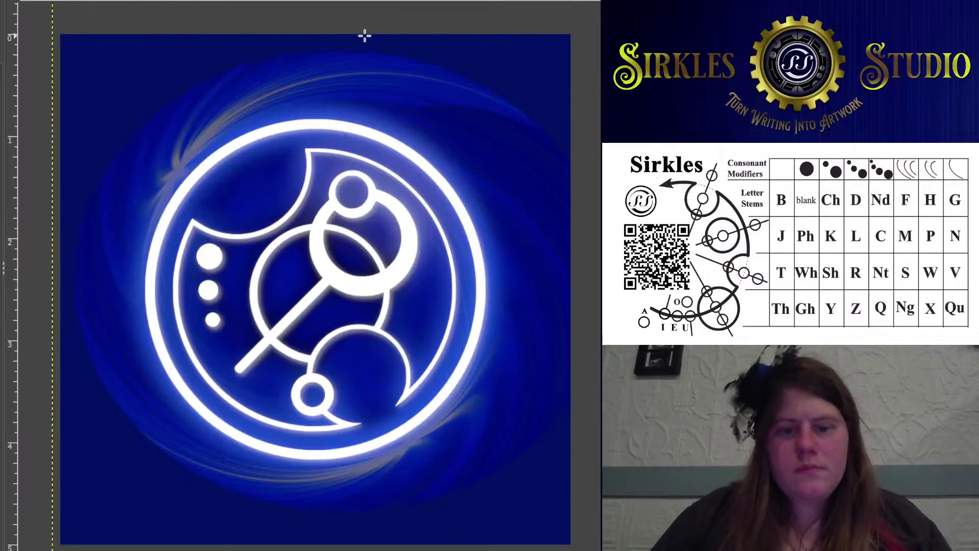
pyautogui.scroll(-2, 376, 113)
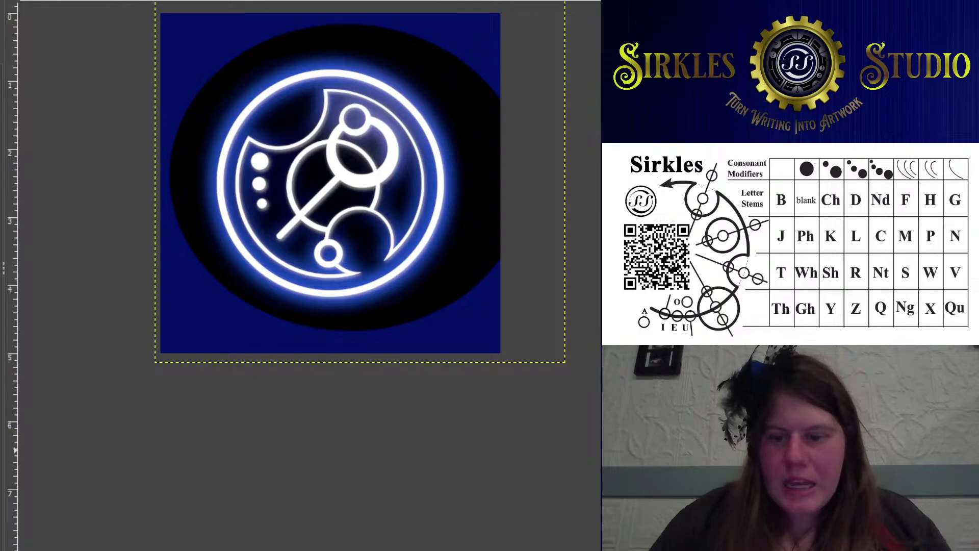
pyautogui.hotkey('ctrl', 'z')
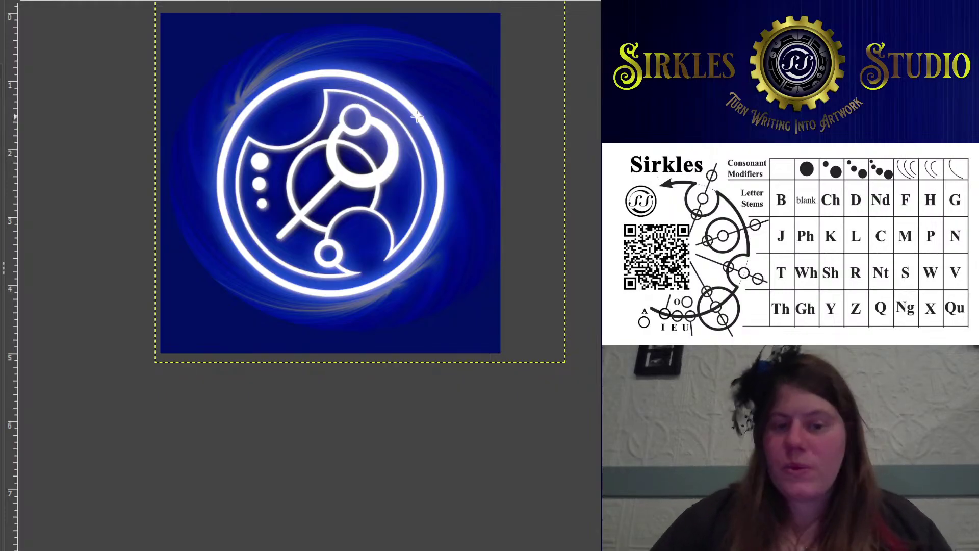
# Dim the white Sirkle lines slightly and return to the glow layer beneath them
pyautogui.scroll(1, 418, 117)
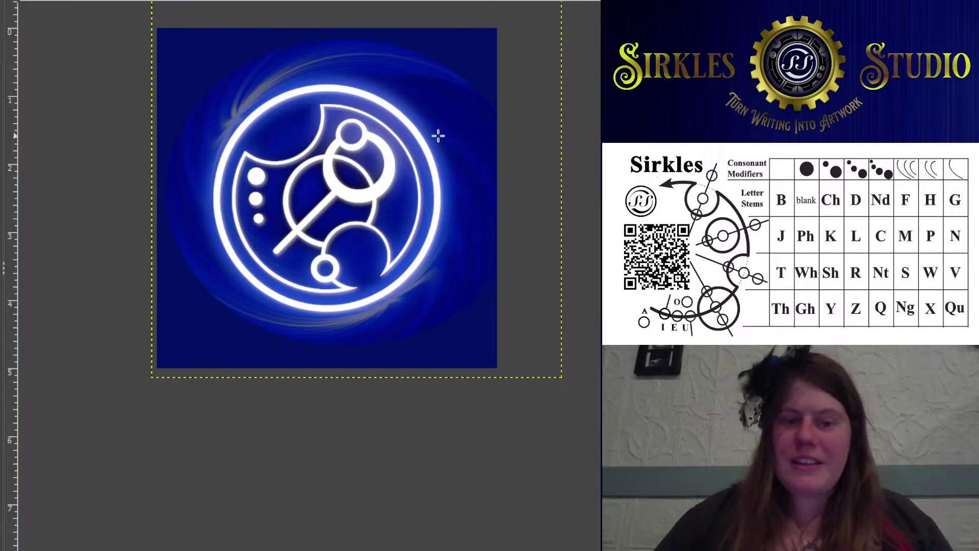
pyautogui.scroll(1, 267, 136)
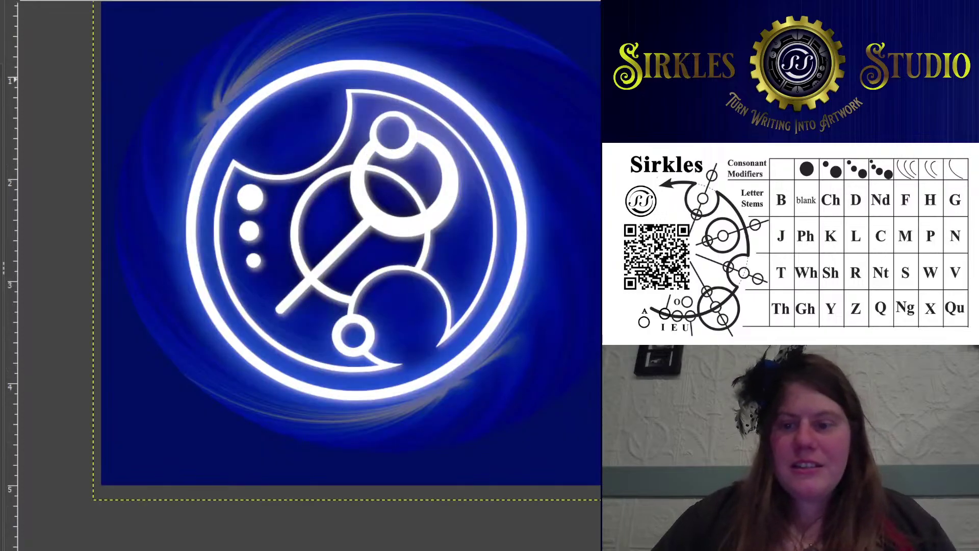
pyautogui.press('pageup')
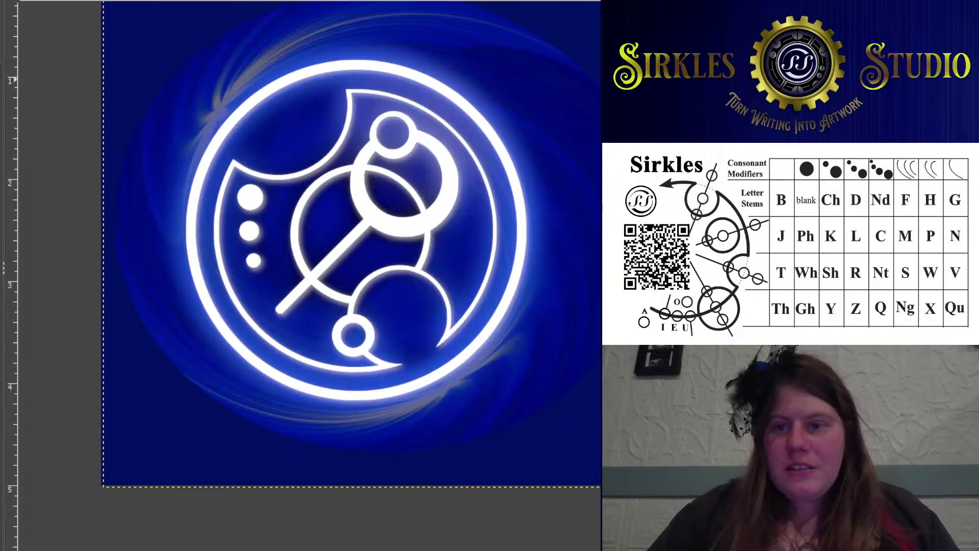
pyautogui.press('pageup')
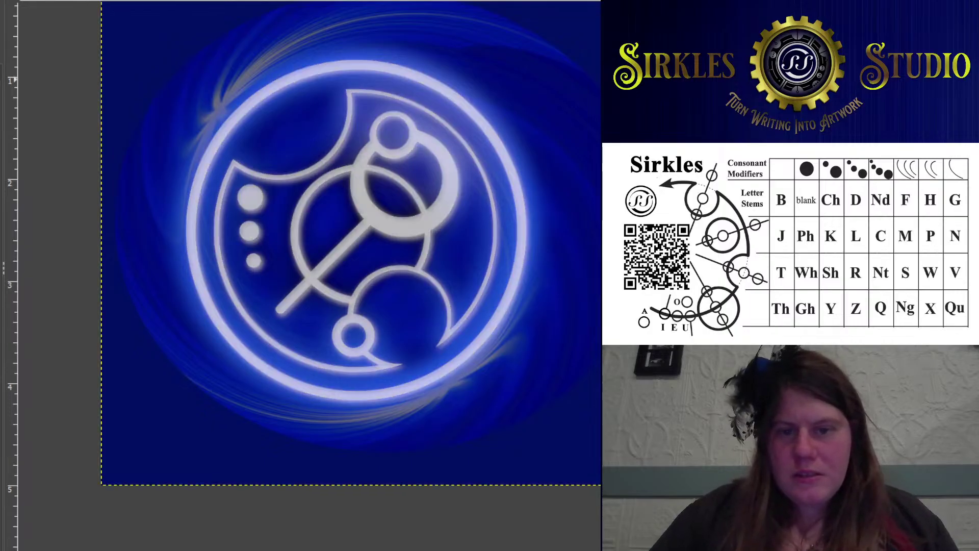
pyautogui.press('pagedown')
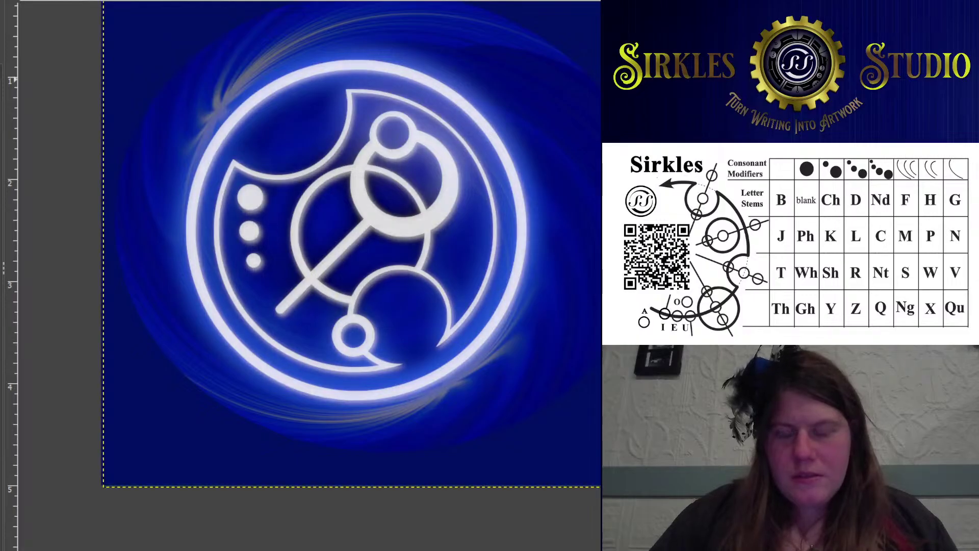
pyautogui.press('-')
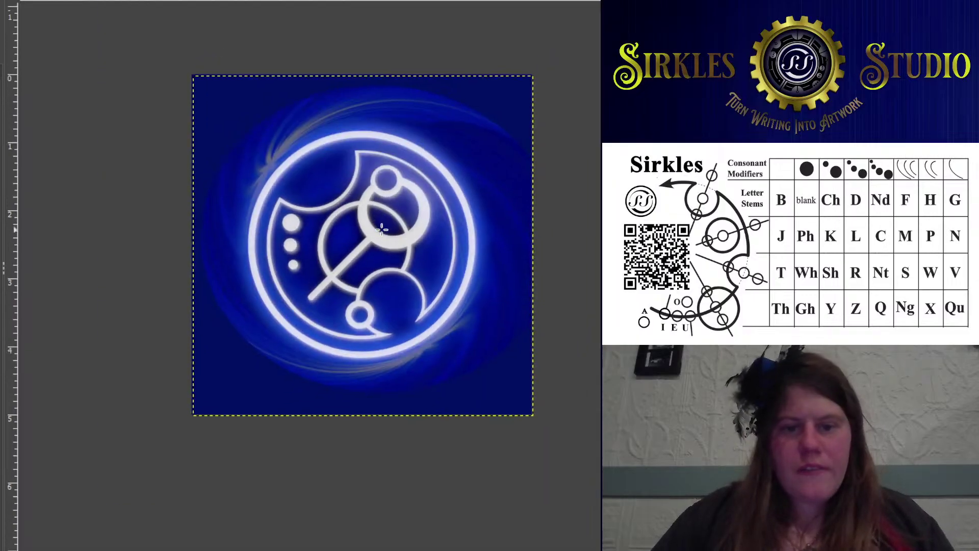
pyautogui.press('+')
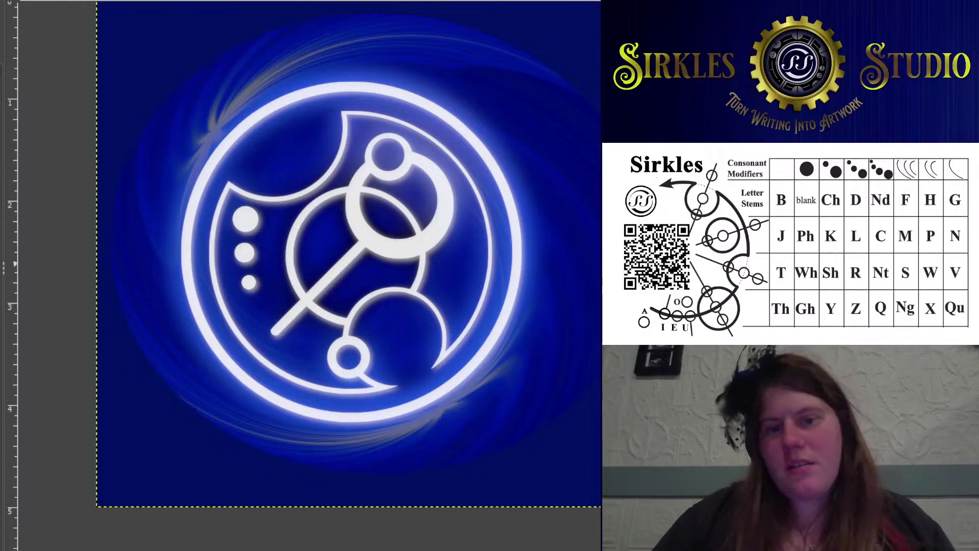
pyautogui.scroll(-2, 454, 198)
pyautogui.scroll(3, 300, 184)
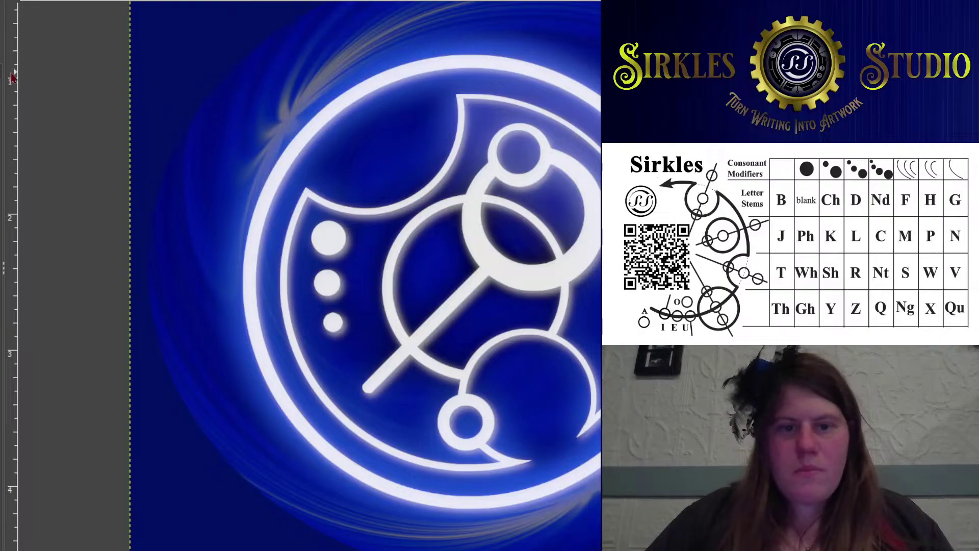
pyautogui.scroll(-2, 397, 84)
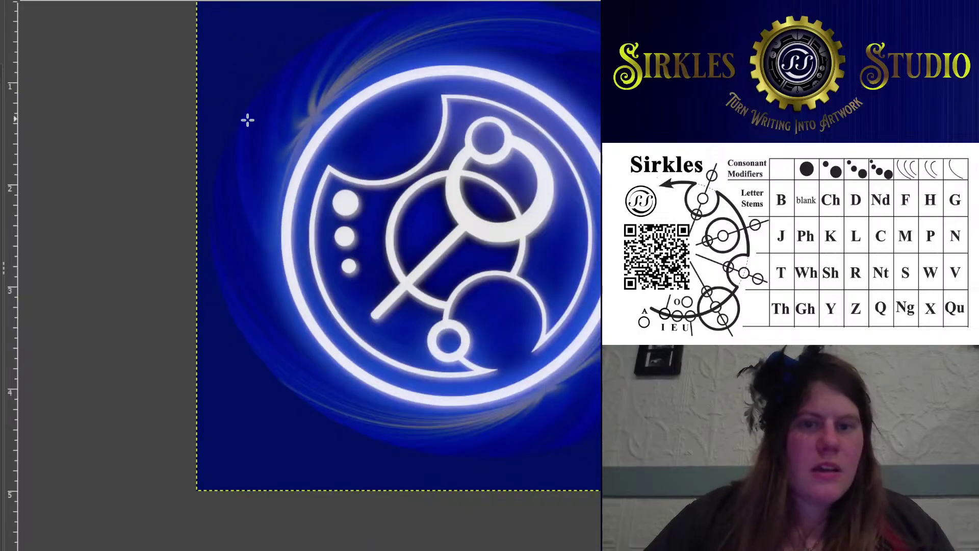
pyautogui.moveTo(332, 116); pyautogui.dragTo(244, 159)
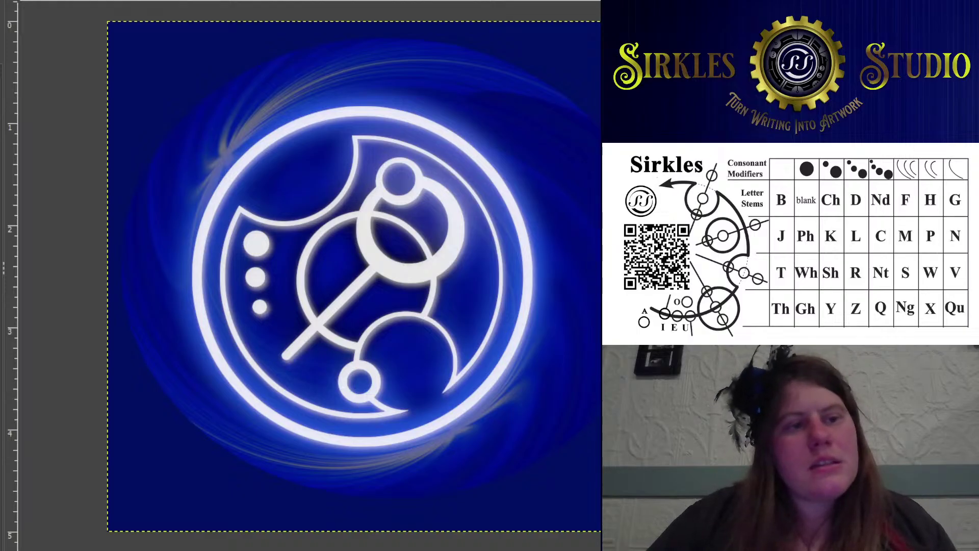
# Try smudging the glow along the outer ring's upper left edge and undo both strokes
pyautogui.scroll(3, 220, 107)
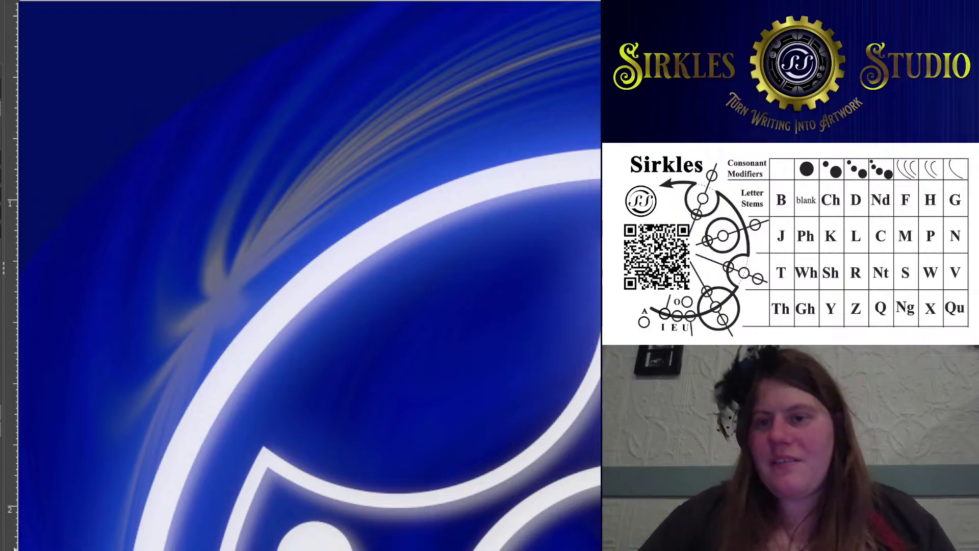
pyautogui.scroll(-3, 267, 306)
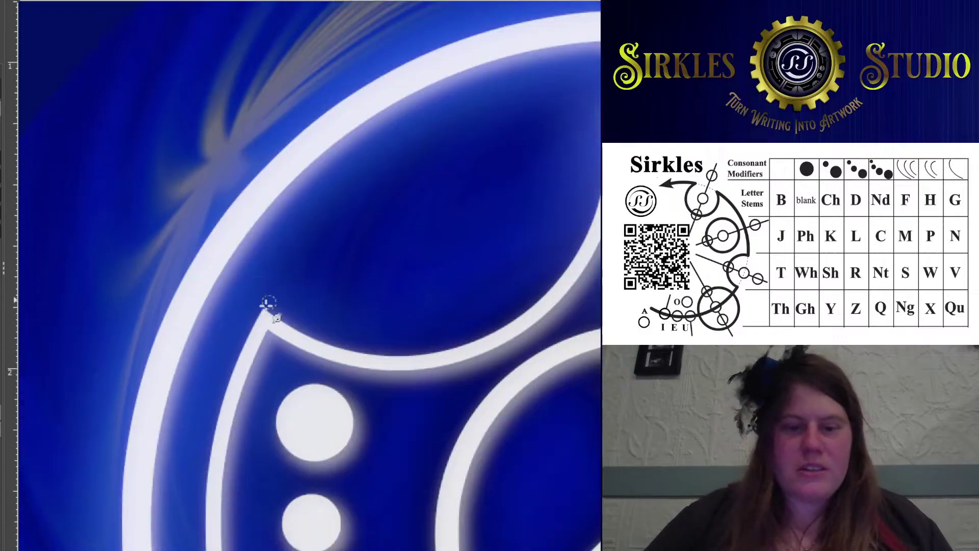
pyautogui.scroll(1, 197, 212)
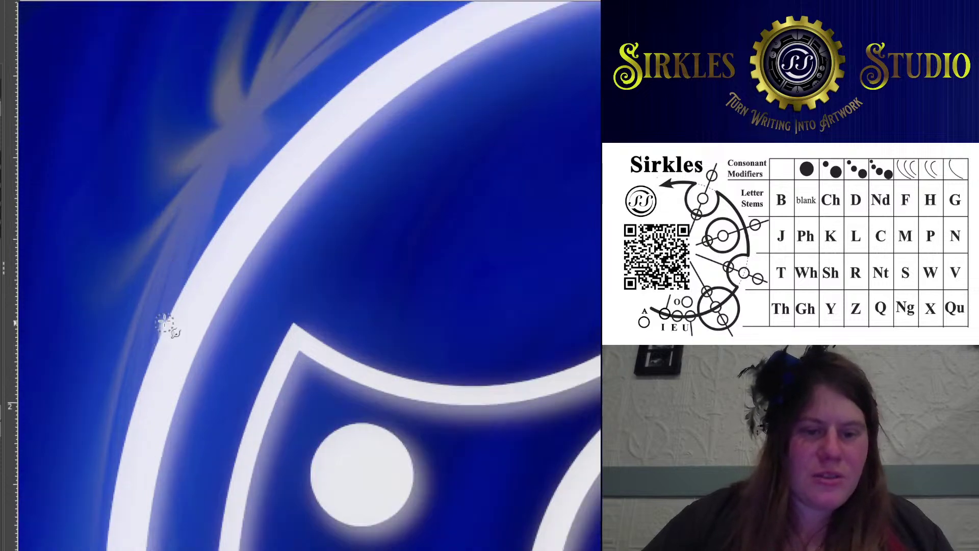
pyautogui.moveTo(163, 323); pyautogui.dragTo(204, 158)
pyautogui.hotkey('ctrl', 'z')
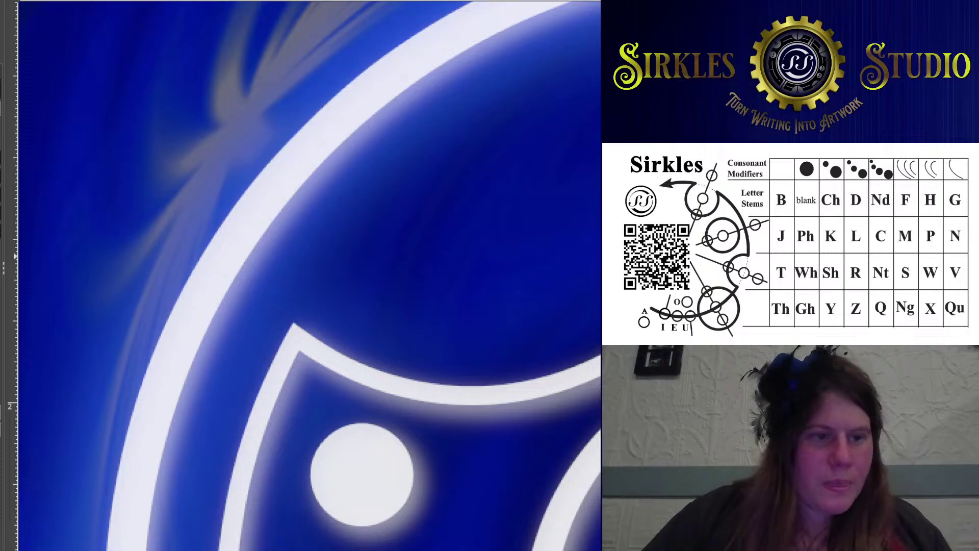
pyautogui.moveTo(189, 303); pyautogui.dragTo(179, 186)
pyautogui.hotkey('ctrl', 'z')
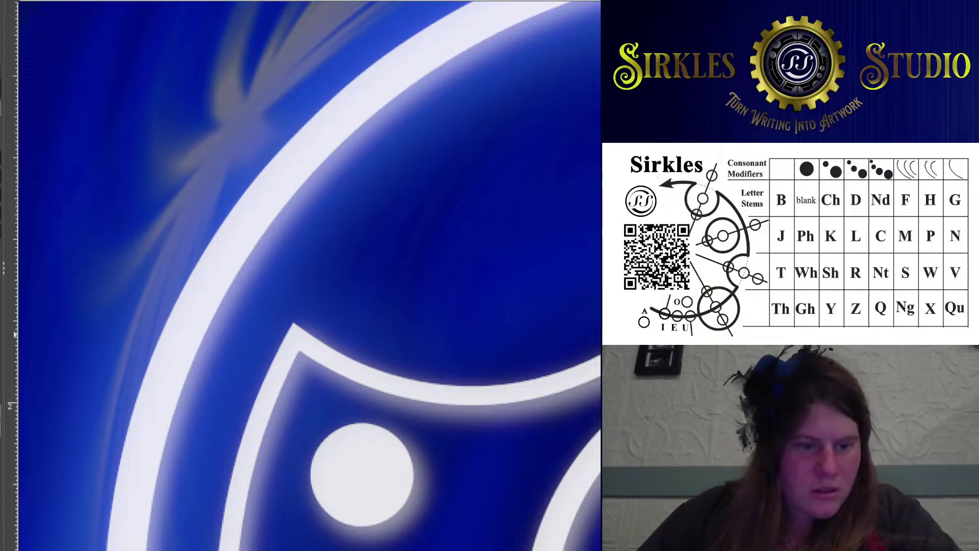
# Smudge the glow into thin wavy wisps down the outer ring's upper left edge
pyautogui.moveTo(170, 302); pyautogui.dragTo(176, 232)
pyautogui.moveTo(191, 217)
pyautogui.mouseDown()
pyautogui.moveTo(150, 338)
pyautogui.moveTo(161, 315)
pyautogui.moveTo(131, 372)
pyautogui.mouseUp()
pyautogui.moveTo(212, 207); pyautogui.dragTo(125, 459)
pyautogui.moveTo(147, 375)
pyautogui.mouseDown()
pyautogui.moveTo(125, 452)
pyautogui.moveTo(133, 464)
pyautogui.moveTo(153, 277)
pyautogui.mouseUp()
pyautogui.moveTo(159, 226)
pyautogui.mouseDown()
pyautogui.moveTo(124, 367)
pyautogui.moveTo(124, 357)
pyautogui.moveTo(183, 454)
pyautogui.moveTo(193, 503)
pyautogui.moveTo(158, 300)
pyautogui.mouseUp()
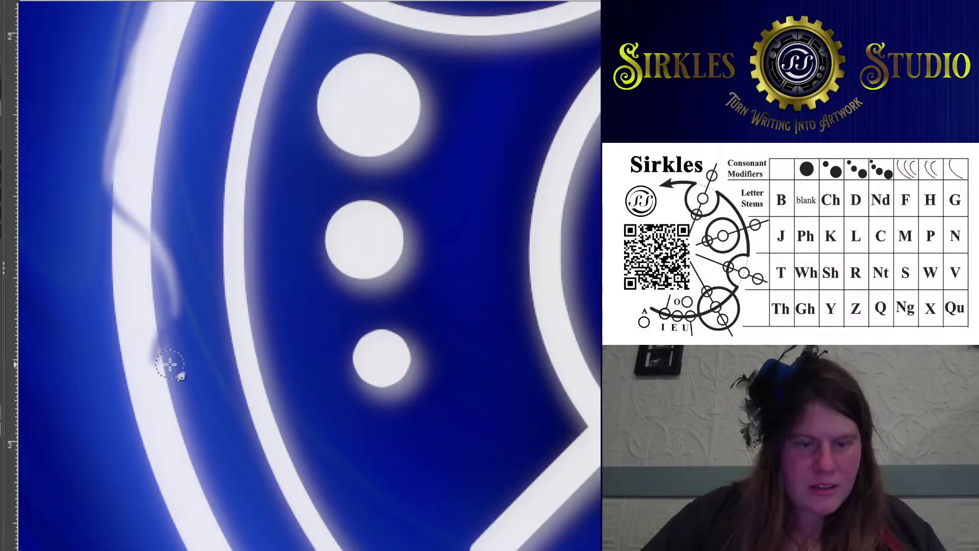
# Continue the smudged wisp down the outer ring's left side, weaving it across the band and redoing one undone stroke
pyautogui.moveTo(113, 325)
pyautogui.mouseDown()
pyautogui.moveTo(110, 357)
pyautogui.moveTo(135, 431)
pyautogui.moveTo(175, 461)
pyautogui.mouseUp()
pyautogui.scroll(-3, 127, 256)
pyautogui.moveTo(108, 203)
pyautogui.mouseDown()
pyautogui.moveTo(90, 260)
pyautogui.moveTo(111, 305)
pyautogui.mouseUp()
pyautogui.hotkey('ctrl', 'z')
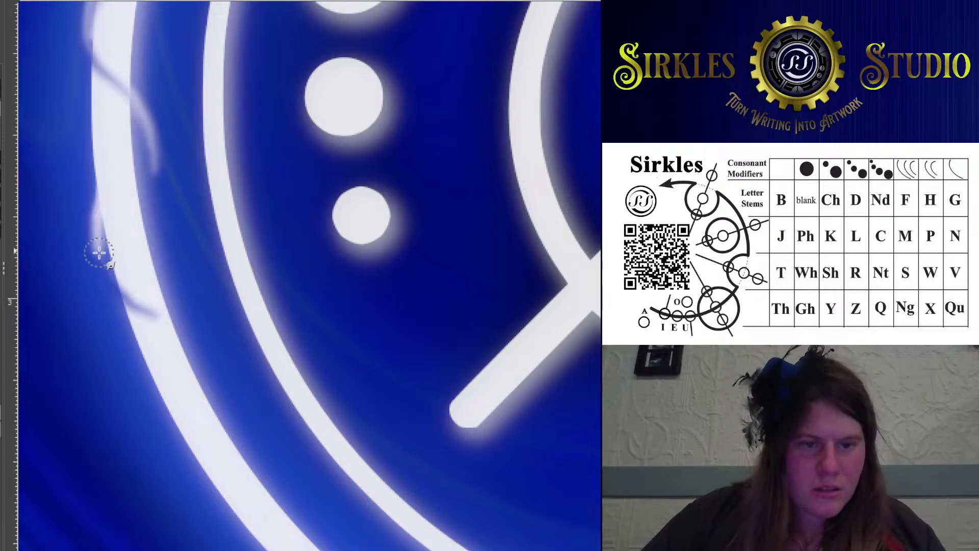
pyautogui.moveTo(94, 206)
pyautogui.mouseDown()
pyautogui.moveTo(122, 300)
pyautogui.moveTo(165, 332)
pyautogui.moveTo(193, 378)
pyautogui.moveTo(194, 405)
pyautogui.mouseUp()
pyautogui.scroll(-5, 194, 405)
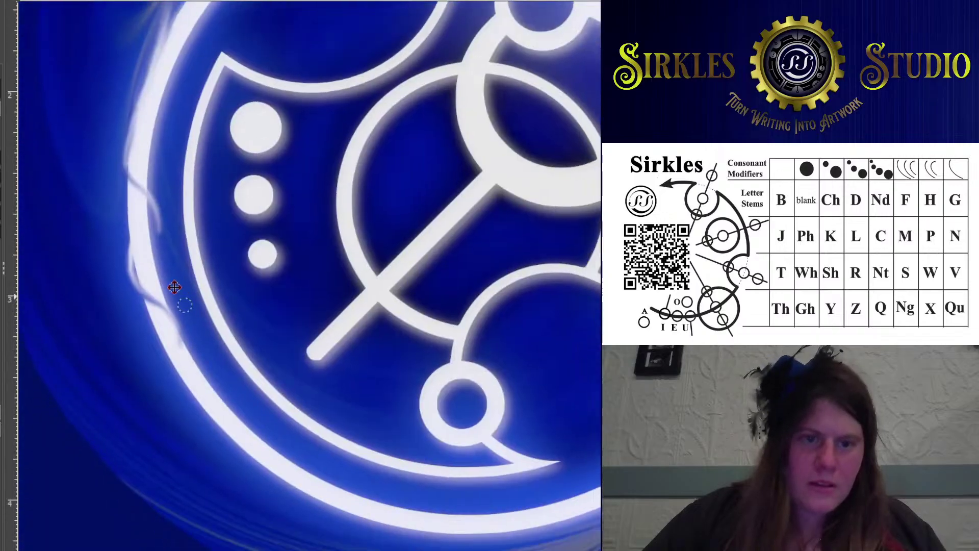
# Smudge a second strand of glow on the outer ring's upper left, curving it inward across the band
pyautogui.scroll(4, 115, 143)
pyautogui.scroll(2, 115, 143)
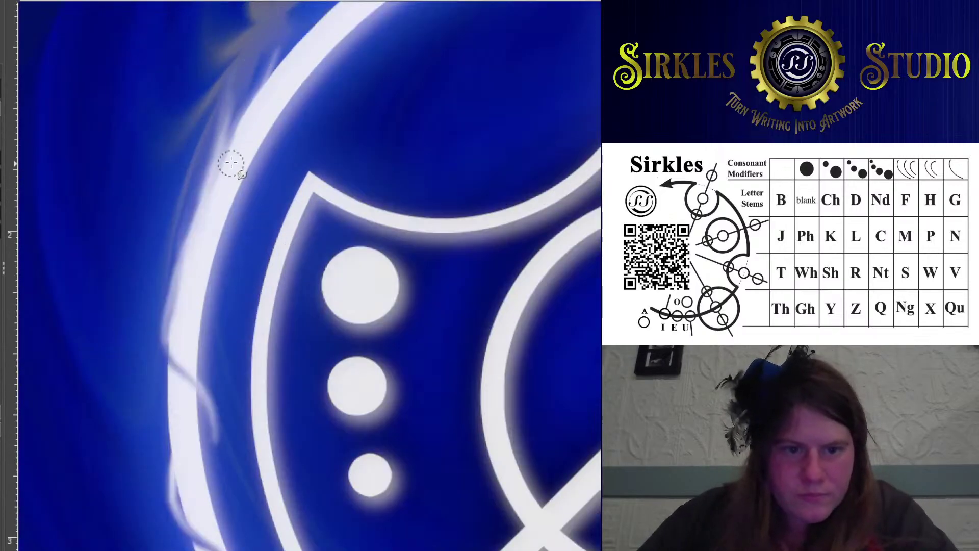
pyautogui.moveTo(231, 163)
pyautogui.mouseDown()
pyautogui.moveTo(273, 33)
pyautogui.moveTo(234, 136)
pyautogui.moveTo(237, 237)
pyautogui.moveTo(203, 306)
pyautogui.mouseUp()
pyautogui.moveTo(243, 79)
pyautogui.mouseDown()
pyautogui.moveTo(234, 153)
pyautogui.moveTo(247, 252)
pyautogui.moveTo(204, 328)
pyautogui.moveTo(202, 375)
pyautogui.mouseUp()
pyautogui.scroll(-4, 218, 234)
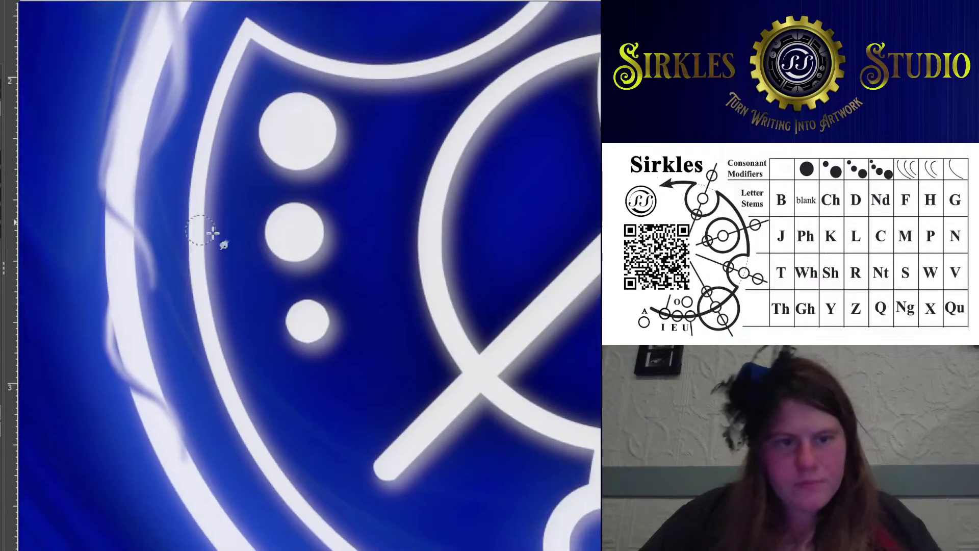
pyautogui.scroll(-1, 267, 198)
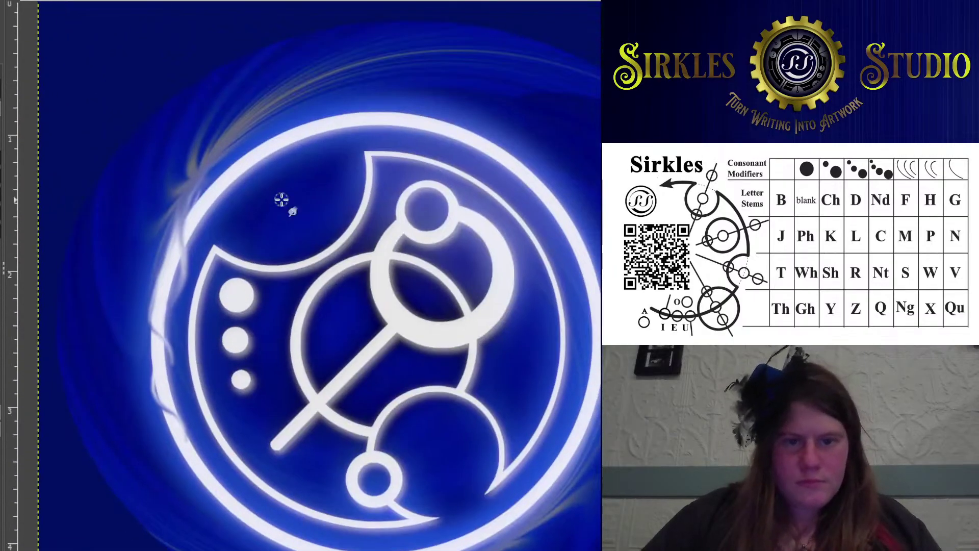
# Smudge a thicker wisp from the point where the gold streaks meet the outer ring, twisting it toward the ring's top
pyautogui.scroll(4, 219, 184)
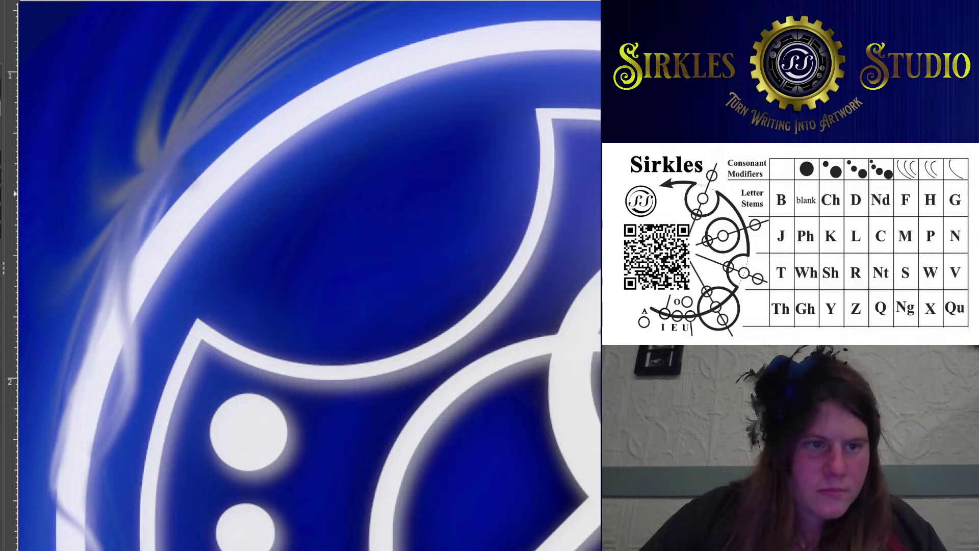
pyautogui.moveTo(207, 170)
pyautogui.mouseDown()
pyautogui.moveTo(183, 178)
pyautogui.moveTo(193, 176)
pyautogui.moveTo(168, 169)
pyautogui.moveTo(169, 201)
pyautogui.moveTo(179, 170)
pyautogui.moveTo(161, 196)
pyautogui.mouseUp()
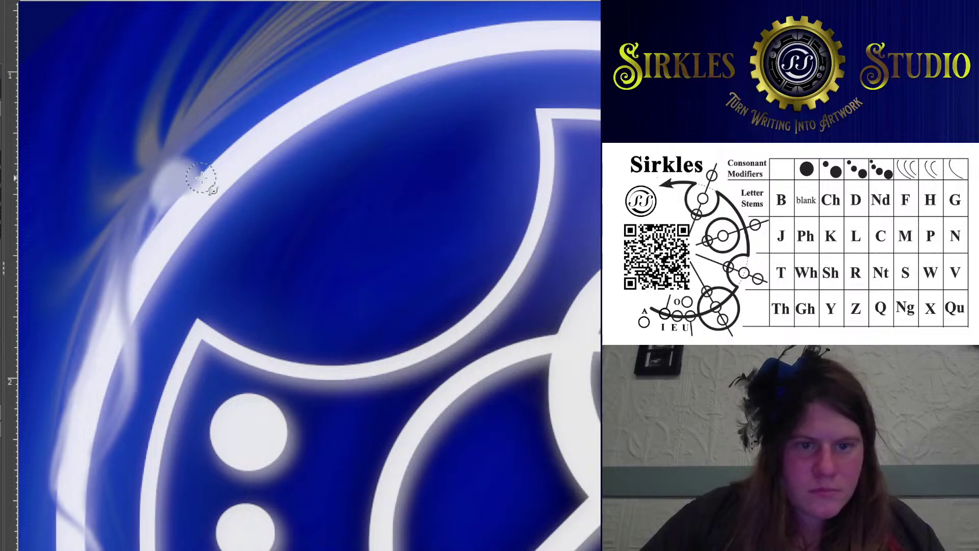
pyautogui.moveTo(185, 196)
pyautogui.mouseDown()
pyautogui.moveTo(182, 170)
pyautogui.moveTo(248, 159)
pyautogui.mouseUp()
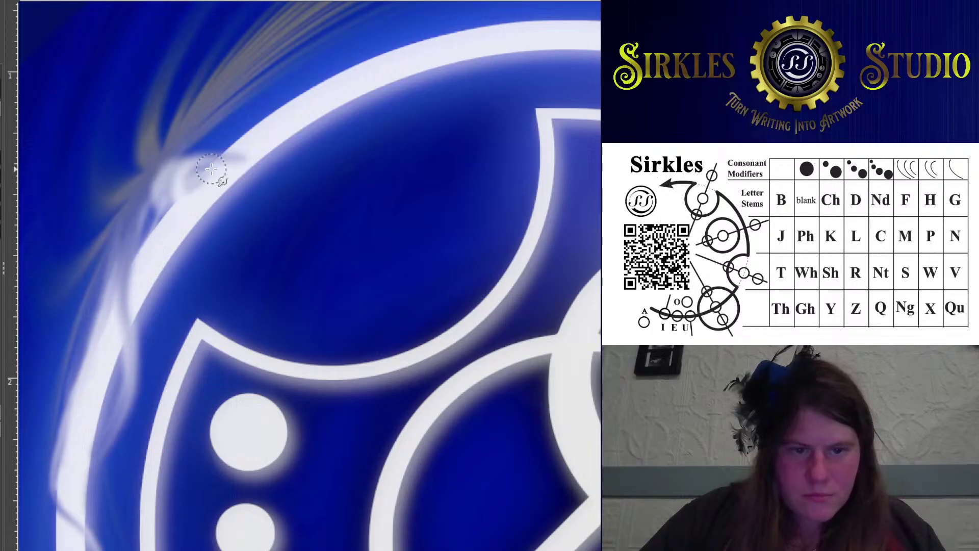
pyautogui.moveTo(196, 181)
pyautogui.mouseDown()
pyautogui.moveTo(185, 192)
pyautogui.moveTo(201, 170)
pyautogui.moveTo(278, 135)
pyautogui.moveTo(364, 76)
pyautogui.mouseUp()
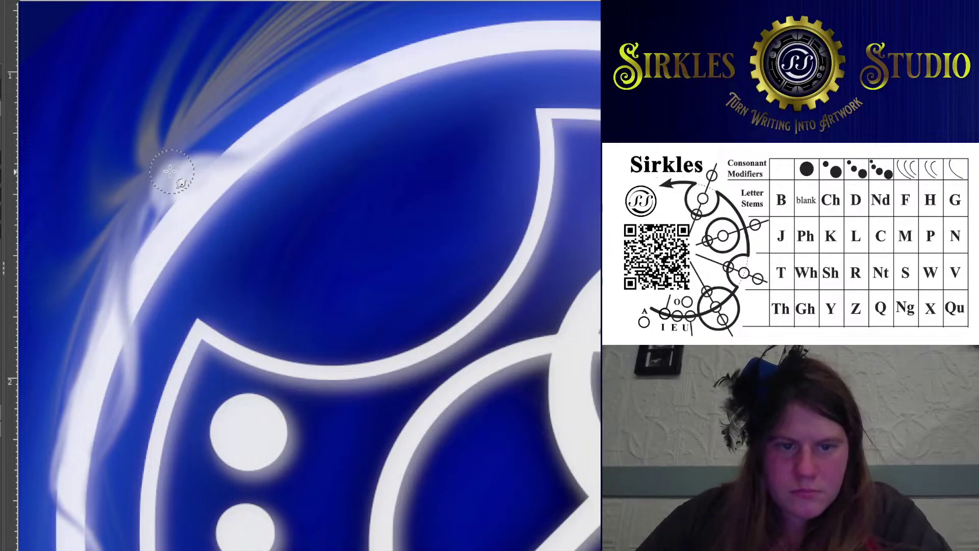
pyautogui.moveTo(170, 171)
pyautogui.mouseDown()
pyautogui.moveTo(188, 175)
pyautogui.moveTo(323, 120)
pyautogui.moveTo(390, 59)
pyautogui.mouseUp()
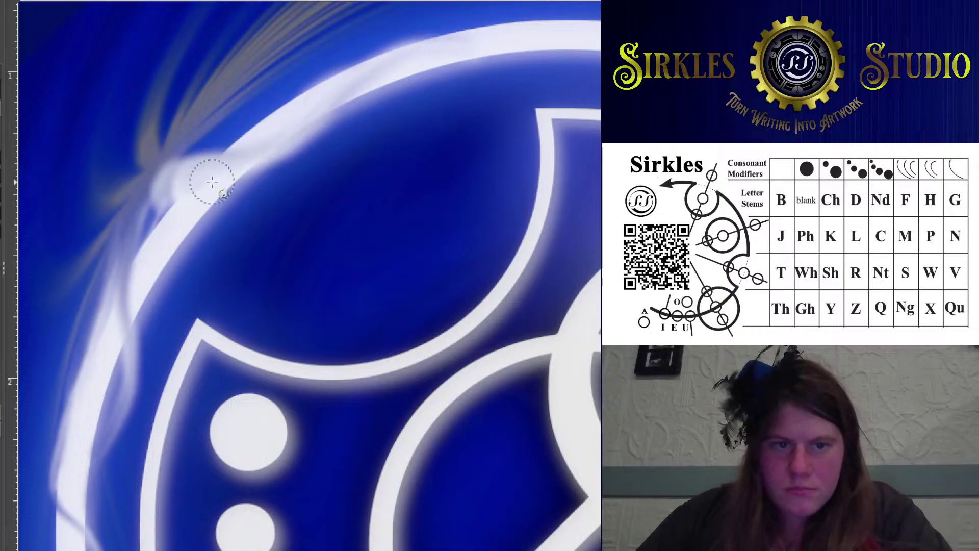
pyautogui.moveTo(251, 165)
pyautogui.mouseDown()
pyautogui.moveTo(286, 143)
pyautogui.moveTo(355, 55)
pyautogui.moveTo(407, 42)
pyautogui.moveTo(532, 57)
pyautogui.moveTo(578, 30)
pyautogui.moveTo(360, 105)
pyautogui.mouseUp()
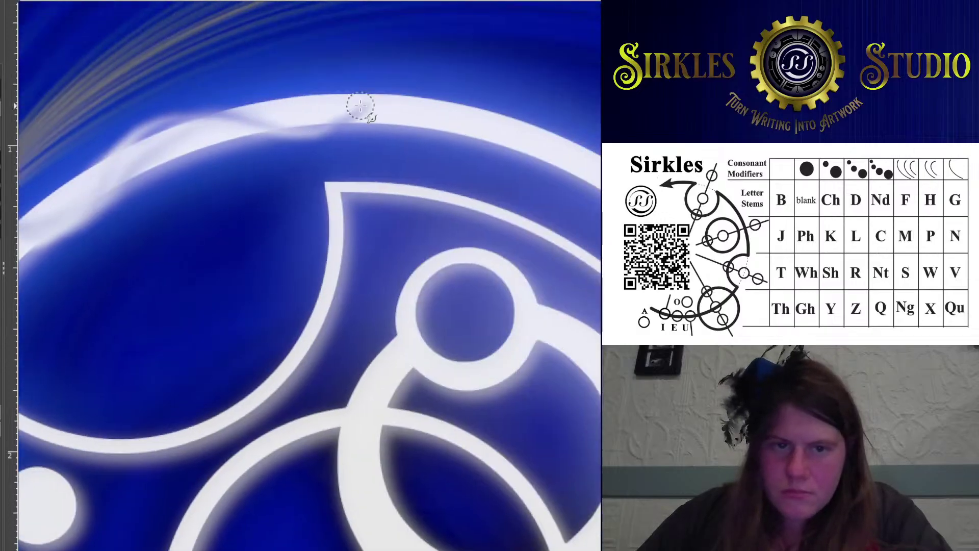
# Extend the wisp in a short wave across the outer ring's top, undoing the unwanted strokes
pyautogui.moveTo(467, 122)
pyautogui.mouseDown()
pyautogui.moveTo(497, 150)
pyautogui.moveTo(529, 158)
pyautogui.moveTo(517, 111)
pyautogui.moveTo(538, 116)
pyautogui.mouseUp()
pyautogui.hotkey('ctrl', 'z')
pyautogui.moveTo(574, 154); pyautogui.dragTo(440, 134)
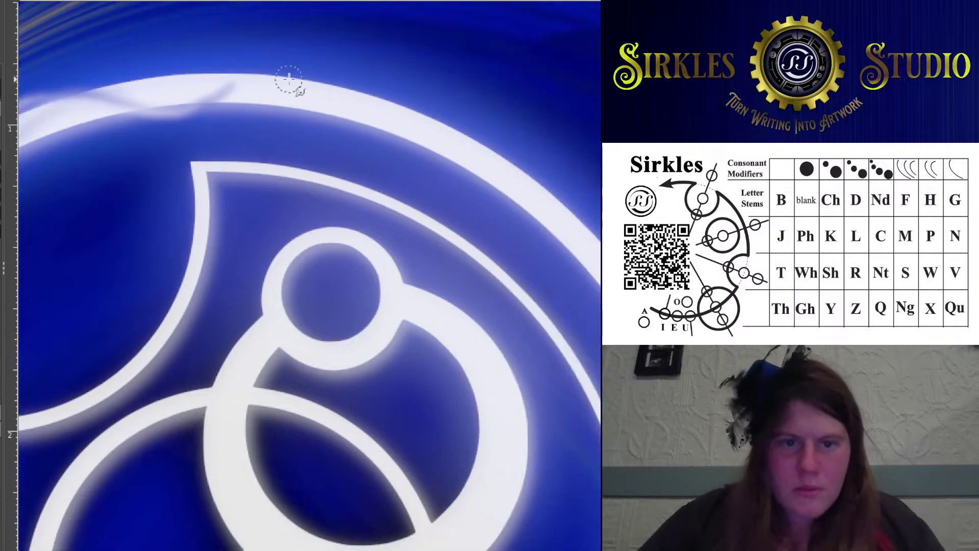
pyautogui.moveTo(121, 104)
pyautogui.mouseDown()
pyautogui.moveTo(250, 87)
pyautogui.moveTo(357, 92)
pyautogui.moveTo(479, 153)
pyautogui.moveTo(515, 119)
pyautogui.mouseUp()
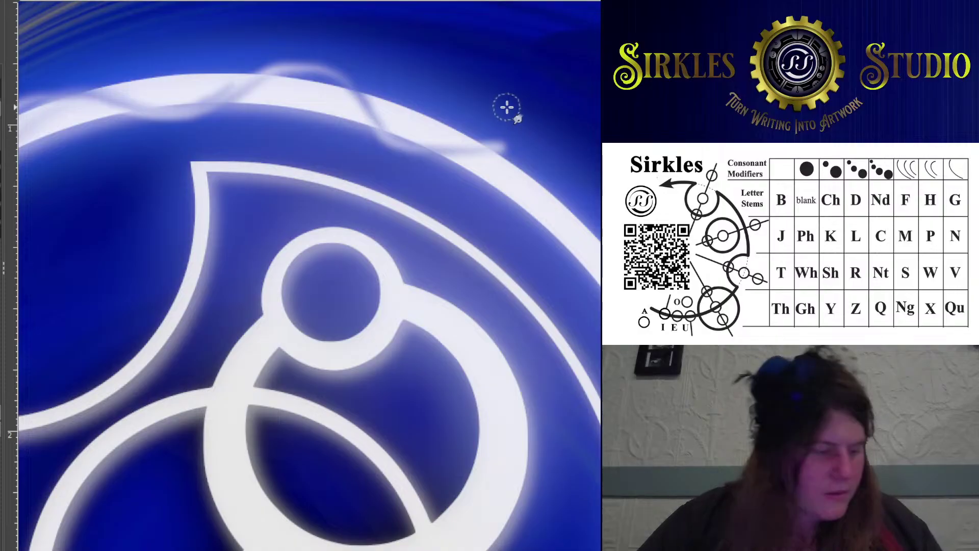
pyautogui.hotkey('ctrl', 'z')
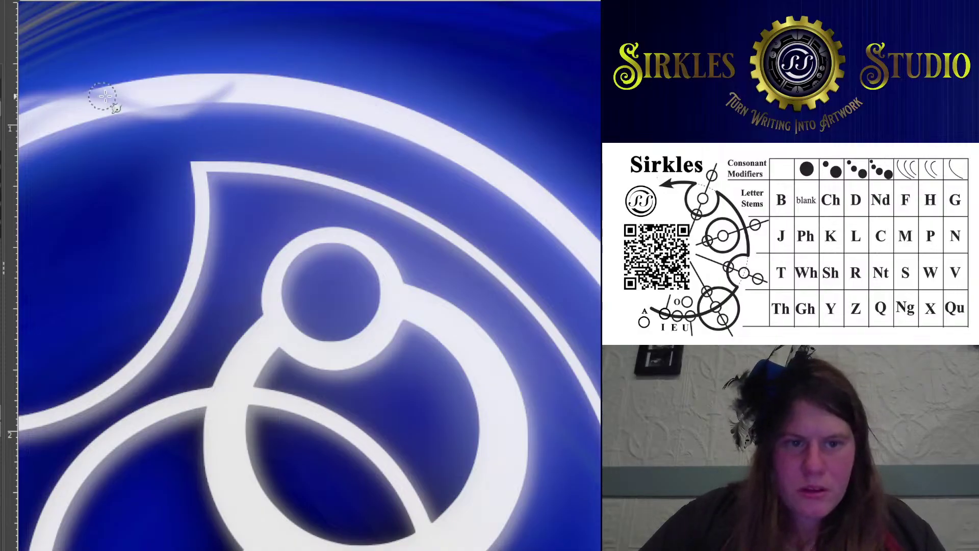
pyautogui.moveTo(104, 95)
pyautogui.mouseDown()
pyautogui.moveTo(161, 105)
pyautogui.moveTo(261, 72)
pyautogui.moveTo(313, 85)
pyautogui.mouseUp()
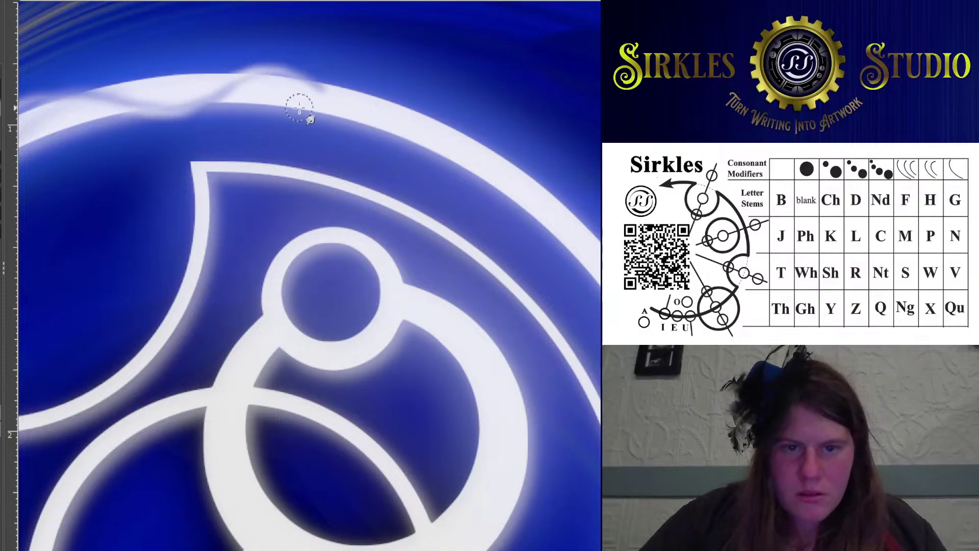
# Smudge a wavy wisp along the outer ring's lower right, from the gold streaks' meeting point toward the bottom
pyautogui.scroll(-1, 427, 176)
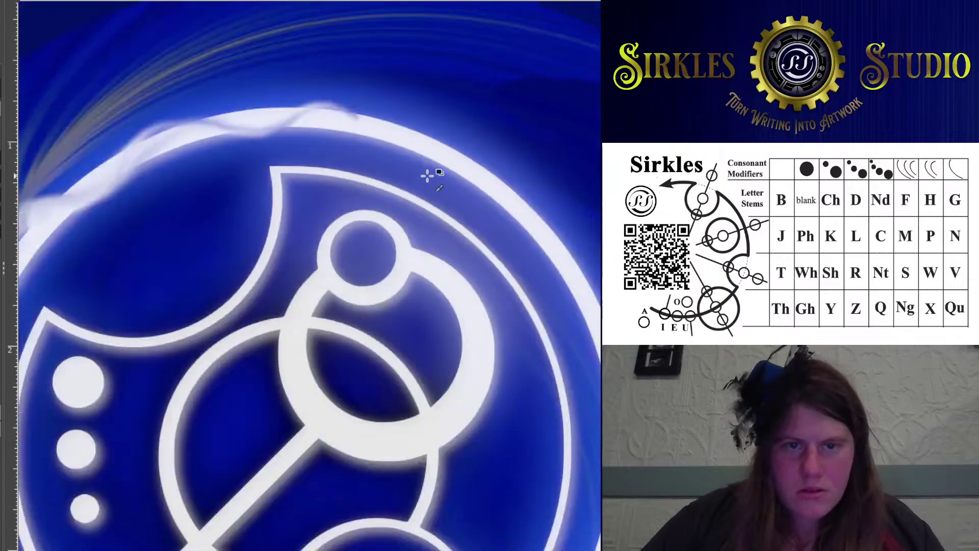
pyautogui.scroll(-2, 426, 168)
pyautogui.scroll(-1, 459, 280)
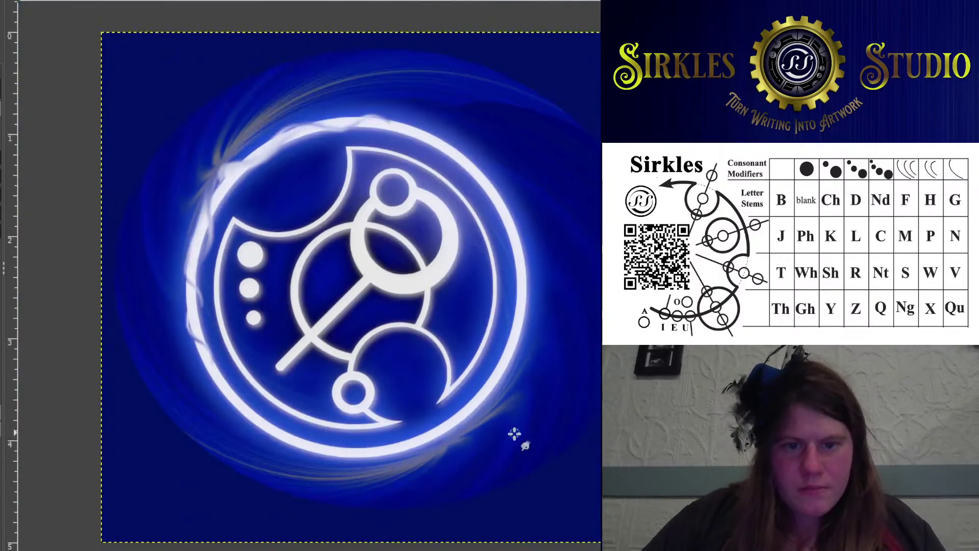
pyautogui.scroll(2, 342, 283)
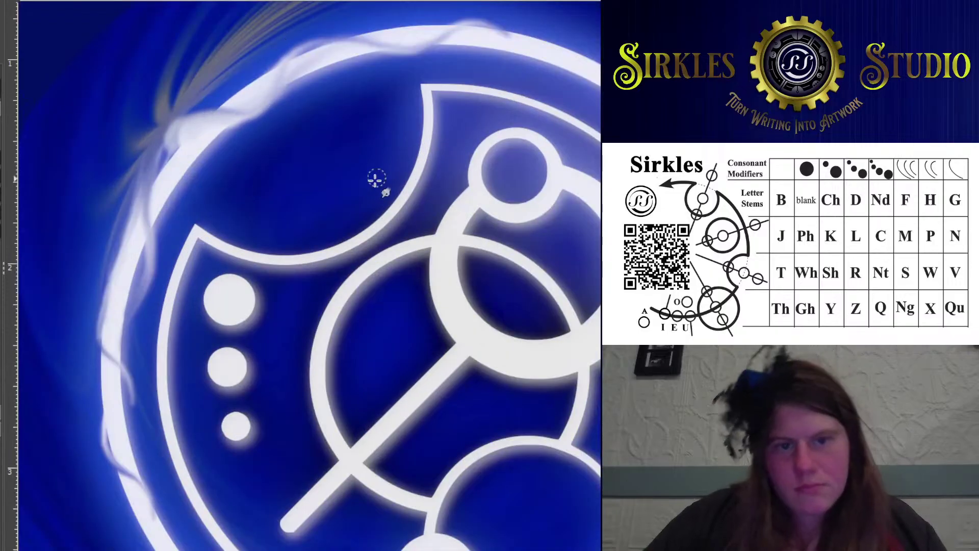
pyautogui.scroll(-2, 377, 184)
pyautogui.scroll(-1, 386, 209)
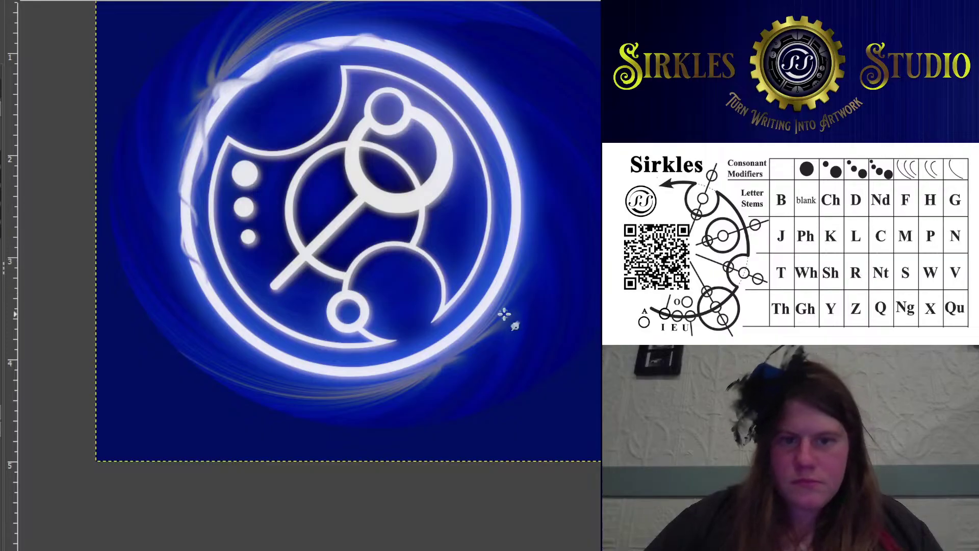
pyautogui.scroll(2, 444, 366)
pyautogui.scroll(1, 428, 336)
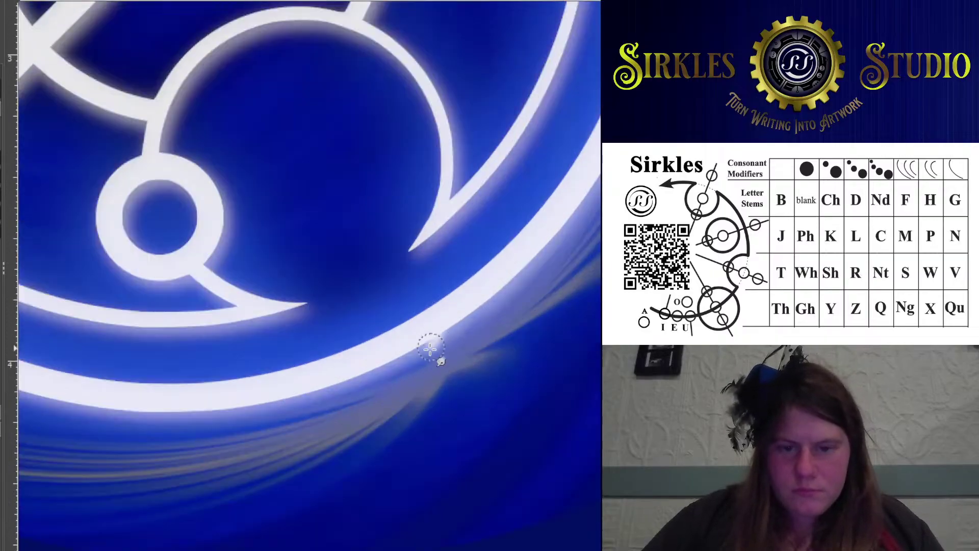
pyautogui.moveTo(421, 336)
pyautogui.mouseDown()
pyautogui.moveTo(407, 369)
pyautogui.moveTo(378, 389)
pyautogui.moveTo(351, 393)
pyautogui.moveTo(254, 369)
pyautogui.moveTo(209, 390)
pyautogui.mouseUp()
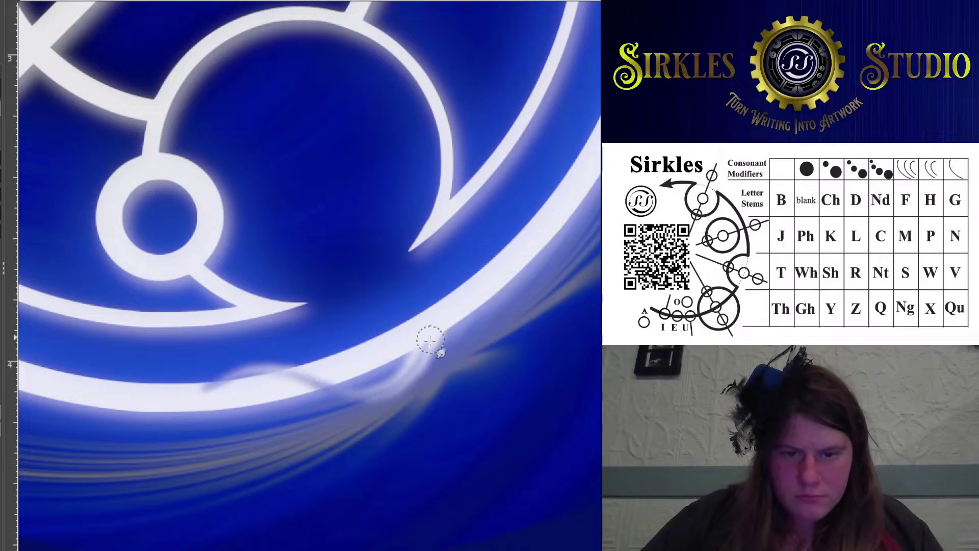
pyautogui.moveTo(430, 339); pyautogui.dragTo(441, 317)
pyautogui.moveTo(421, 360)
pyautogui.mouseDown()
pyautogui.moveTo(403, 381)
pyautogui.moveTo(348, 392)
pyautogui.moveTo(260, 364)
pyautogui.moveTo(168, 412)
pyautogui.mouseUp()
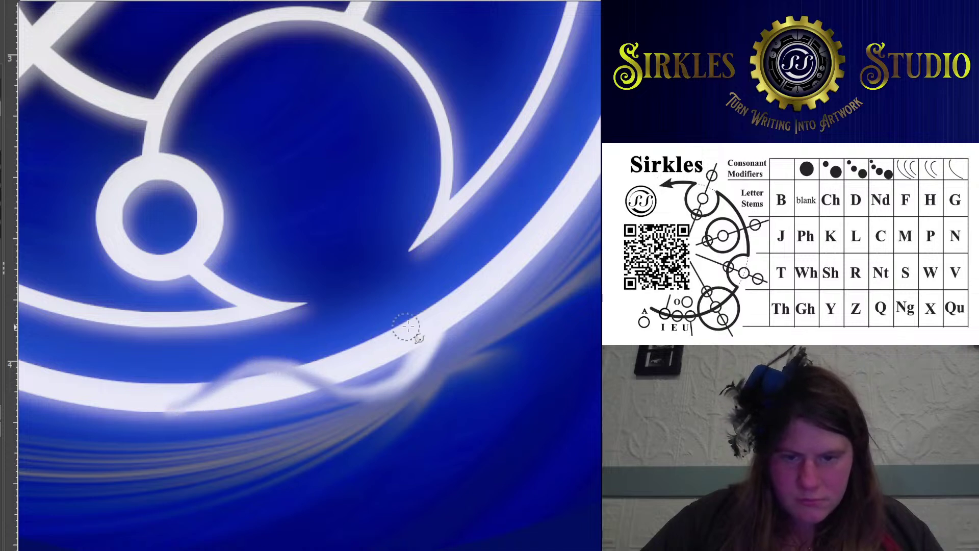
pyautogui.moveTo(439, 321)
pyautogui.mouseDown()
pyautogui.moveTo(381, 379)
pyautogui.moveTo(347, 385)
pyautogui.moveTo(248, 364)
pyautogui.moveTo(153, 414)
pyautogui.moveTo(99, 411)
pyautogui.mouseUp()
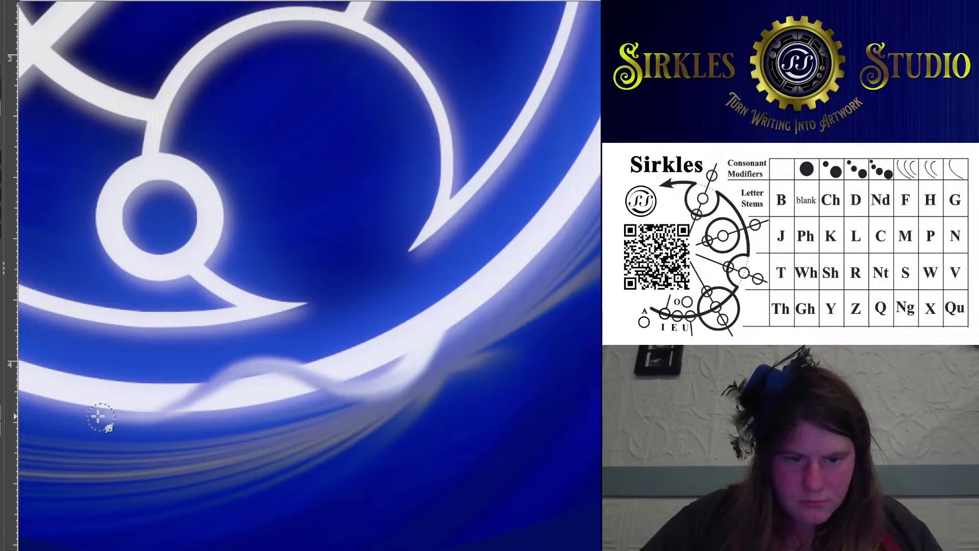
# Continue the wisp leftward along the bottom of the outer ring, blending its tail back into the band
pyautogui.moveTo(212, 338); pyautogui.dragTo(420, 284)
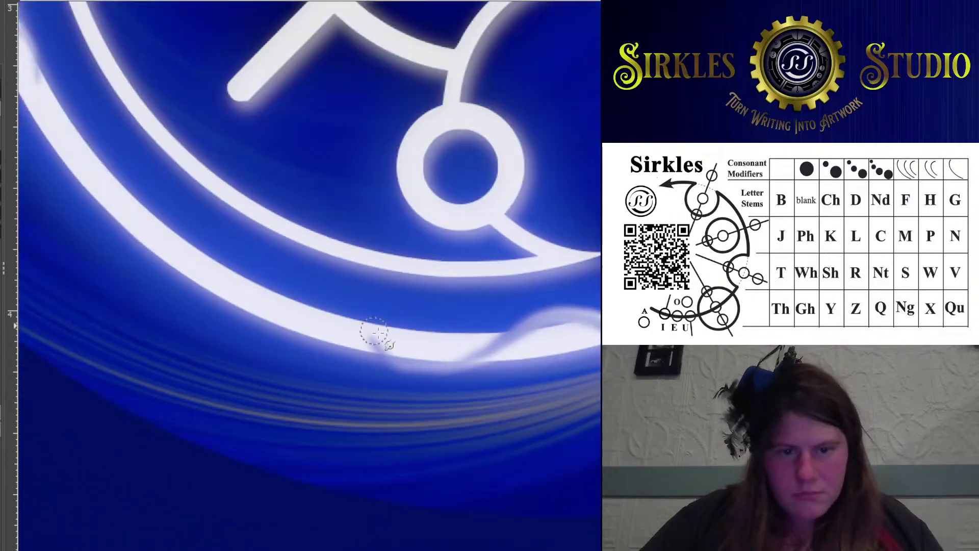
pyautogui.moveTo(397, 341); pyautogui.dragTo(347, 340)
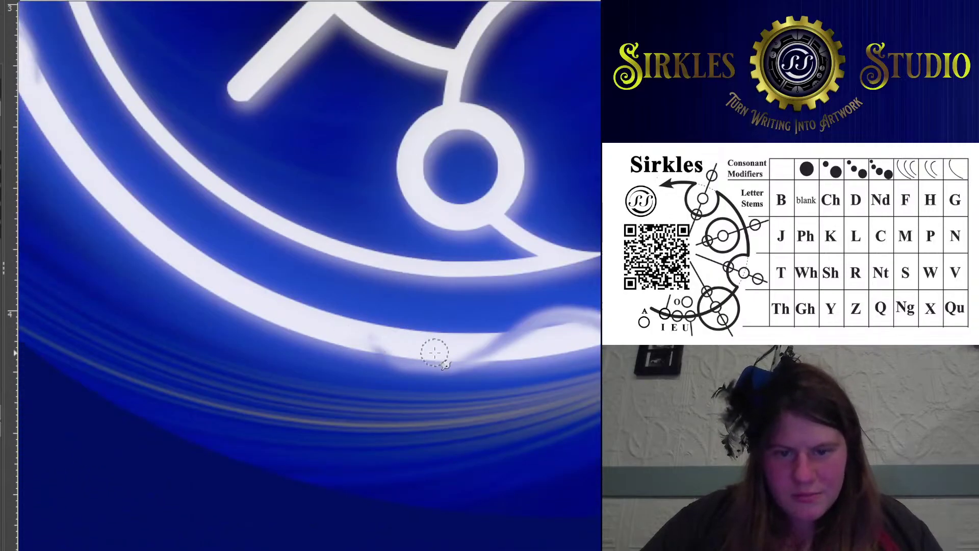
pyautogui.moveTo(435, 352); pyautogui.dragTo(371, 347)
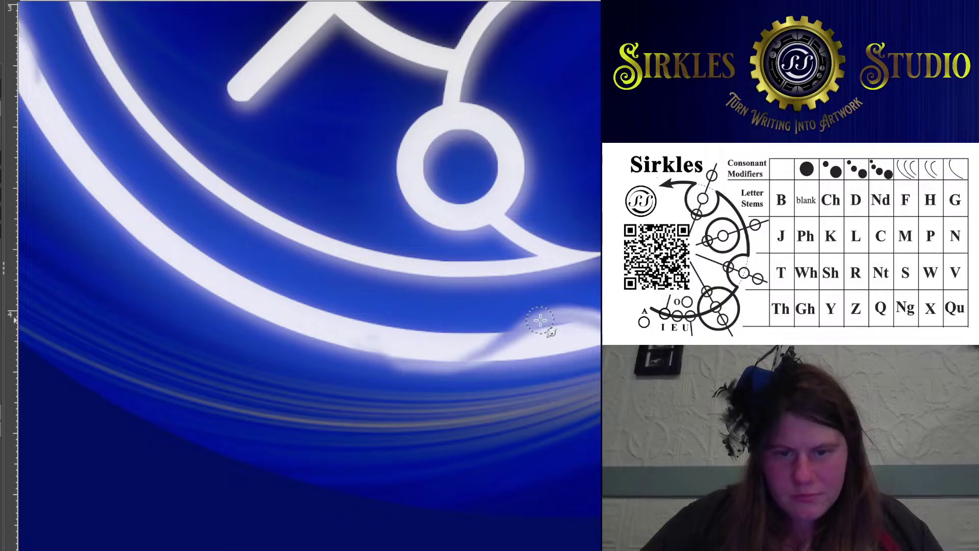
pyautogui.moveTo(540, 320)
pyautogui.mouseDown()
pyautogui.moveTo(497, 354)
pyautogui.moveTo(419, 361)
pyautogui.moveTo(275, 300)
pyautogui.mouseUp()
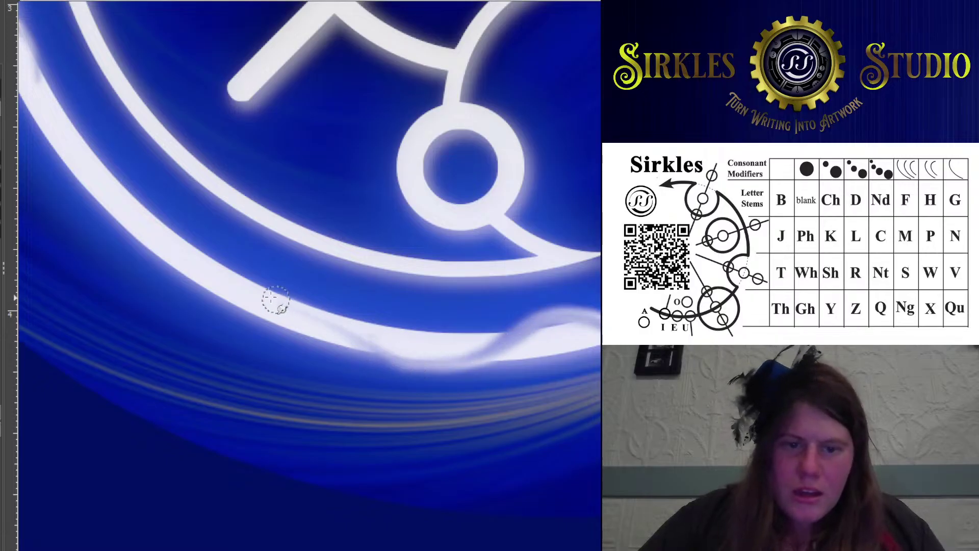
# Smudge the wisp around the outer ring's lower left, looping it outside the band and curling its end inward
pyautogui.scroll(-1, 337, 292)
pyautogui.scroll(5, 405, 192)
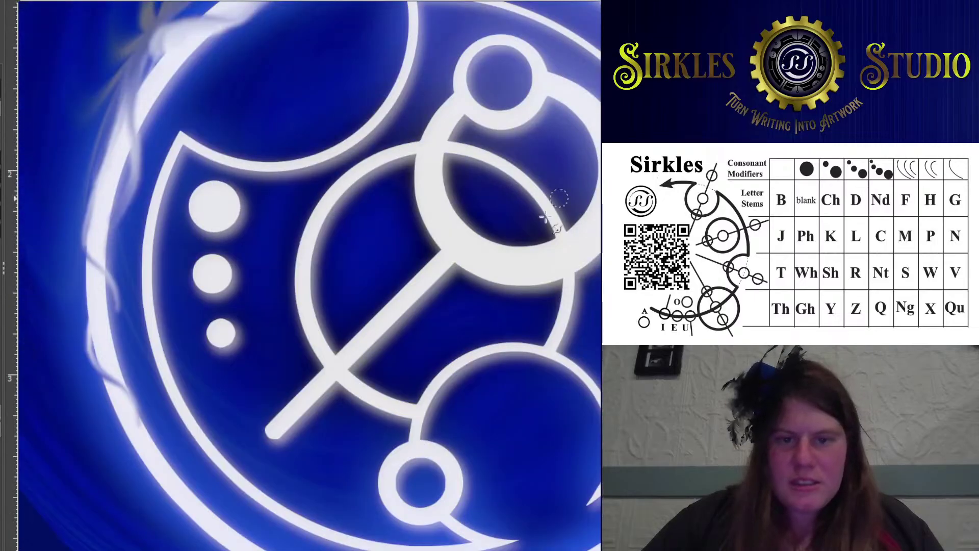
pyautogui.moveTo(588, 396); pyautogui.dragTo(374, 224)
pyautogui.scroll(-1, 289, 324)
pyautogui.scroll(3, 342, 371)
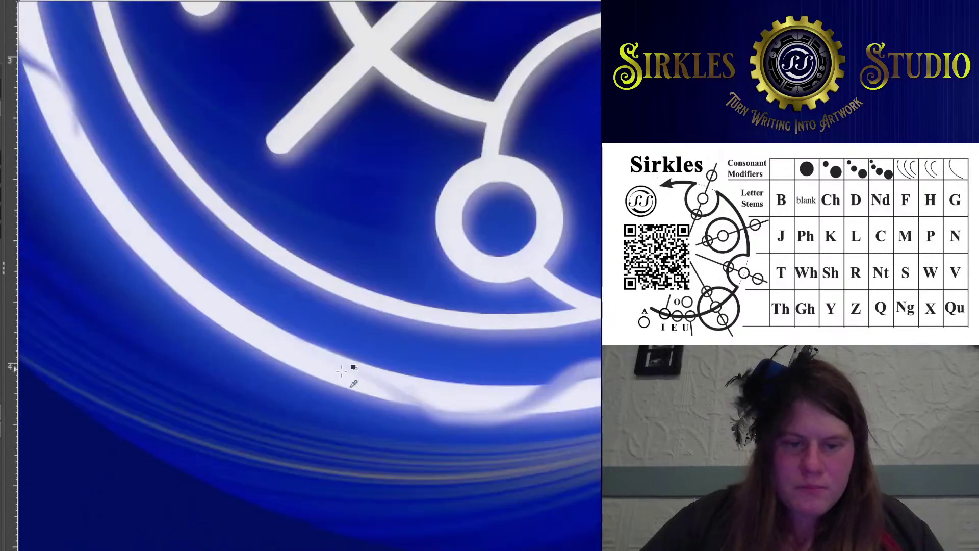
pyautogui.moveTo(415, 403)
pyautogui.mouseDown()
pyautogui.moveTo(335, 351)
pyautogui.moveTo(312, 354)
pyautogui.moveTo(338, 363)
pyautogui.moveTo(296, 369)
pyautogui.moveTo(231, 341)
pyautogui.moveTo(225, 256)
pyautogui.moveTo(293, 216)
pyautogui.moveTo(186, 236)
pyautogui.mouseUp()
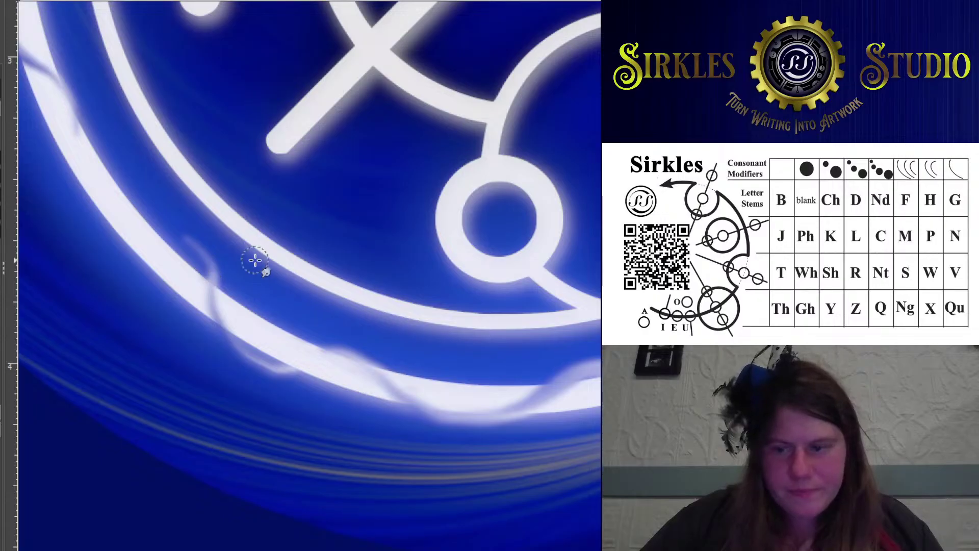
pyautogui.moveTo(212, 266)
pyautogui.mouseDown()
pyautogui.moveTo(217, 331)
pyautogui.moveTo(250, 366)
pyautogui.moveTo(345, 347)
pyautogui.moveTo(311, 361)
pyautogui.moveTo(311, 346)
pyautogui.moveTo(285, 365)
pyautogui.moveTo(252, 364)
pyautogui.moveTo(231, 348)
pyautogui.moveTo(219, 293)
pyautogui.moveTo(212, 337)
pyautogui.moveTo(242, 361)
pyautogui.moveTo(268, 364)
pyautogui.moveTo(310, 349)
pyautogui.moveTo(256, 367)
pyautogui.moveTo(213, 347)
pyautogui.moveTo(217, 260)
pyautogui.moveTo(204, 237)
pyautogui.mouseUp()
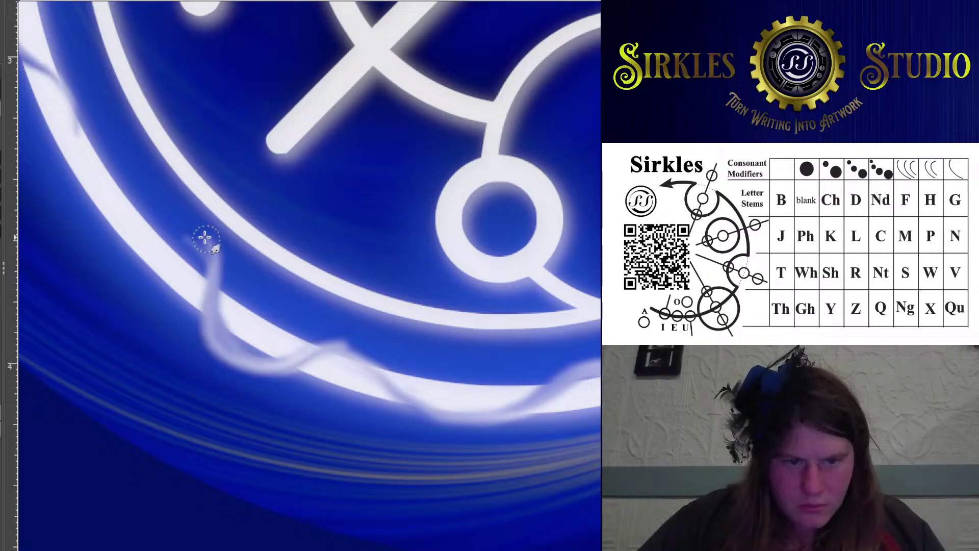
# Smudge a wisp from the lower right gold streaks up along the outer ring's right side
pyautogui.hotkey('ctrl', '-')
pyautogui.hotkey('ctrl', '-')
pyautogui.scroll(2, 403, 209)
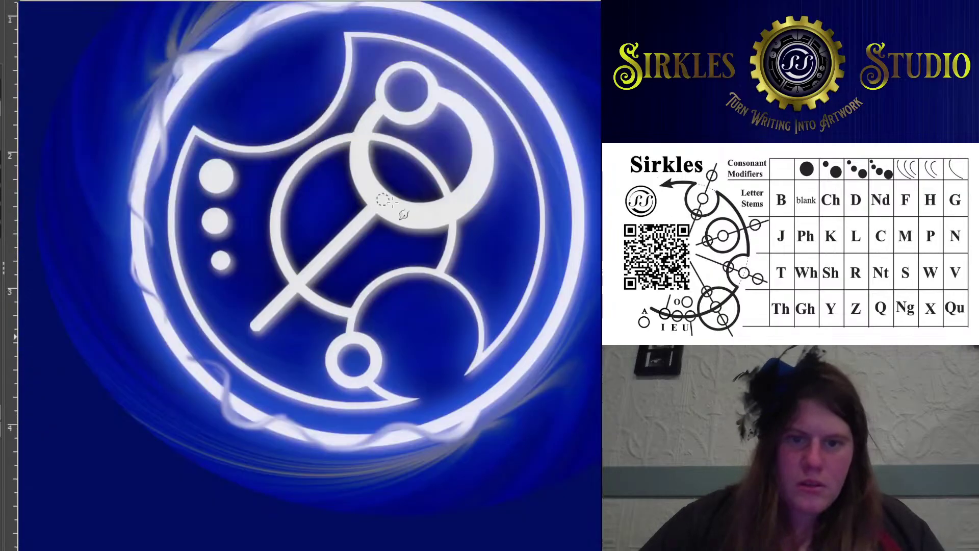
pyautogui.scroll(2, 415, 291)
pyautogui.scroll(3, 378, 404)
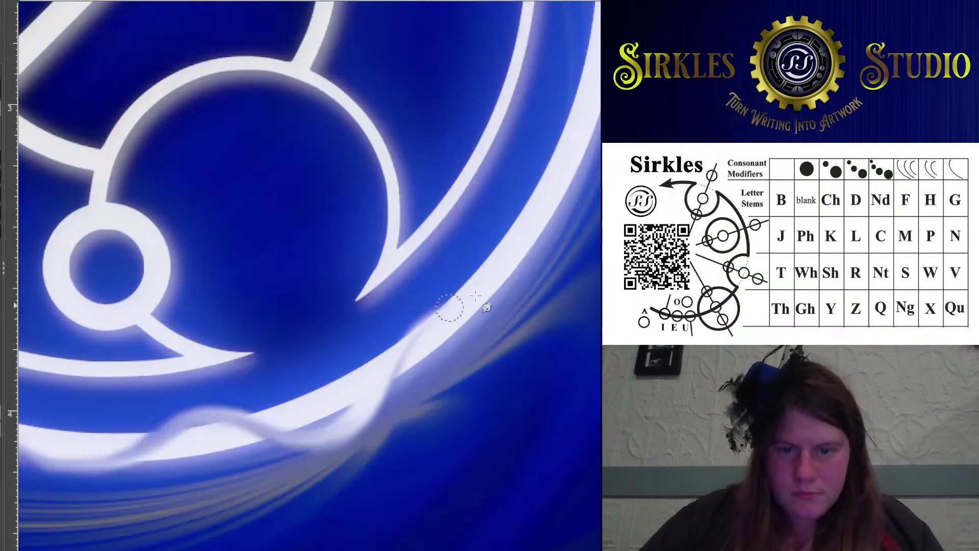
pyautogui.moveTo(476, 296)
pyautogui.mouseDown()
pyautogui.moveTo(415, 361)
pyautogui.moveTo(494, 301)
pyautogui.moveTo(485, 302)
pyautogui.moveTo(564, 163)
pyautogui.moveTo(437, 331)
pyautogui.moveTo(496, 247)
pyautogui.moveTo(491, 142)
pyautogui.moveTo(499, 153)
pyautogui.moveTo(516, 78)
pyautogui.mouseUp()
pyautogui.scroll(2, 505, 250)
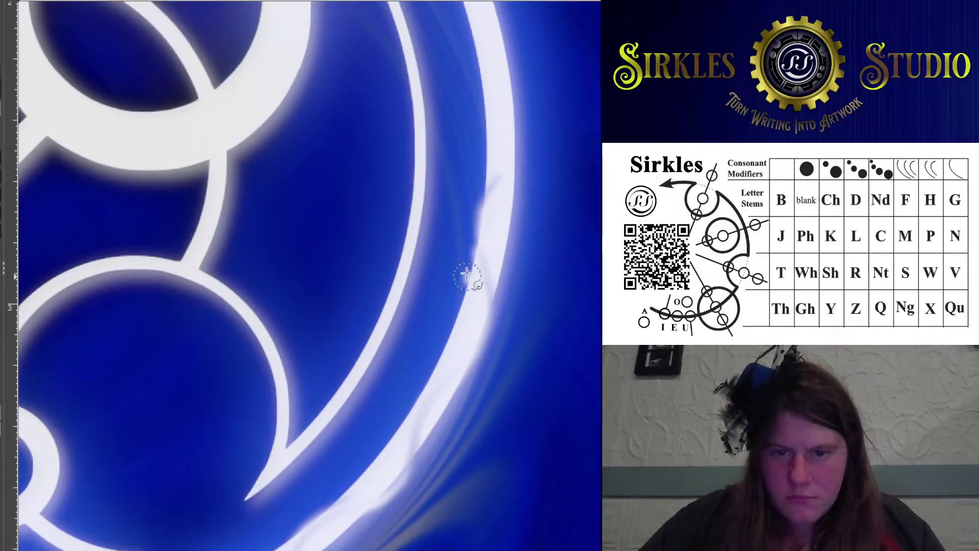
# Smudge crossing wisps along the outer ring's right side, weaving them across both edges of the white band
pyautogui.moveTo(467, 274)
pyautogui.mouseDown()
pyautogui.moveTo(492, 188)
pyautogui.moveTo(499, 297)
pyautogui.mouseUp()
pyautogui.moveTo(476, 255)
pyautogui.mouseDown()
pyautogui.moveTo(477, 219)
pyautogui.moveTo(519, 145)
pyautogui.moveTo(520, 92)
pyautogui.moveTo(515, 196)
pyautogui.moveTo(520, 161)
pyautogui.moveTo(484, 227)
pyautogui.mouseUp()
pyautogui.moveTo(492, 308); pyautogui.dragTo(462, 368)
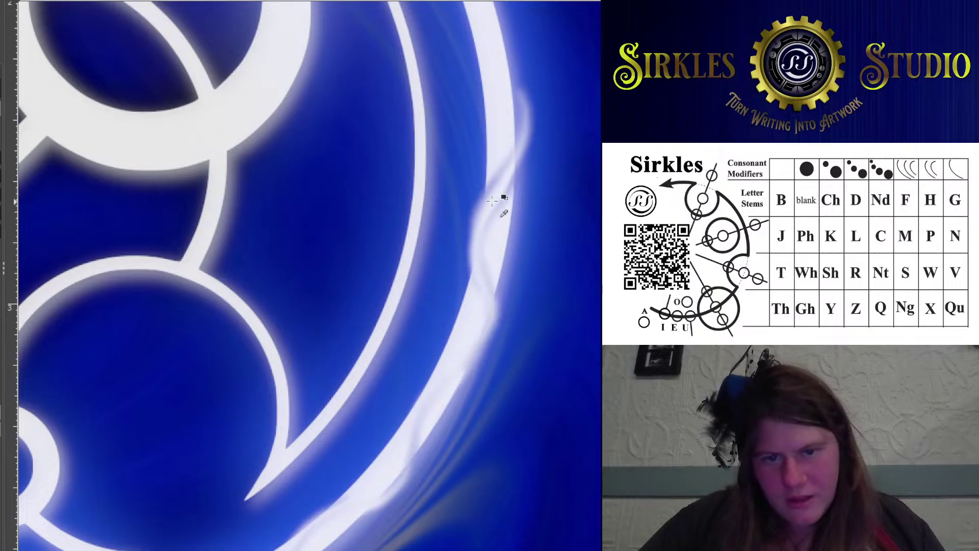
pyautogui.moveTo(505, 180)
pyautogui.mouseDown()
pyautogui.moveTo(466, 241)
pyautogui.moveTo(488, 306)
pyautogui.moveTo(482, 365)
pyautogui.moveTo(397, 434)
pyautogui.moveTo(391, 447)
pyautogui.moveTo(446, 409)
pyautogui.moveTo(422, 428)
pyautogui.moveTo(403, 426)
pyautogui.moveTo(388, 504)
pyautogui.mouseUp()
pyautogui.scroll(-3, 405, 465)
pyautogui.scroll(-1, 383, 291)
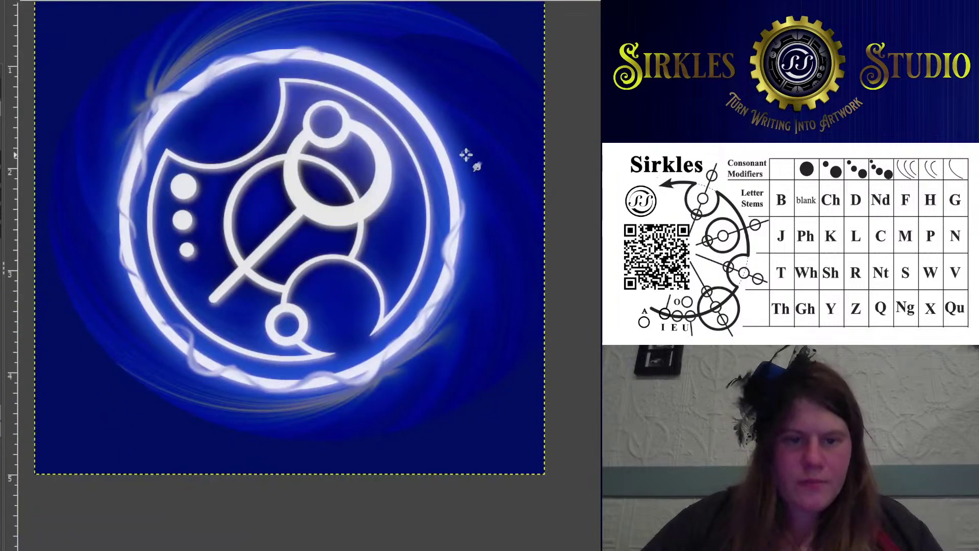
# Smudge a wavy wisp around the outer ring's upper right, from the existing wisp at the top down toward the right side
pyautogui.scroll(3, 454, 94)
pyautogui.scroll(2, 297, 145)
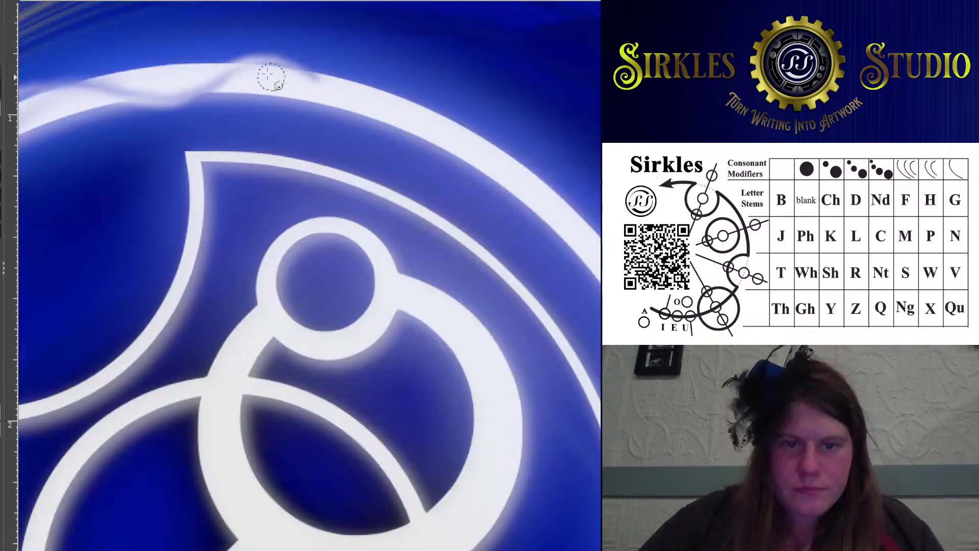
pyautogui.moveTo(271, 82)
pyautogui.mouseDown()
pyautogui.moveTo(286, 105)
pyautogui.moveTo(319, 113)
pyautogui.moveTo(439, 98)
pyautogui.moveTo(477, 130)
pyautogui.moveTo(526, 198)
pyautogui.mouseUp()
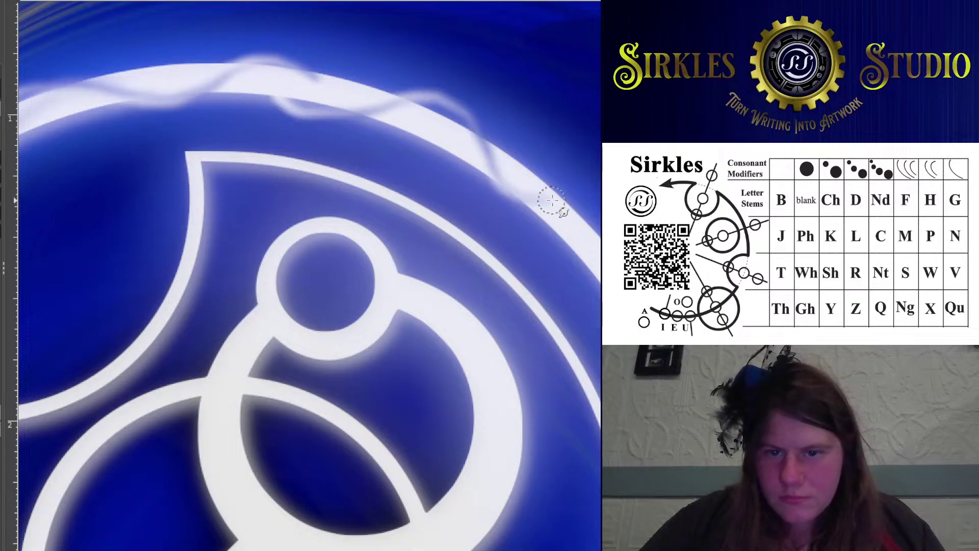
pyautogui.moveTo(287, 103)
pyautogui.mouseDown()
pyautogui.moveTo(415, 92)
pyautogui.moveTo(445, 101)
pyautogui.moveTo(465, 116)
pyautogui.moveTo(501, 187)
pyautogui.moveTo(593, 226)
pyautogui.mouseUp()
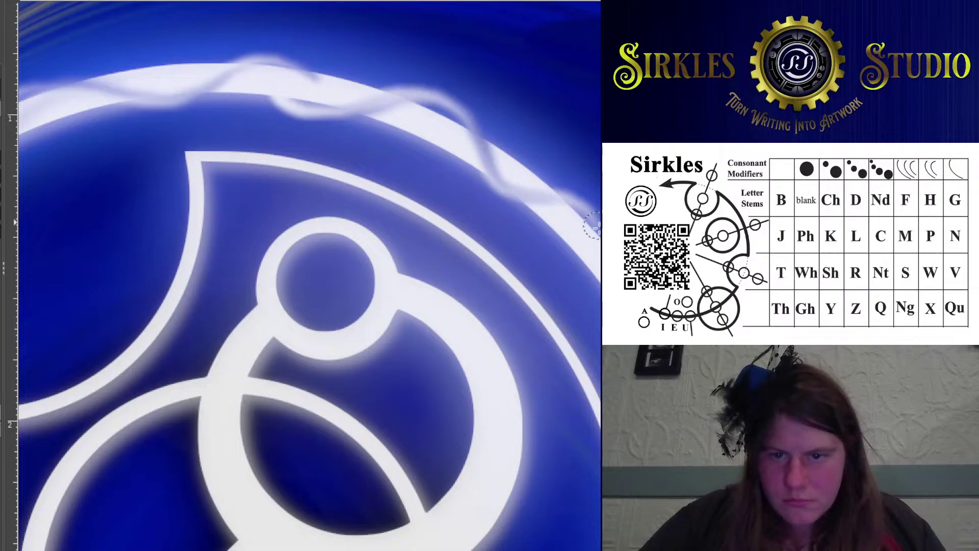
pyautogui.scroll(-5, 597, 257)
pyautogui.scroll(3, 288, 107)
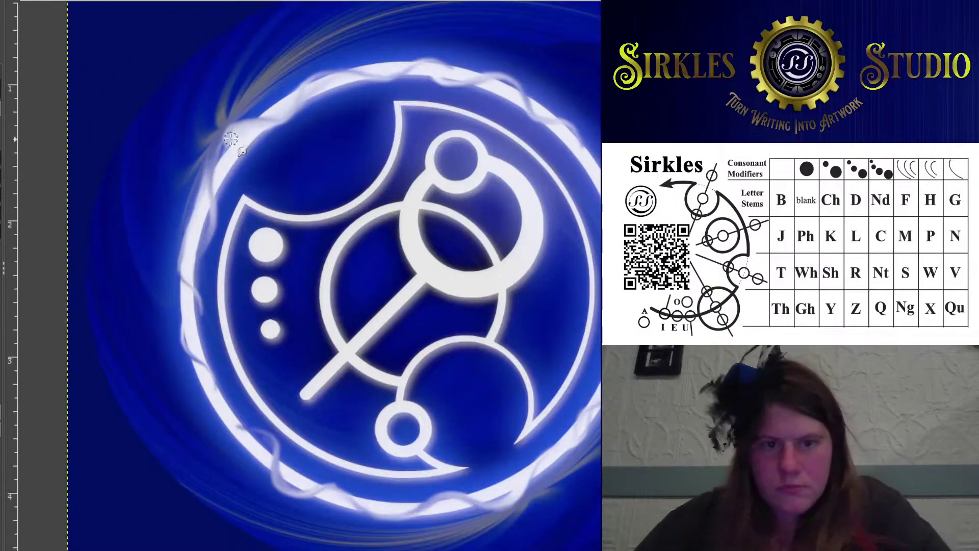
# Smudge white from the outer ring's upper left outward along the gold streaks
pyautogui.moveTo(235, 140); pyautogui.dragTo(262, 87)
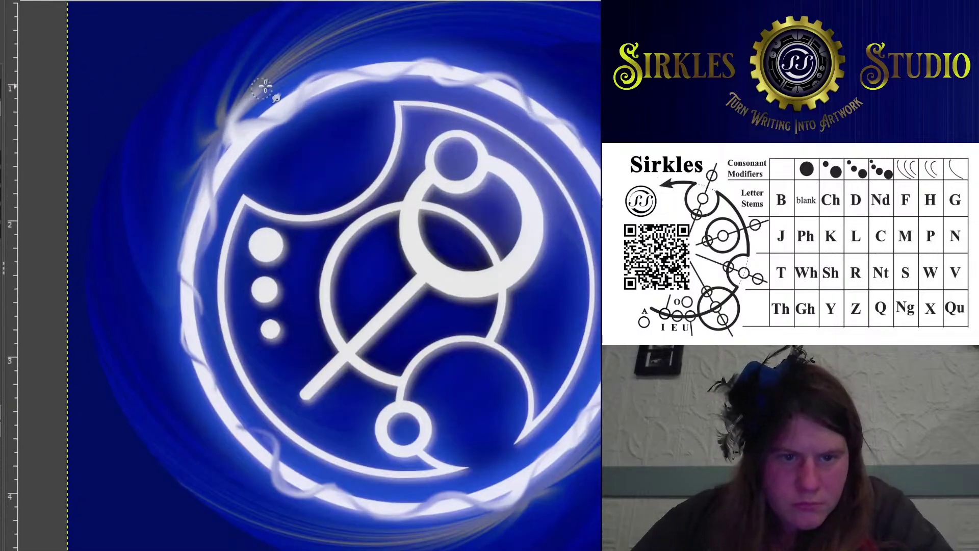
pyautogui.moveTo(236, 140)
pyautogui.mouseDown()
pyautogui.moveTo(269, 85)
pyautogui.moveTo(312, 53)
pyautogui.moveTo(568, 29)
pyautogui.mouseUp()
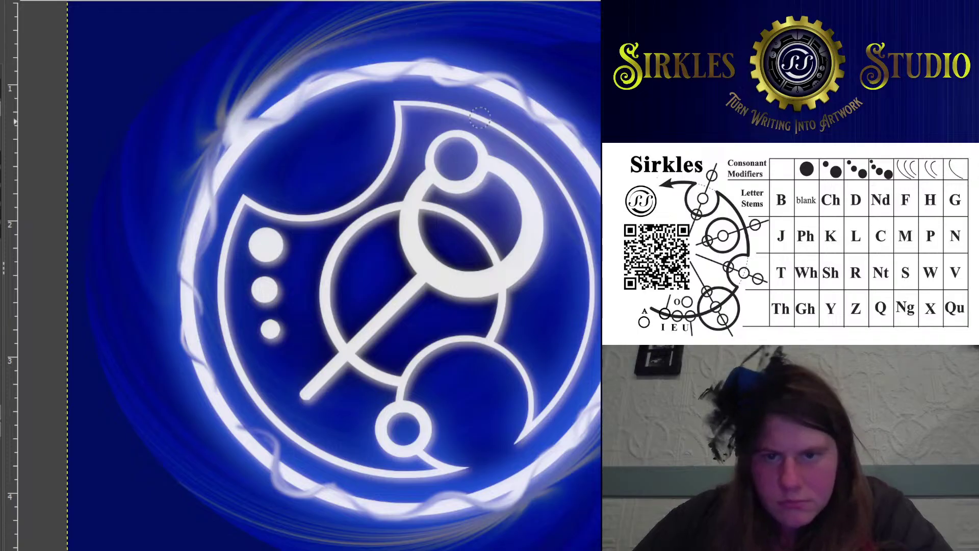
pyautogui.scroll(-2, 505, 219)
pyautogui.hscroll(2, 505, 219)
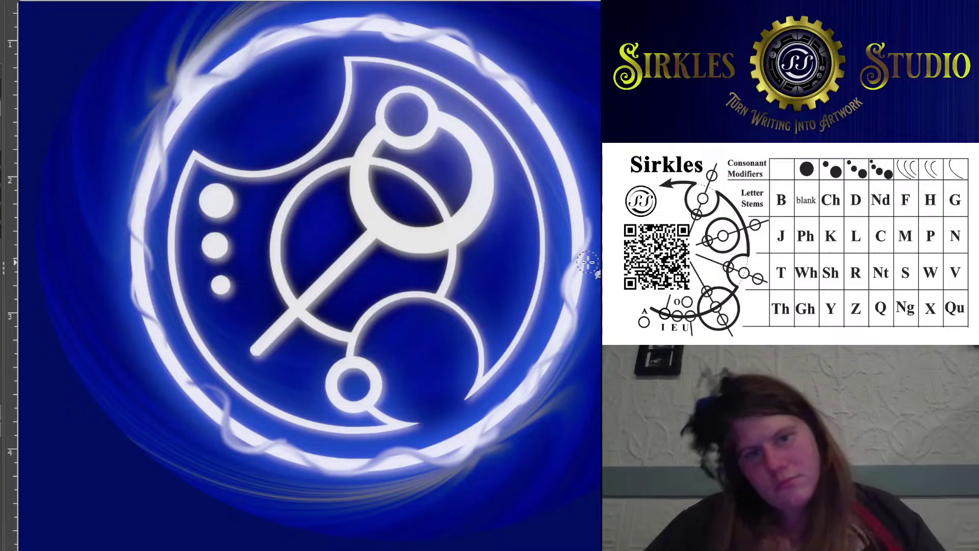
pyautogui.scroll(-2, 515, 304)
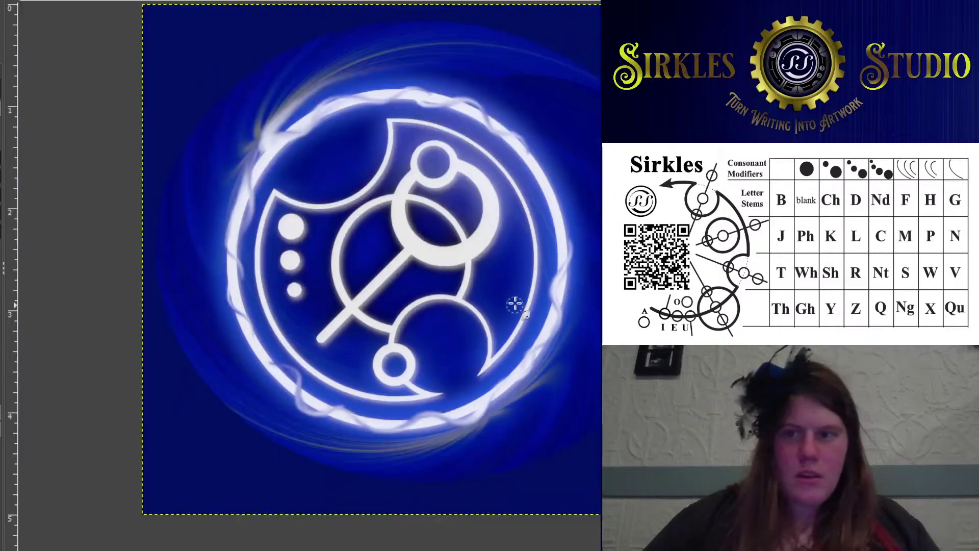
# Brighten the Sirkle's white glow and the upper left streaks, undoing the overly strong last application
pyautogui.scroll(3, 512, 94)
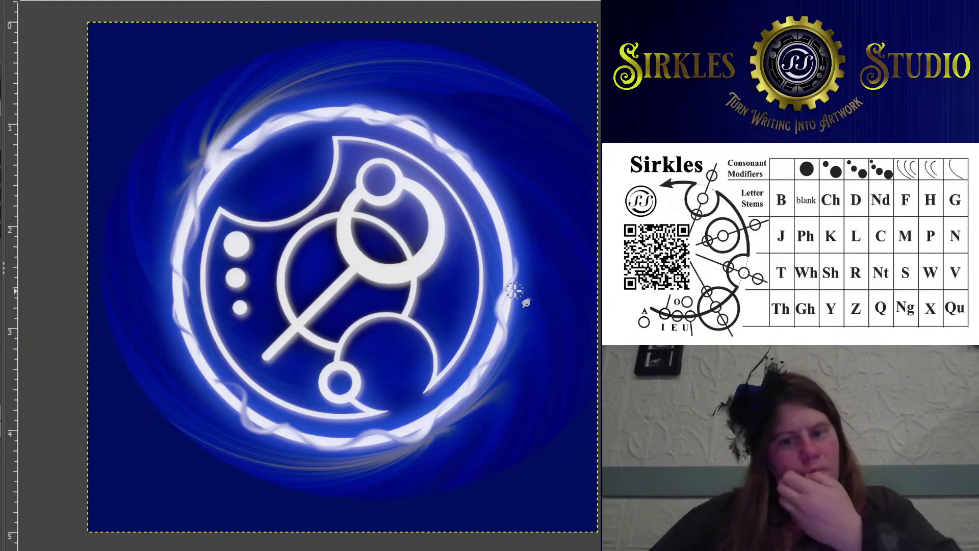
pyautogui.hotkey('ctrl', 'shift', 'd')
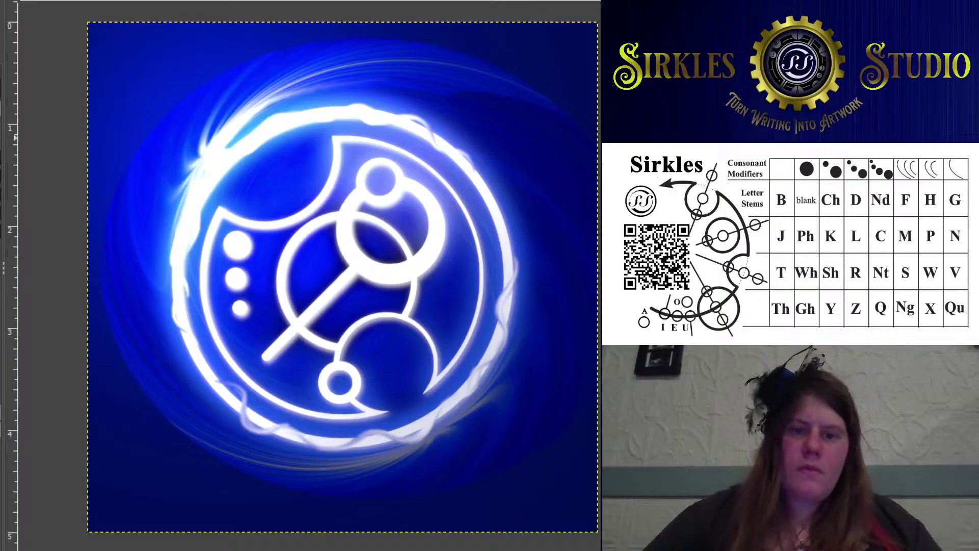
pyautogui.hotkey('ctrl', 'z')
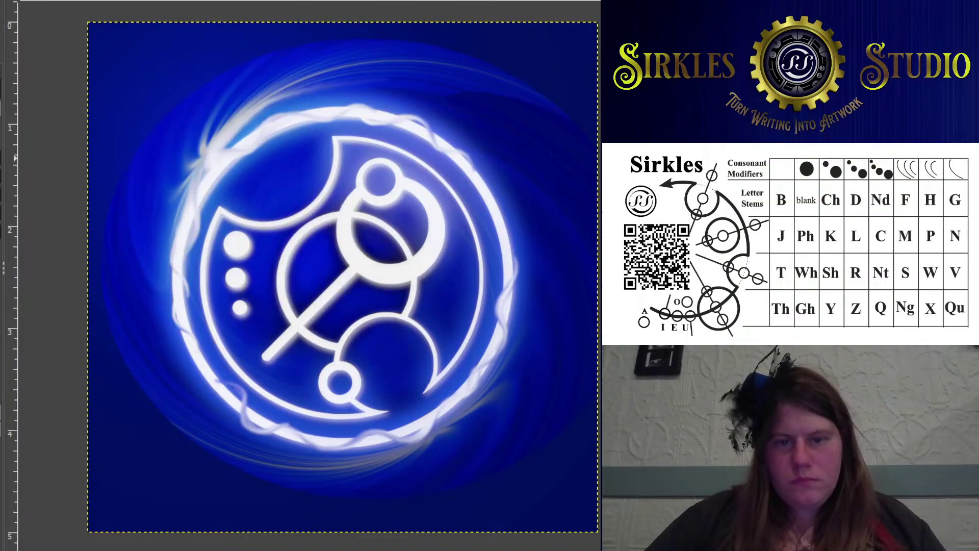
pyautogui.scroll(-1, 392, 192)
pyautogui.scroll(1, 396, 194)
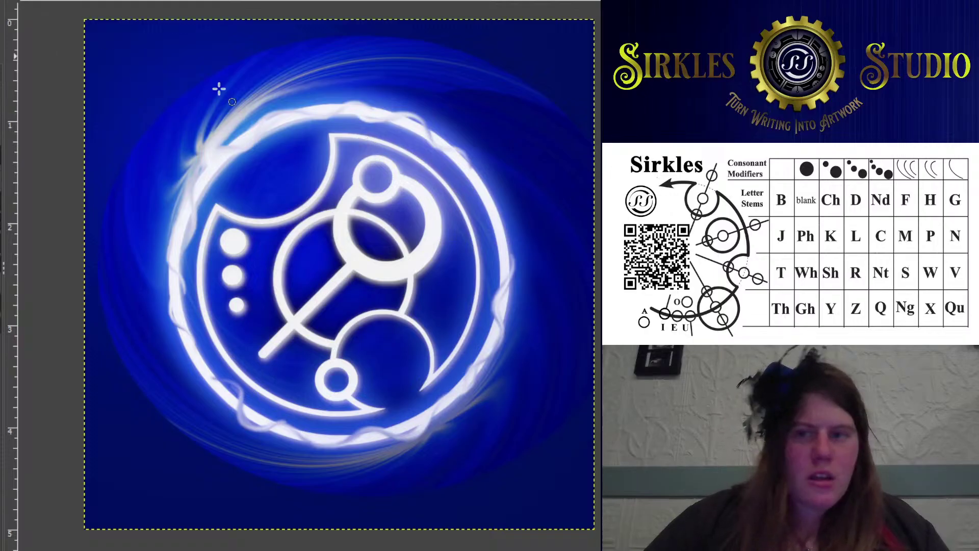
pyautogui.scroll(-1, 219, 88)
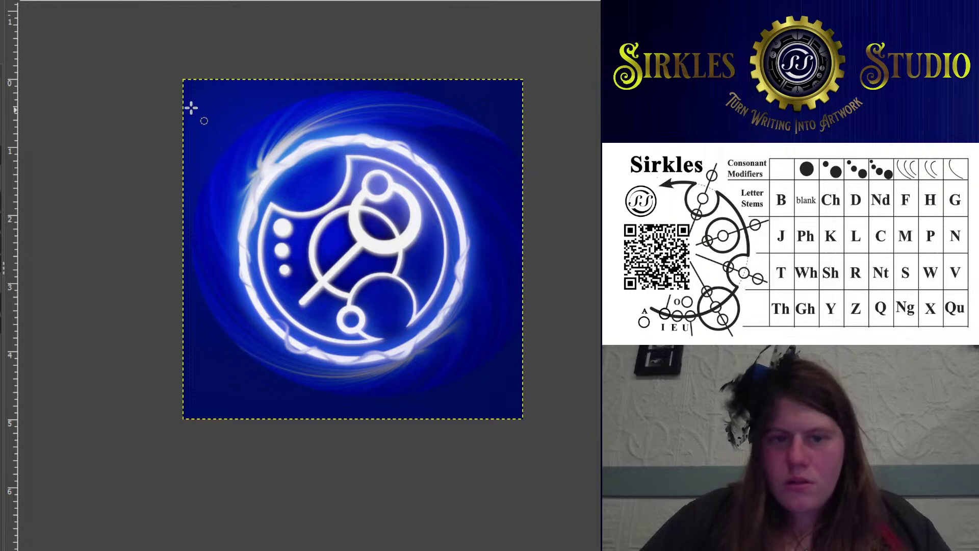
# Select a centred circle about 4 inches wide around the Sirkle, clear everything outside it to transparency, and remove the selection
pyautogui.moveTo(184, 55); pyautogui.dragTo(388, 254)
pyautogui.moveTo(558, 6); pyautogui.dragTo(523, 79)
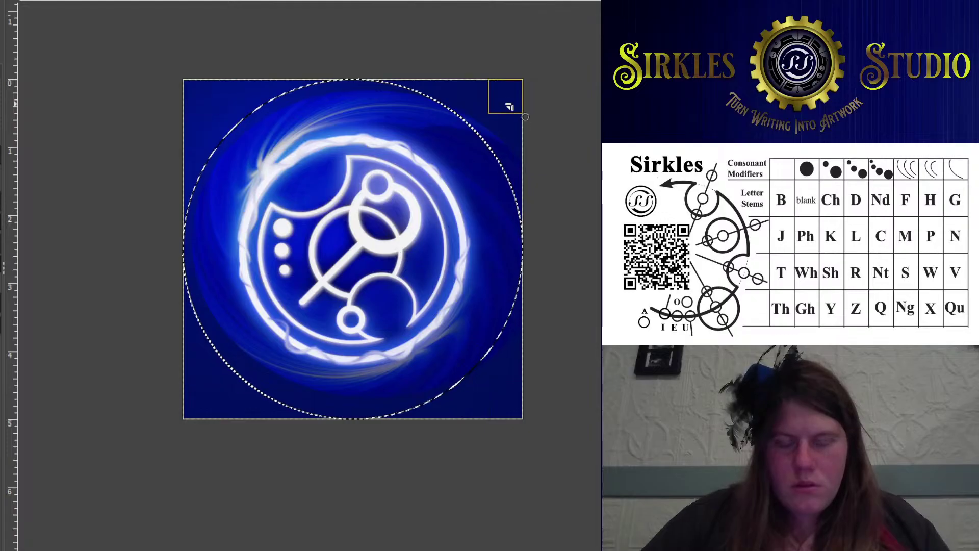
pyautogui.moveTo(525, 117); pyautogui.dragTo(485, 138)
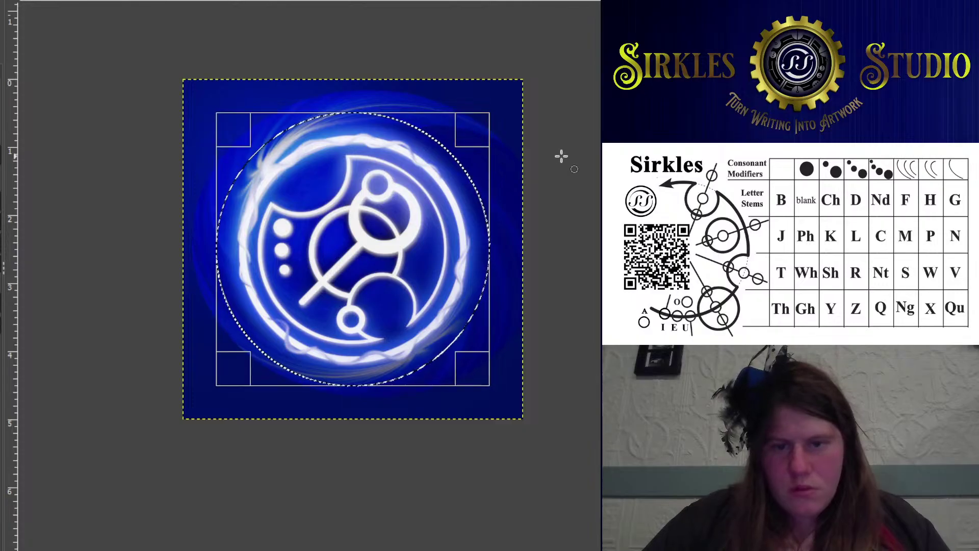
pyautogui.hotkey('ctrl', 'shift', 'a')
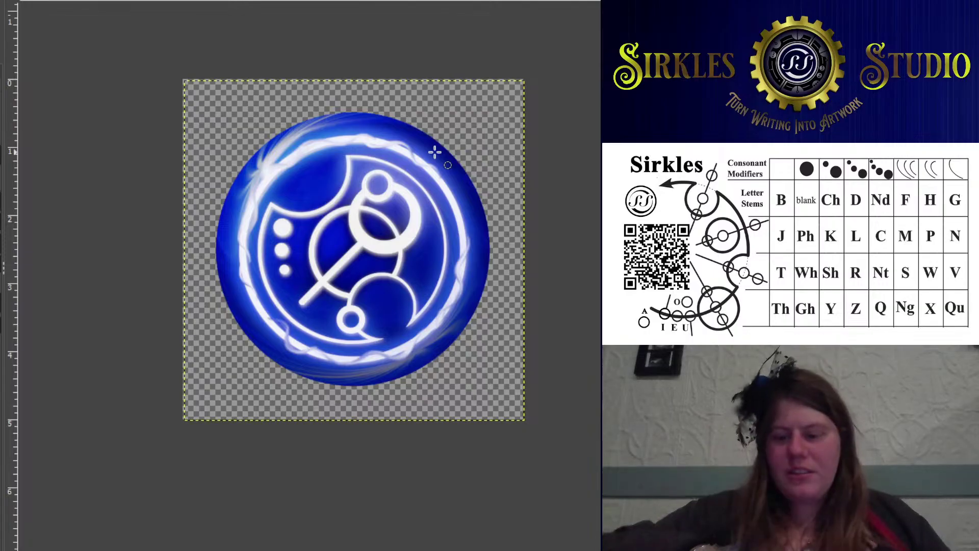
pyautogui.scroll(-1, 434, 152)
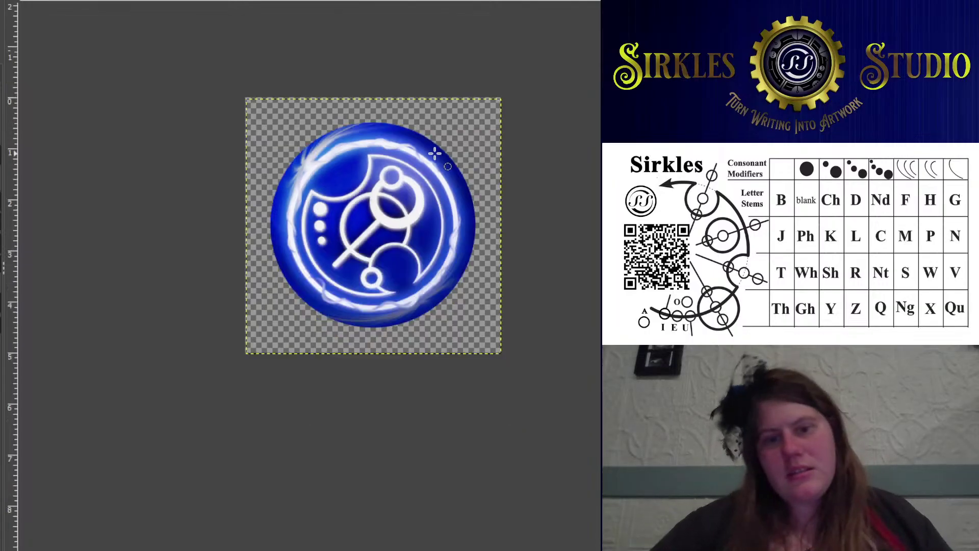
pyautogui.scroll(1, 441, 139)
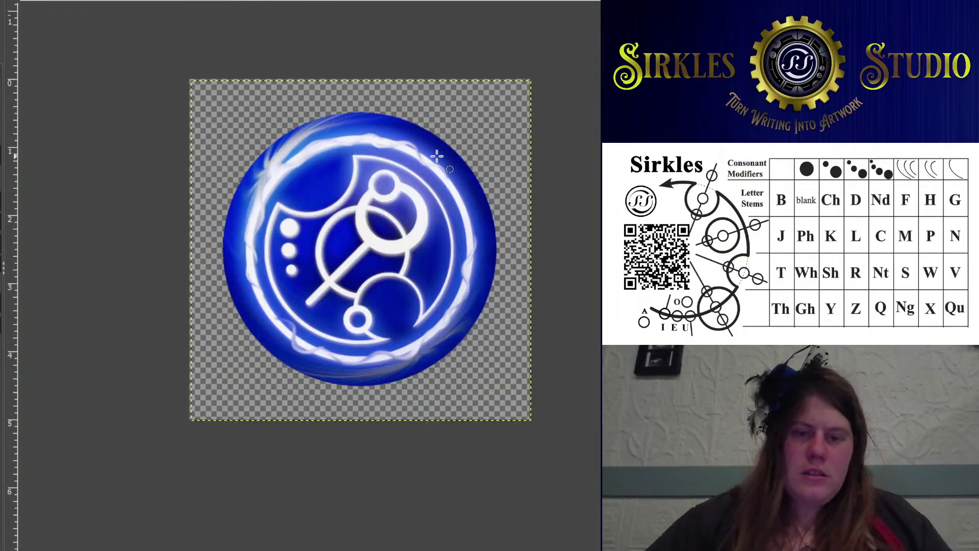
# Try brightening the glowing blue glyph artwork and applying Lighting Effects to it, and undo both changes
pyautogui.scroll(1, 359, 283)
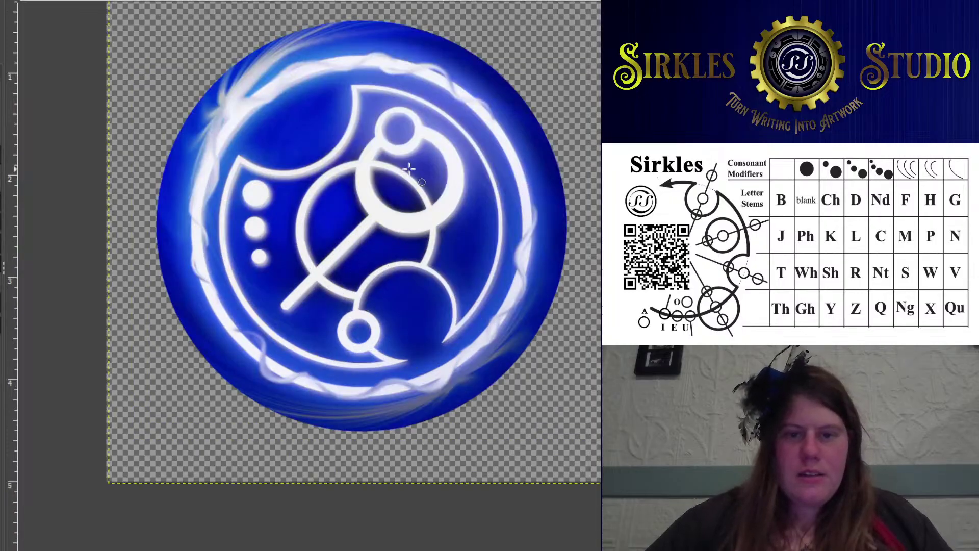
pyautogui.scroll(3, 340, 161)
pyautogui.scroll(-1, 382, 191)
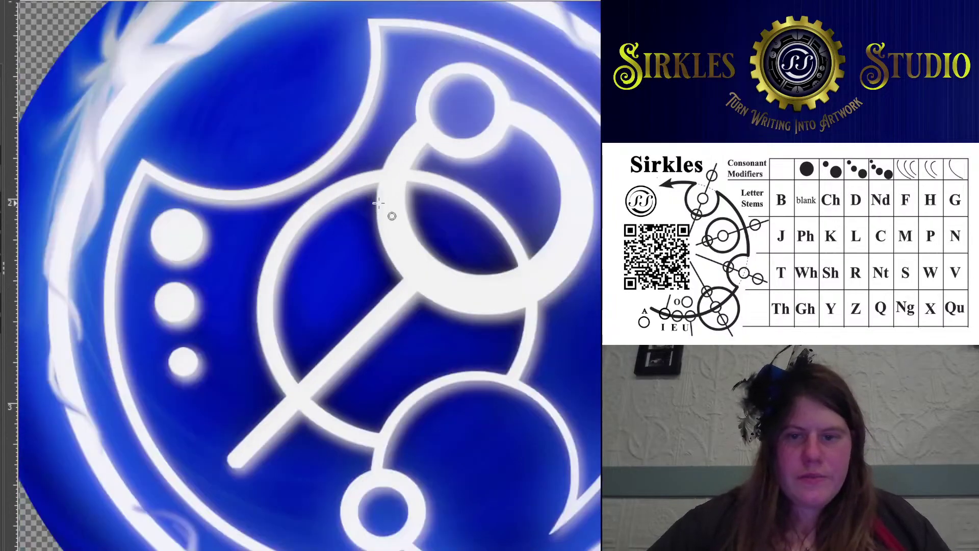
pyautogui.scroll(-1, 390, 215)
pyautogui.press('pageup')
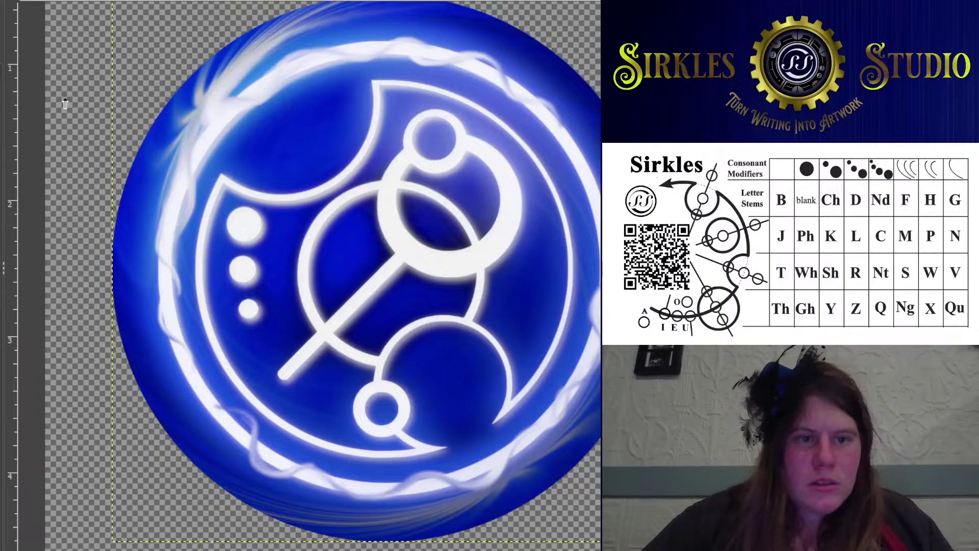
pyautogui.hotkey('ctrl', 'shift', 'd')
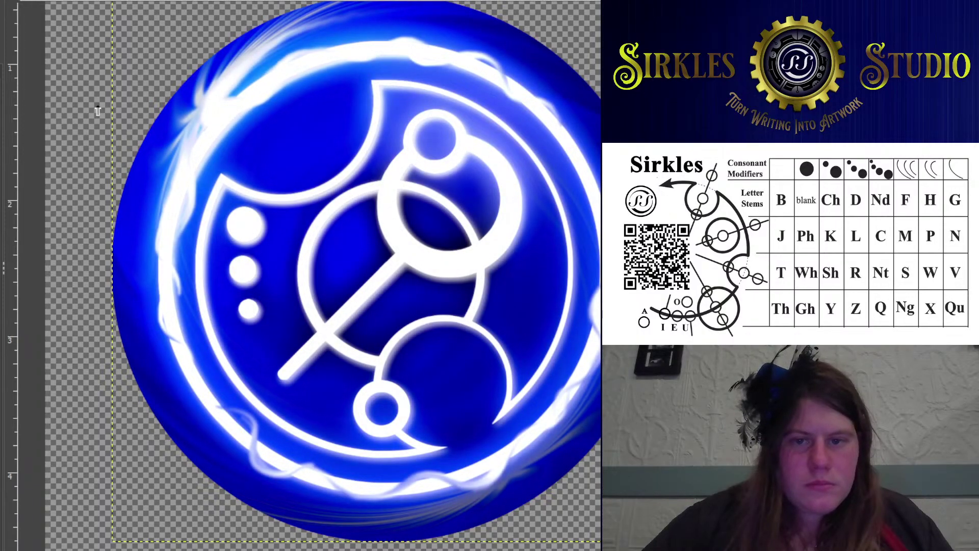
pyautogui.hotkey('ctrl', 'z')
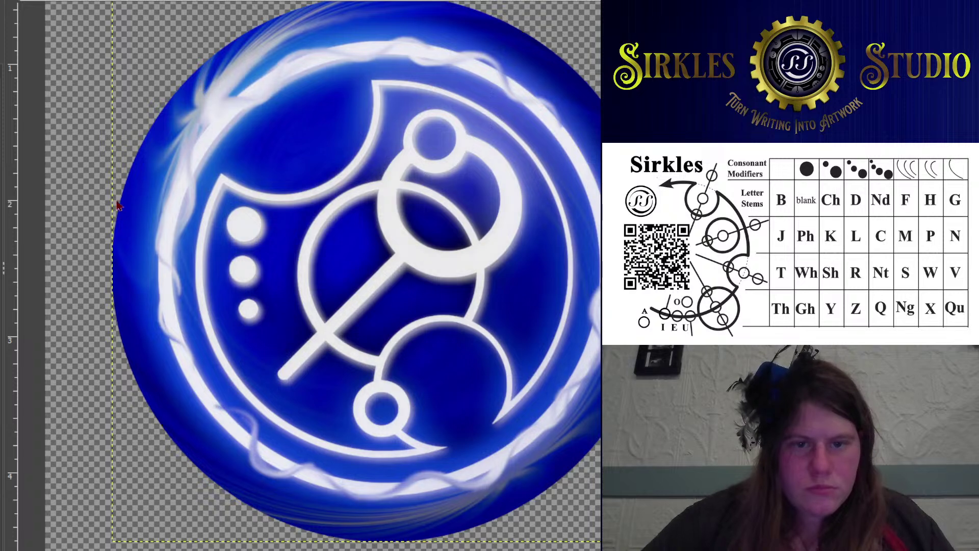
pyautogui.scroll(-2, 514, 222)
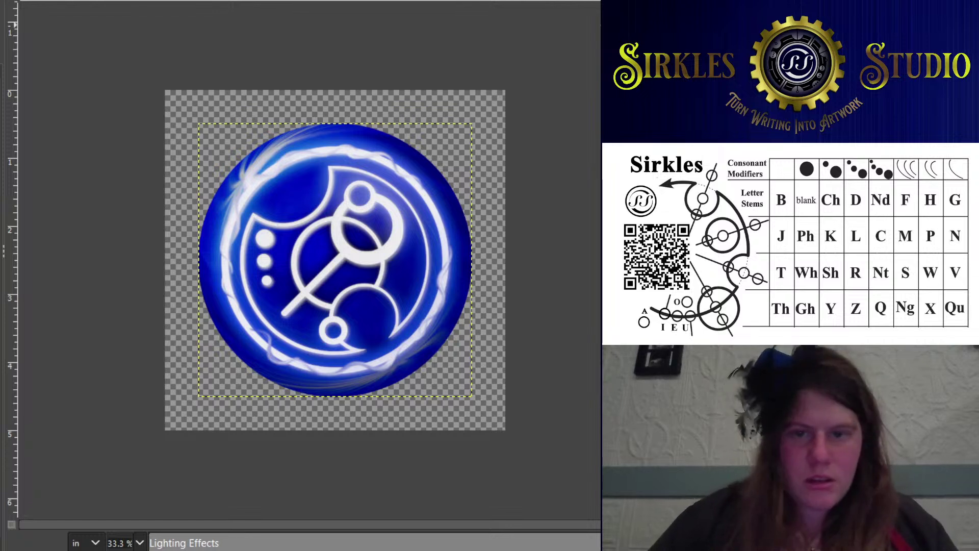
pyautogui.hotkey('ctrl', 'z')
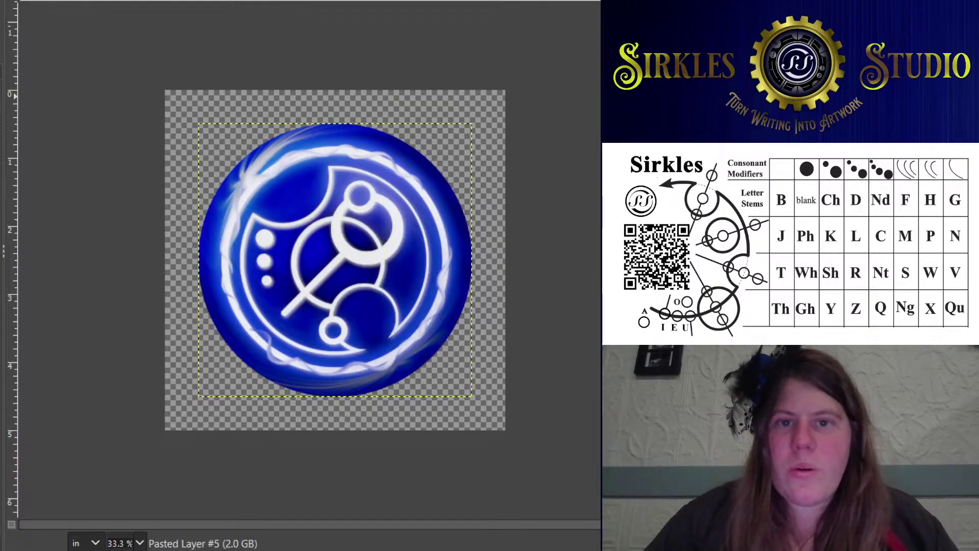
# Hide the finished artwork's layers, show the SHUT UP.svg glyph over the blue swirl, and merge the swirl into the solid background layer
pyautogui.press('Tab')
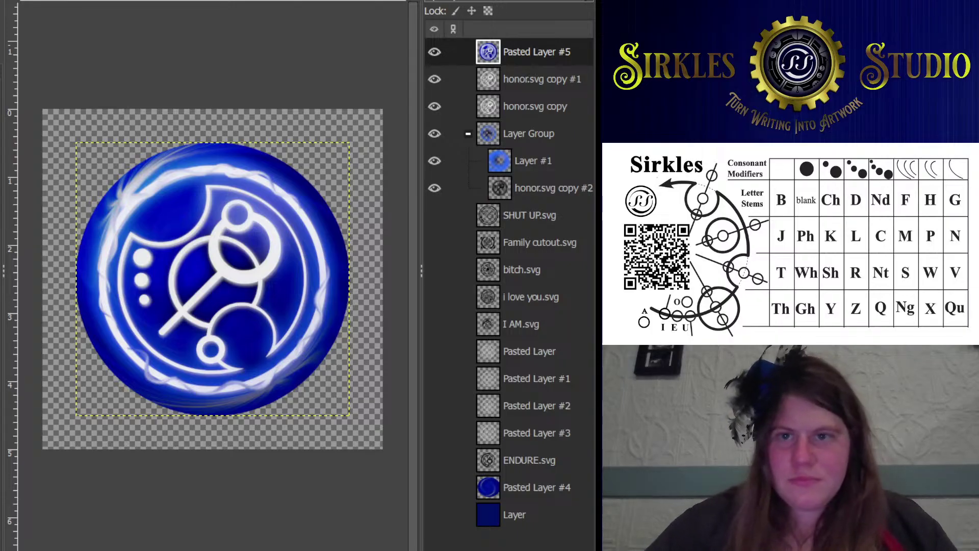
pyautogui.press('Tab')
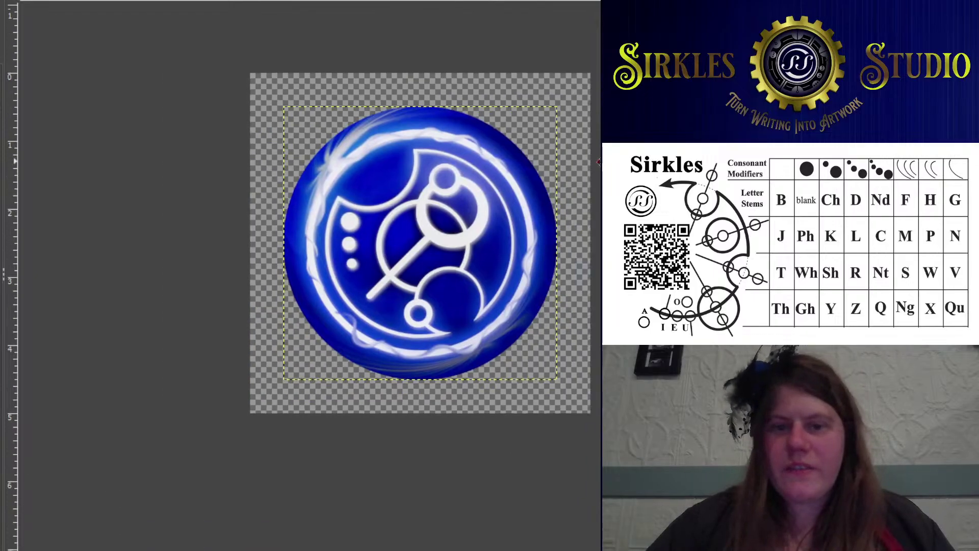
pyautogui.scroll(-1, 596, 160)
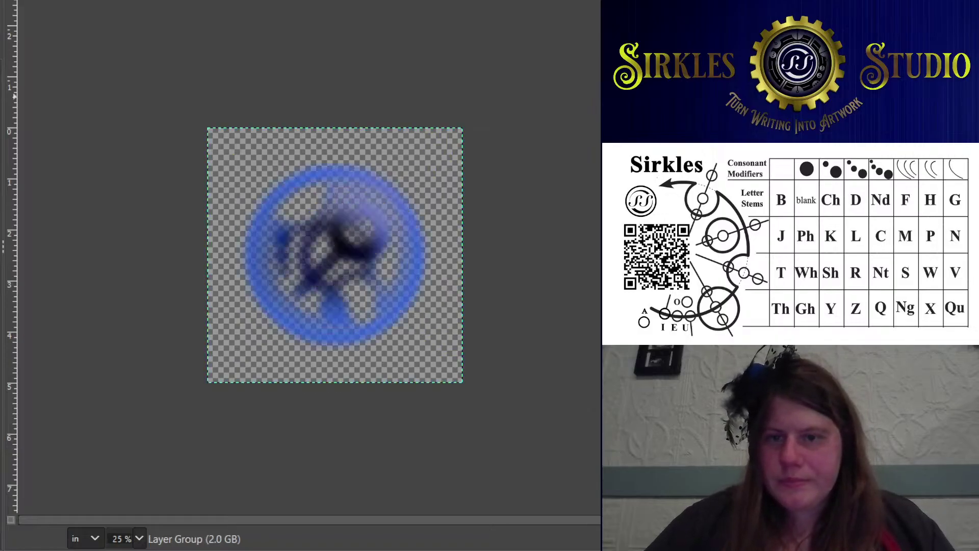
pyautogui.hotkey('ctrl', 'z')
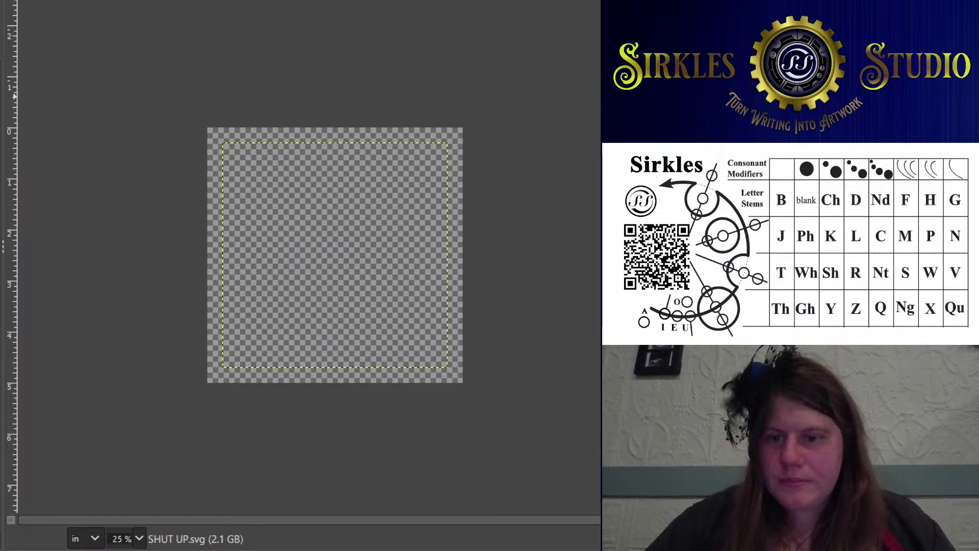
pyautogui.hotkey('ctrl', 'z')
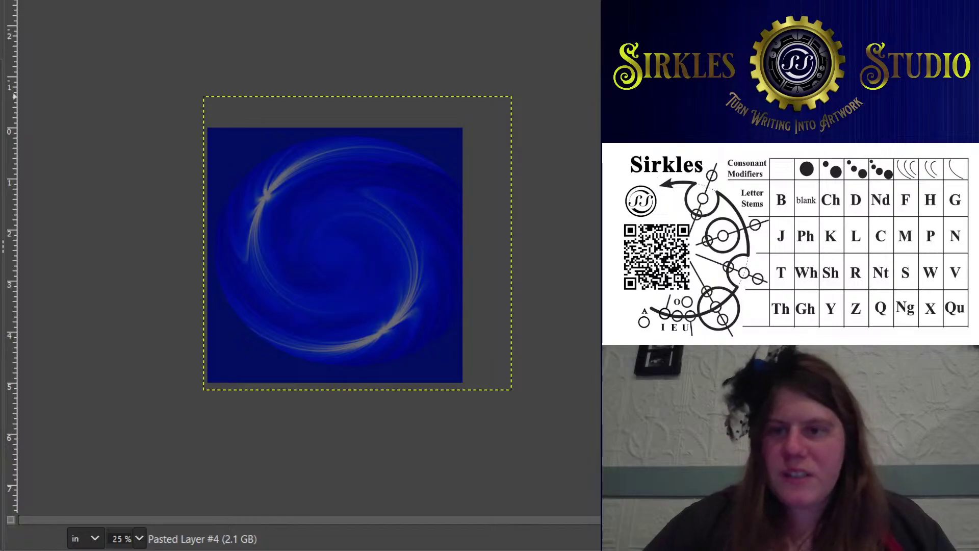
pyautogui.scroll(1, 228, 279)
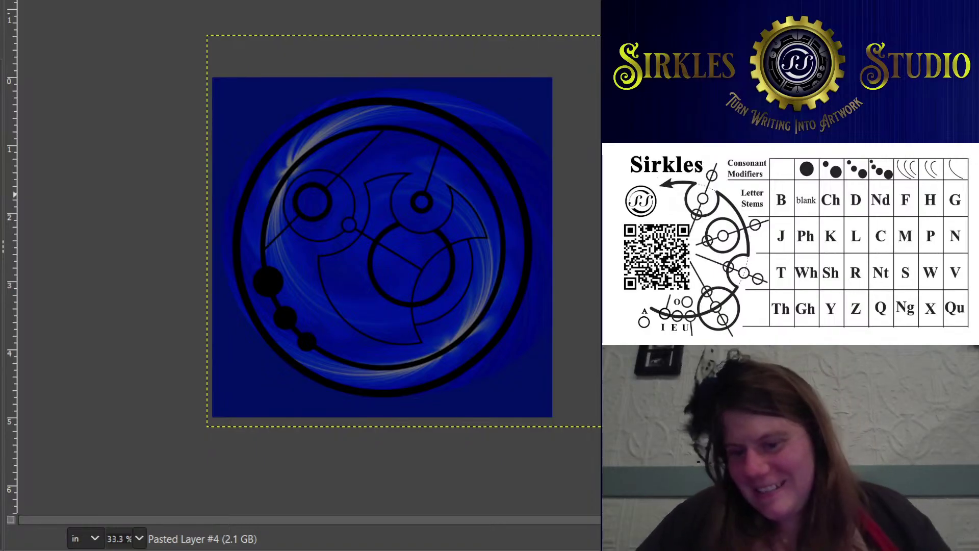
pyautogui.hotkey('ctrl', 'm')
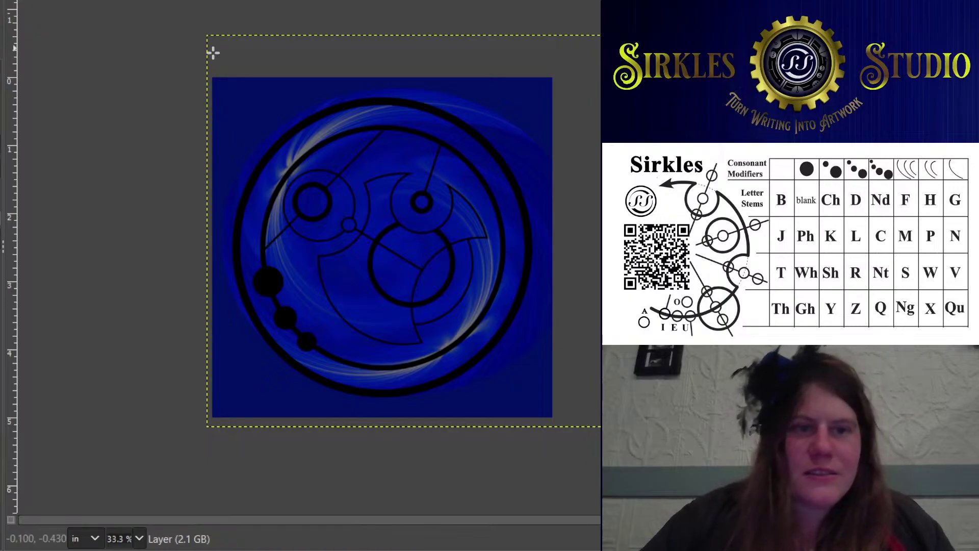
pyautogui.scroll(-1, 213, 53)
pyautogui.click(258, 87)
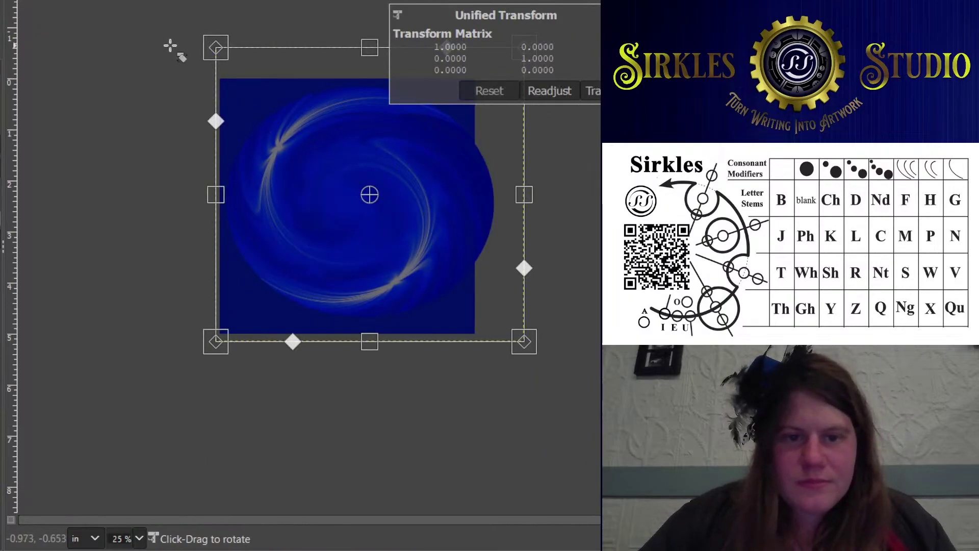
pyautogui.moveTo(217, 49); pyautogui.dragTo(165, 4)
pyautogui.moveTo(214, 340); pyautogui.dragTo(221, 414)
pyautogui.press('Escape')
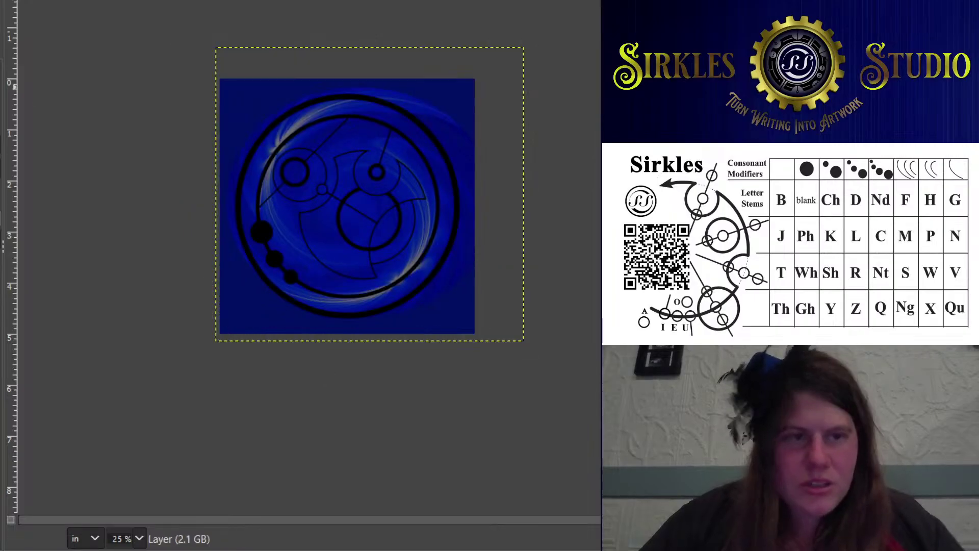
# Scale the merged swirl background up around its center and reposition it so the bright streaks frame the glyph's outer ring
pyautogui.hotkey('shift', 's')
pyautogui.click(218, 80)
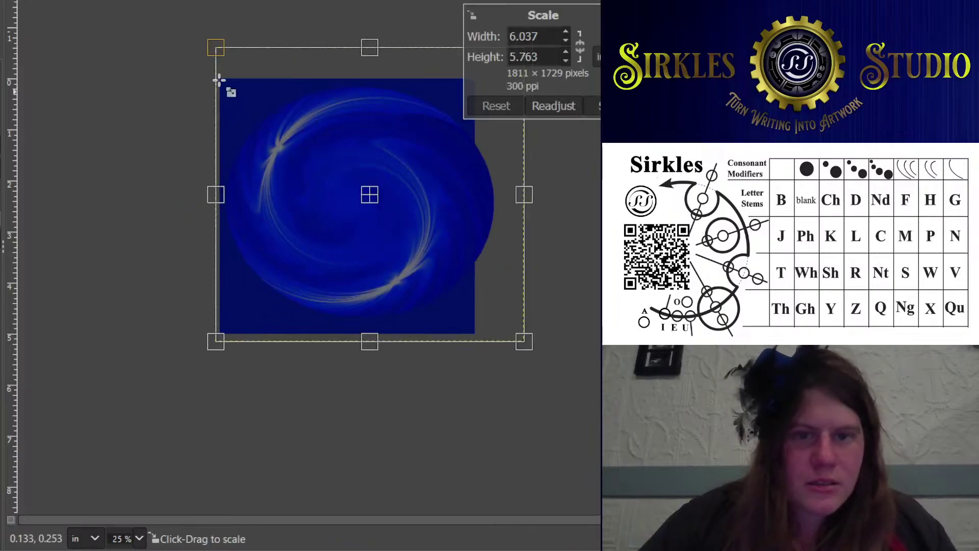
pyautogui.moveTo(218, 80); pyautogui.dragTo(170, 22)
pyautogui.press('Return')
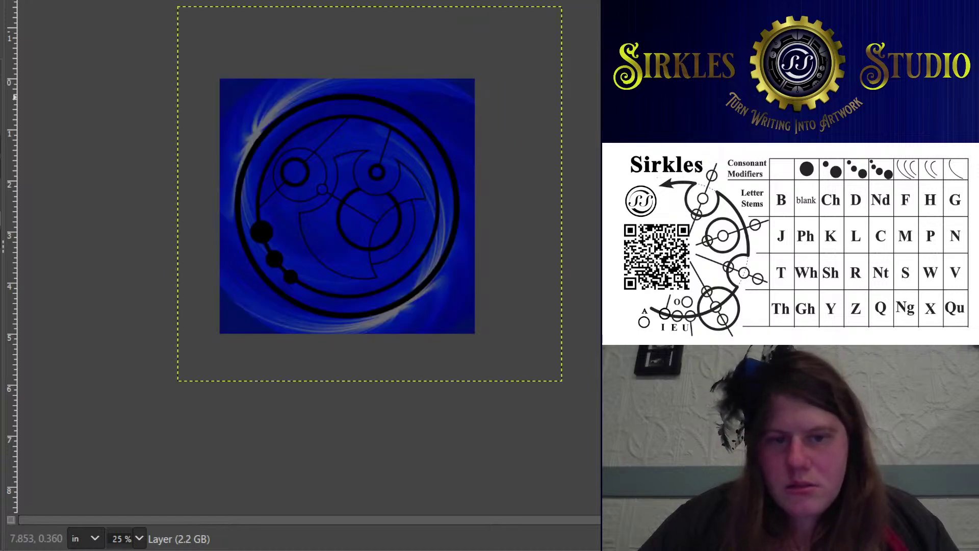
pyautogui.moveTo(437, 192); pyautogui.dragTo(429, 183)
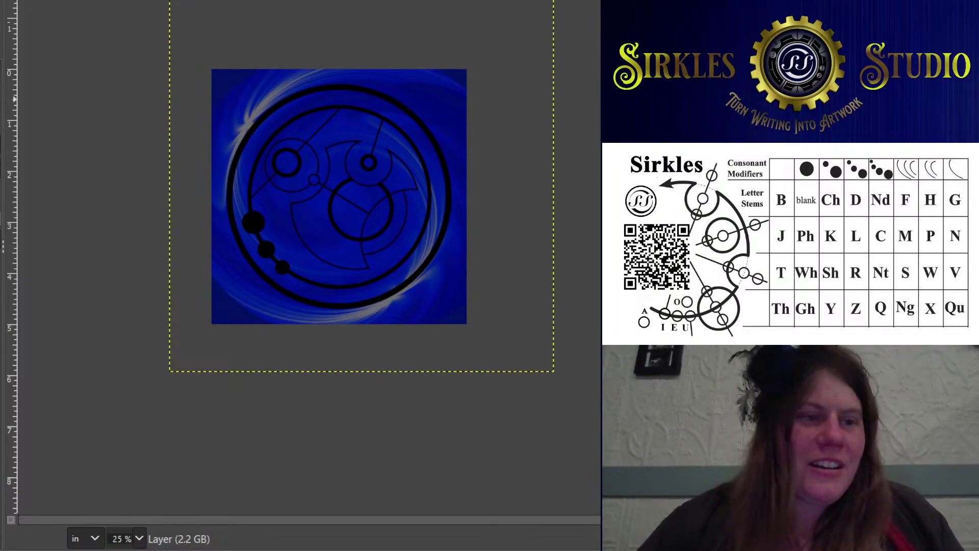
pyautogui.moveTo(483, 135); pyautogui.dragTo(484, 138)
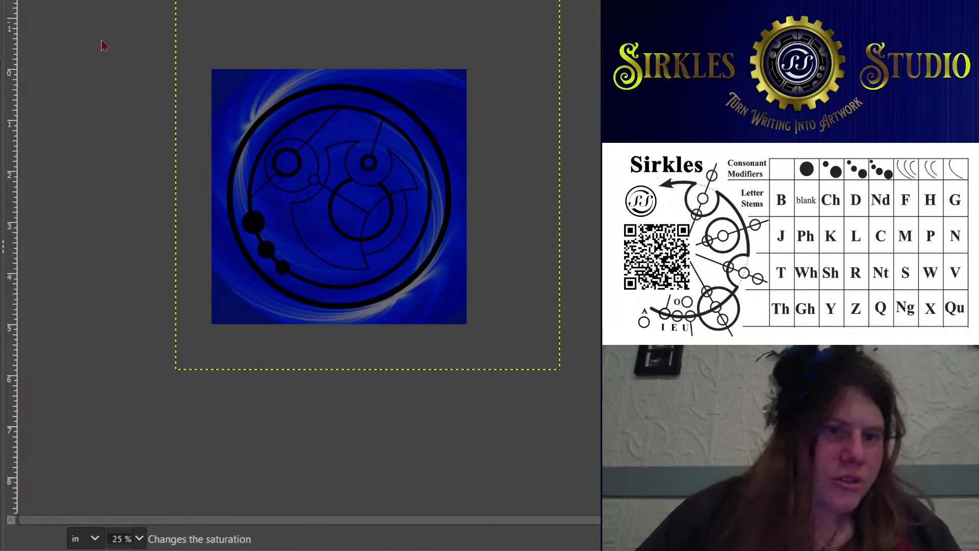
# Shift the hue of the swirl background from blue to red
pyautogui.click(92, 4)
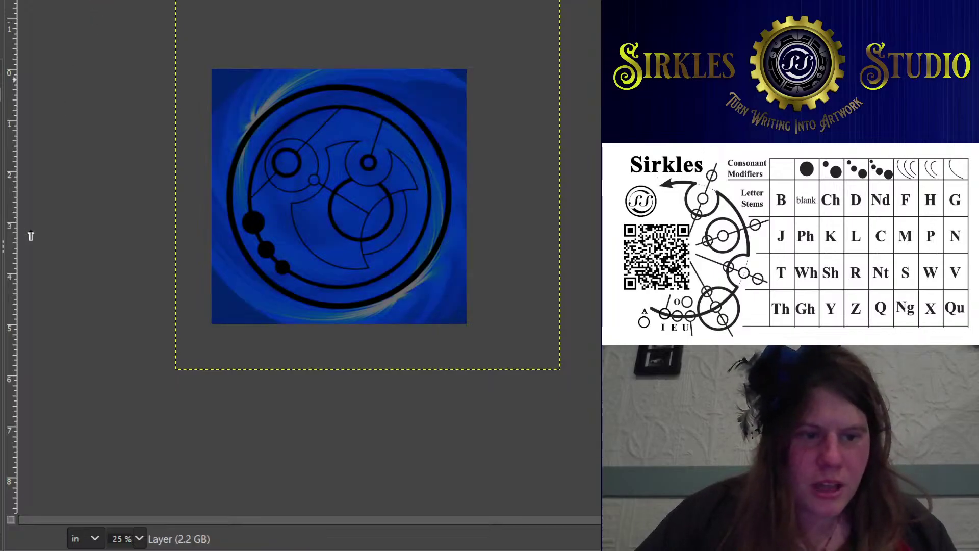
pyautogui.moveTo(0, 229); pyautogui.dragTo(57, 229)
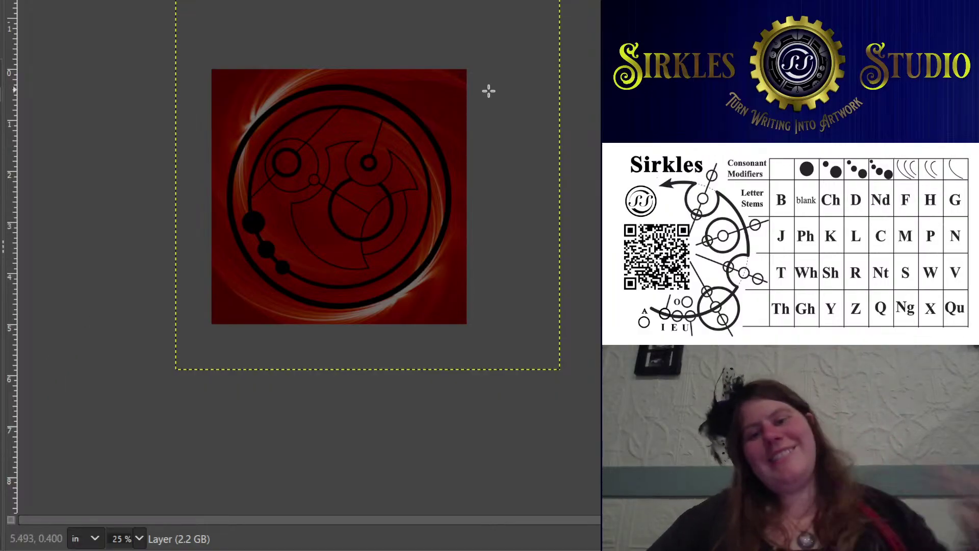
# Paint a mottled red texture over the background's corners around the outside of the glyph, undoing the stroke that runs across the artwork
pyautogui.scroll(1, 267, 109)
pyautogui.hscroll(2, 267, 102)
pyautogui.scroll(-1, 267, 102)
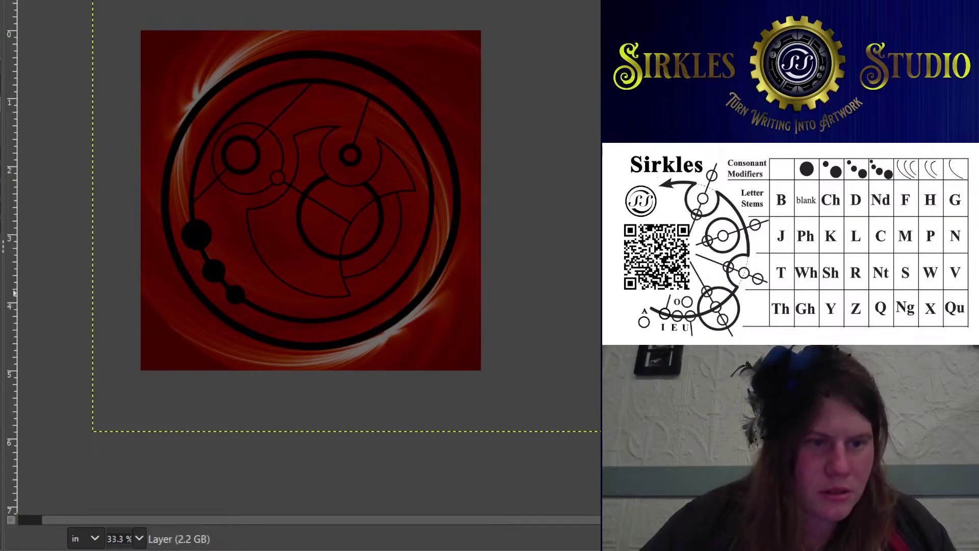
pyautogui.moveTo(114, 345)
pyautogui.mouseDown()
pyautogui.moveTo(164, 348)
pyautogui.moveTo(235, 393)
pyautogui.moveTo(407, 387)
pyautogui.moveTo(470, 339)
pyautogui.mouseUp()
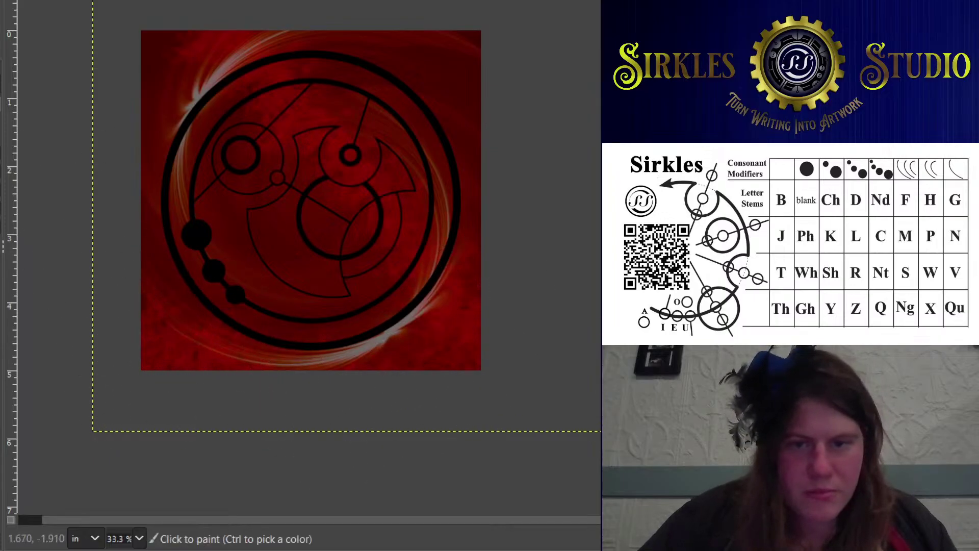
pyautogui.hotkey('ctrl', 'z')
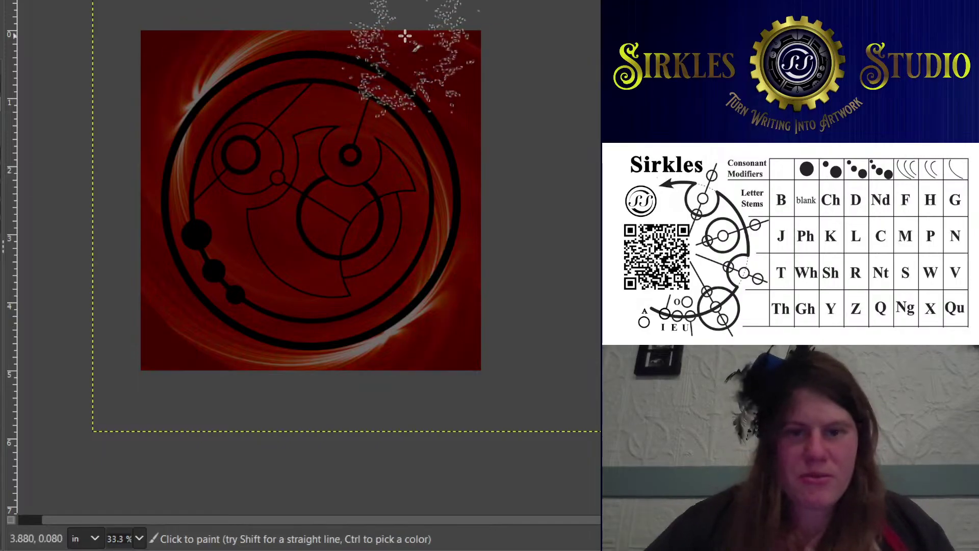
pyautogui.moveTo(404, 36)
pyautogui.mouseDown()
pyautogui.moveTo(425, 42)
pyautogui.moveTo(482, 96)
pyautogui.moveTo(499, 197)
pyautogui.mouseUp()
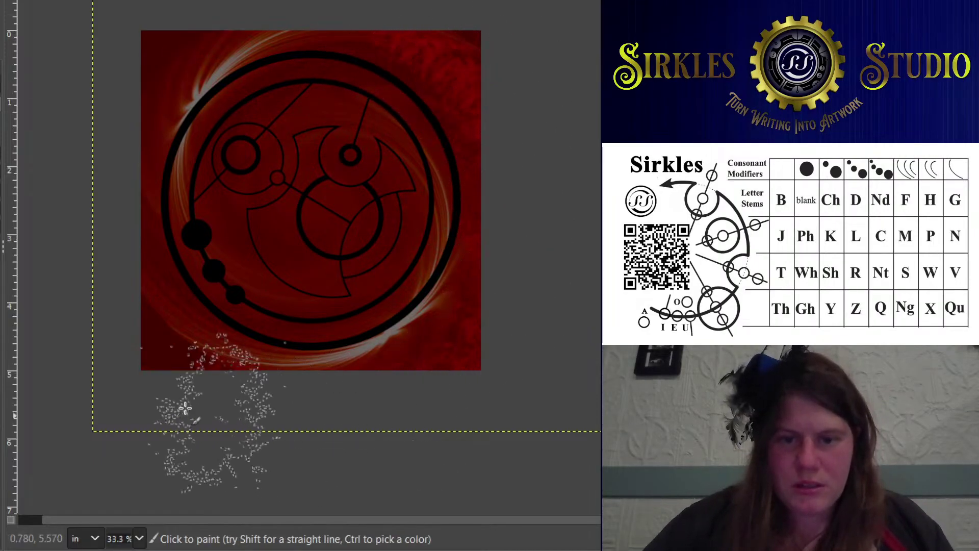
pyautogui.moveTo(185, 408)
pyautogui.mouseDown()
pyautogui.moveTo(123, 394)
pyautogui.moveTo(105, 298)
pyautogui.moveTo(115, 318)
pyautogui.moveTo(207, 386)
pyautogui.moveTo(310, 404)
pyautogui.moveTo(162, 351)
pyautogui.moveTo(111, 262)
pyautogui.moveTo(76, 97)
pyautogui.moveTo(203, 2)
pyautogui.moveTo(177, 5)
pyautogui.moveTo(144, 44)
pyautogui.moveTo(103, 126)
pyautogui.moveTo(96, 199)
pyautogui.moveTo(121, 73)
pyautogui.moveTo(163, 10)
pyautogui.moveTo(97, 131)
pyautogui.moveTo(90, 273)
pyautogui.moveTo(160, 389)
pyautogui.moveTo(318, 427)
pyautogui.moveTo(474, 401)
pyautogui.moveTo(512, 330)
pyautogui.moveTo(506, 274)
pyautogui.moveTo(427, 391)
pyautogui.moveTo(491, 268)
pyautogui.moveTo(502, 117)
pyautogui.moveTo(463, 44)
pyautogui.moveTo(306, 22)
pyautogui.moveTo(267, 49)
pyautogui.moveTo(75, 79)
pyautogui.mouseUp()
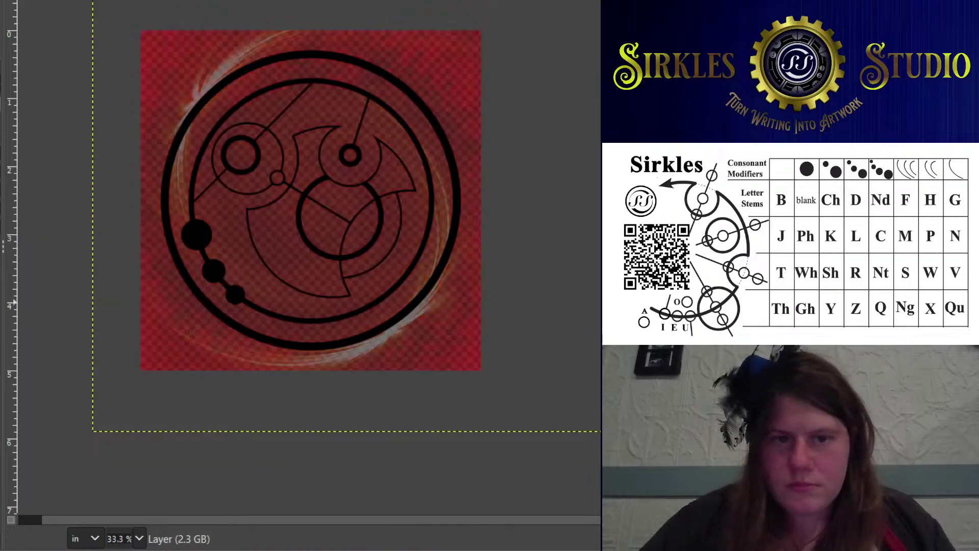
# Undo the latest background edits step by step and restore the painted red background
pyautogui.hotkey('ctrl', 'z')
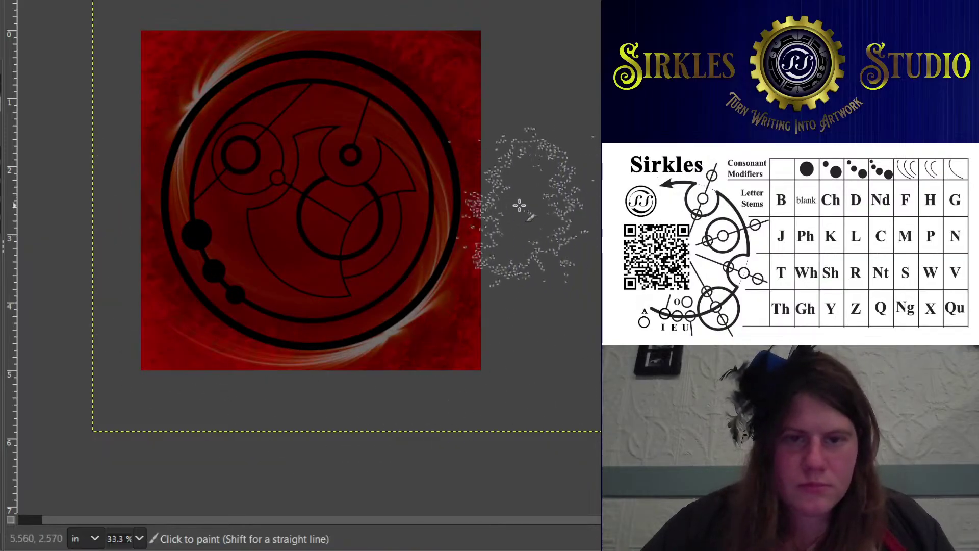
pyautogui.hotkey('ctrl', 'z')
pyautogui.hotkey('ctrl', 'z')
pyautogui.hotkey('ctrl', 'z')
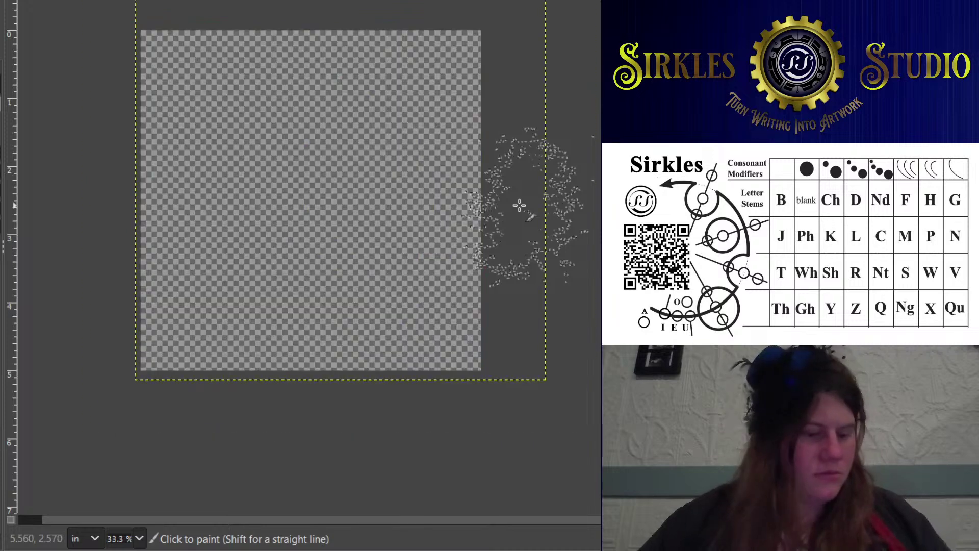
pyautogui.hotkey('ctrl', 'z')
pyautogui.hotkey('ctrl', 'z')
pyautogui.hotkey('ctrl', 'z')
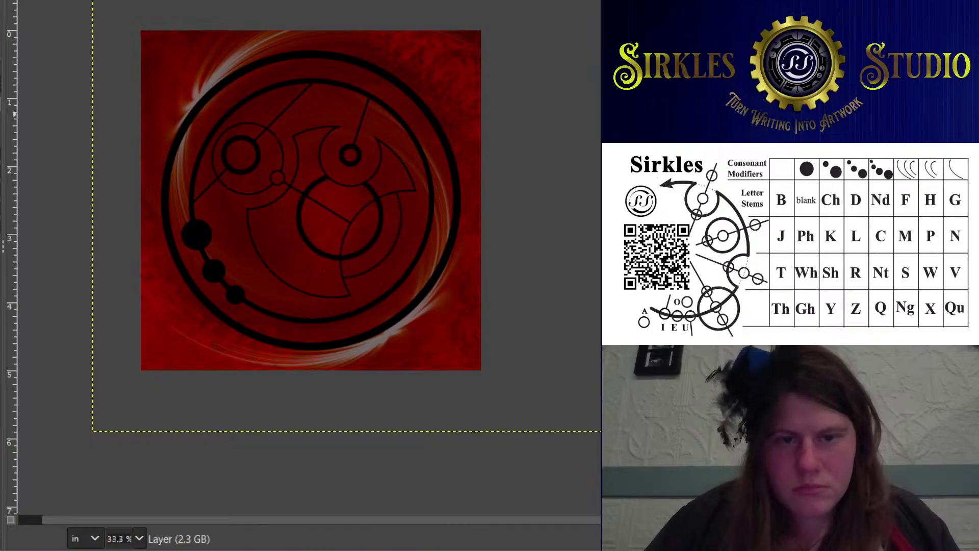
# Fuzzy-select the glyph's crescent pieces, the large inner circle's segments, and the ring around the upper-left circle on the SHUT UP.svg layer
pyautogui.keyDown('ctrl'); pyautogui.scroll(1, 313, 235); pyautogui.keyUp('ctrl')
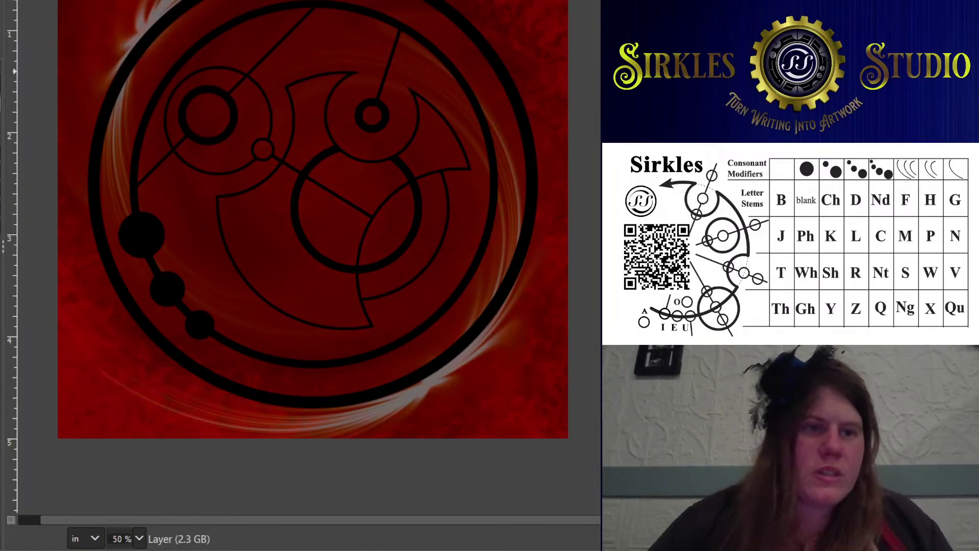
pyautogui.press('u')
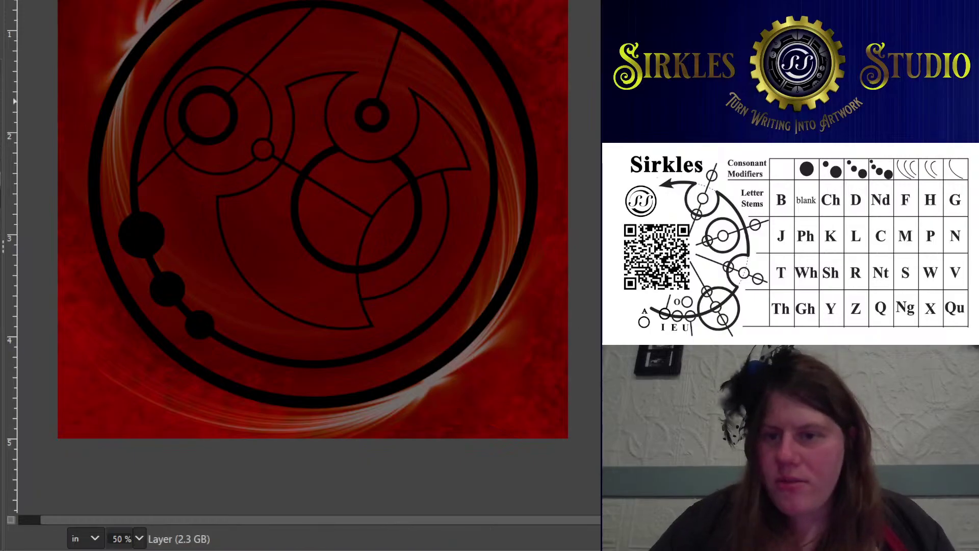
pyautogui.click(291, 282)
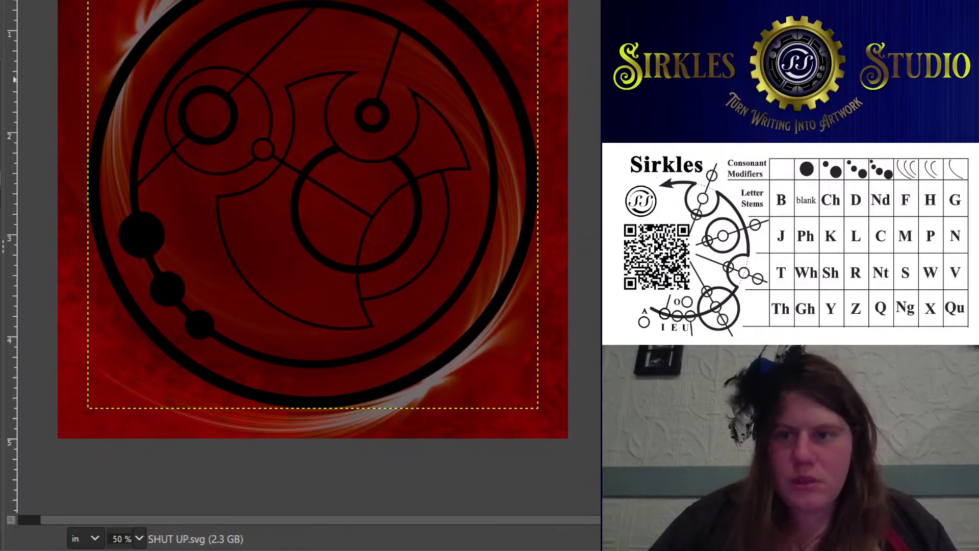
pyautogui.keyDown('shift'); pyautogui.click(321, 137); pyautogui.keyUp('shift')
pyautogui.keyDown('shift'); pyautogui.click(428, 143); pyautogui.keyUp('shift')
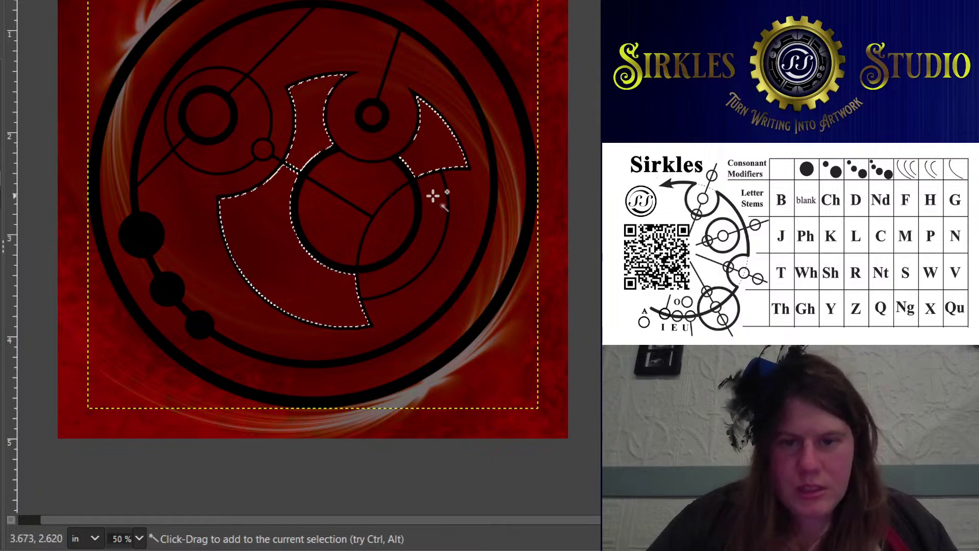
pyautogui.keyDown('shift'); pyautogui.click(437, 197); pyautogui.keyUp('shift')
pyautogui.keyDown('shift'); pyautogui.click(327, 207); pyautogui.keyUp('shift')
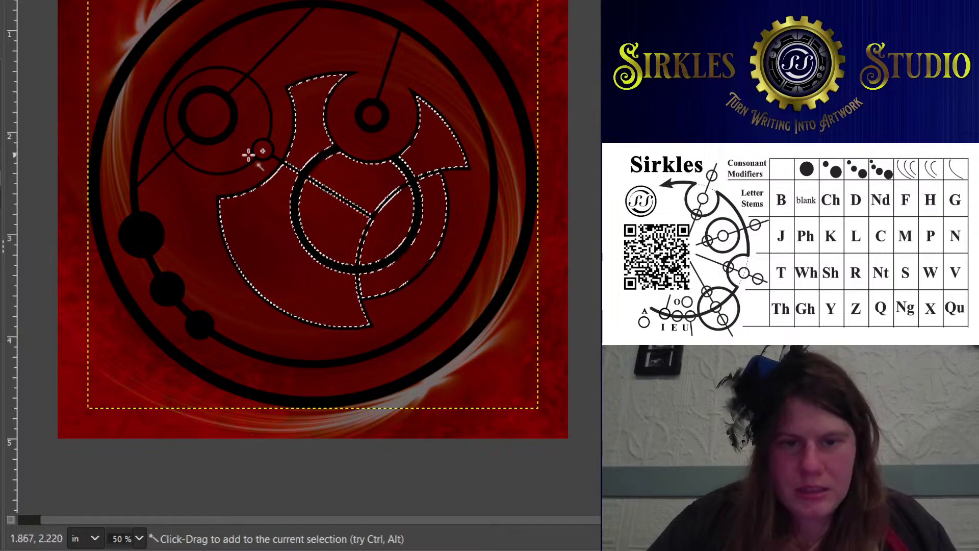
pyautogui.keyDown('shift'); pyautogui.click(254, 131); pyautogui.keyUp('shift')
pyautogui.keyDown('shift'); pyautogui.click(218, 83); pyautogui.keyUp('shift')
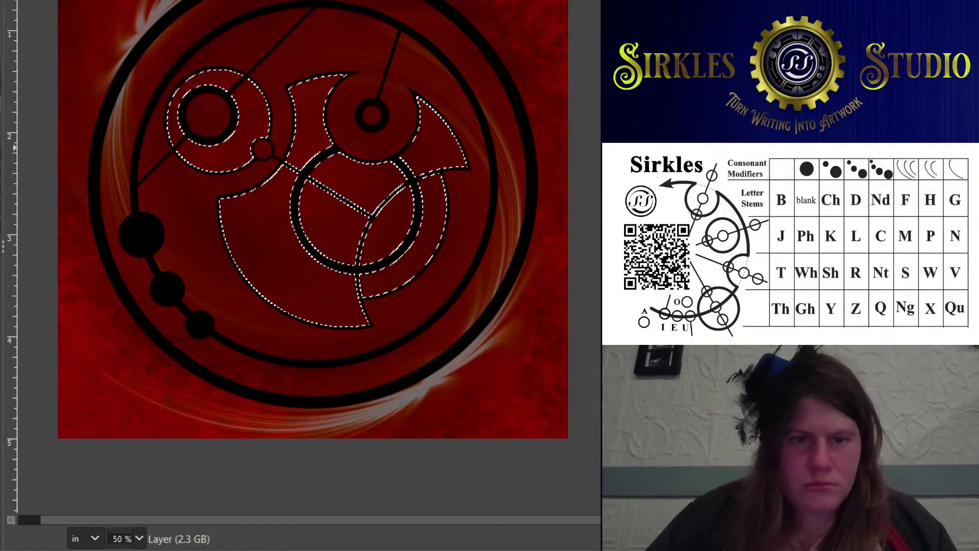
# Paint a mottled red texture with pinkish patches over the selected glyph regions on the background layer
pyautogui.moveTo(231, 100)
pyautogui.mouseDown()
pyautogui.moveTo(193, 224)
pyautogui.moveTo(444, 92)
pyautogui.moveTo(435, 138)
pyautogui.mouseUp()
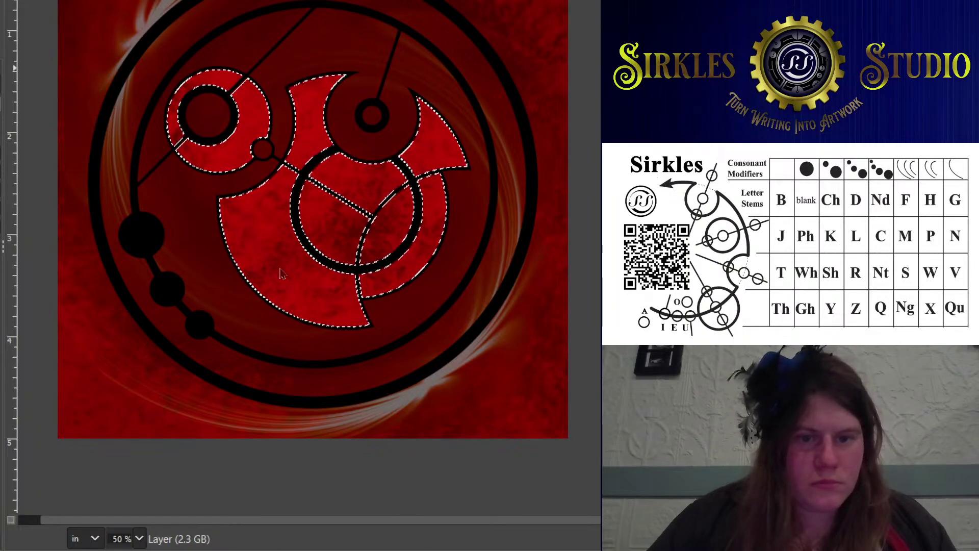
pyautogui.moveTo(184, 285)
pyautogui.mouseDown()
pyautogui.moveTo(148, 230)
pyautogui.moveTo(153, 194)
pyautogui.moveTo(139, 151)
pyautogui.mouseUp()
pyautogui.hotkey('ctrl', 'z')
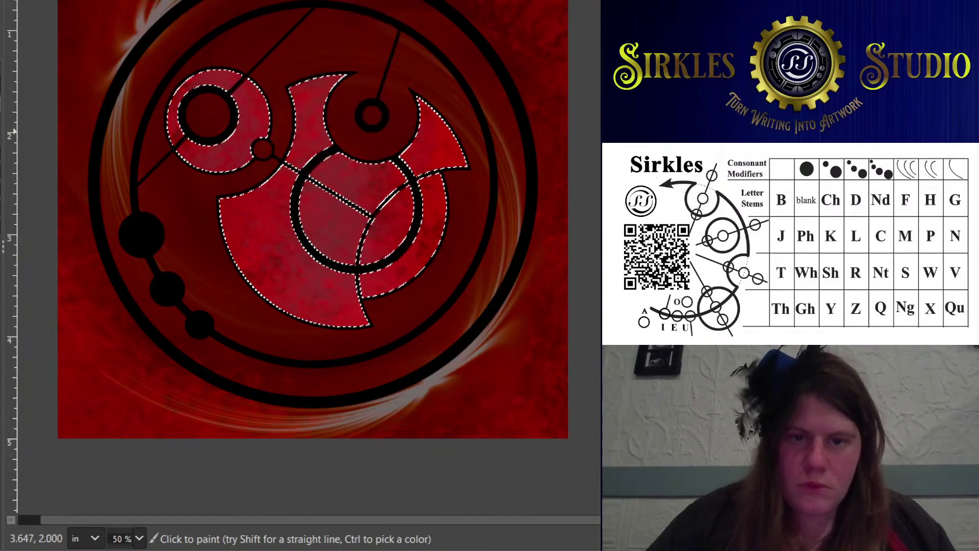
pyautogui.click(439, 132)
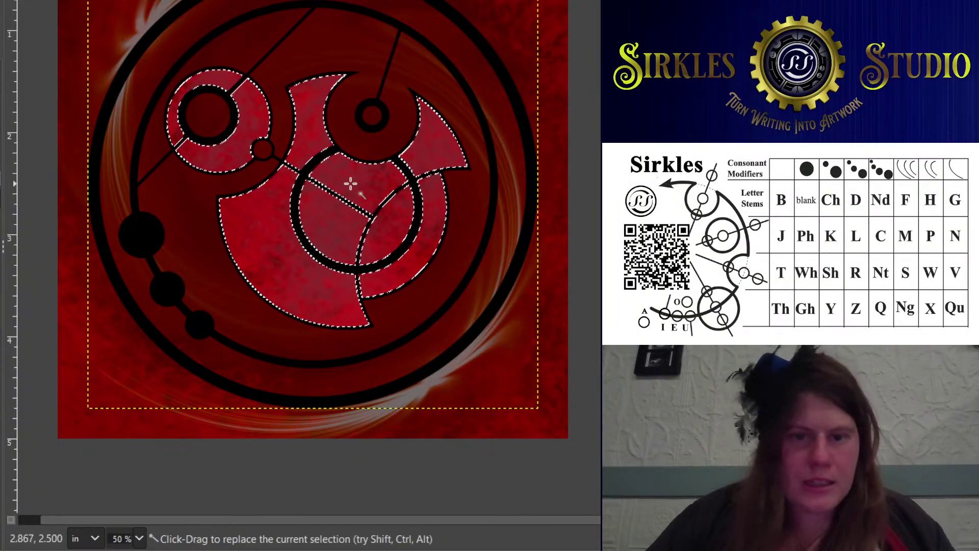
# Try painting a brighter pink-and-red texture inside the glyph's large inner circle
pyautogui.hotkey('ctrl', 'shift', 'a')
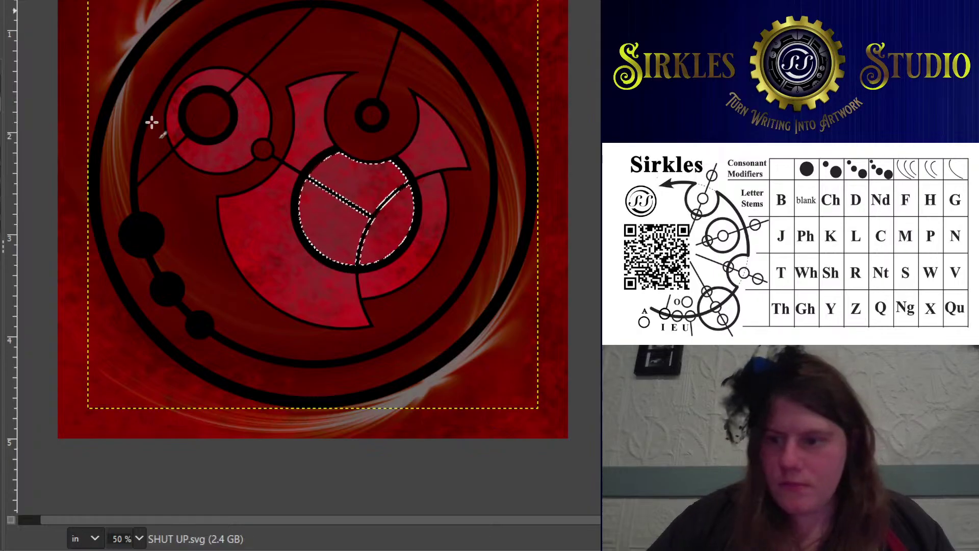
pyautogui.moveTo(326, 132)
pyautogui.mouseDown()
pyautogui.moveTo(485, 236)
pyautogui.moveTo(356, 216)
pyautogui.mouseUp()
pyautogui.hotkey('ctrl', 'z')
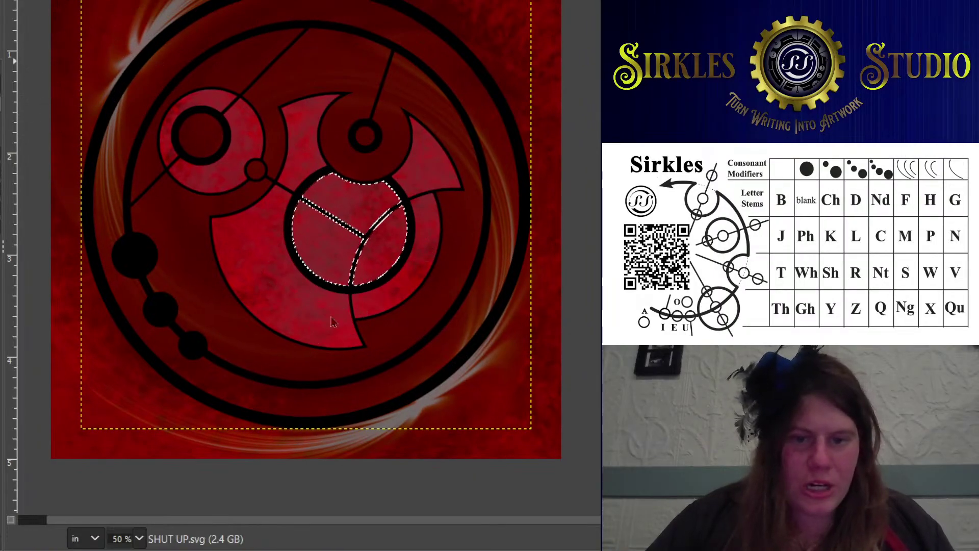
pyautogui.moveTo(332, 323)
pyautogui.mouseDown()
pyautogui.moveTo(357, 244)
pyautogui.moveTo(400, 286)
pyautogui.moveTo(381, 270)
pyautogui.mouseUp()
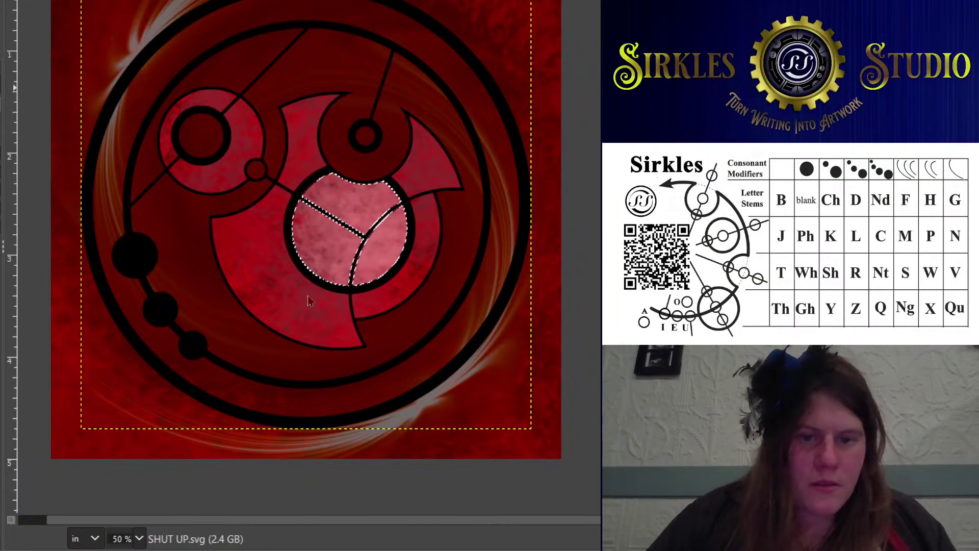
pyautogui.moveTo(327, 320)
pyautogui.mouseDown()
pyautogui.moveTo(331, 264)
pyautogui.moveTo(375, 264)
pyautogui.moveTo(391, 214)
pyautogui.moveTo(411, 228)
pyautogui.mouseUp()
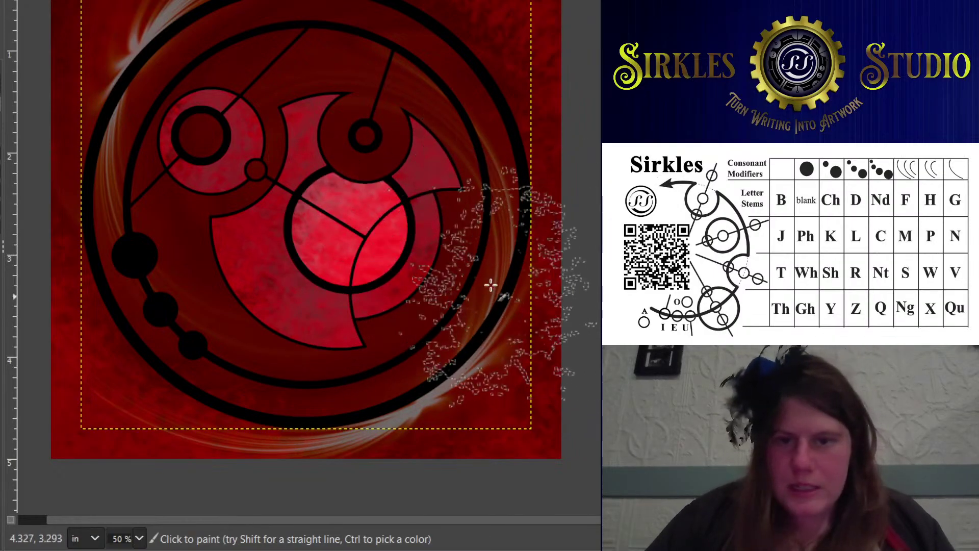
pyautogui.hotkey('ctrl', 'shift', 'a')
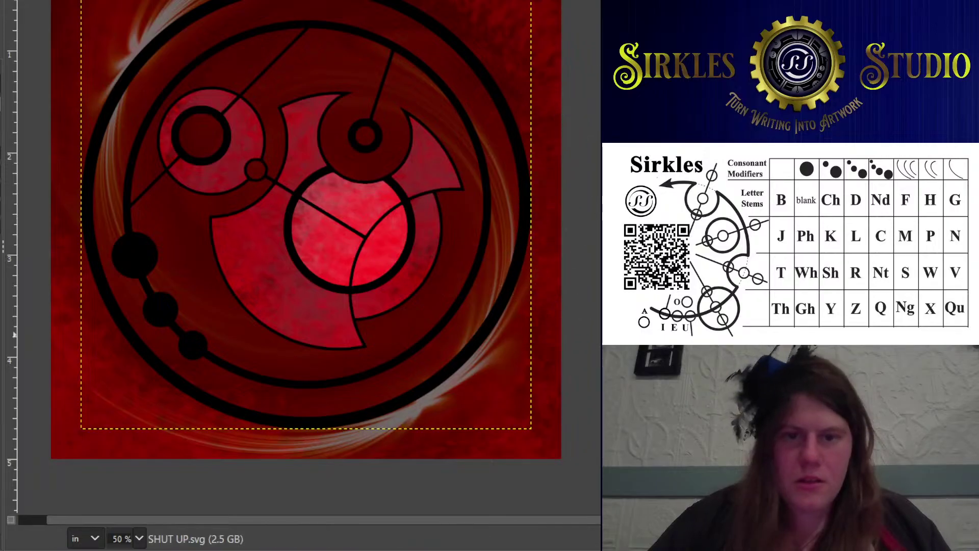
pyautogui.scroll(-1, 284, 192)
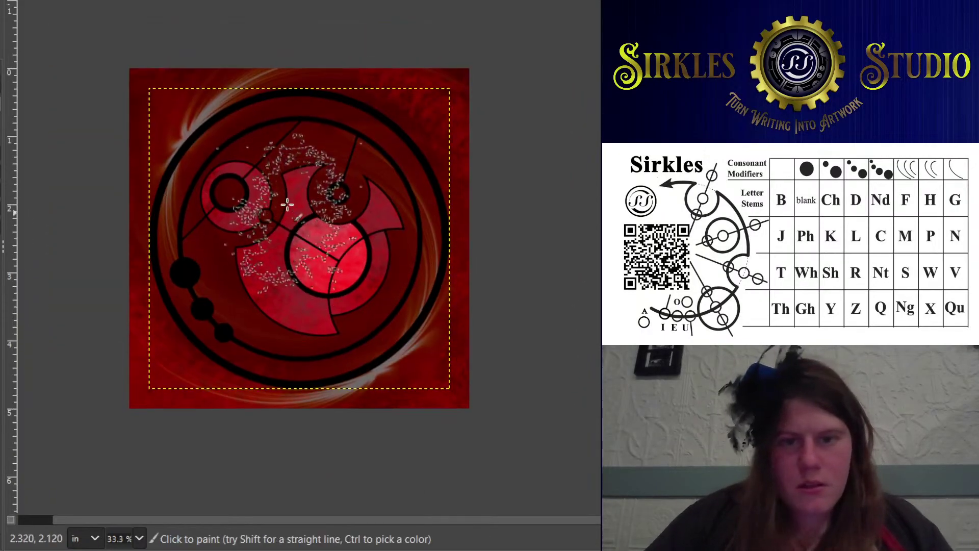
# Reselect all segments of the large inner circle, paint them with bright red and pale pink texture, and clear the selection
pyautogui.scroll(1, 273, 108)
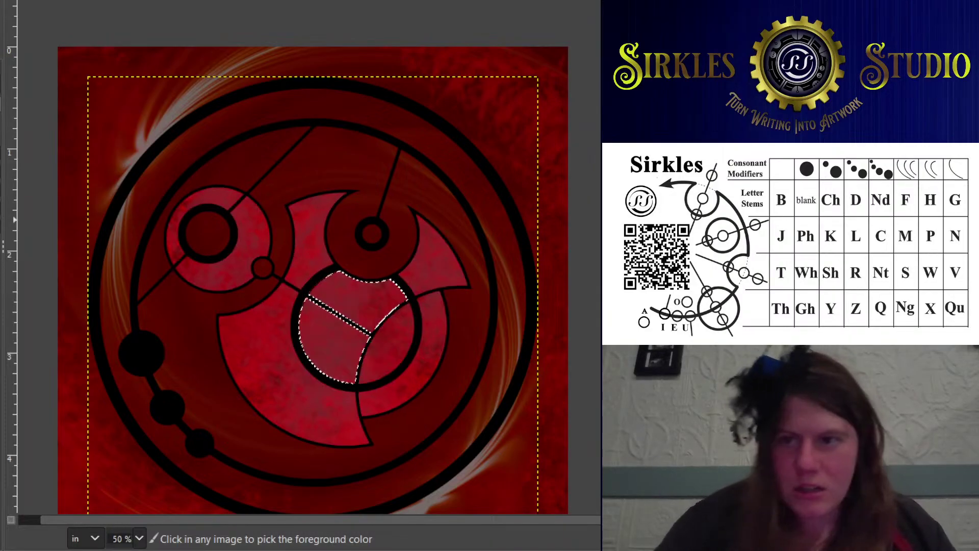
pyautogui.click(357, 296)
pyautogui.keyDown('shift'); pyautogui.click(352, 352); pyautogui.keyUp('shift')
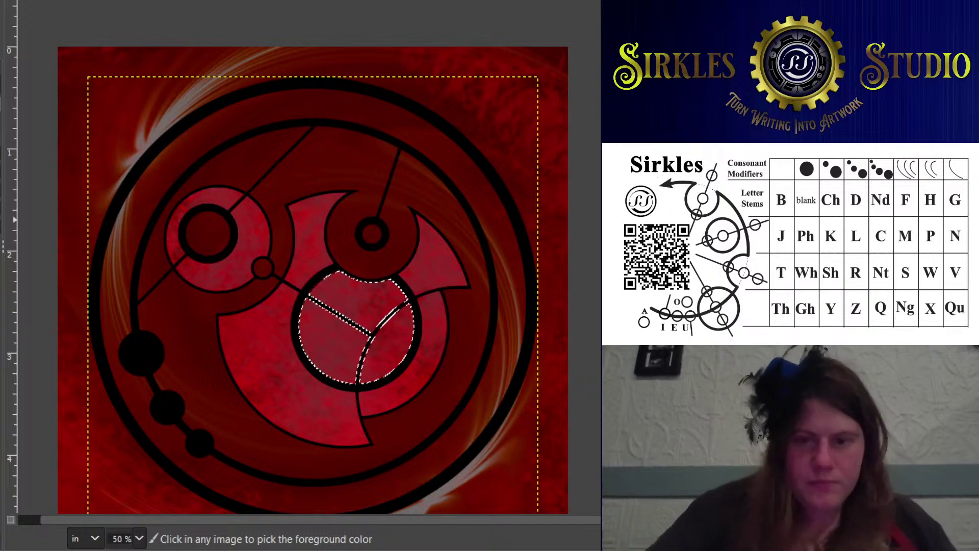
pyautogui.moveTo(489, 327)
pyautogui.mouseDown()
pyautogui.moveTo(426, 382)
pyautogui.moveTo(405, 352)
pyautogui.moveTo(403, 365)
pyautogui.mouseUp()
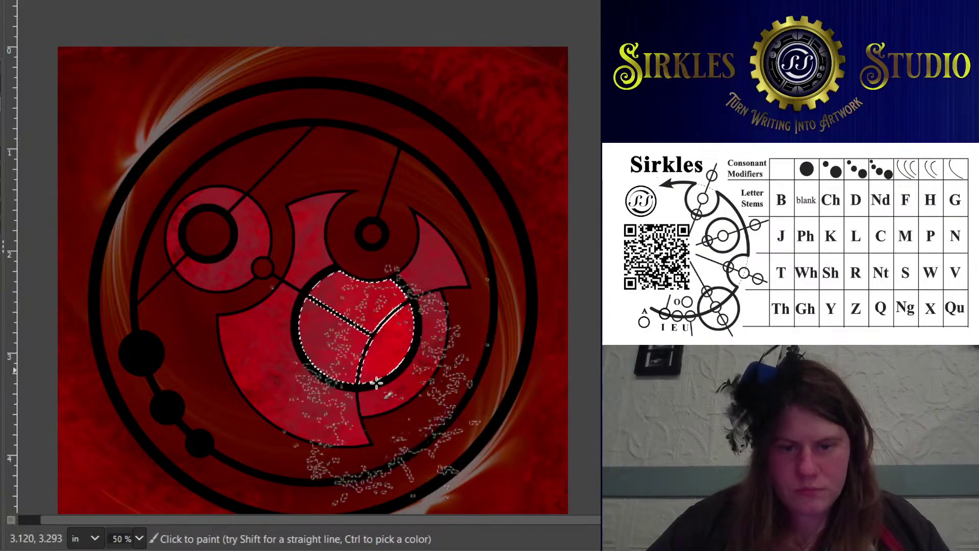
pyautogui.hotkey('ctrl', 'z')
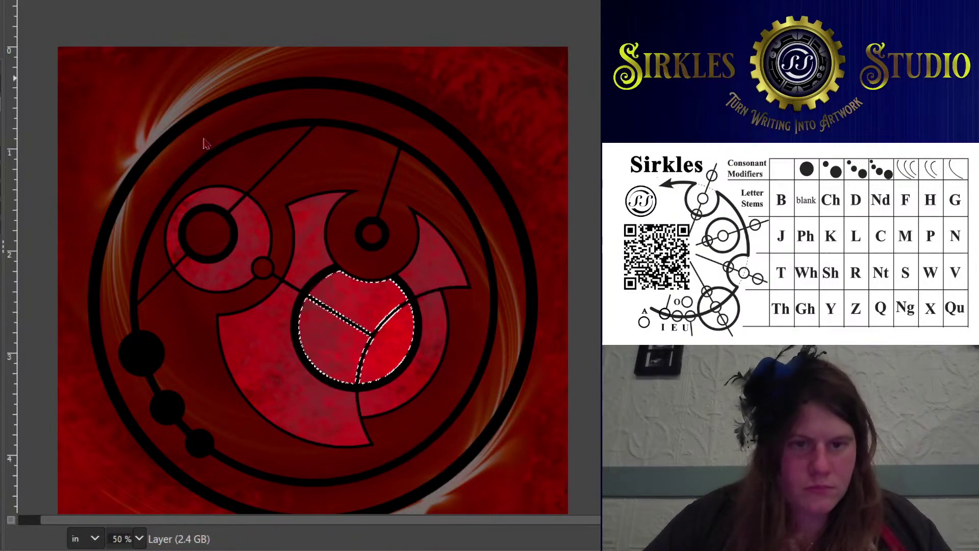
pyautogui.moveTo(335, 328)
pyautogui.mouseDown()
pyautogui.moveTo(479, 488)
pyautogui.moveTo(398, 412)
pyautogui.moveTo(309, 366)
pyautogui.moveTo(599, 334)
pyautogui.mouseUp()
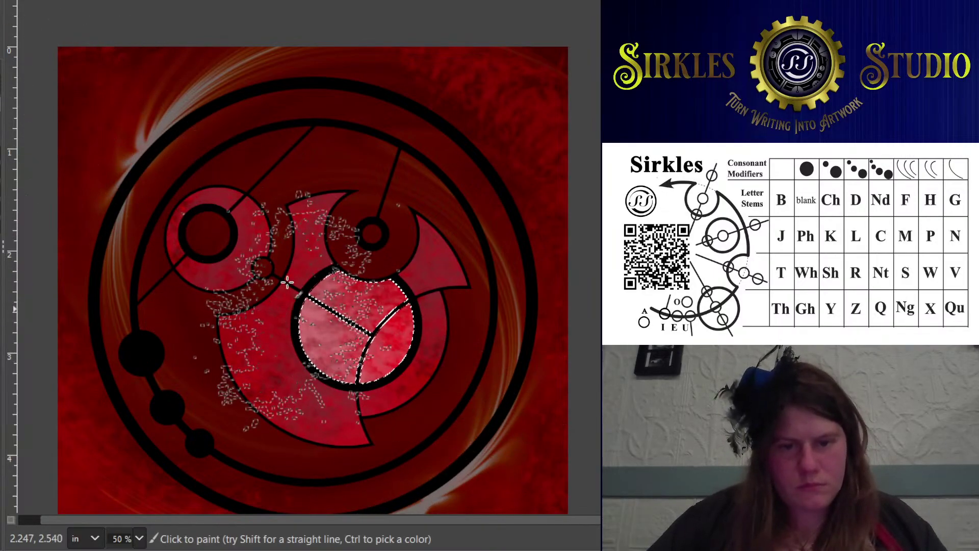
pyautogui.hotkey('ctrl', 'shift', 'a')
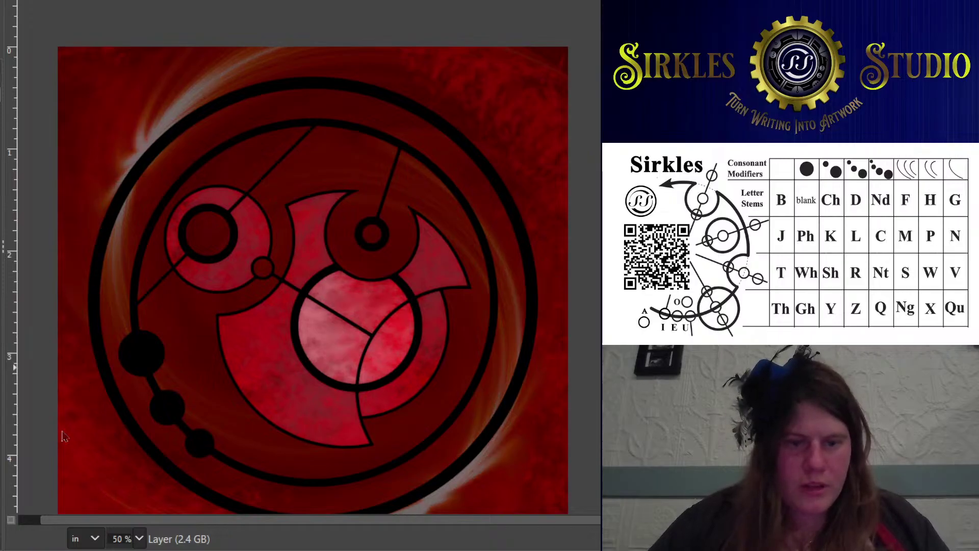
# Blur the painted red background to soften its streaks and texture, and make SHUT UP.svg the active layer
pyautogui.scroll(-1, 188, 242)
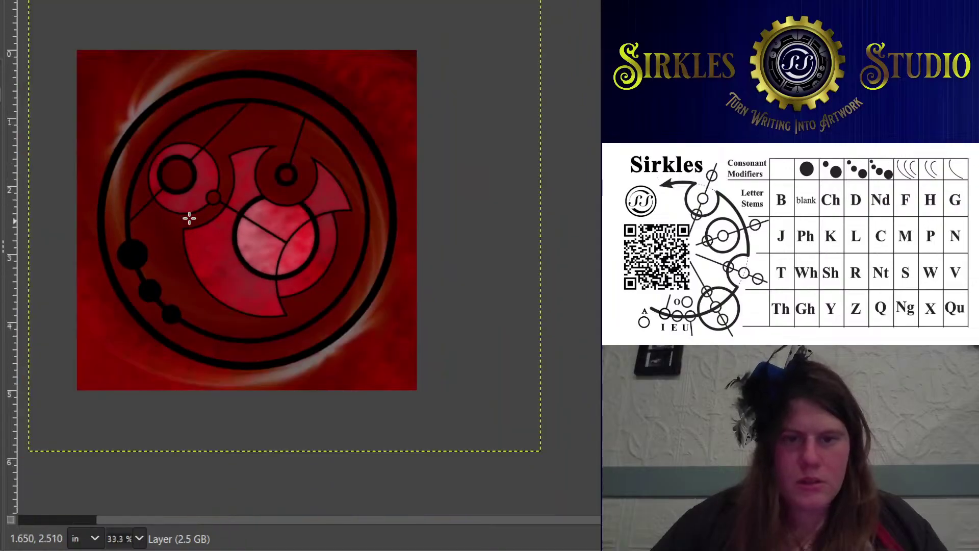
pyautogui.moveTo(175, 125); pyautogui.dragTo(226, 107)
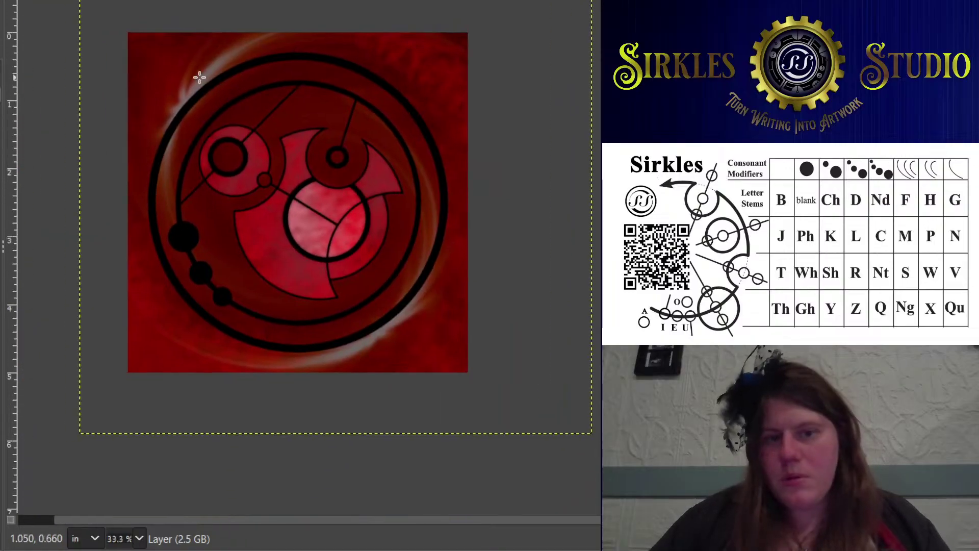
pyautogui.click(1, 95)
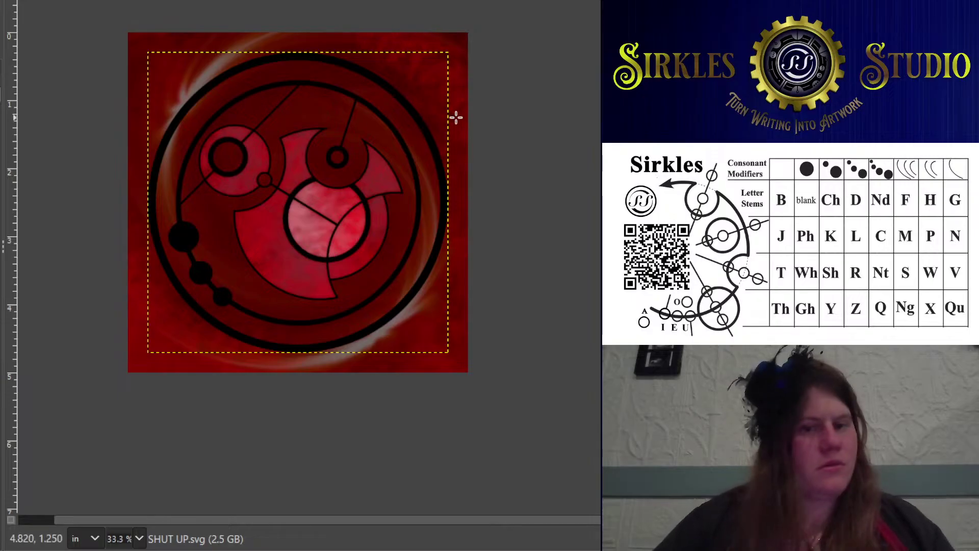
pyautogui.scroll(1, 220, 118)
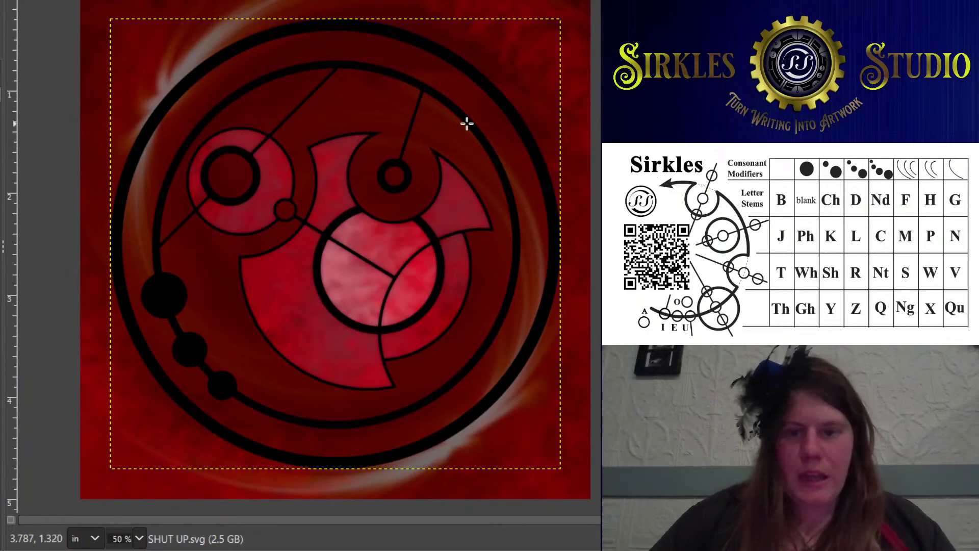
pyautogui.moveTo(465, 122); pyautogui.dragTo(407, 94)
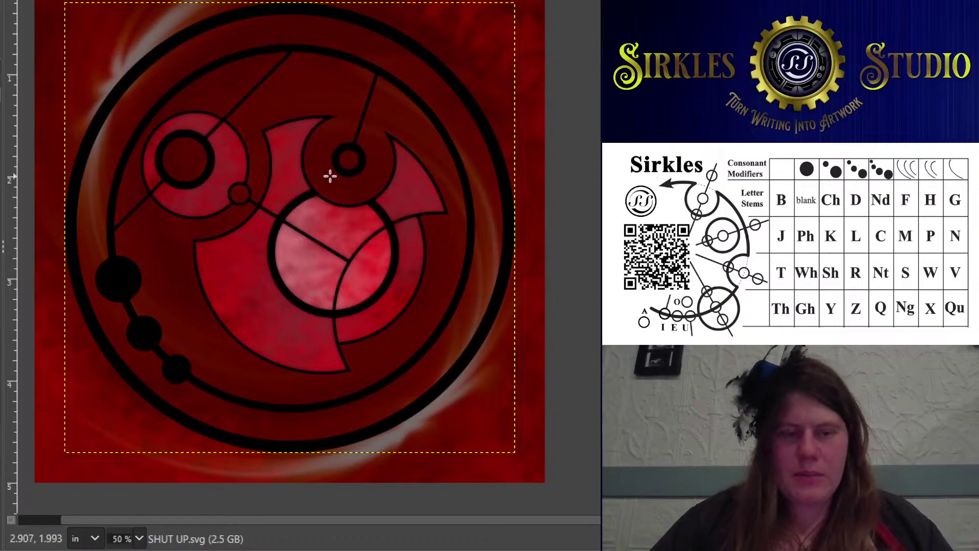
pyautogui.scroll(-1, 330, 176)
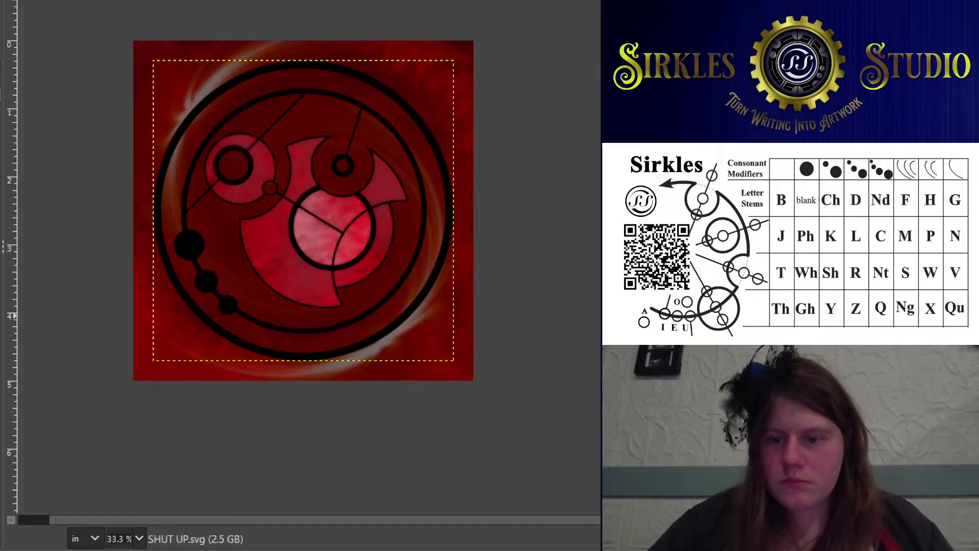
# Prepare working copies of the SHUT UP.svg layer and fill the glyph with a gold gradient running diagonally from upper left to lower right
pyautogui.hotkey('shift', 'ctrl', 'd')
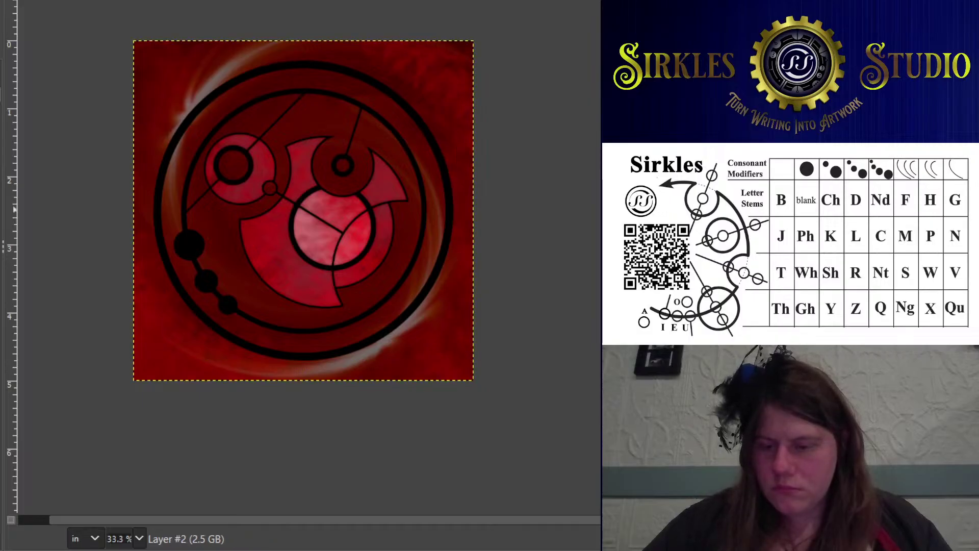
pyautogui.press('pagedown')
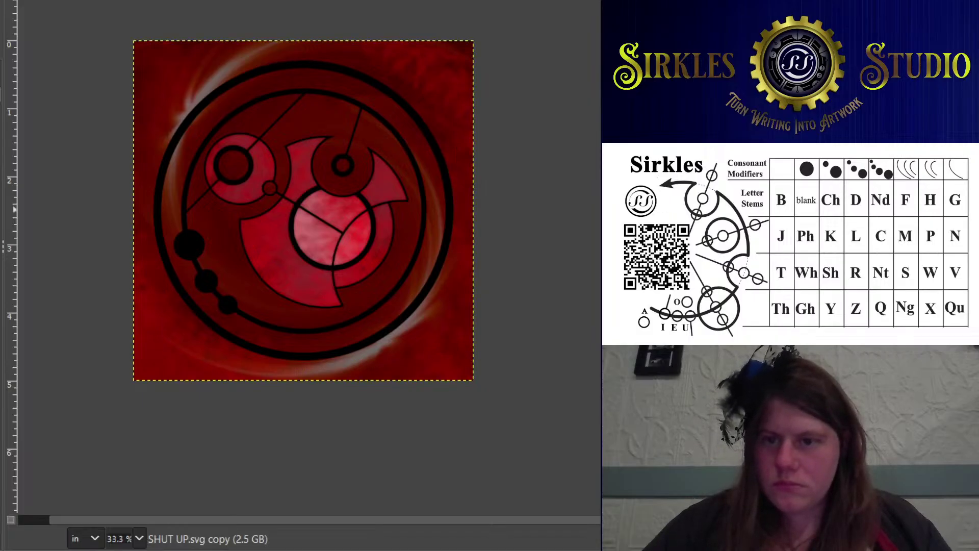
pyautogui.press('pagedown')
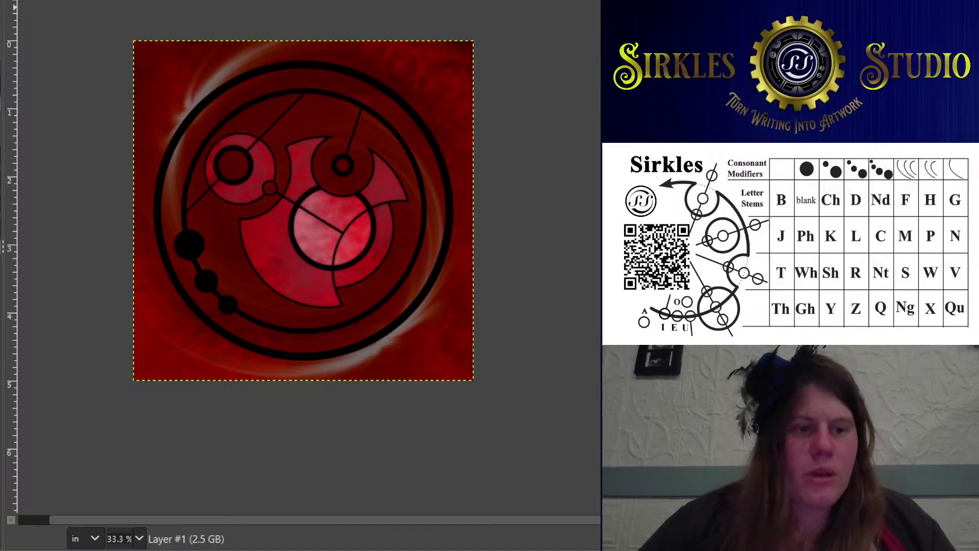
pyautogui.moveTo(148, 112); pyautogui.dragTo(443, 294)
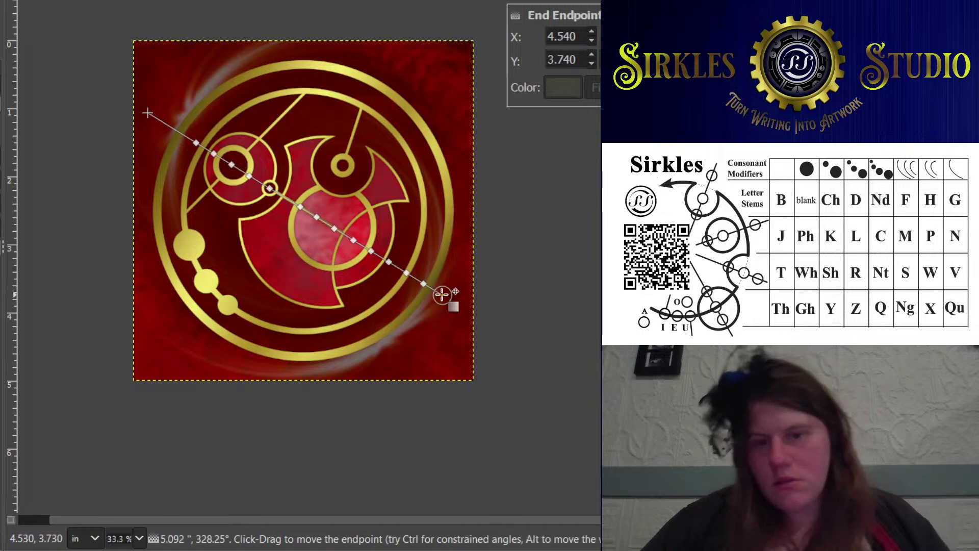
pyautogui.press('Return')
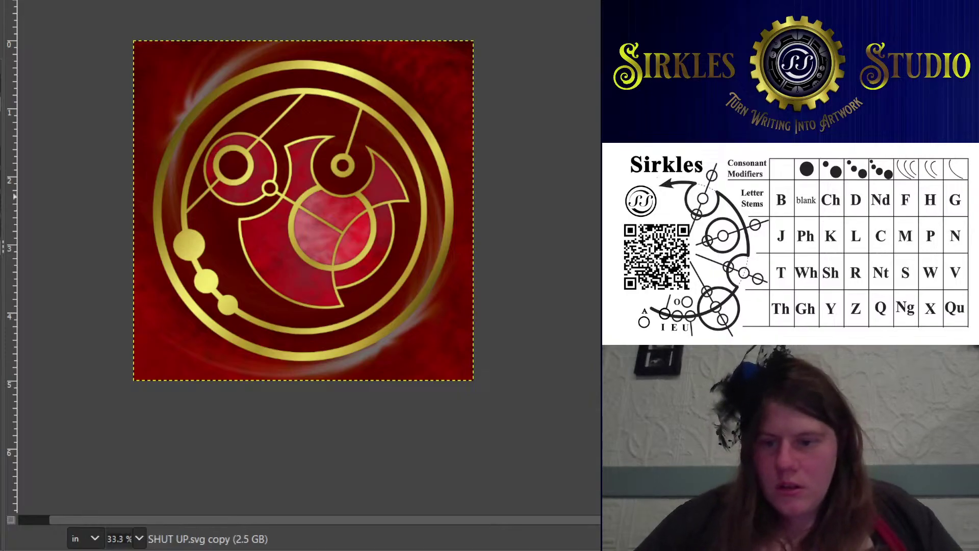
# Create a blurred dark shadow from copies of the glyph layer and offset it slightly down and left behind the gold glyph
pyautogui.hotkey('shift', 'ctrl', 'd')
pyautogui.hotkey('alt', 'r')
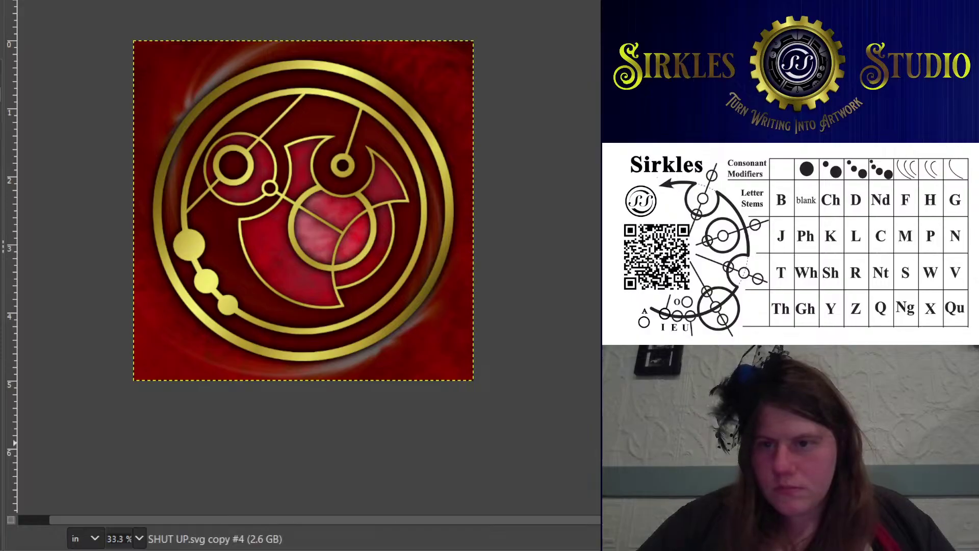
pyautogui.hotkey('ctrl', 'm')
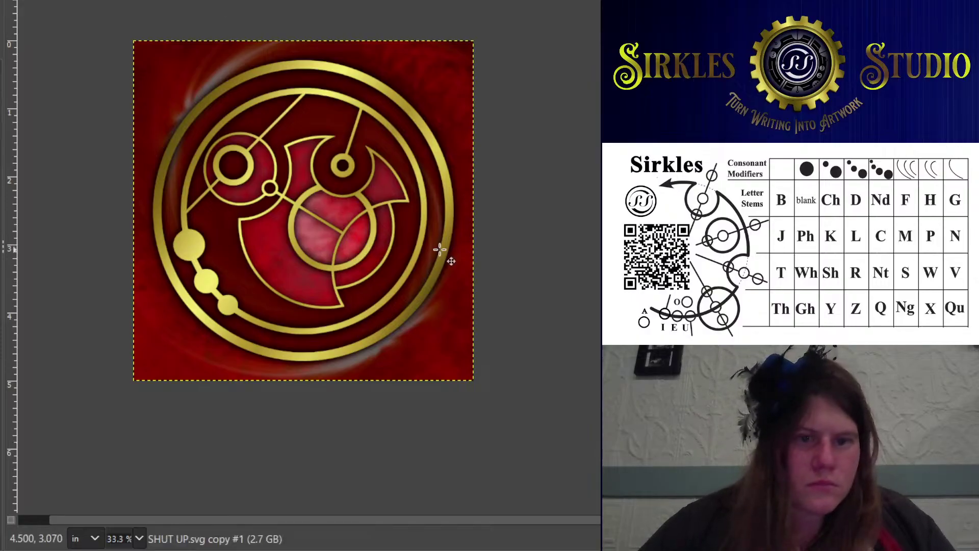
pyautogui.scroll(1, 346, 236)
pyautogui.moveTo(312, 219); pyautogui.dragTo(311, 221)
pyautogui.scroll(-1, 311, 221)
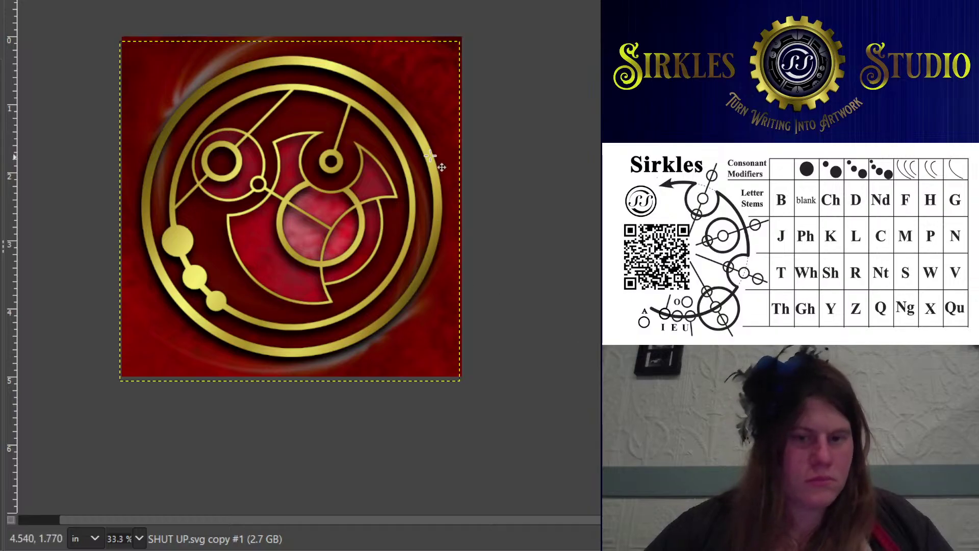
# Shift the painted background layer's color temperature cooler so its pale highlights and inner textures turn blue and violet
pyautogui.scroll(-1, 413, 148)
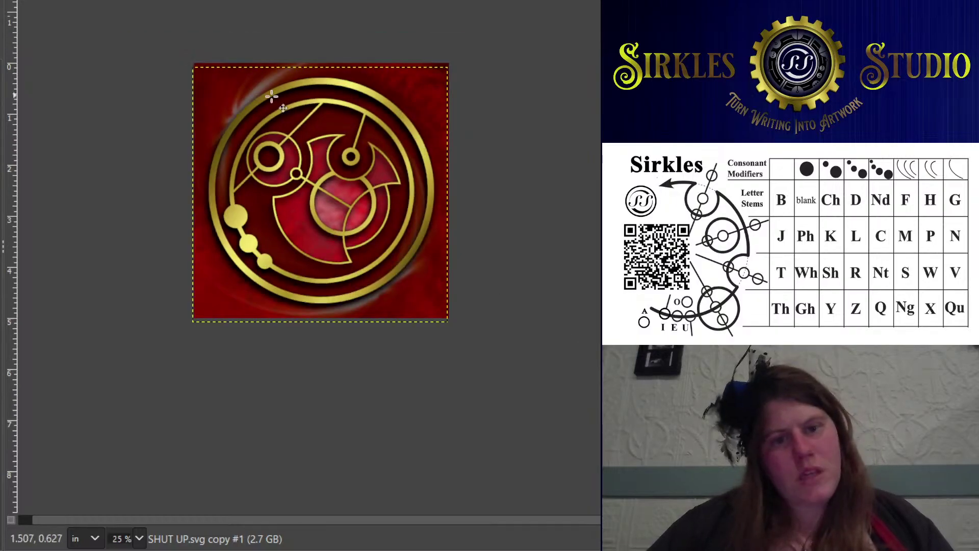
pyautogui.scroll(1, 271, 96)
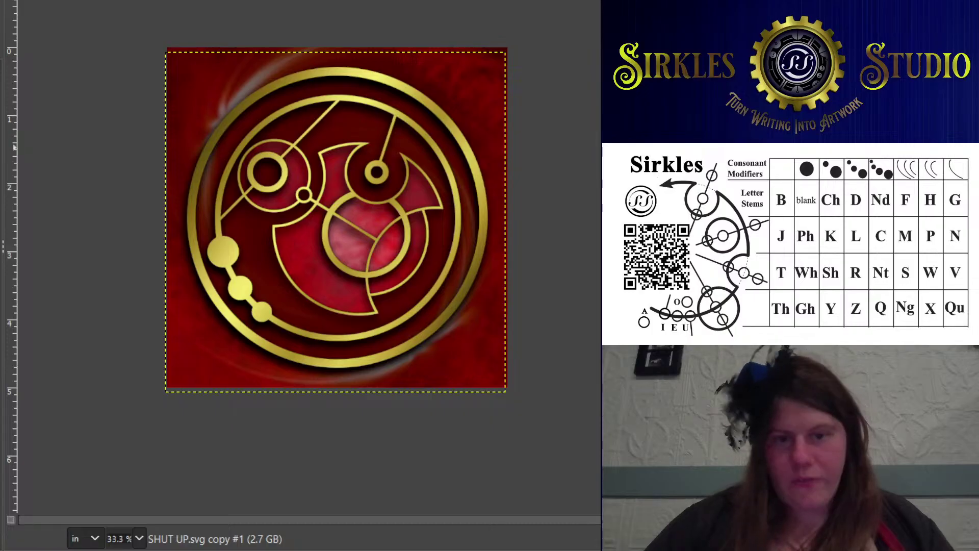
pyautogui.press('pageup')
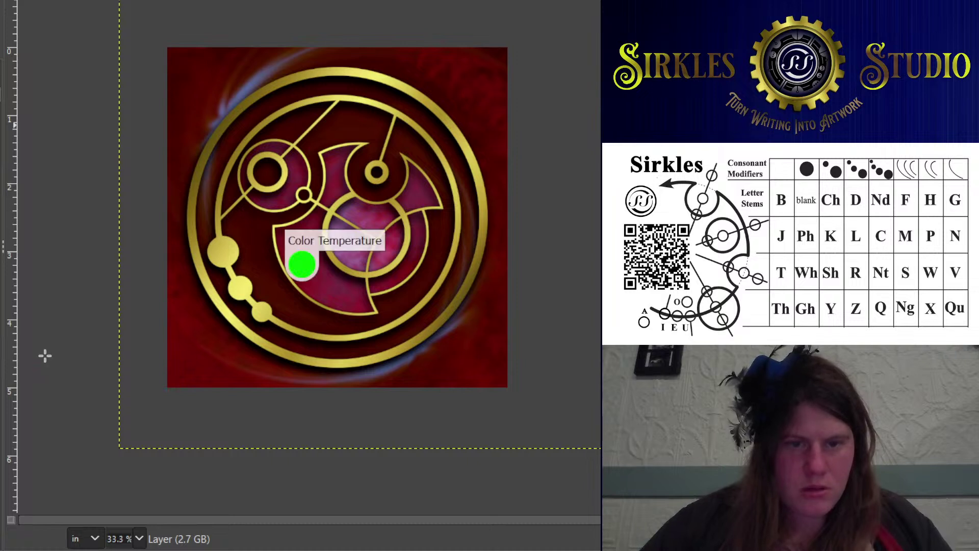
pyautogui.press('-')
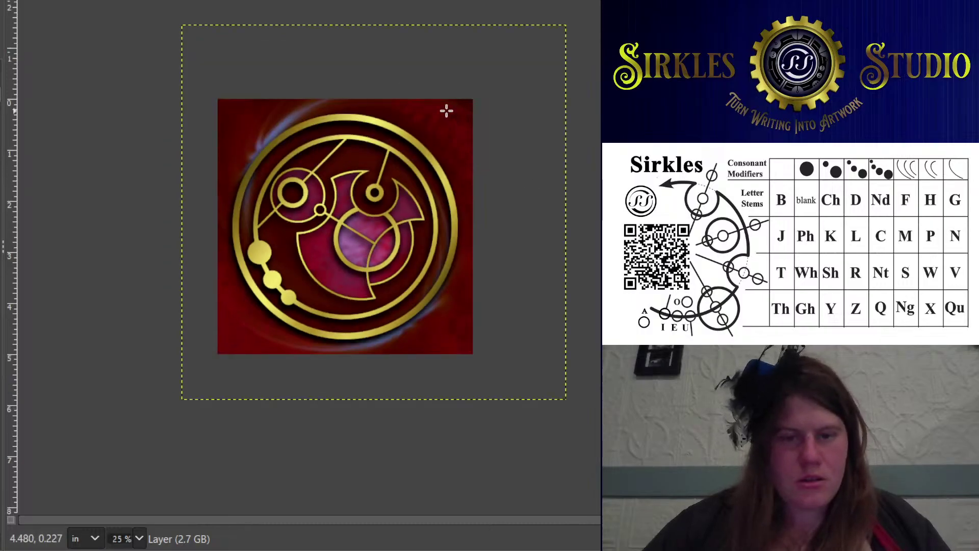
pyautogui.press('+')
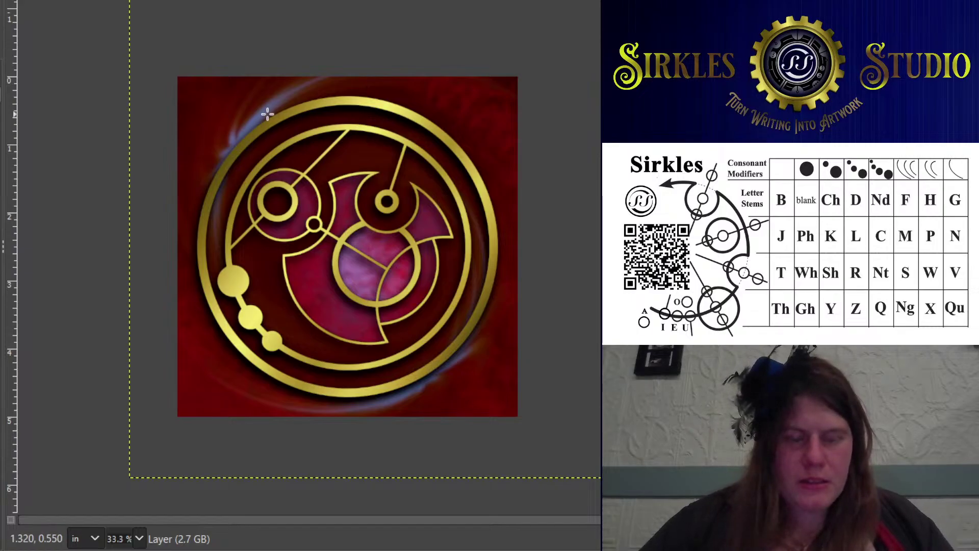
pyautogui.scroll(-2, 310, 162)
pyautogui.hscroll(1, 310, 162)
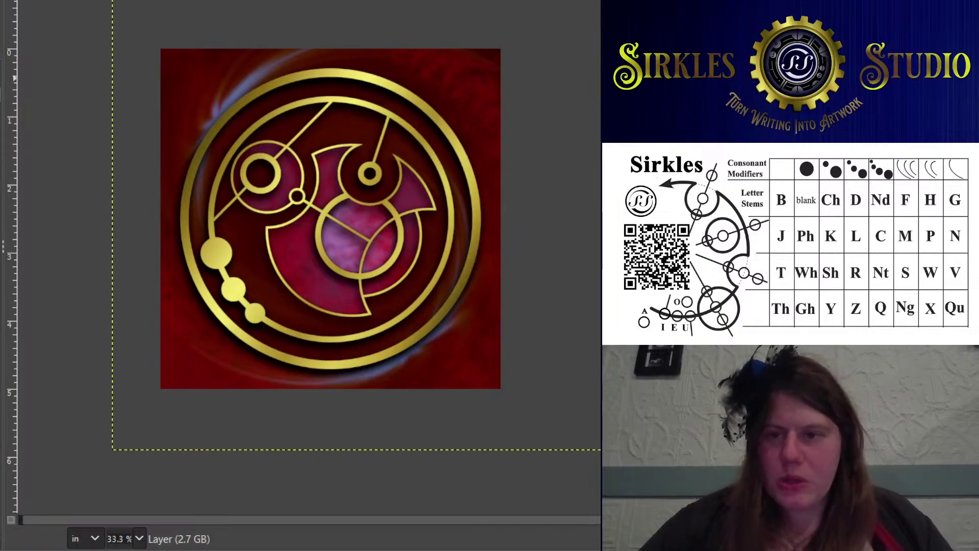
# Select the gold glyph shape from the SHUT UP.svg layer and shrink the selection inside the edges of its lines
pyautogui.press('pageup')
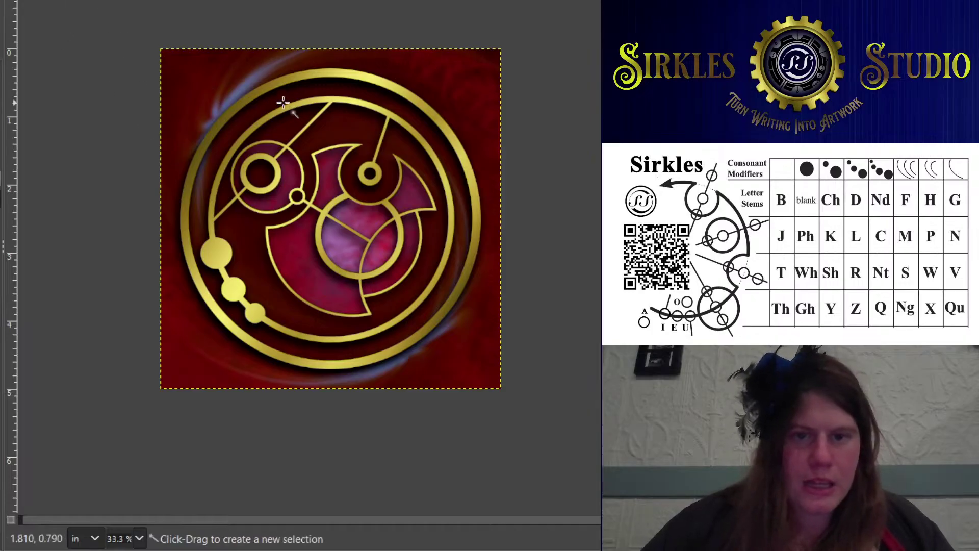
pyautogui.scroll(2, 350, 81)
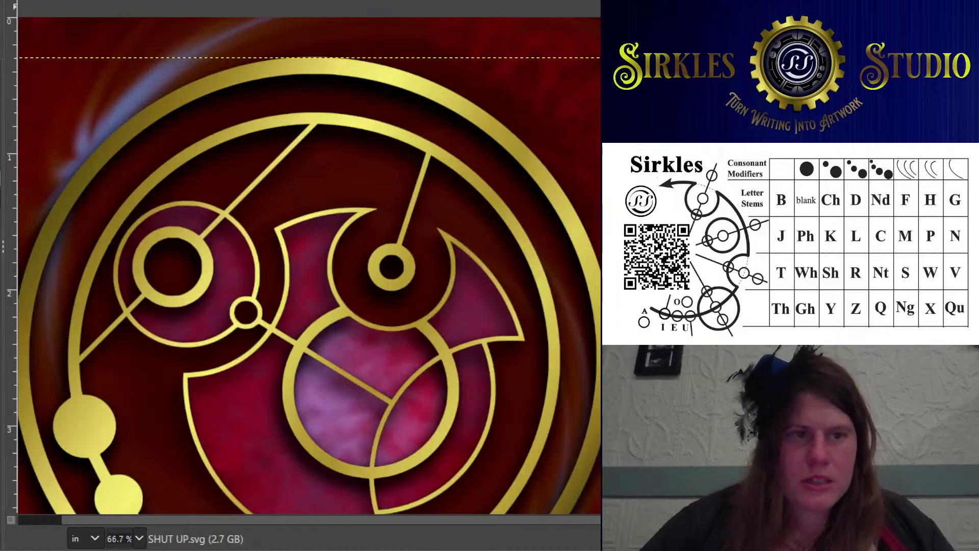
pyautogui.click(422, 84)
pyautogui.scroll(-1, 422, 84)
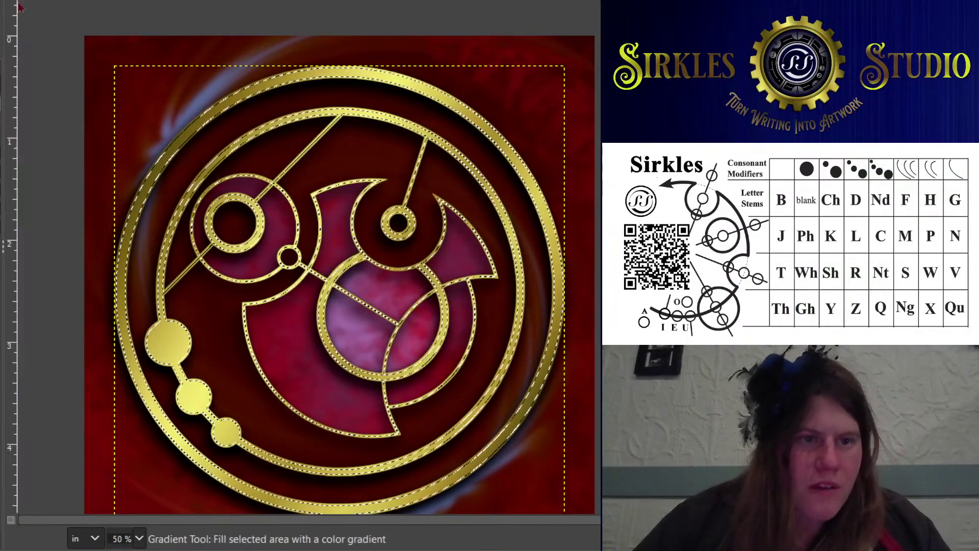
pyautogui.scroll(1, 209, 99)
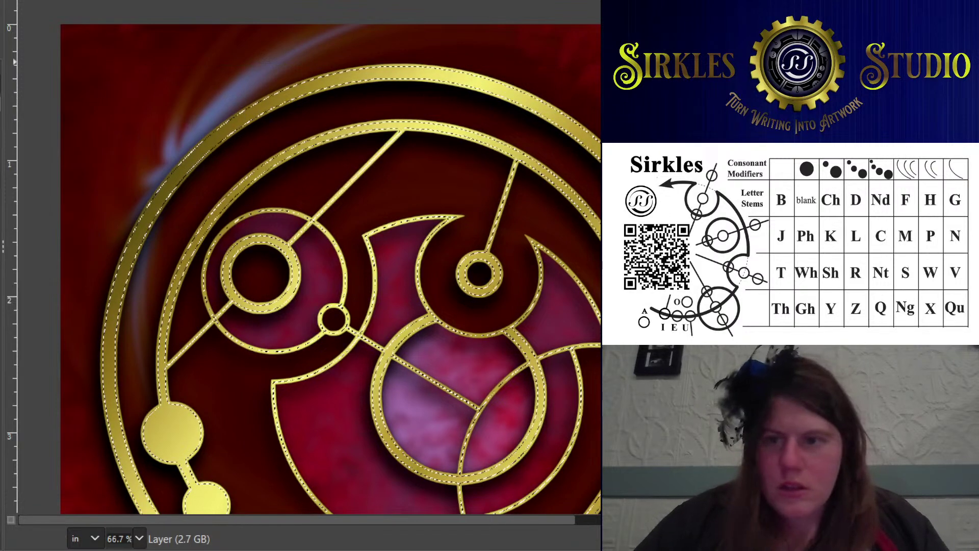
# Add new layers above the glyph, fill the shrunken selection with slate blue on the topmost one, and clear the selection
pyautogui.hotkey('shift', 'ctrl', 'n')
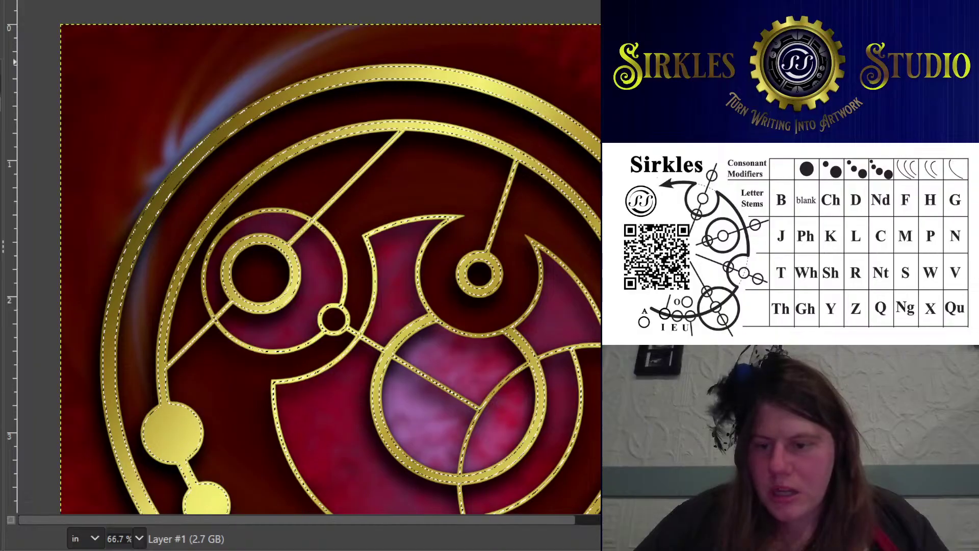
pyautogui.hotkey('shift', 'ctrl', 'n')
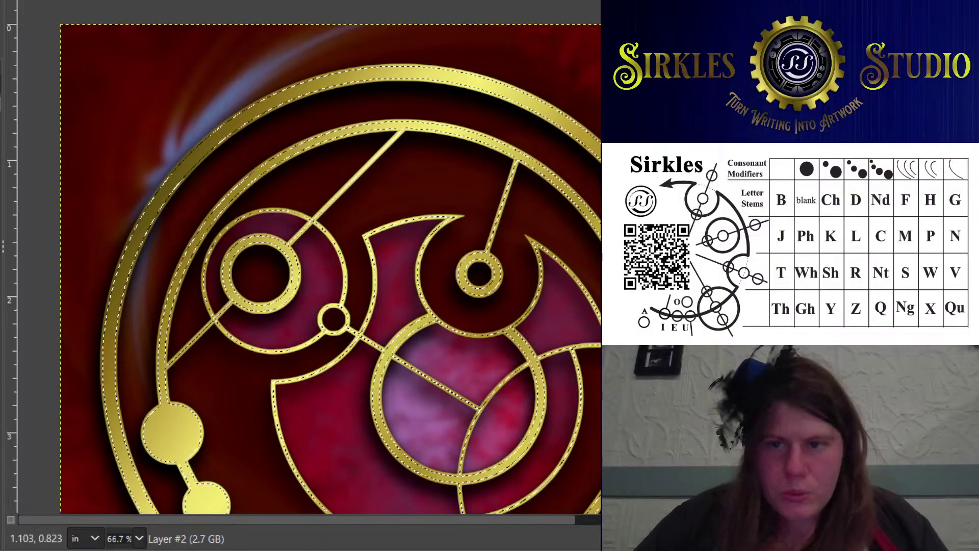
pyautogui.click(251, 115)
pyautogui.scroll(-2, 448, 168)
pyautogui.scroll(1, 376, 120)
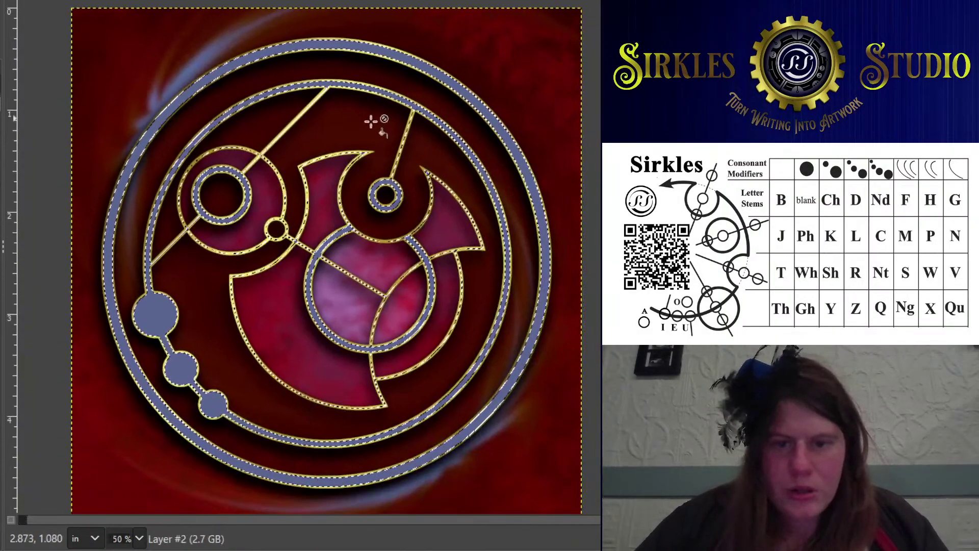
pyautogui.hotkey('ctrl', 'shift', 'a')
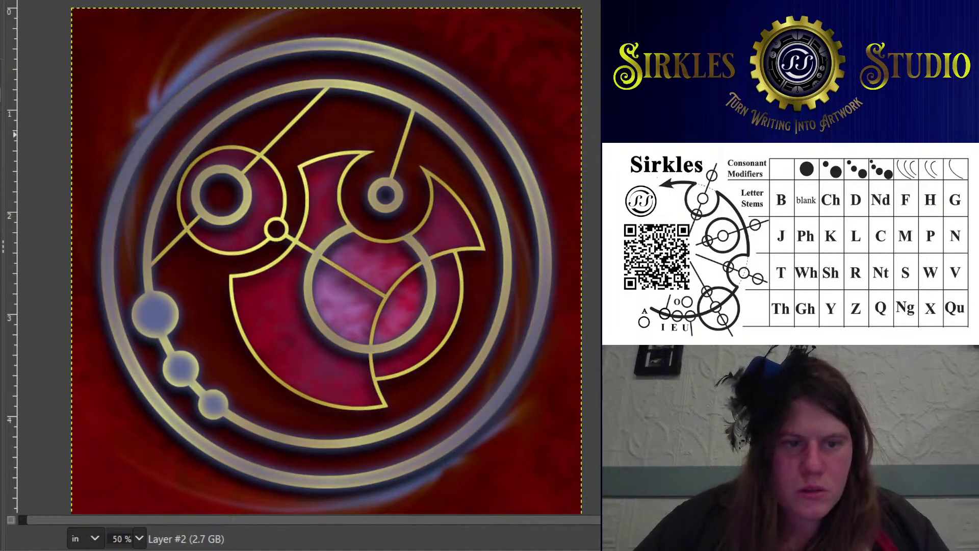
# Undo the blur on the slate blue fill and add a layer mask with a gradient fading the blue
pyautogui.hotkey('ctrl', 'z')
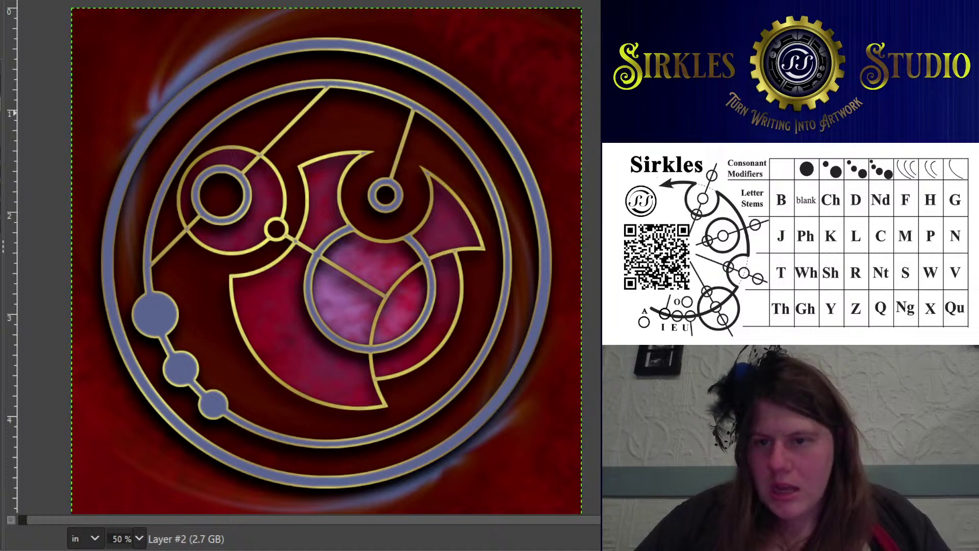
pyautogui.press('Return')
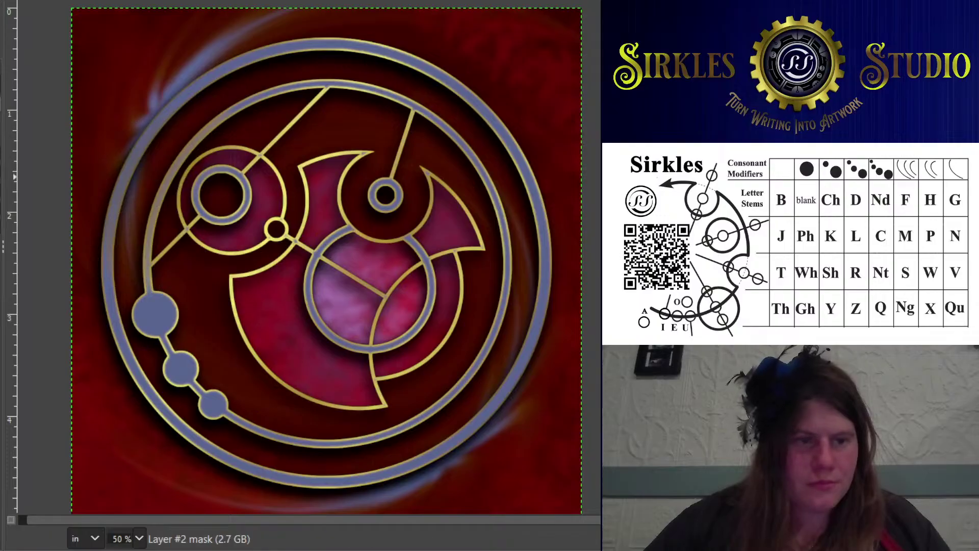
pyautogui.moveTo(207, 204)
pyautogui.mouseDown()
pyautogui.moveTo(210, 289)
pyautogui.moveTo(445, 236)
pyautogui.moveTo(386, 209)
pyautogui.moveTo(325, 165)
pyautogui.moveTo(271, 157)
pyautogui.moveTo(210, 246)
pyautogui.moveTo(189, 329)
pyautogui.moveTo(177, 244)
pyautogui.moveTo(203, 182)
pyautogui.moveTo(243, 132)
pyautogui.moveTo(189, 168)
pyautogui.moveTo(261, 146)
pyautogui.moveTo(358, 152)
pyautogui.moveTo(356, 137)
pyautogui.moveTo(287, 119)
pyautogui.moveTo(143, 144)
pyautogui.mouseUp()
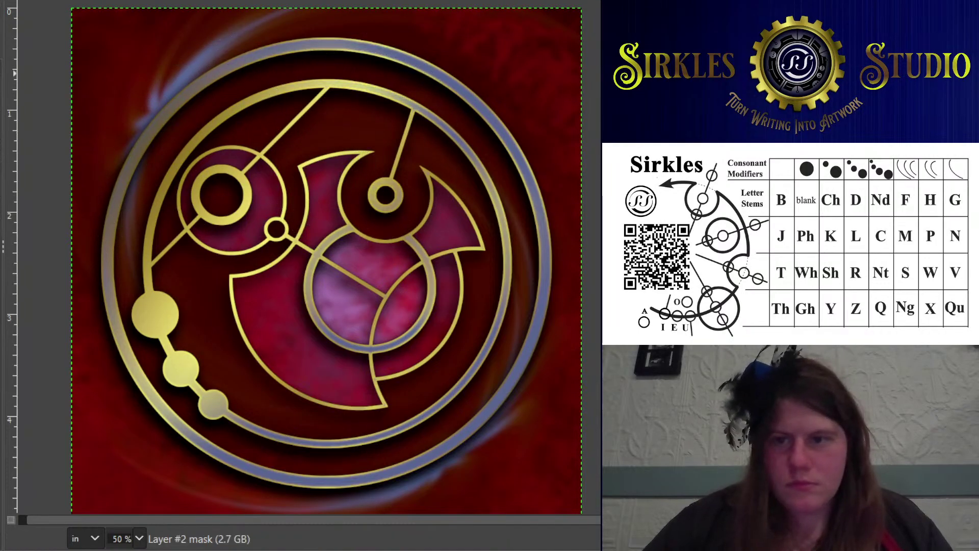
# Offset the masked blue sheen layer slightly to the right over the gold glyph and inspect its edges
pyautogui.press('m')
pyautogui.moveTo(546, 69); pyautogui.dragTo(547, 62)
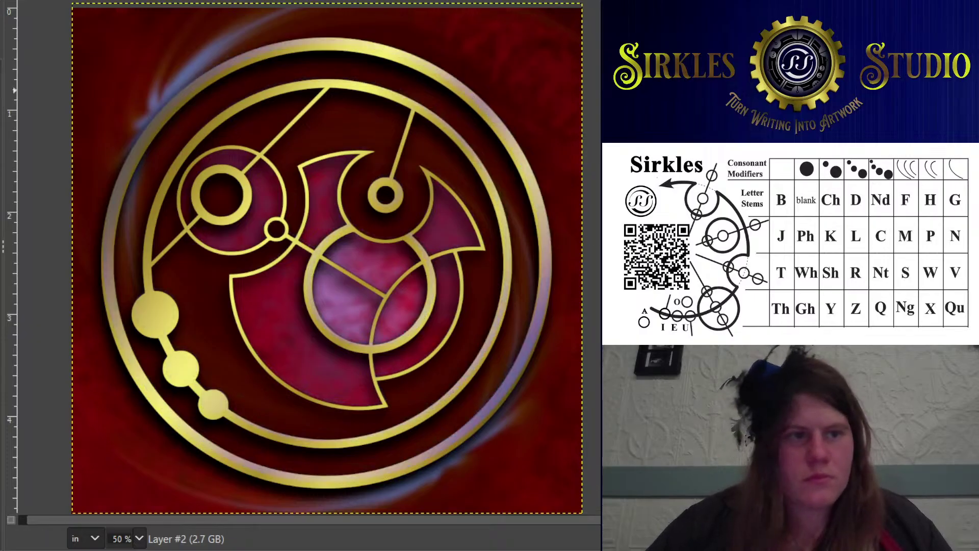
pyautogui.moveTo(396, 139); pyautogui.dragTo(428, 159)
pyautogui.scroll(-2, 507, 148)
pyautogui.hscroll(2, 507, 148)
pyautogui.scroll(-1, 429, 159)
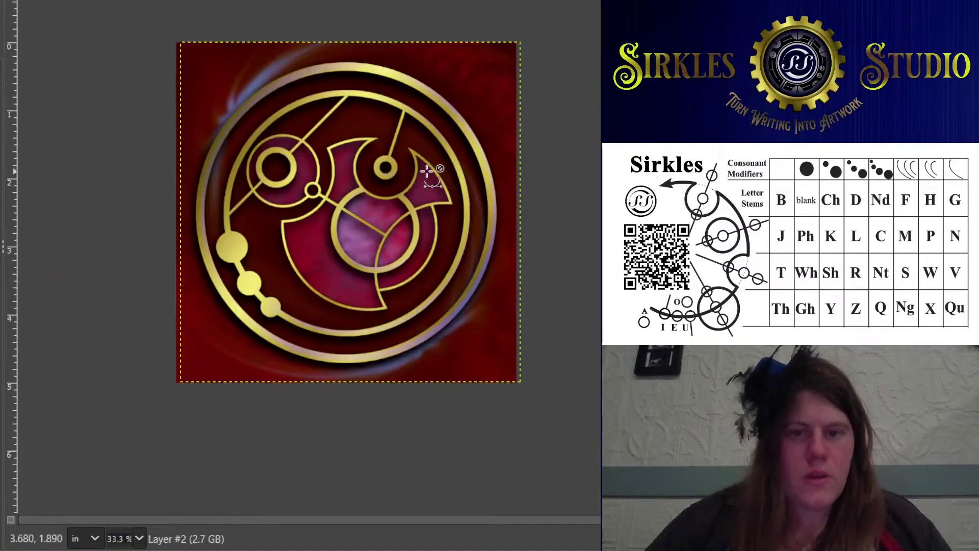
pyautogui.scroll(2, 407, 194)
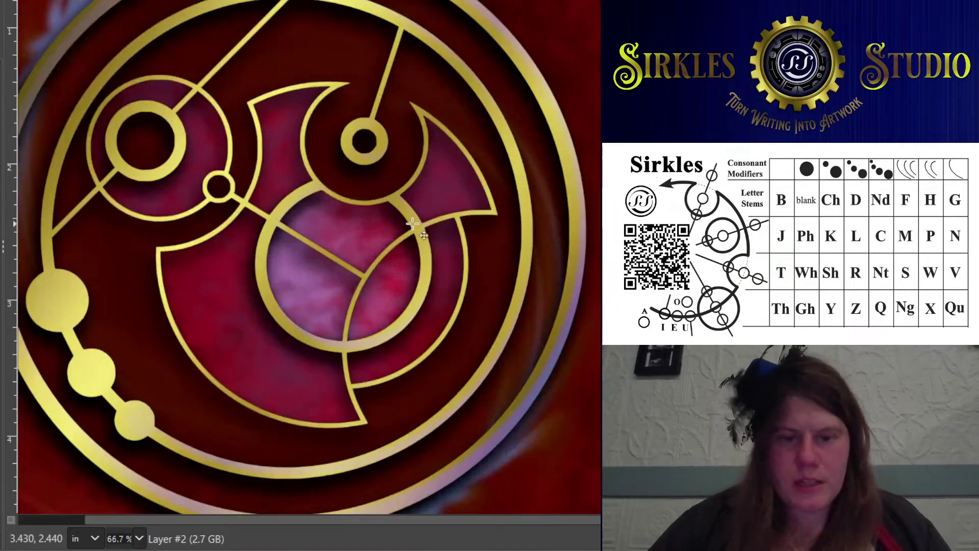
pyautogui.scroll(2, 326, 339)
pyautogui.scroll(-2, 356, 321)
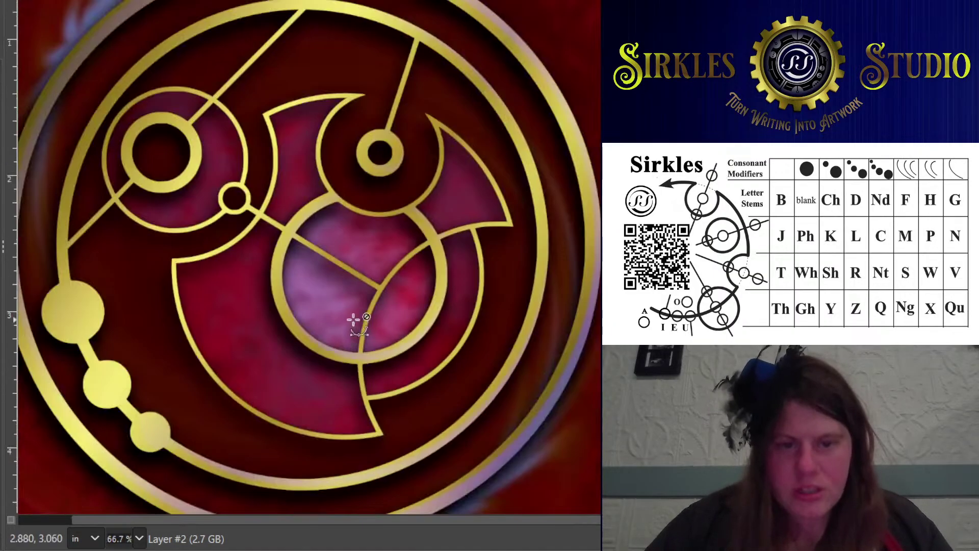
pyautogui.scroll(-1, 367, 278)
pyautogui.scroll(-2, 394, 398)
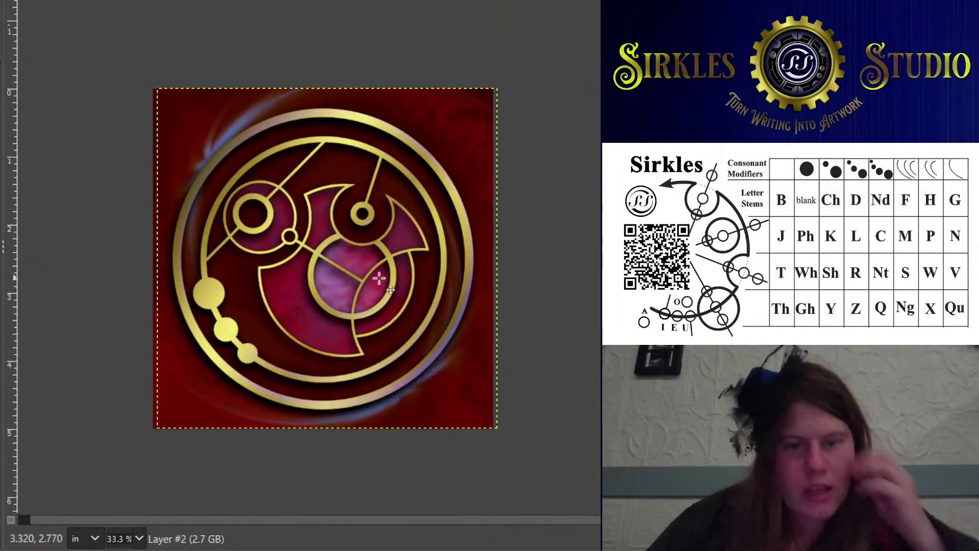
pyautogui.scroll(-1, 407, 175)
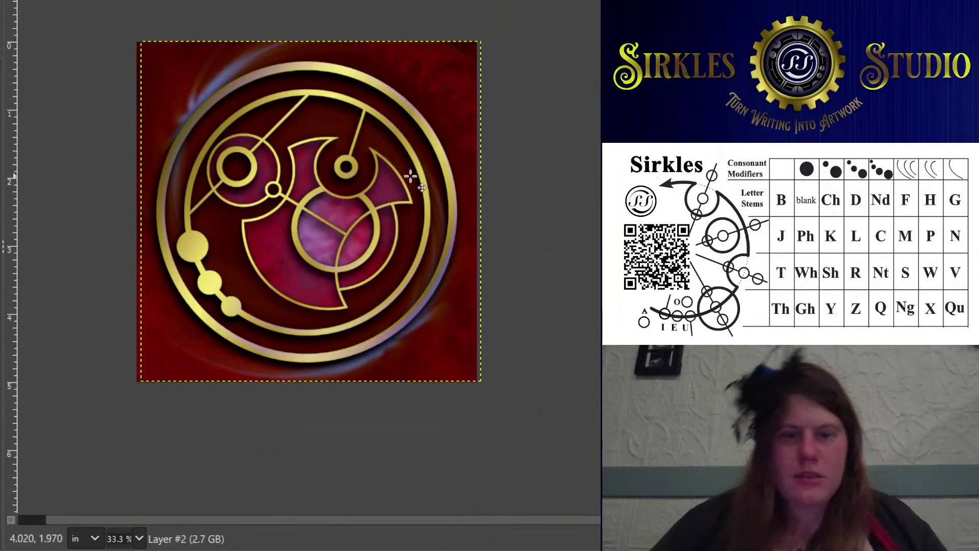
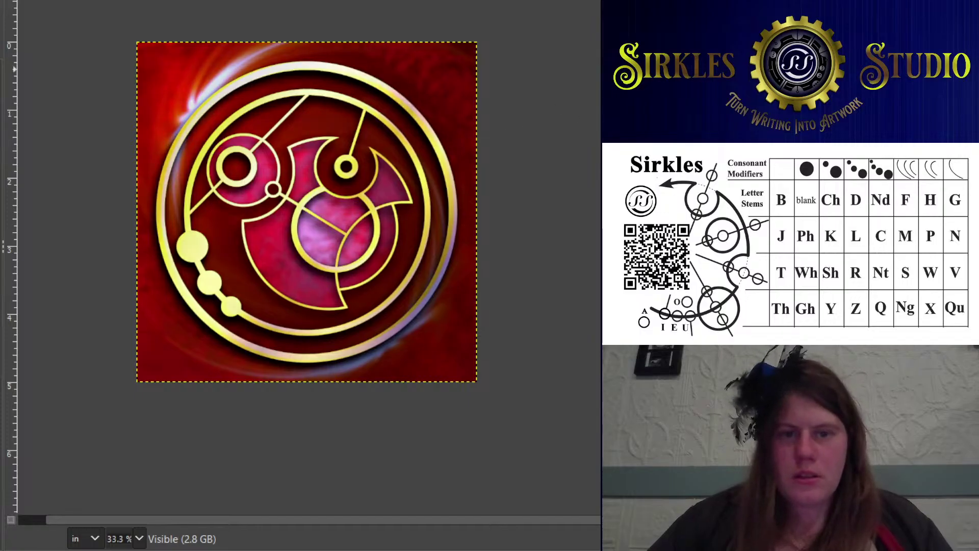
# Compare the merged Visible layer with and without the last brightening and examine the whole artwork
pyautogui.hotkey('ctrl', 'z')
pyautogui.hotkey('ctrl', 'y')
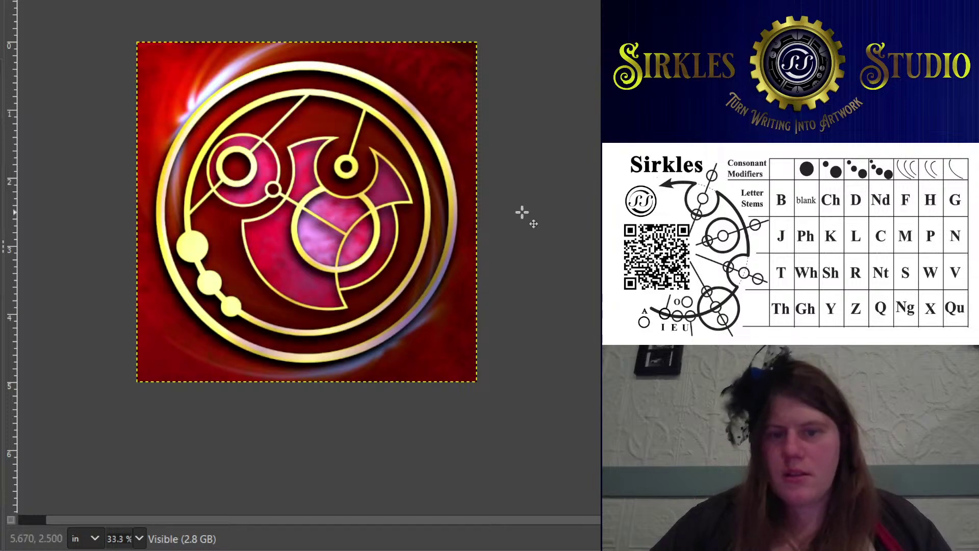
pyautogui.scroll(-2, 507, 163)
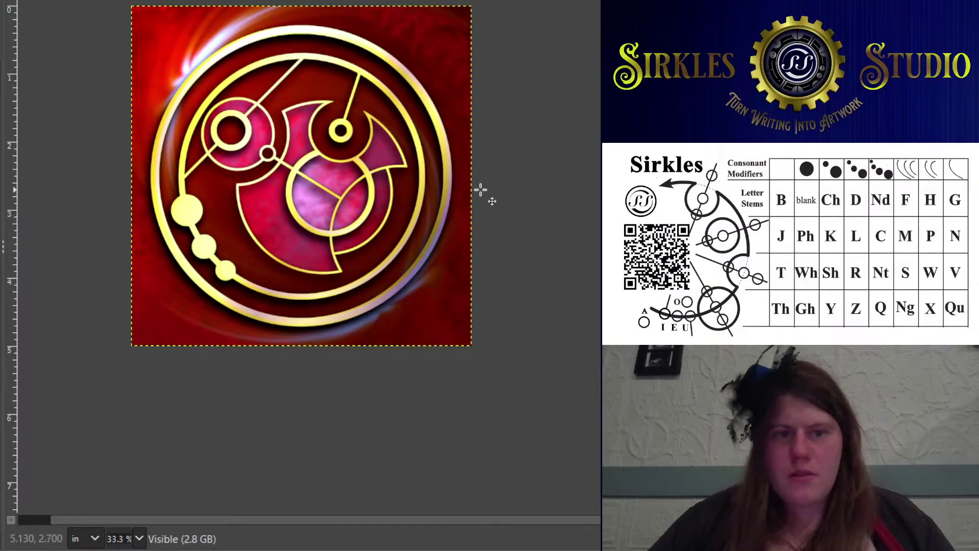
pyautogui.scroll(-1, 480, 190)
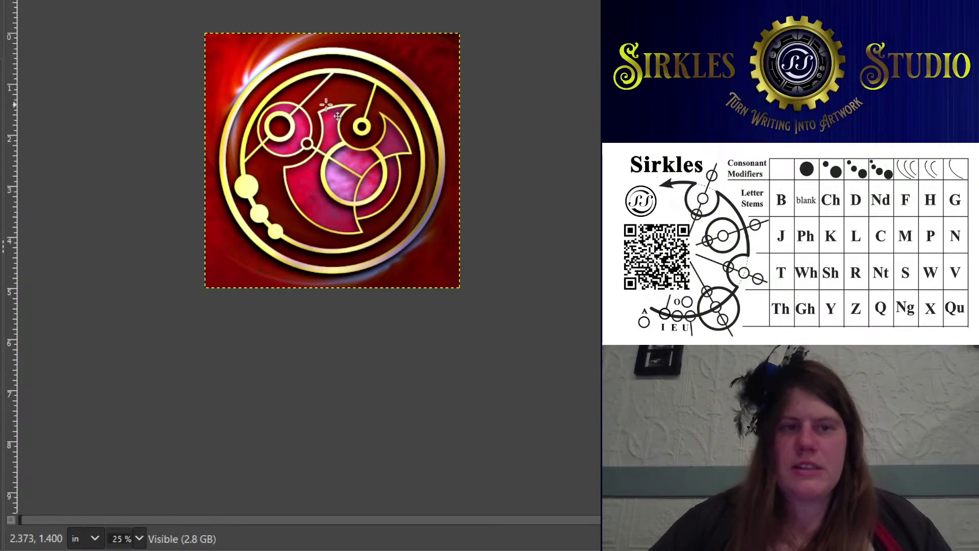
pyautogui.scroll(1, 353, 148)
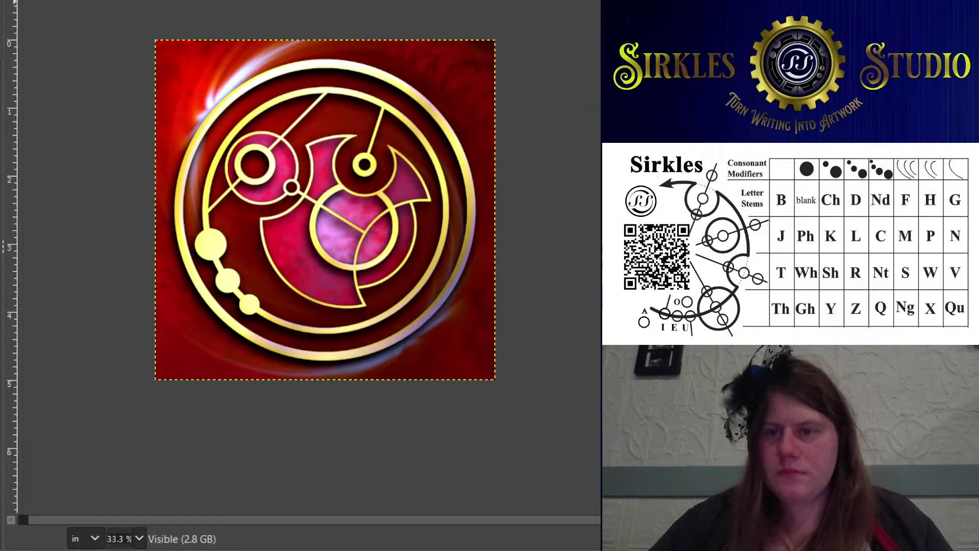
# Draw a circular selection spanning the full canvas around the glyph and inset it slightly from the canvas edges
pyautogui.moveTo(132, 29); pyautogui.dragTo(416, 241)
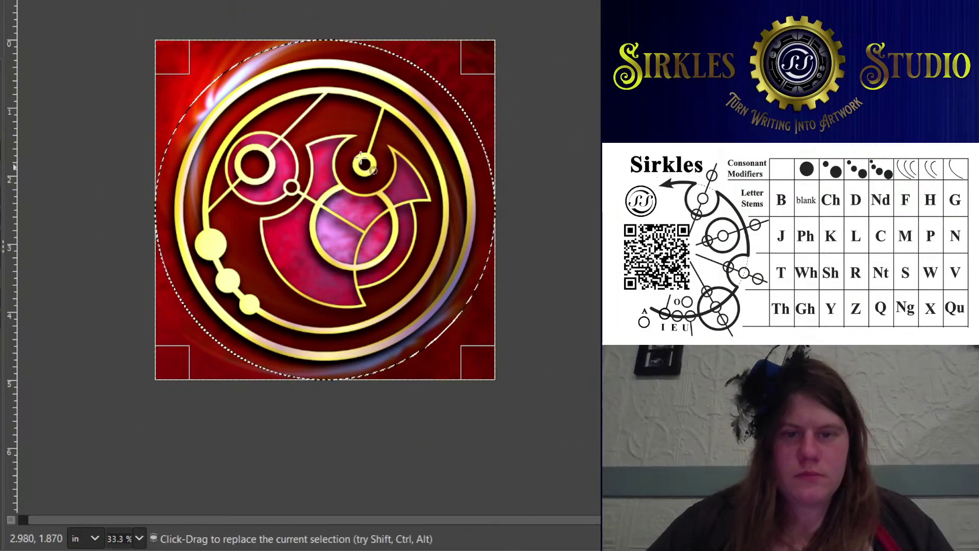
pyautogui.press('Return')
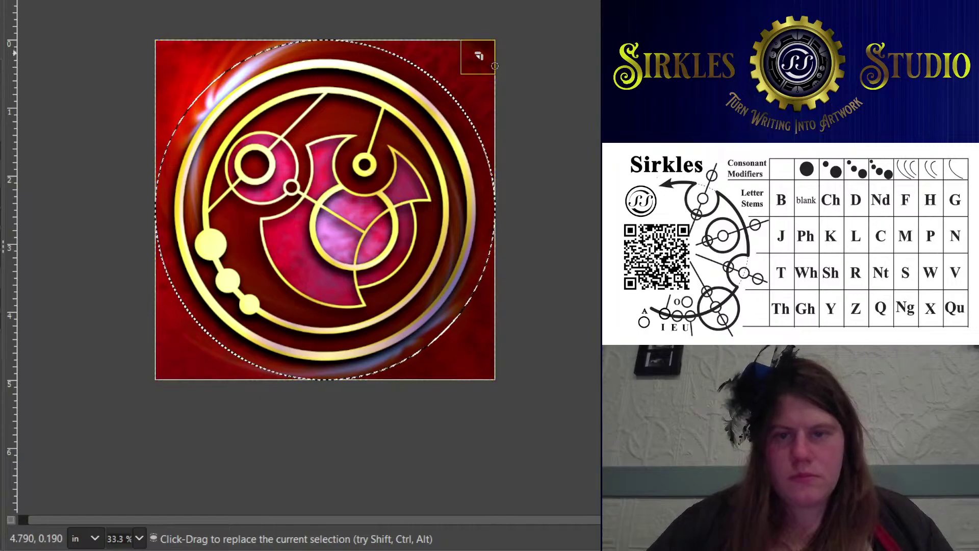
pyautogui.moveTo(494, 66); pyautogui.dragTo(483, 65)
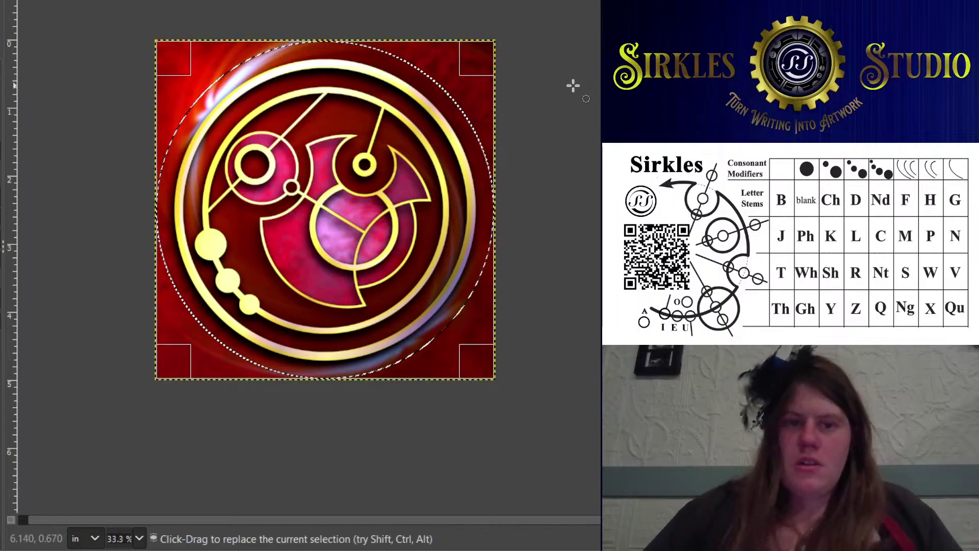
# Copy the circular area of the artwork, paste it as a new layer, and clear the selection
pyautogui.press('ctrl')
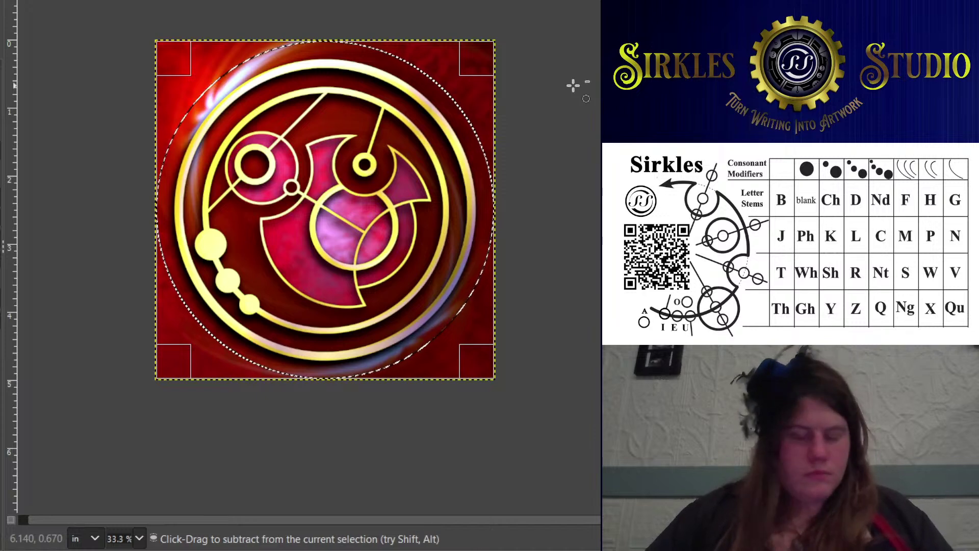
pyautogui.hotkey('ctrl', 'c')
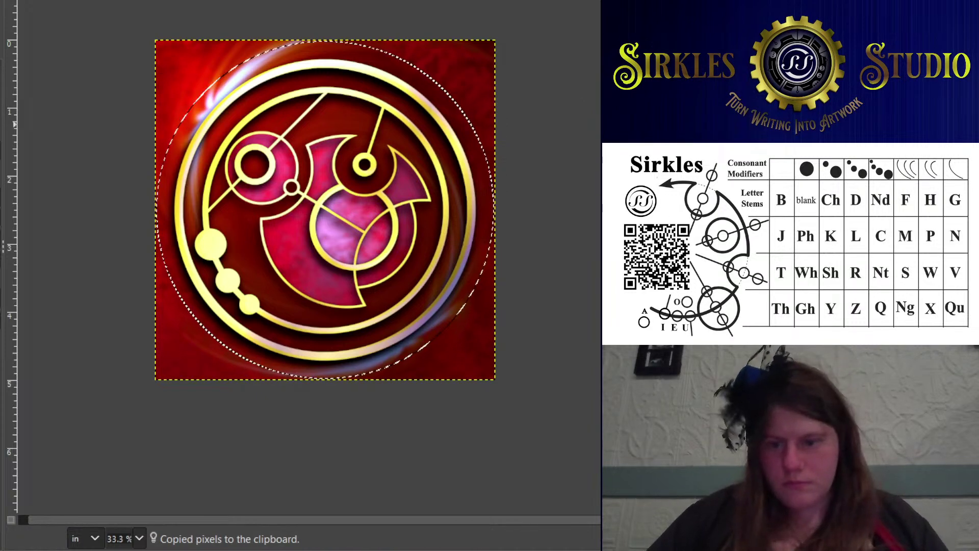
pyautogui.hotkey('ctrl', 'shift', 'a')
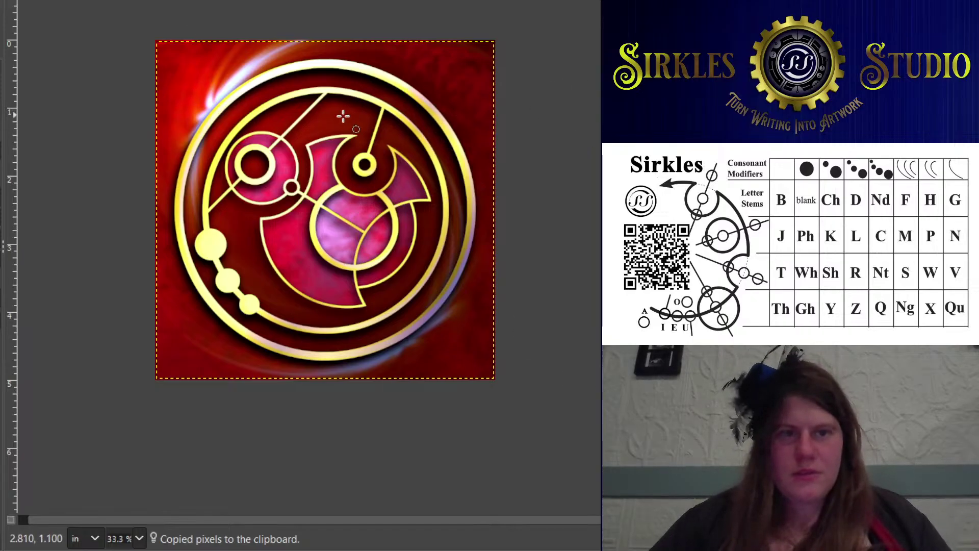
pyautogui.scroll(1, 212, 138)
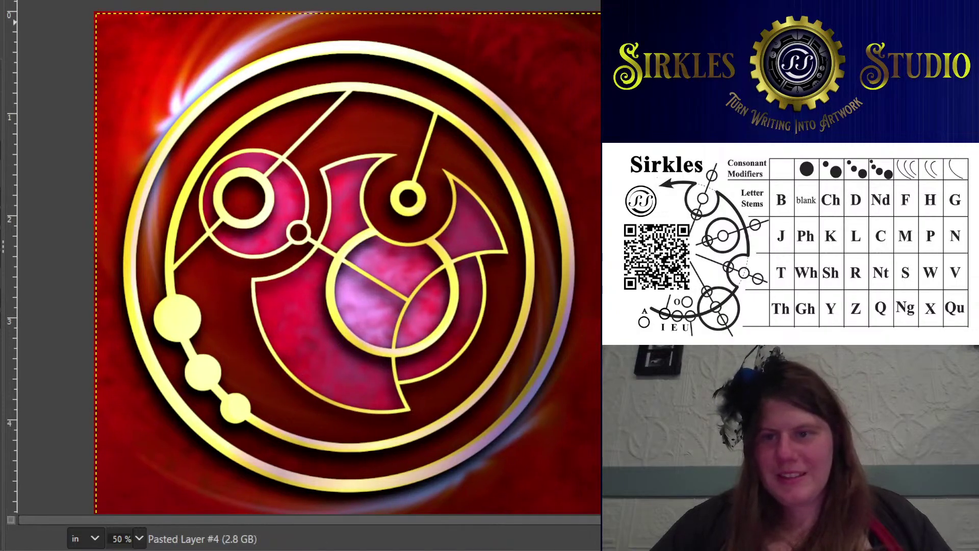
# Hide the artwork and background layers behind the pasted circular cutout, leaving the circle alone on a transparent background
pyautogui.scroll(-1, 415, 197)
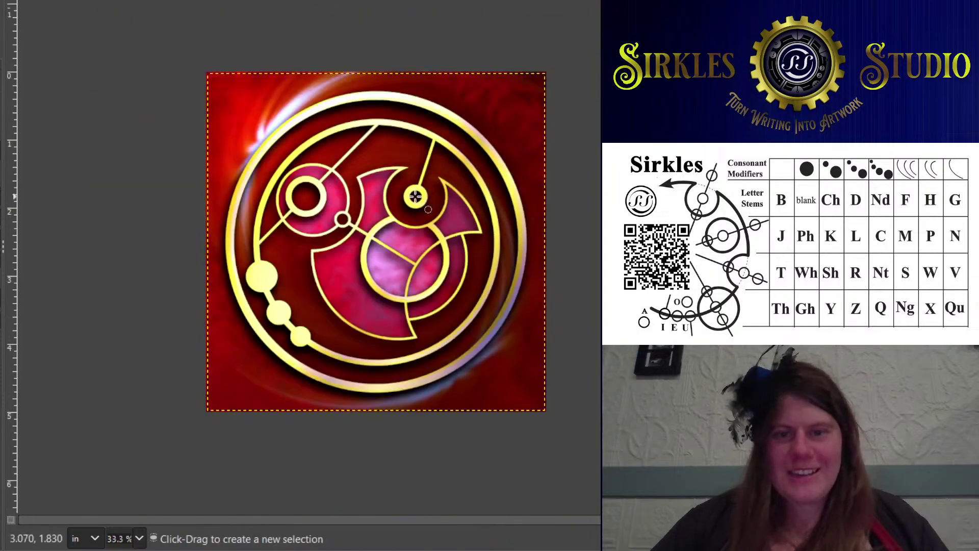
pyautogui.moveTo(415, 196); pyautogui.dragTo(407, 158)
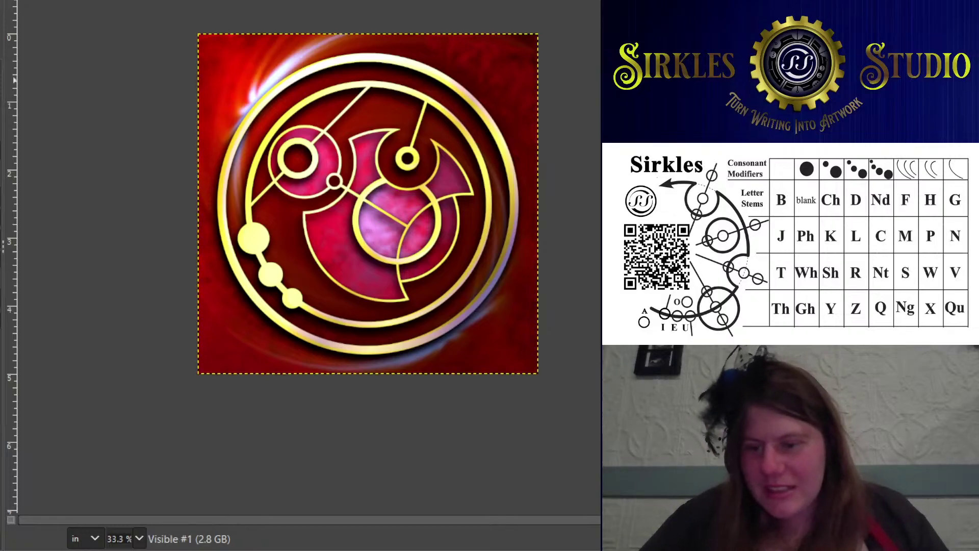
pyautogui.press('Delete')
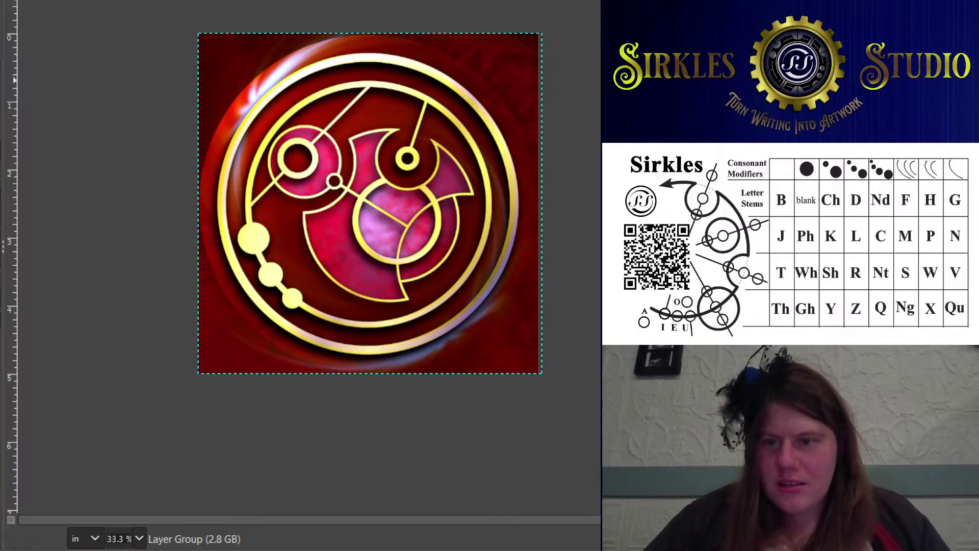
pyautogui.press('pagedown')
pyautogui.press('pagedown')
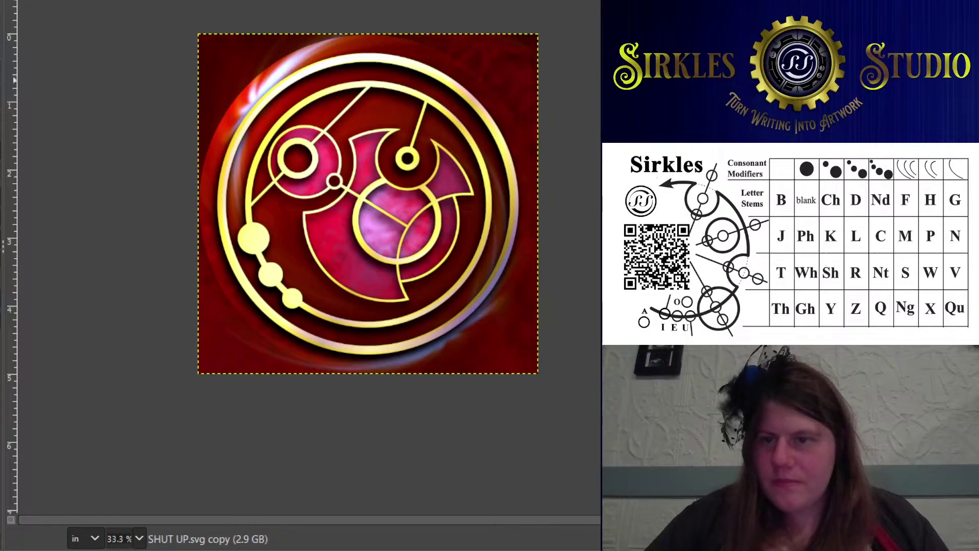
pyautogui.press('pagedown')
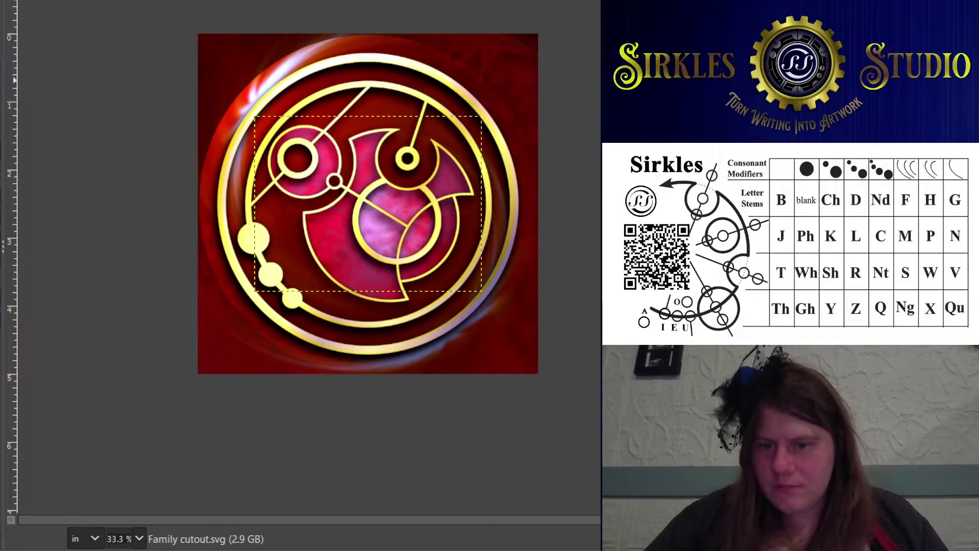
pyautogui.press('pagedown')
pyautogui.press('Delete')
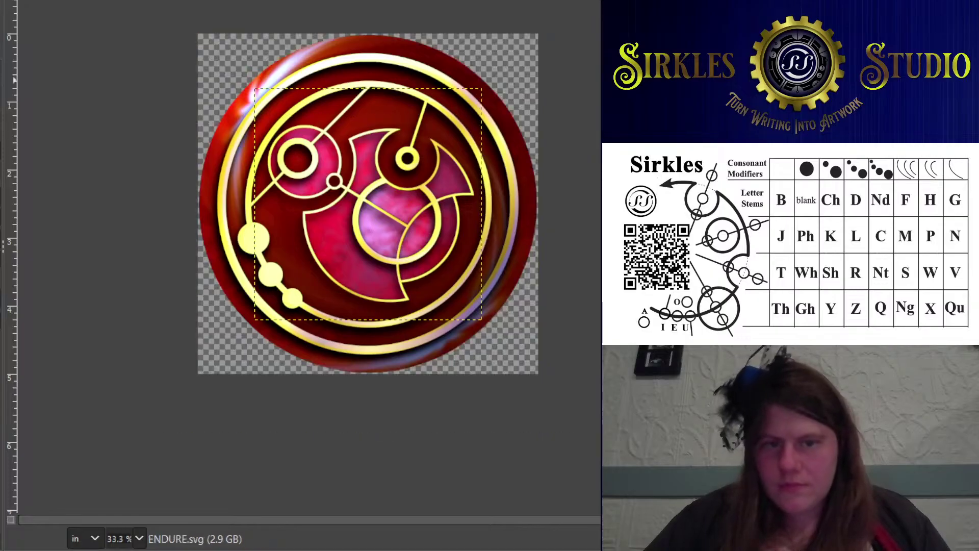
# Select the pasted circle layer and export the isolated red and gold circular artwork as an image
pyautogui.moveTo(583, 164); pyautogui.dragTo(570, 172)
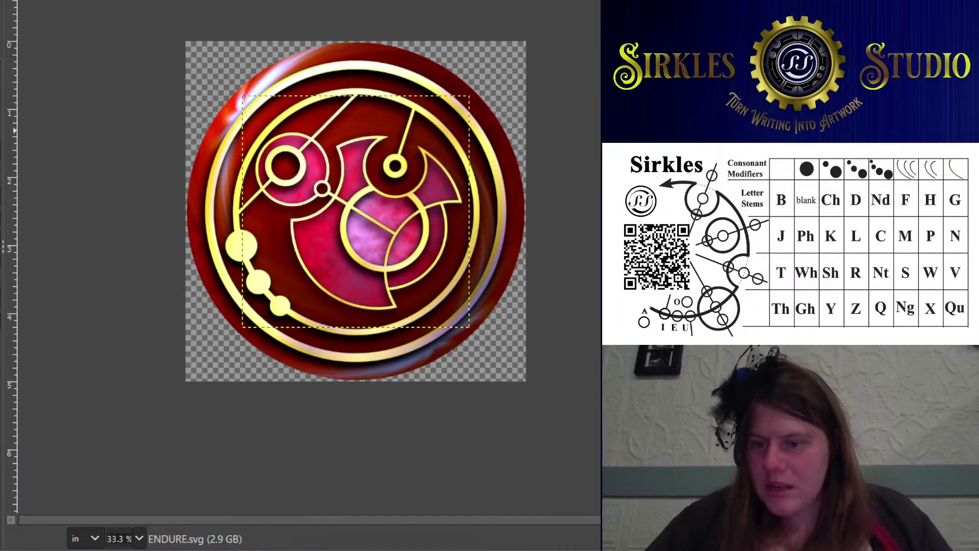
pyautogui.press('pageup')
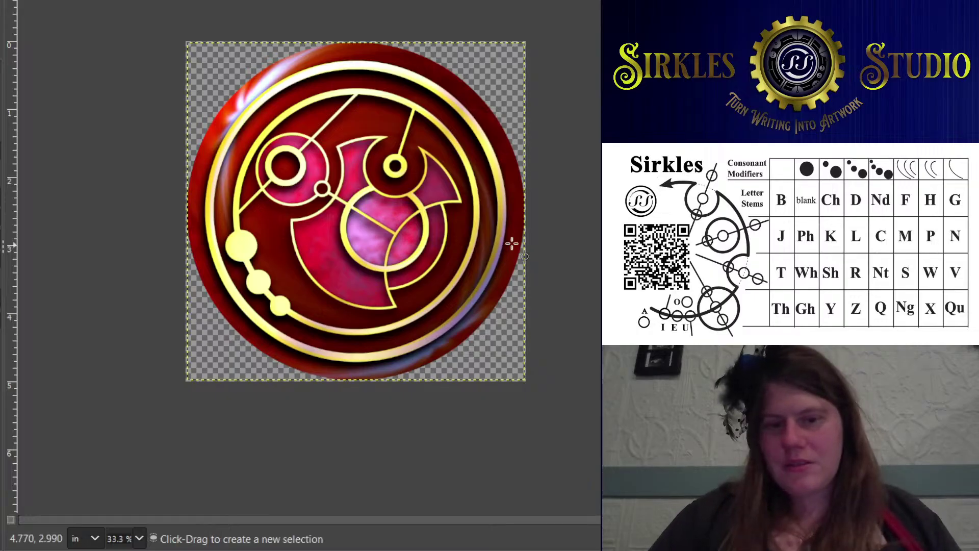
pyautogui.hotkey('ctrl', 'e')
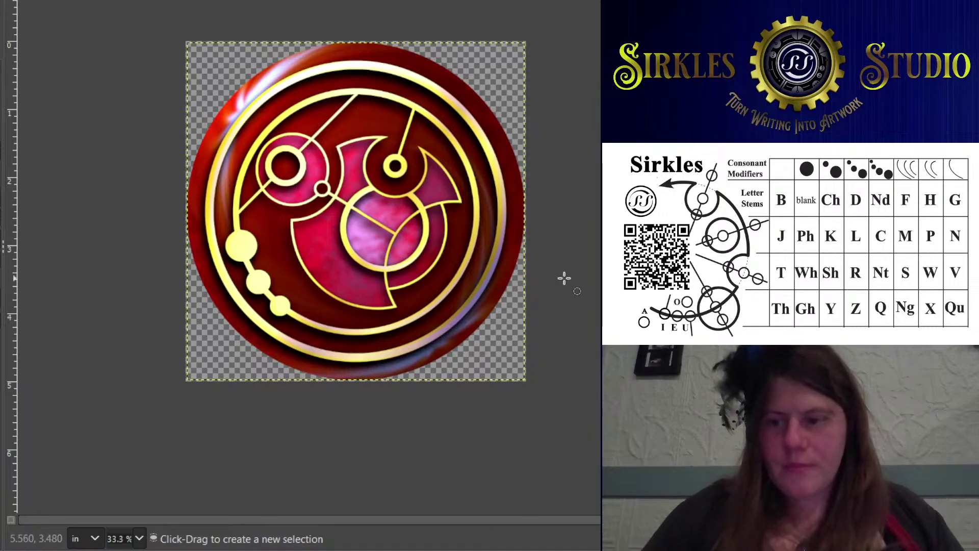
# Shift the circle artwork's hues to a blue and violet background with pink lines, and brighten the highlights and lines toward white
pyautogui.moveTo(539, 272)
pyautogui.mouseDown()
pyautogui.moveTo(530, 264)
pyautogui.moveTo(526, 273)
pyautogui.mouseUp()
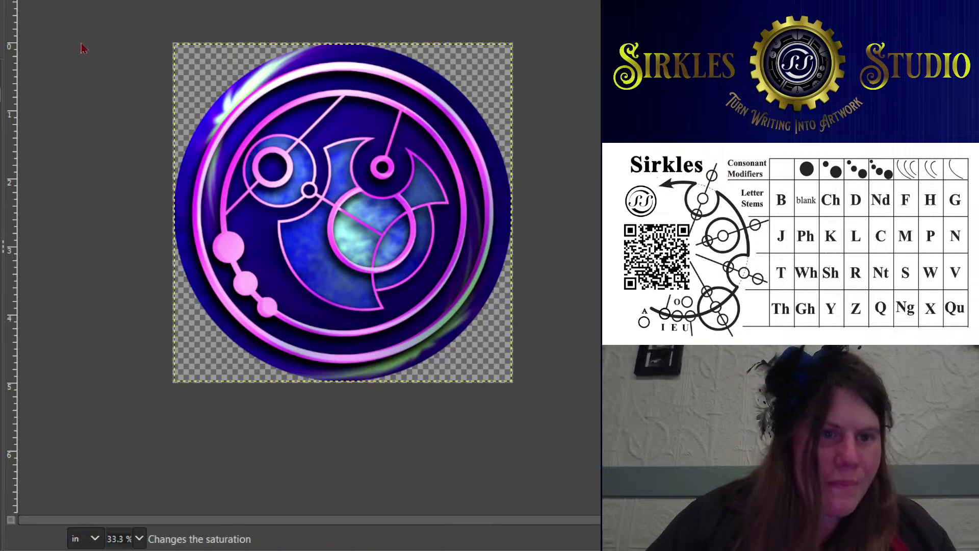
pyautogui.click(91, 98)
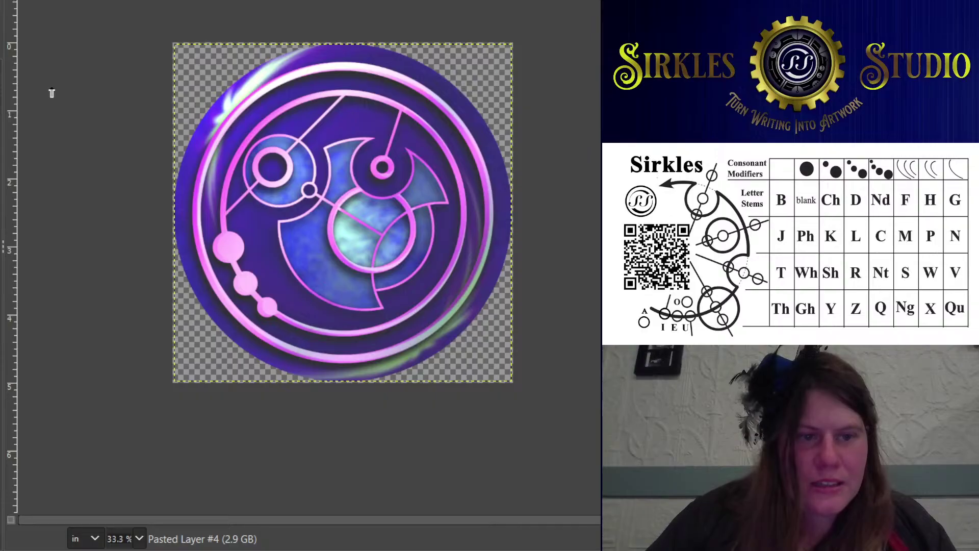
pyautogui.moveTo(52, 93); pyautogui.dragTo(114, 90)
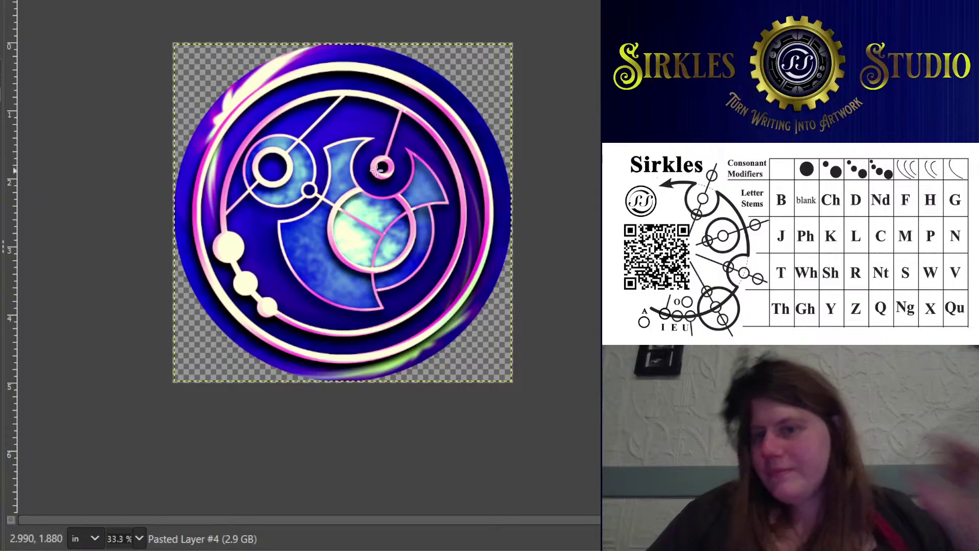
pyautogui.moveTo(391, 180)
pyautogui.mouseDown()
pyautogui.moveTo(365, 151)
pyautogui.moveTo(375, 180)
pyautogui.mouseUp()
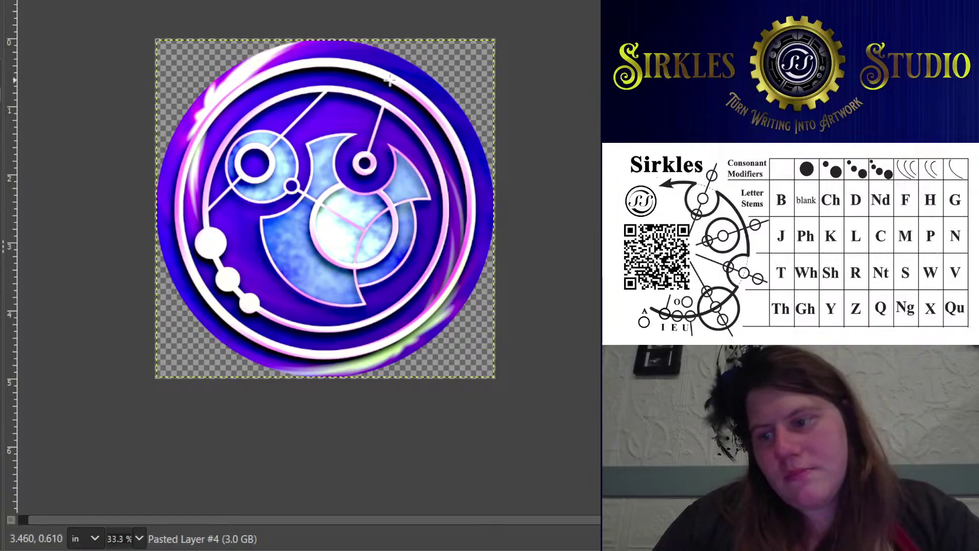
# Inspect the recoloured circular artwork and export it as shut up cotton candy.png
pyautogui.scroll(-2, 375, 132)
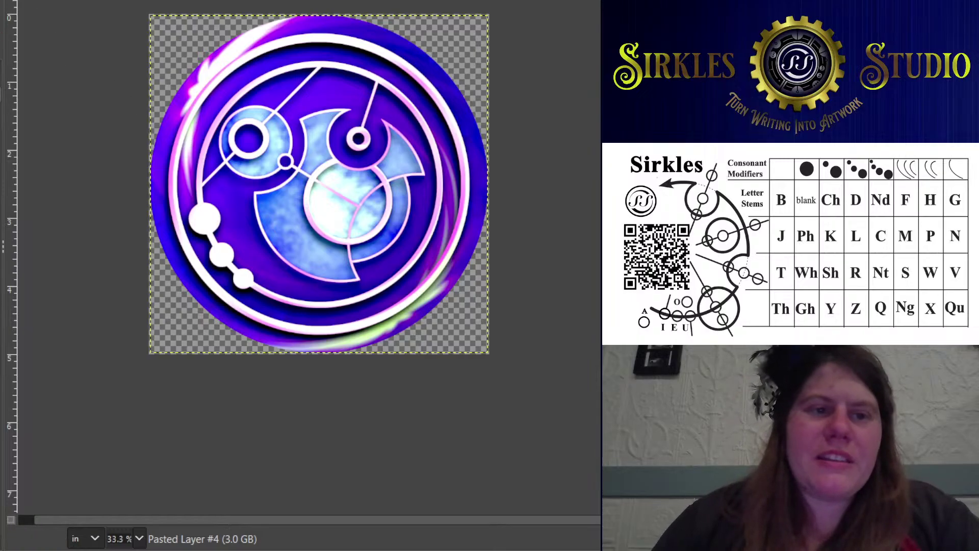
pyautogui.hotkey('shift', 'j')
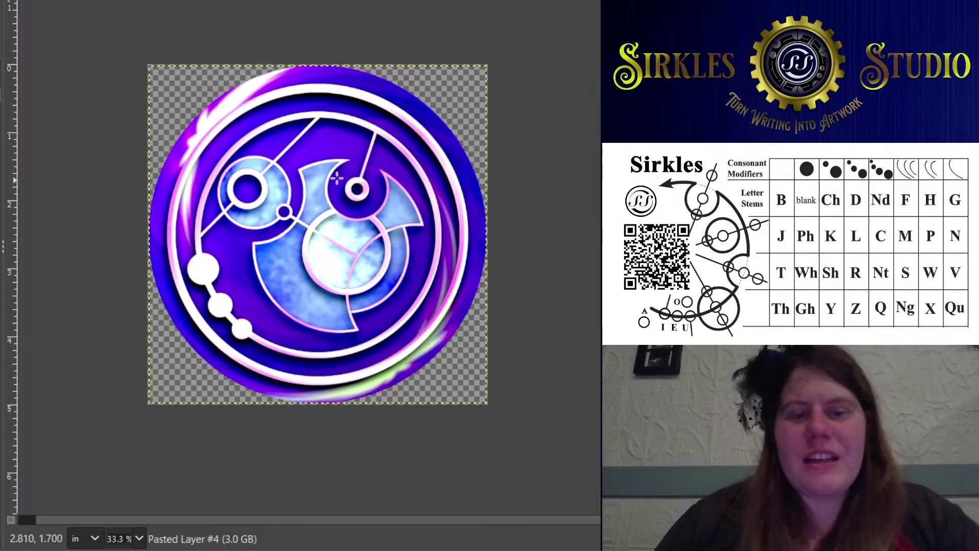
pyautogui.press('+')
pyautogui.scroll(-1, 286, 144)
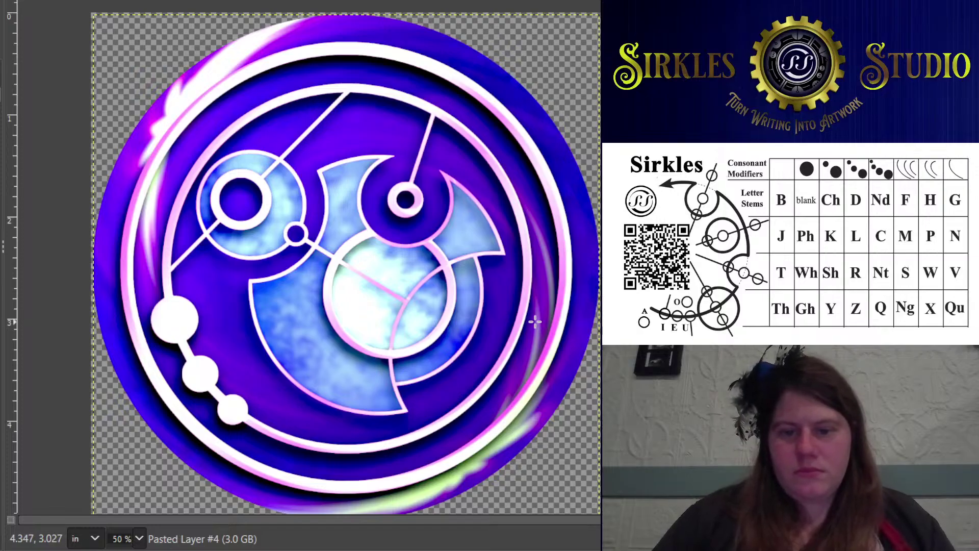
pyautogui.hotkey('ctrl', 'e')
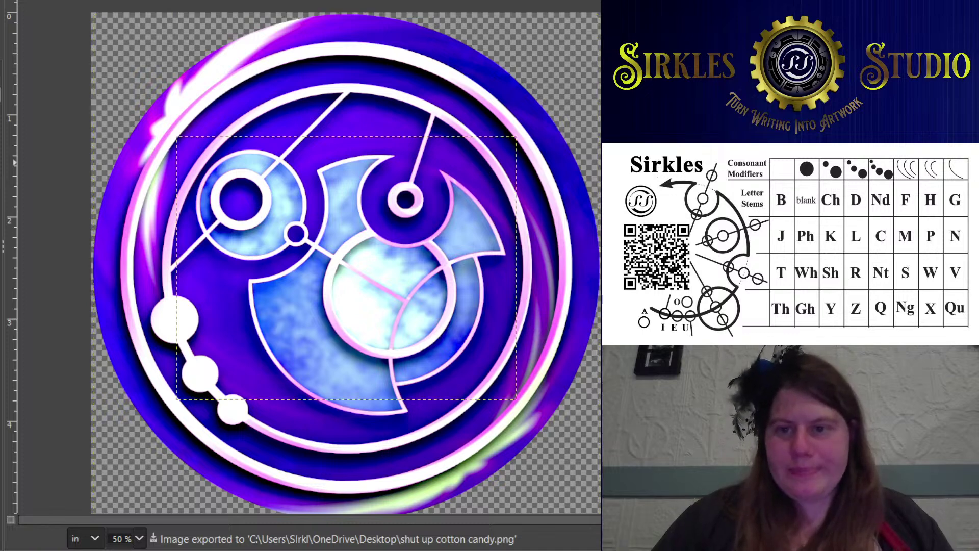
# Hide the recoloured circle and the gold glyph layers, leaving only the red swirl background showing
pyautogui.hotkey('ctrl', 'z')
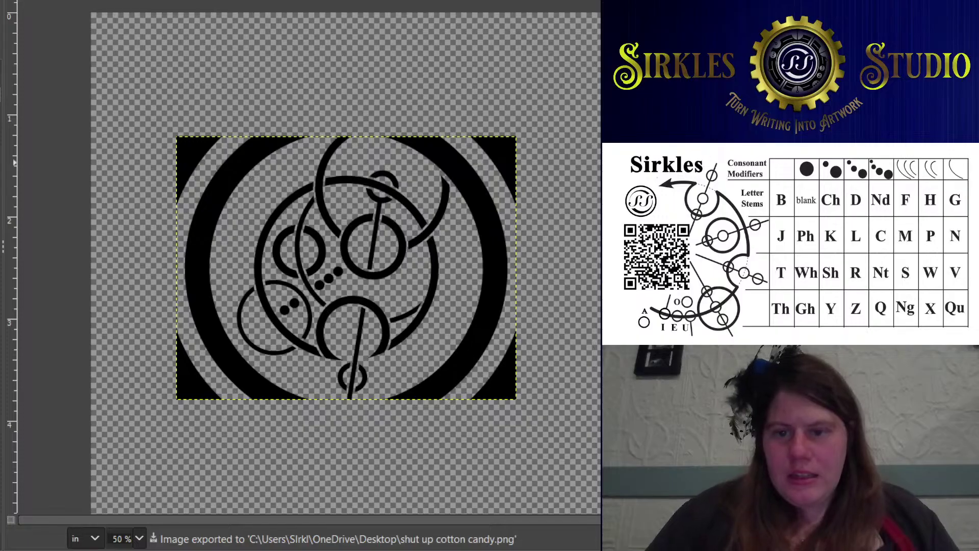
pyautogui.hotkey('ctrl', 'y')
pyautogui.hotkey('ctrl', 'z')
pyautogui.hotkey('ctrl', 'z')
pyautogui.hotkey('ctrl', 'z')
pyautogui.hotkey('ctrl', 'z')
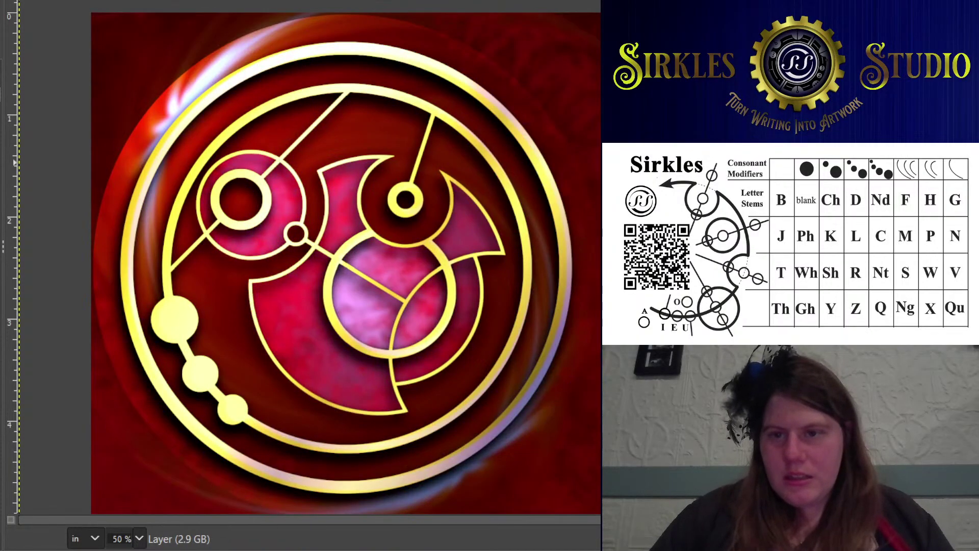
pyautogui.hotkey('ctrl', 'y')
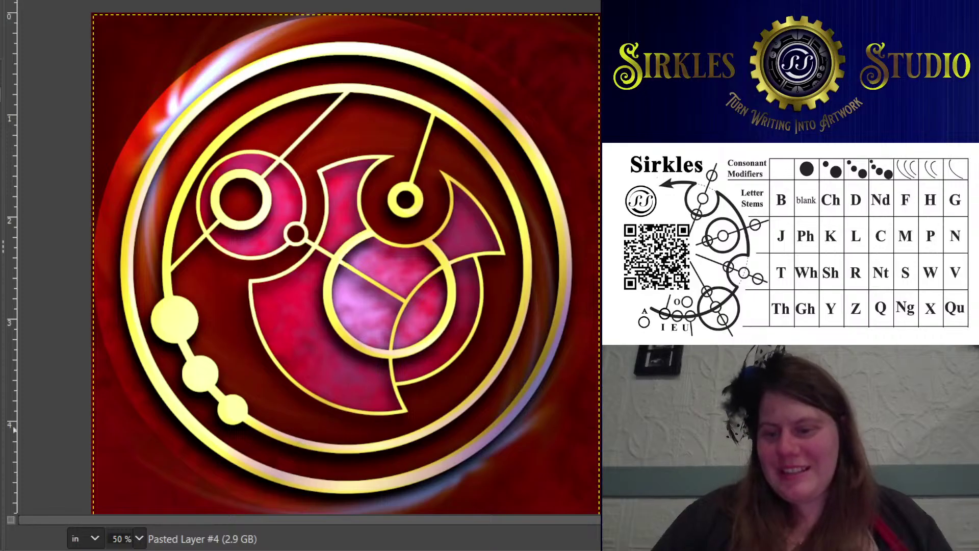
pyautogui.hotkey('ctrl', 'z')
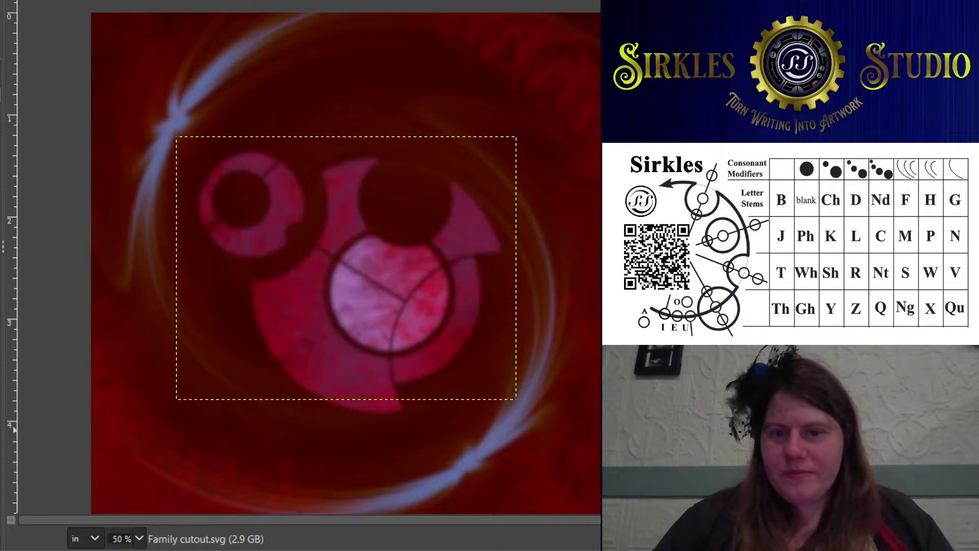
# Hide the red swirl background layers so only the black Family cutout.svg design shows, and select its layer
pyautogui.press('pagedown')
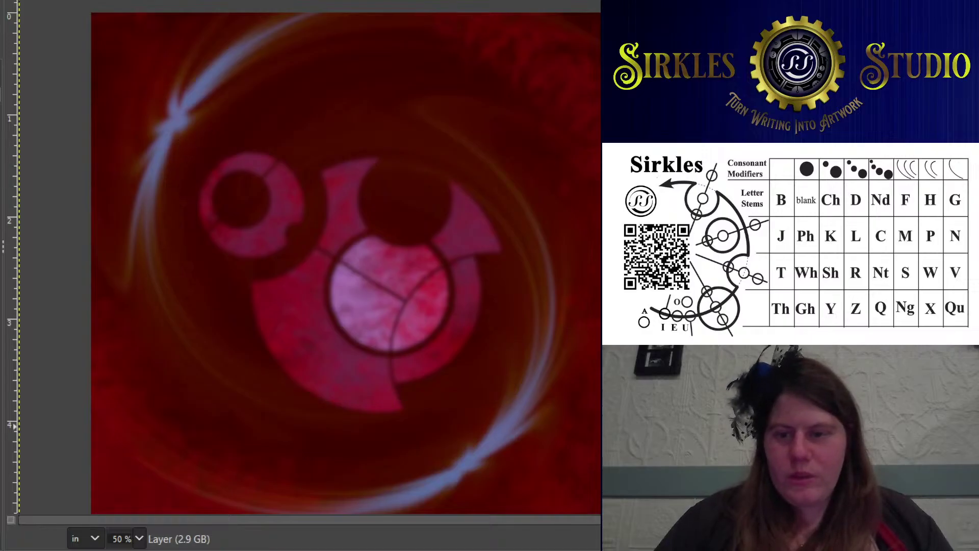
pyautogui.press('pagedown')
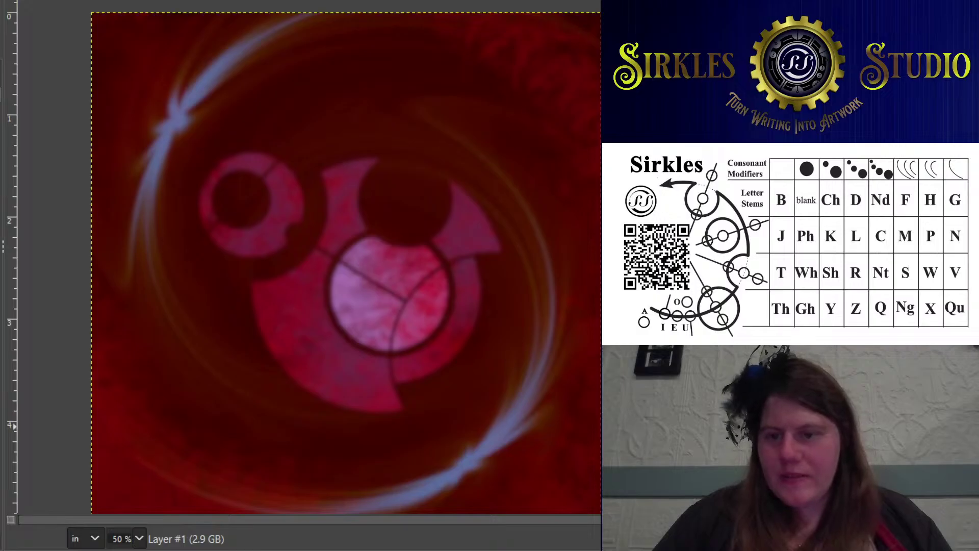
pyautogui.press('pagedown')
pyautogui.press('pagedown')
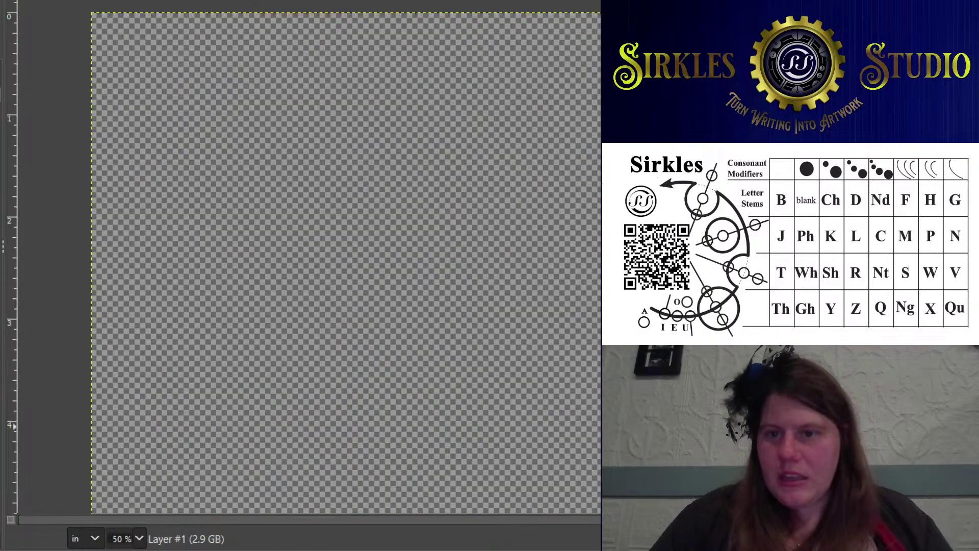
pyautogui.scroll(-1, 542, 234)
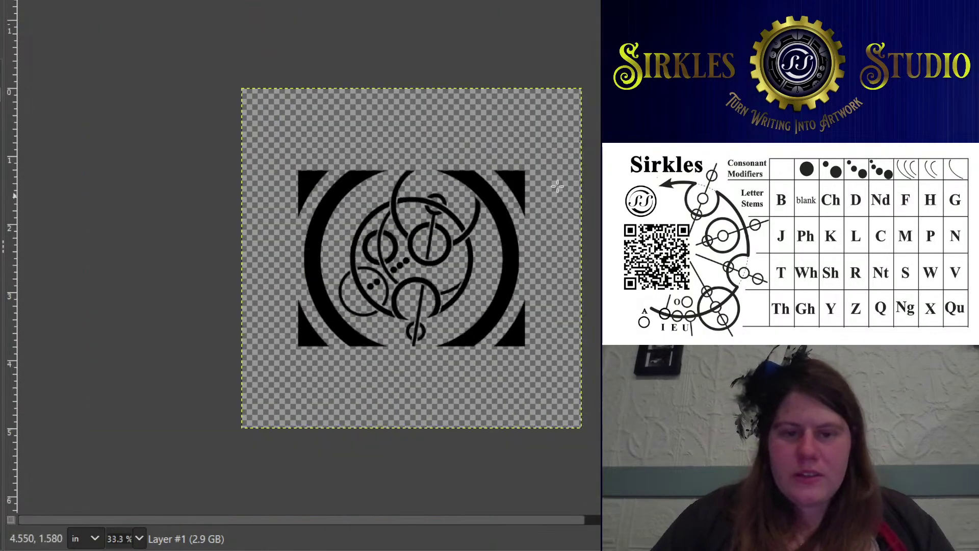
pyautogui.press('pageup')
pyautogui.scroll(1, 487, 194)
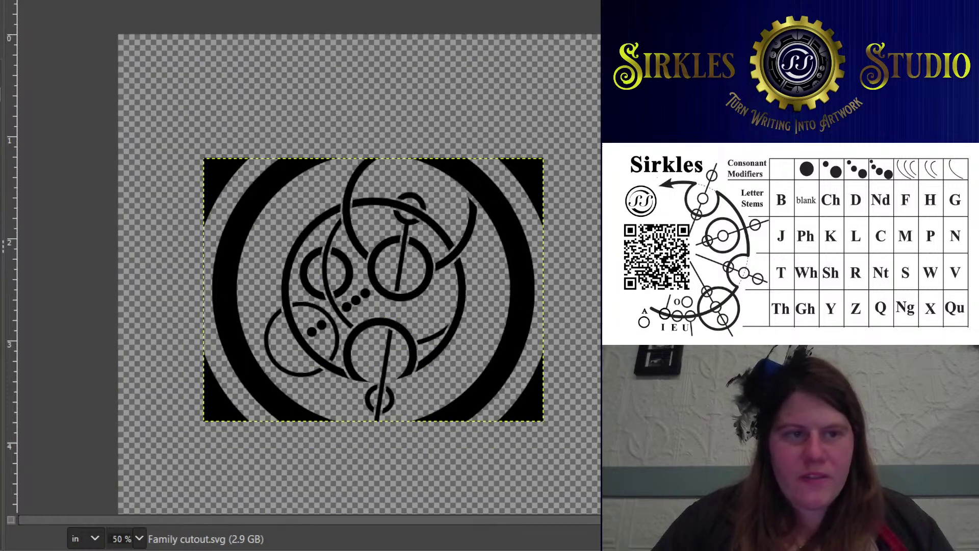
# Try to scale the Family cutout.svg design up to about 4.97 by 4.03 inches, nearly the full canvas width
pyautogui.scroll(3, 342, 321)
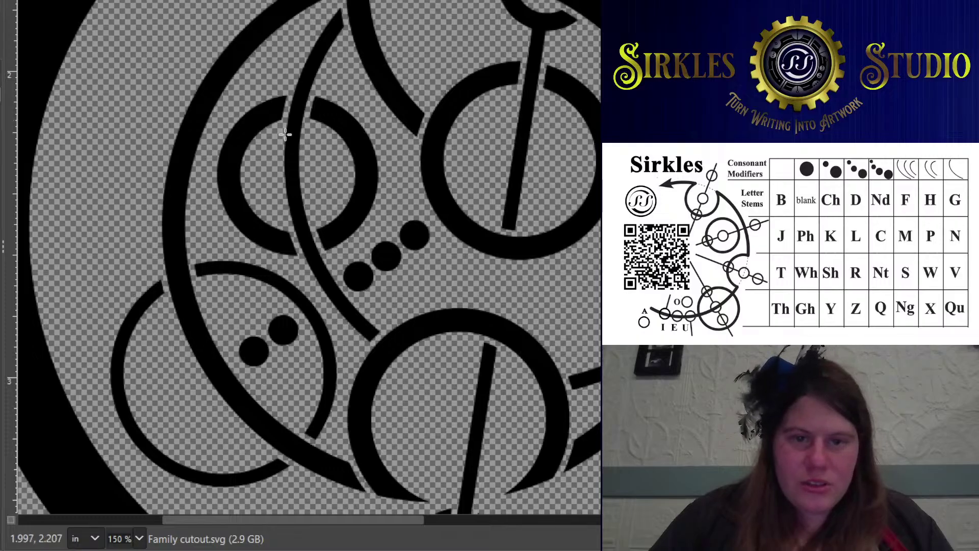
pyautogui.scroll(-1, 426, 142)
pyautogui.scroll(-1, 349, 209)
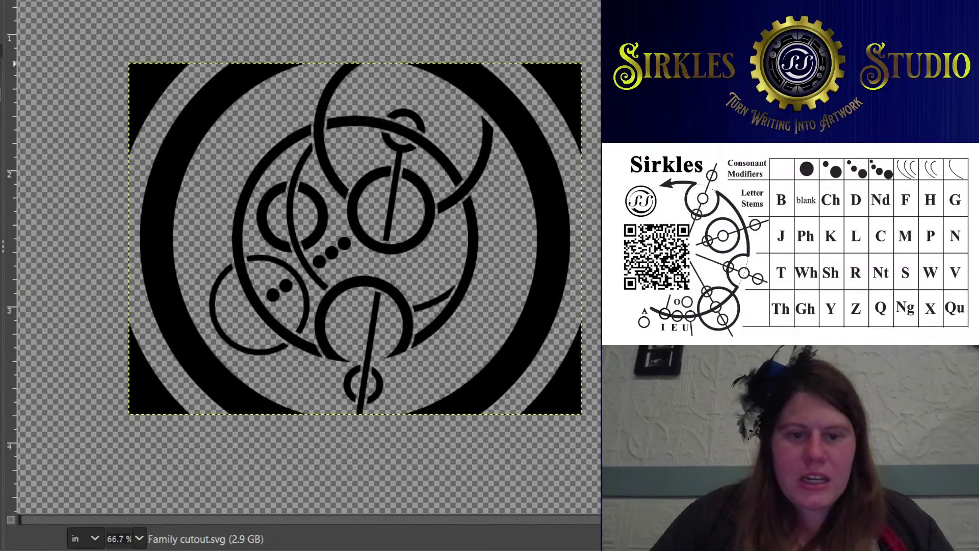
pyautogui.scroll(-1, 383, 82)
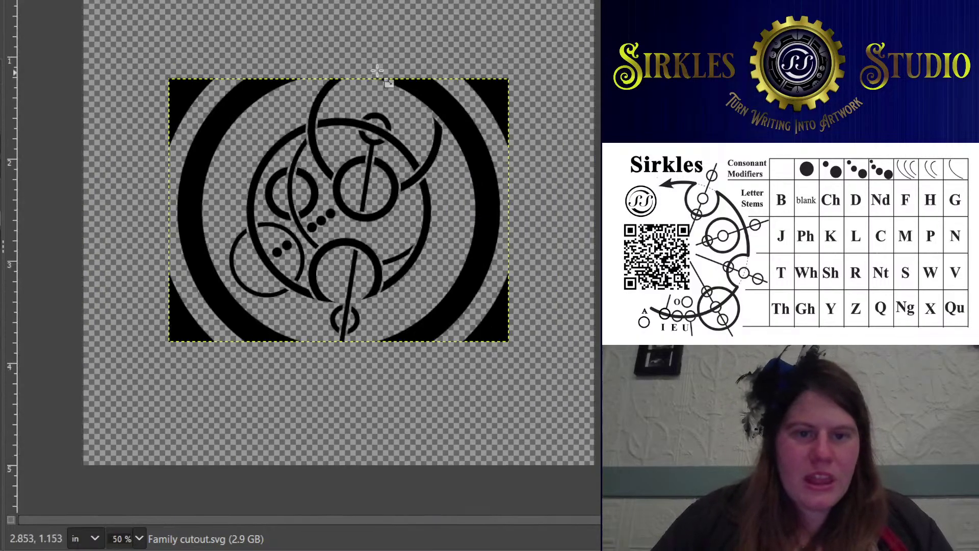
pyautogui.hotkey('shift', 's')
pyautogui.moveTo(382, 82); pyautogui.dragTo(484, 35)
pyautogui.moveTo(600, 1); pyautogui.dragTo(570, 1)
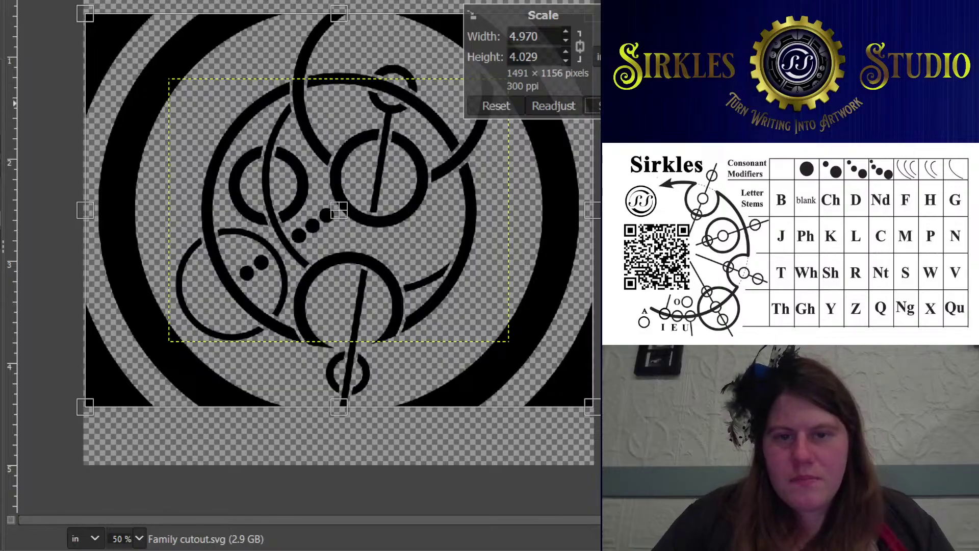
pyautogui.press('Return')
# Examine the line crossings and gaps of the Family cutout.svg design up close and as a whole
pyautogui.scroll(2, 445, 162)
pyautogui.scroll(1, 445, 162)
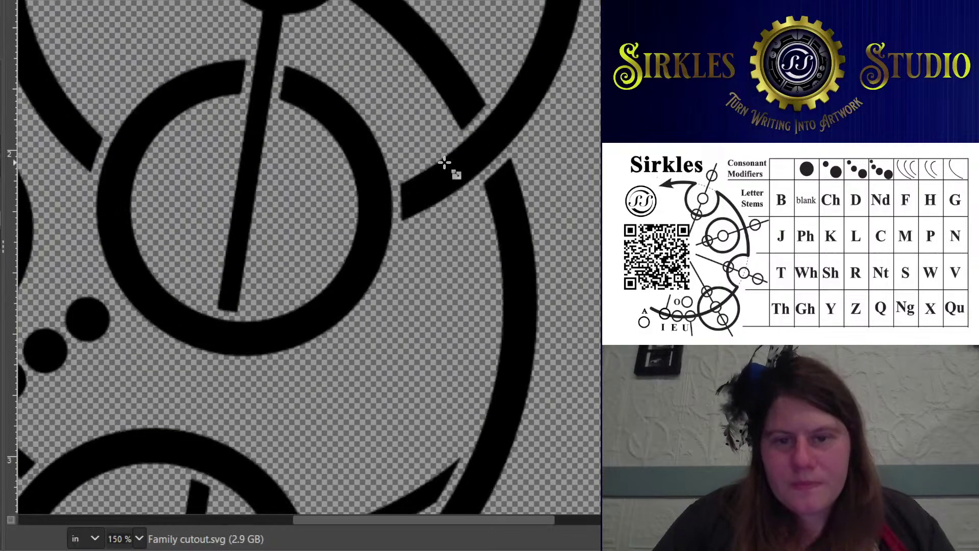
pyautogui.scroll(-2, 445, 162)
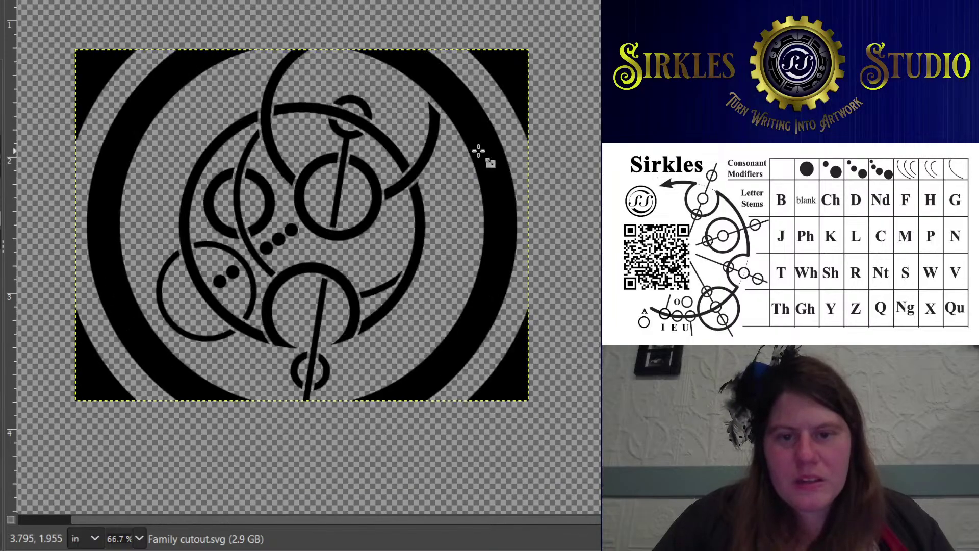
pyautogui.scroll(-1, 478, 151)
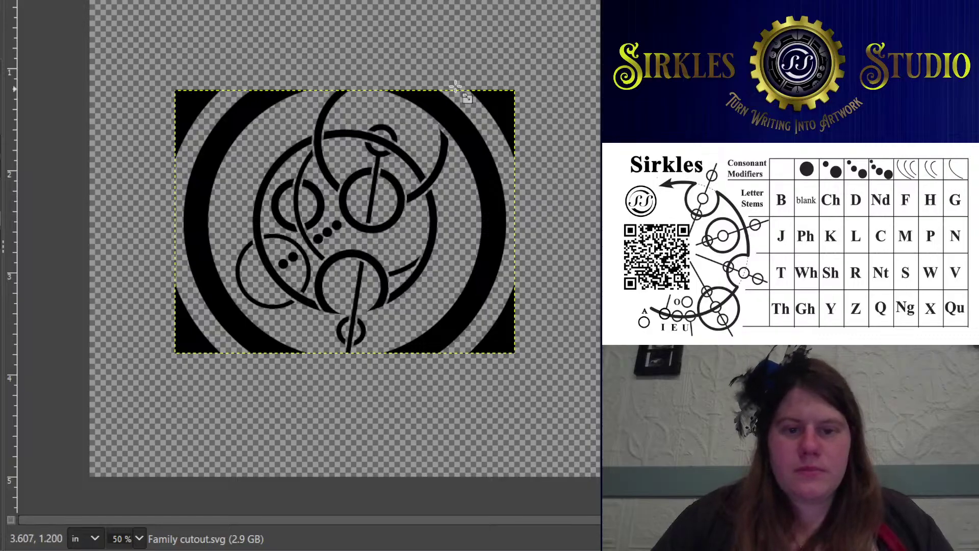
pyautogui.scroll(4, 314, 132)
pyautogui.scroll(-4, 336, 174)
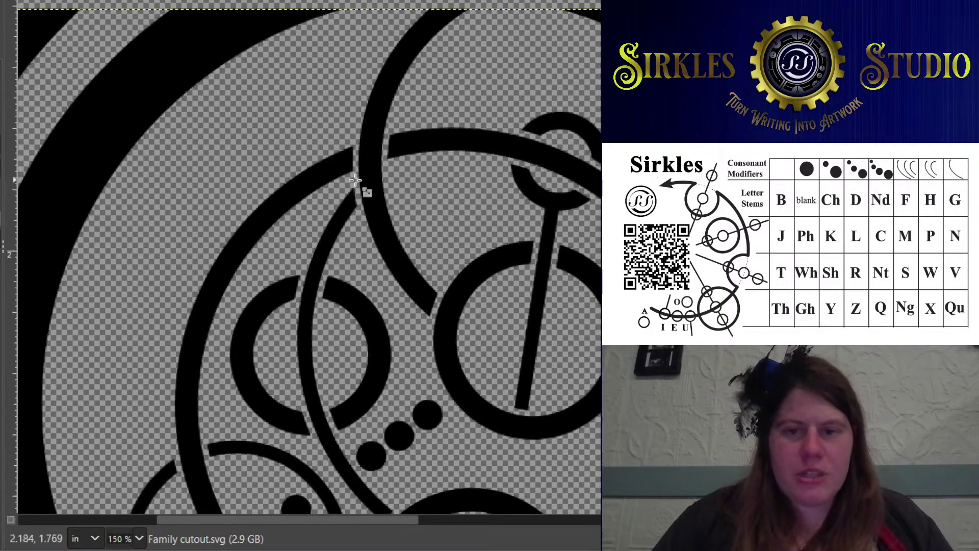
pyautogui.press('pageup')
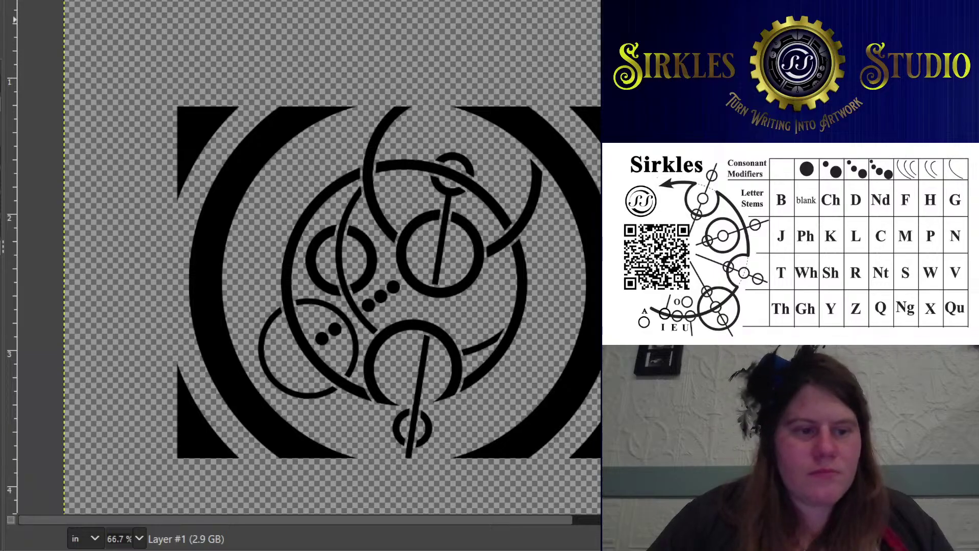
# Fill Layer #1 behind the Family design with a diagonal pastel gradient and twist it into a swirl with Whirl and Pinch
pyautogui.moveTo(83, 117); pyautogui.dragTo(599, 369)
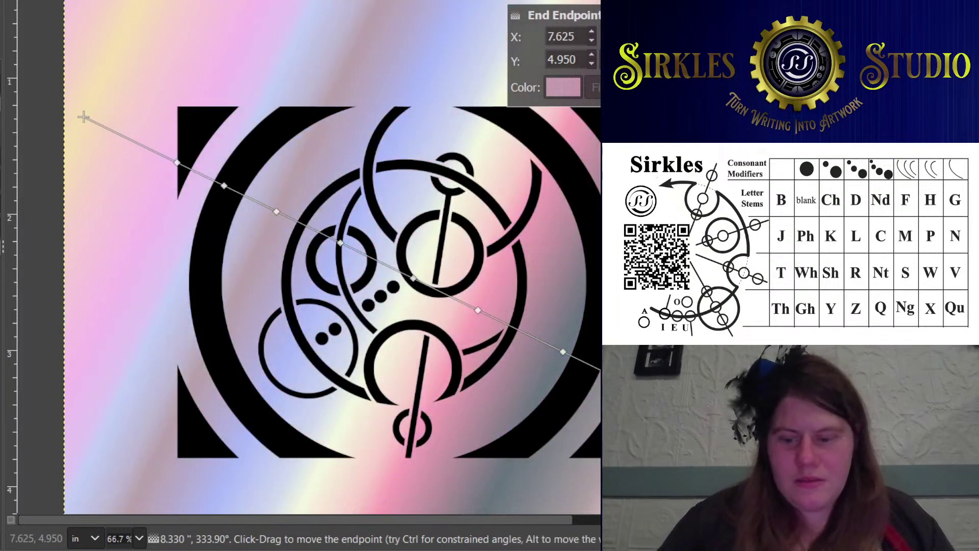
pyautogui.press('Return')
pyautogui.scroll(-3, 330, 226)
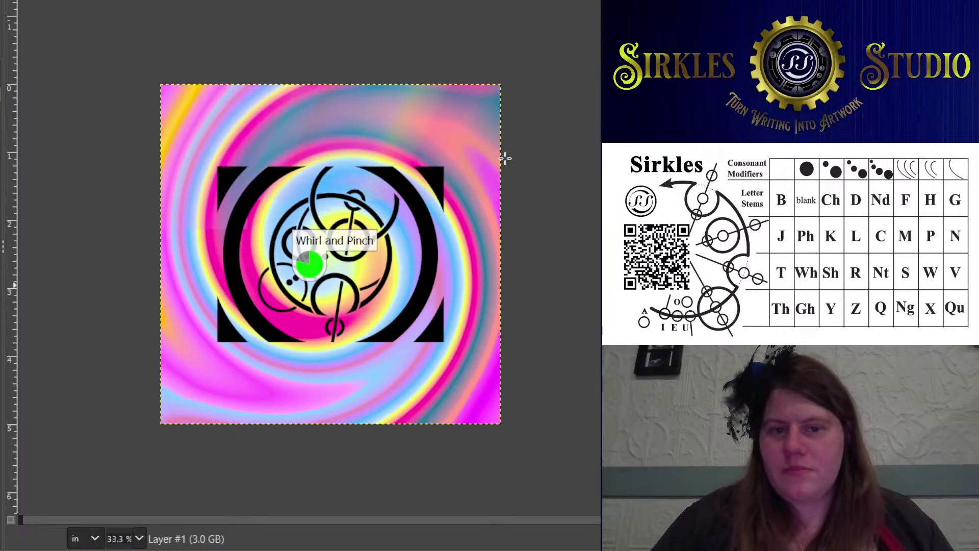
pyautogui.press('Return')
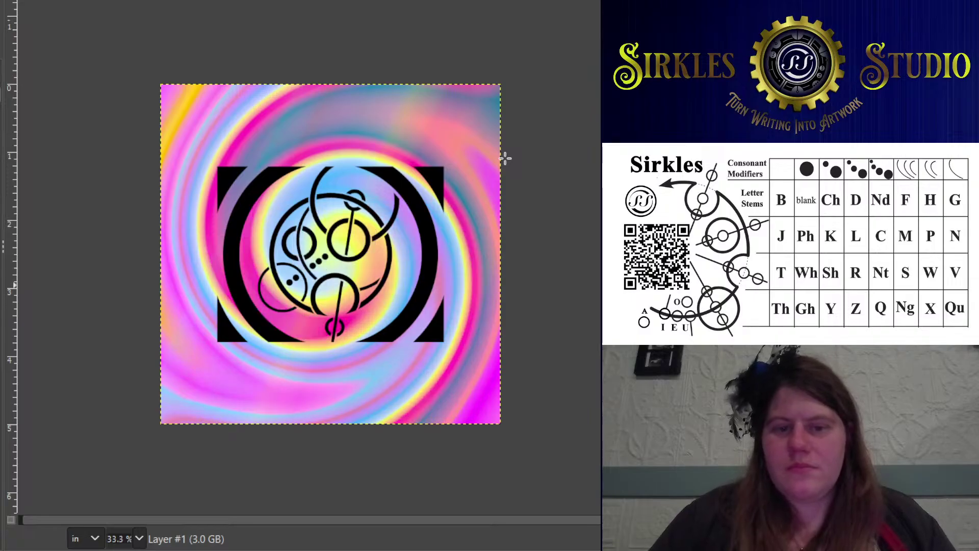
pyautogui.scroll(1, 352, 266)
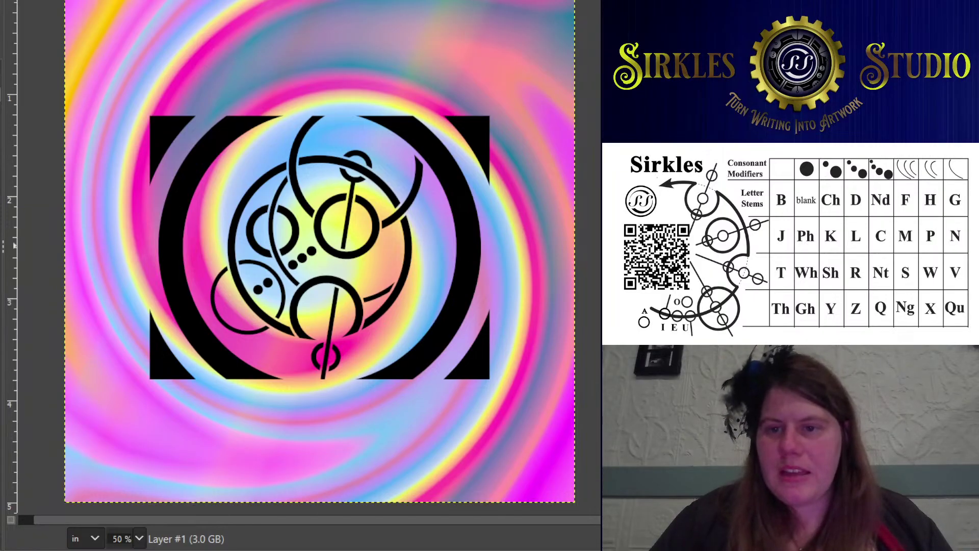
# Scale the pastel swirl on Layer #1 down around its center to about 2.877 by 2.707 inches
pyautogui.press('pageup')
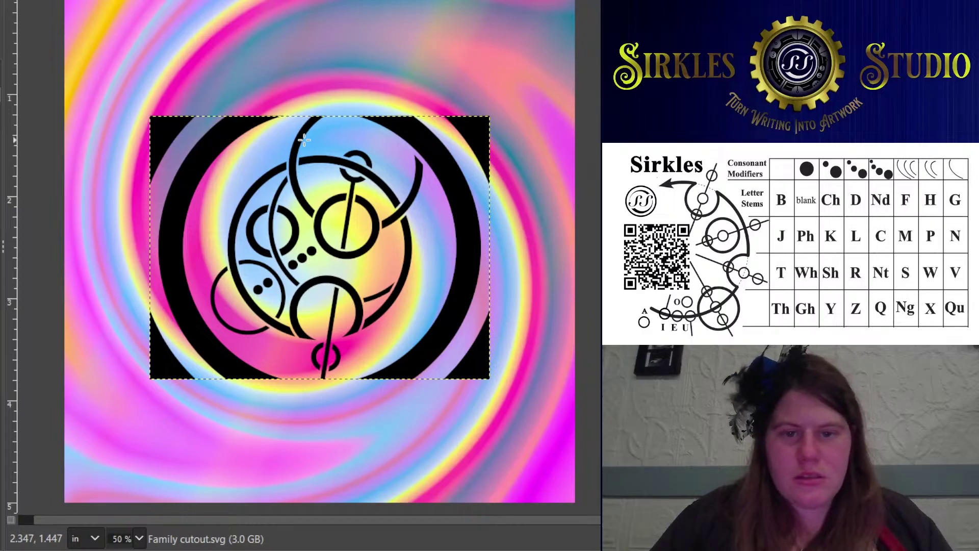
pyautogui.press('-')
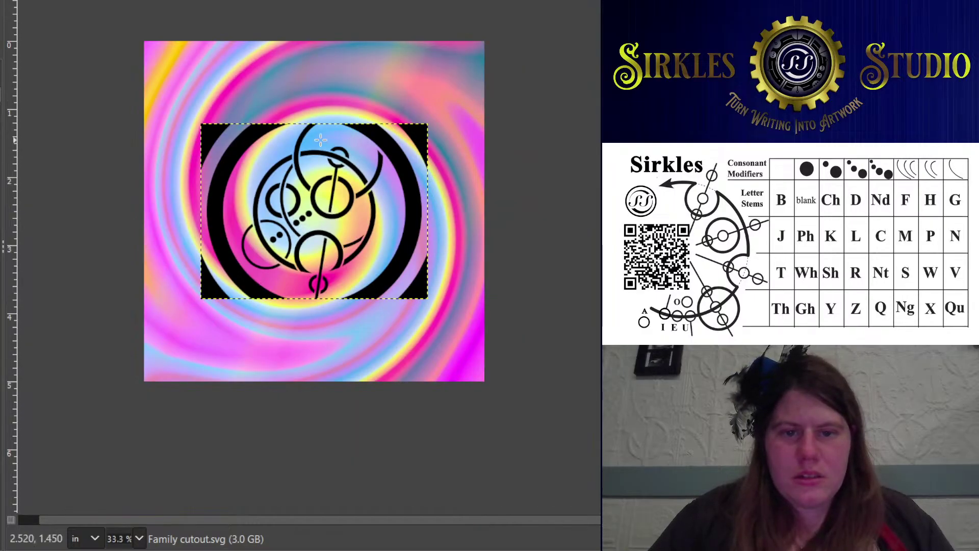
pyautogui.press('pagedown')
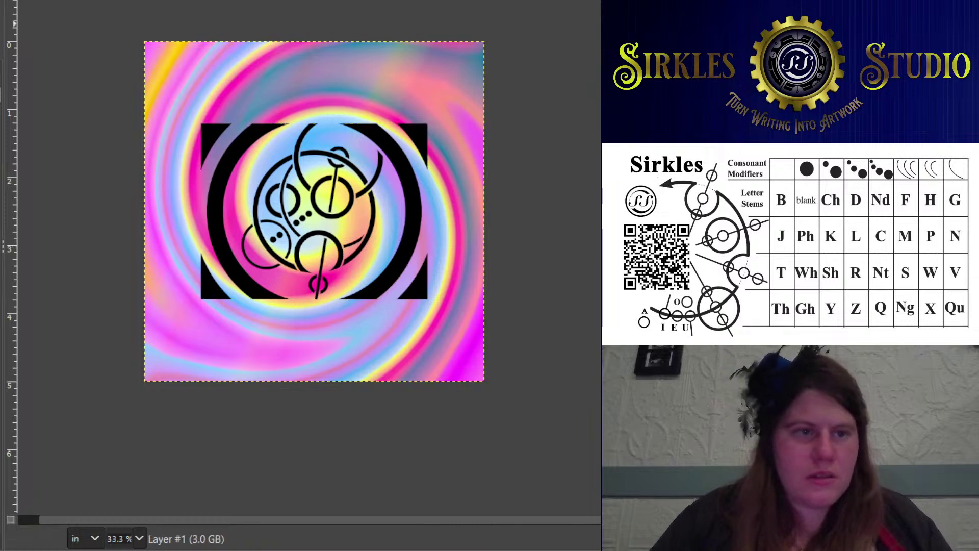
pyautogui.click(189, 50)
pyautogui.moveTo(188, 49); pyautogui.dragTo(340, 209)
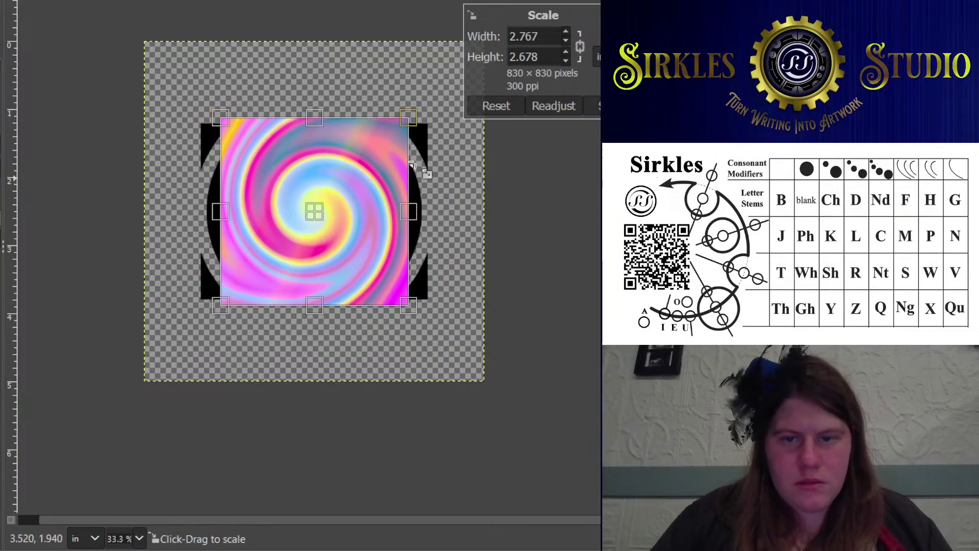
pyautogui.moveTo(409, 118)
pyautogui.mouseDown()
pyautogui.moveTo(438, 104)
pyautogui.moveTo(397, 137)
pyautogui.moveTo(409, 125)
pyautogui.mouseUp()
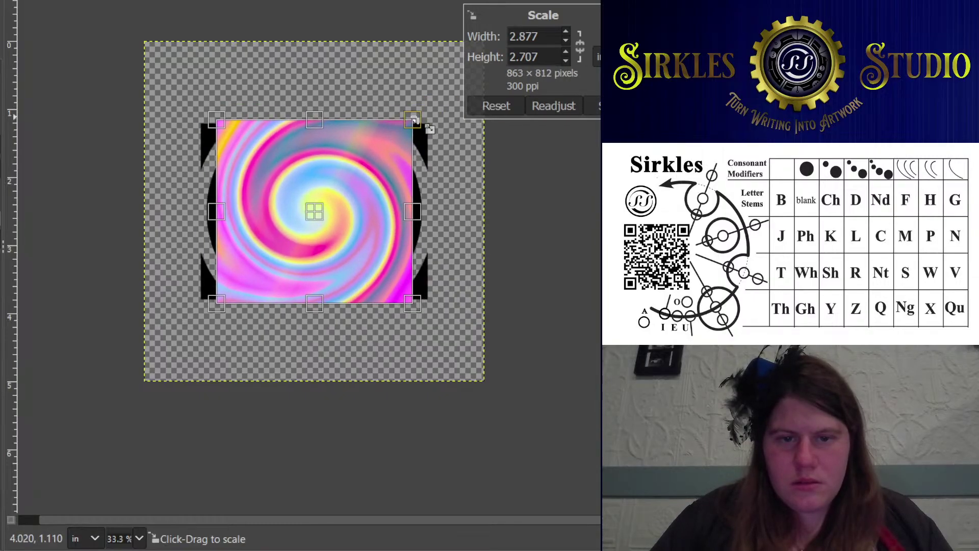
pyautogui.click(593, 105)
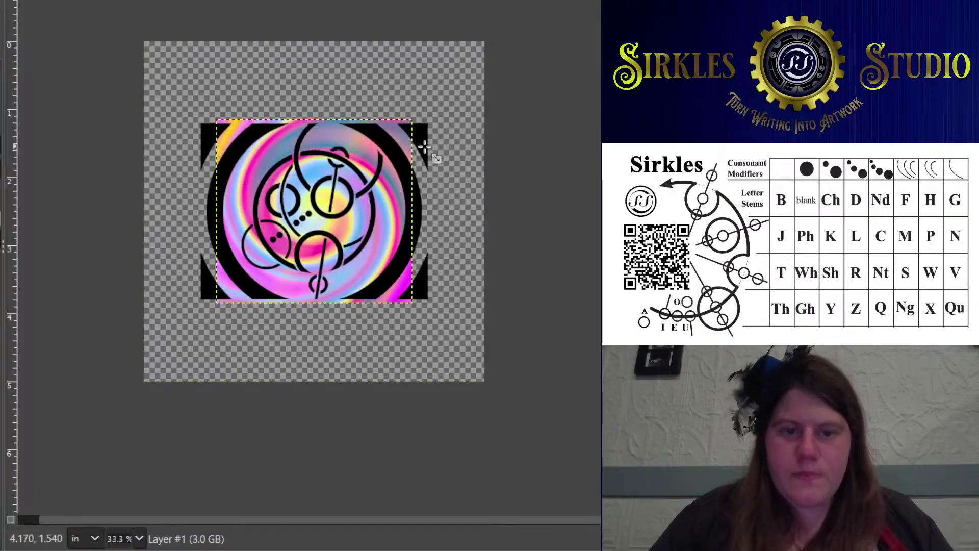
pyautogui.scroll(1, 375, 189)
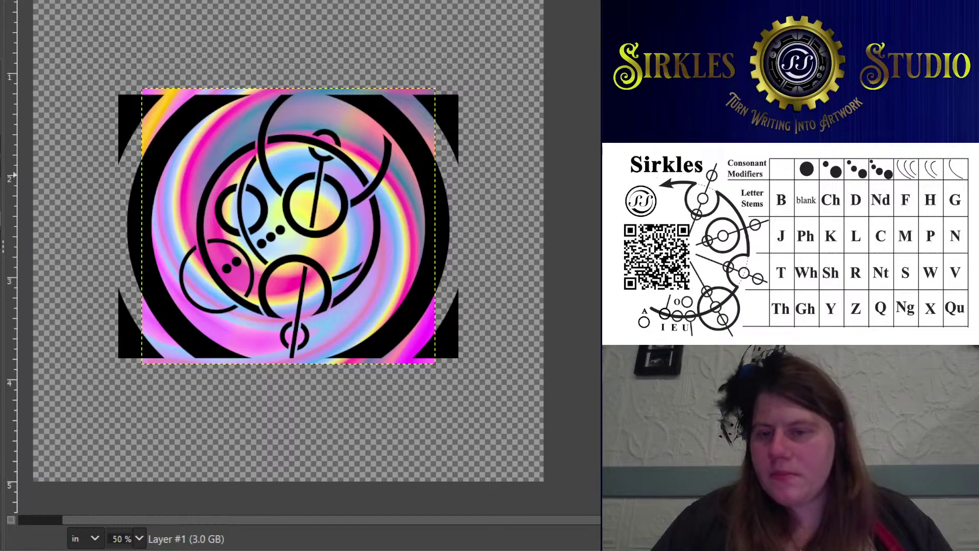
# Clip the pastel swirl on Layer #1 to the line shapes of the Family cutout.svg design
pyautogui.press('pageup')
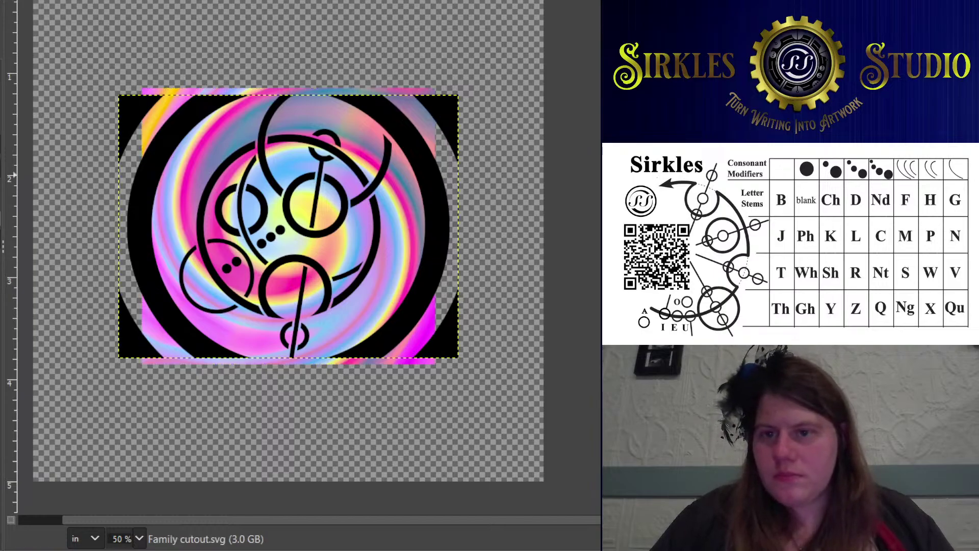
pyautogui.press('pageup')
pyautogui.press('pagedown')
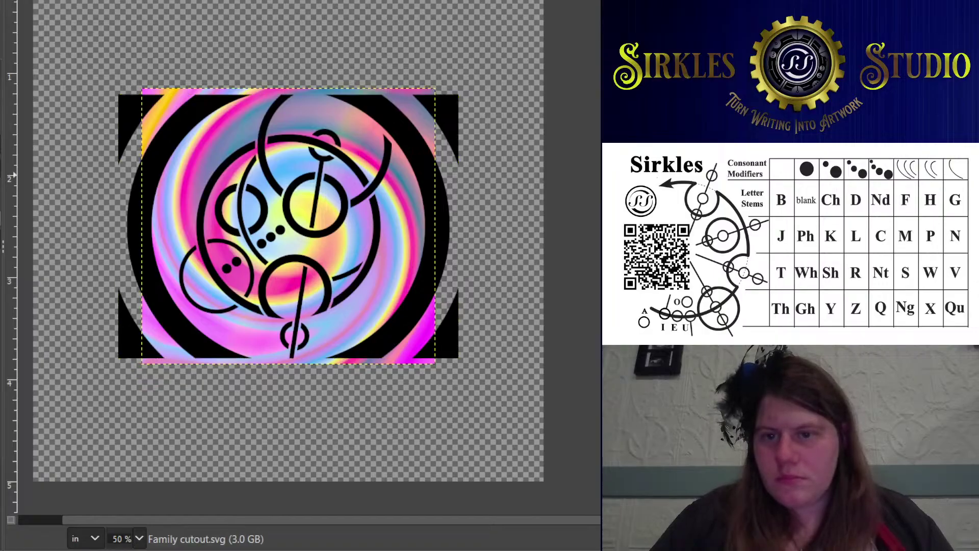
pyautogui.press('pagedown')
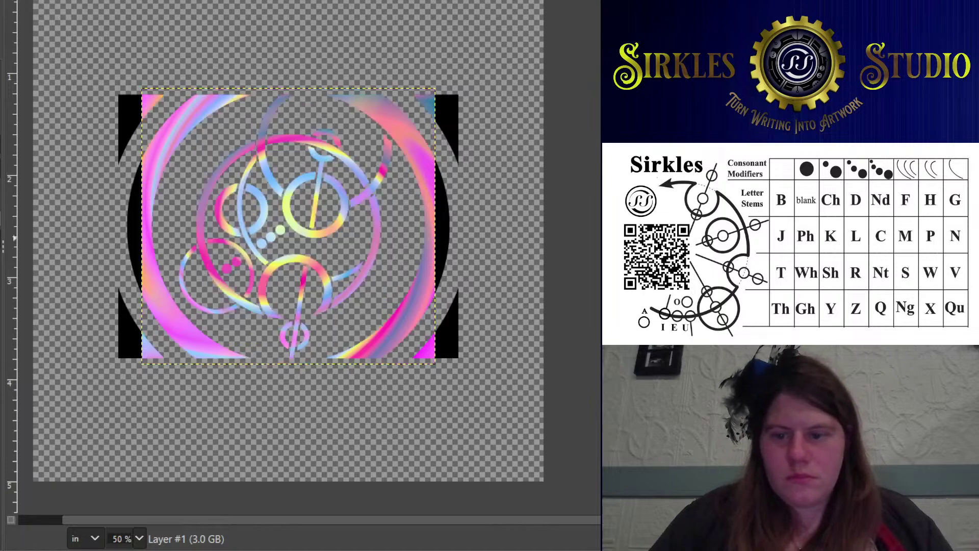
# Fill the full-canvas layer named Layer, beneath ENDURE.svg, with solid black as the background
pyautogui.press('pagedown')
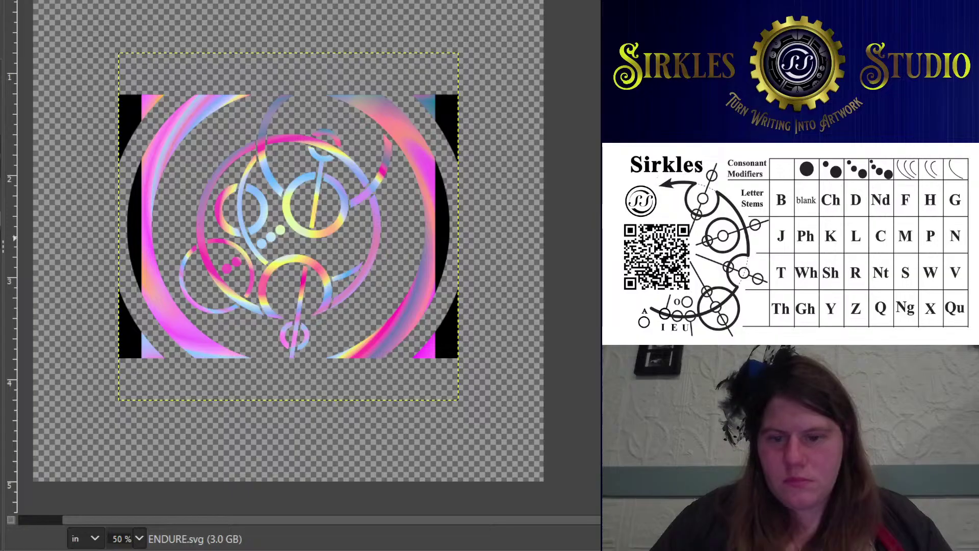
pyautogui.press('pagedown')
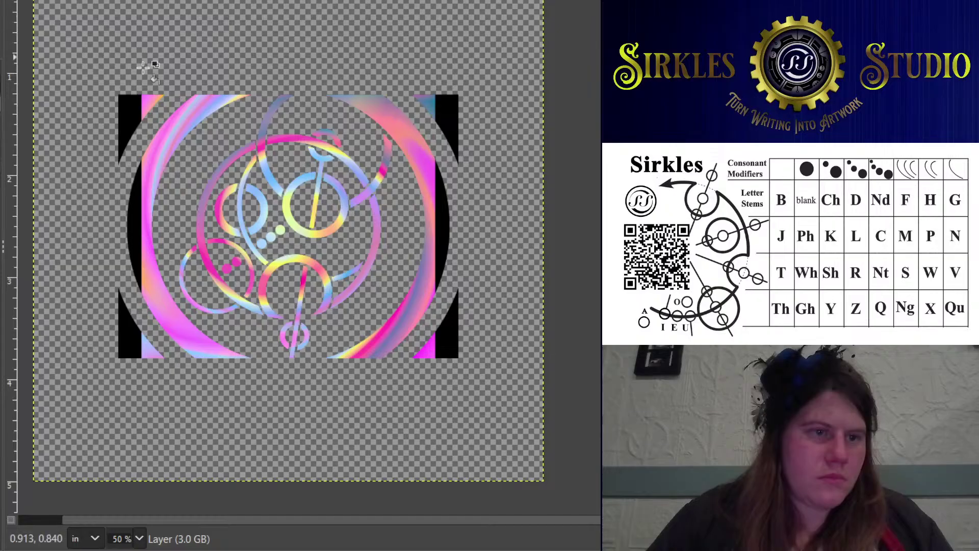
pyautogui.click(266, 110)
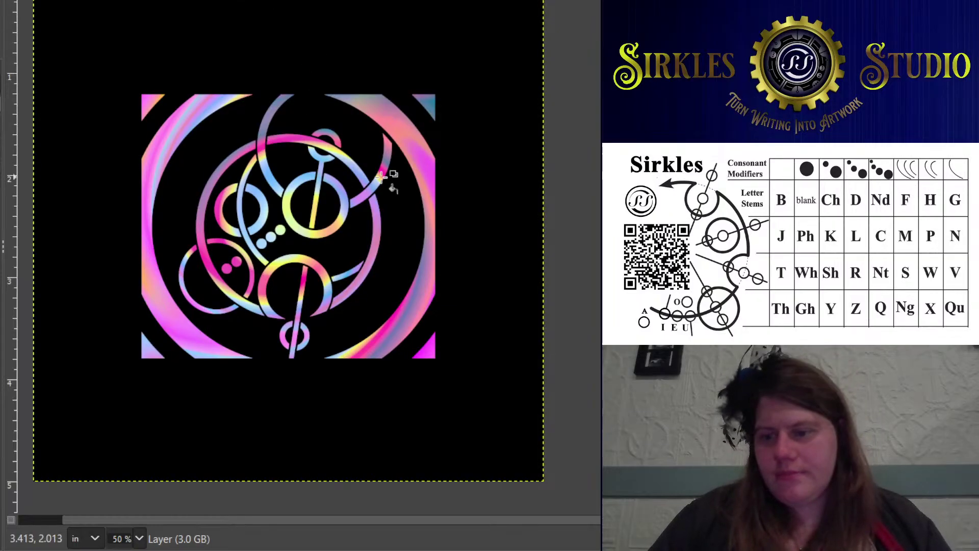
pyautogui.scroll(1, 389, 175)
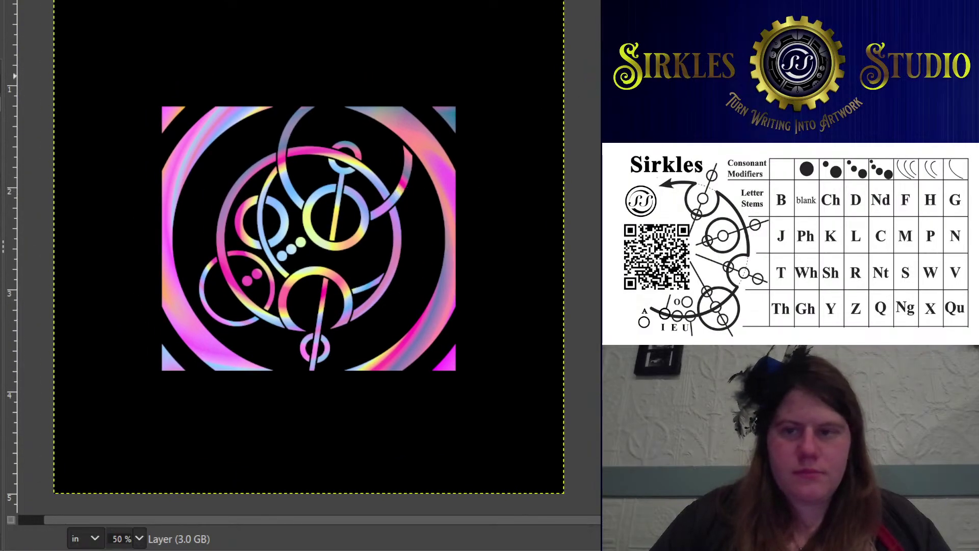
# Scale the swirl layer down around the glyph's central circle and nudge it slightly left
pyautogui.press('pageup')
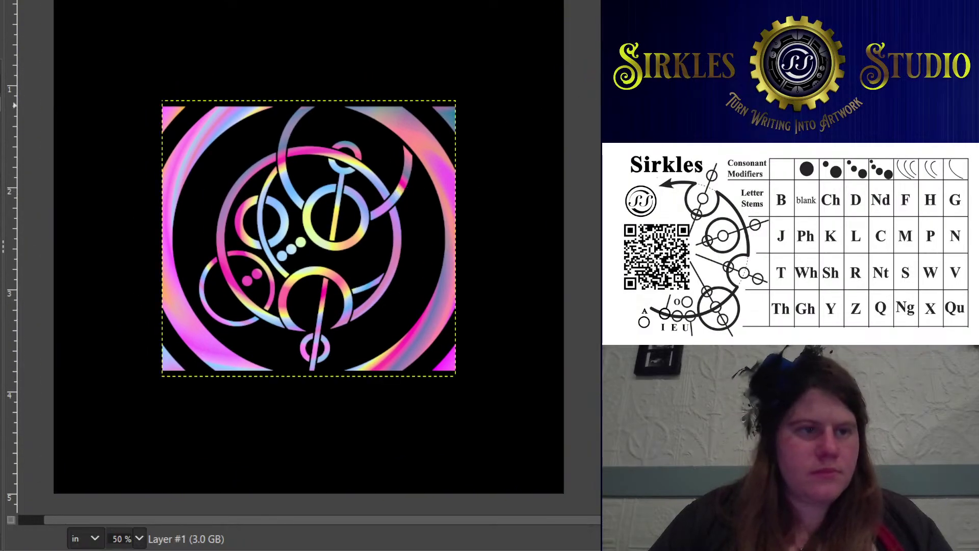
pyautogui.moveTo(271, 200)
pyautogui.mouseDown()
pyautogui.moveTo(256, 218)
pyautogui.moveTo(265, 217)
pyautogui.moveTo(269, 208)
pyautogui.moveTo(235, 218)
pyautogui.moveTo(251, 229)
pyautogui.moveTo(274, 200)
pyautogui.mouseUp()
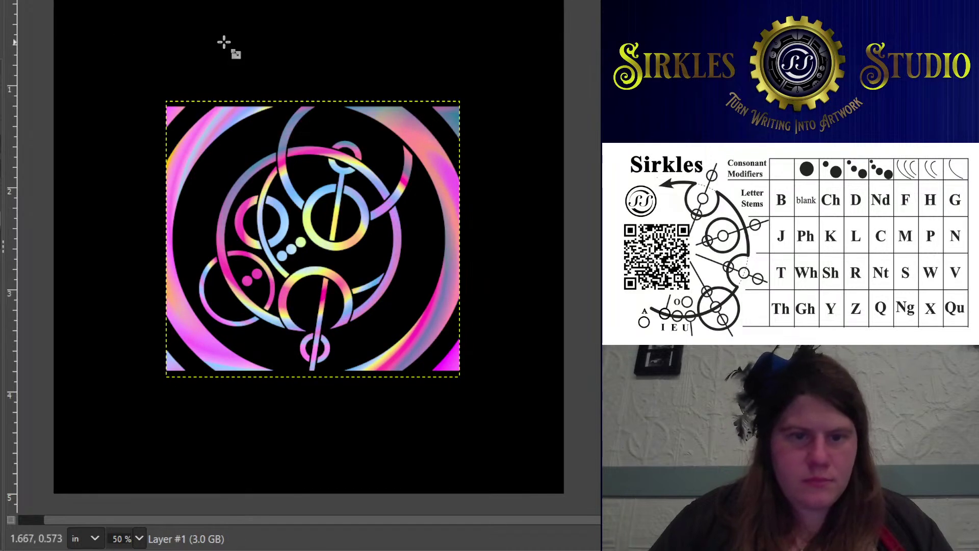
pyautogui.moveTo(240, 124); pyautogui.dragTo(340, 195)
pyautogui.click(594, 106)
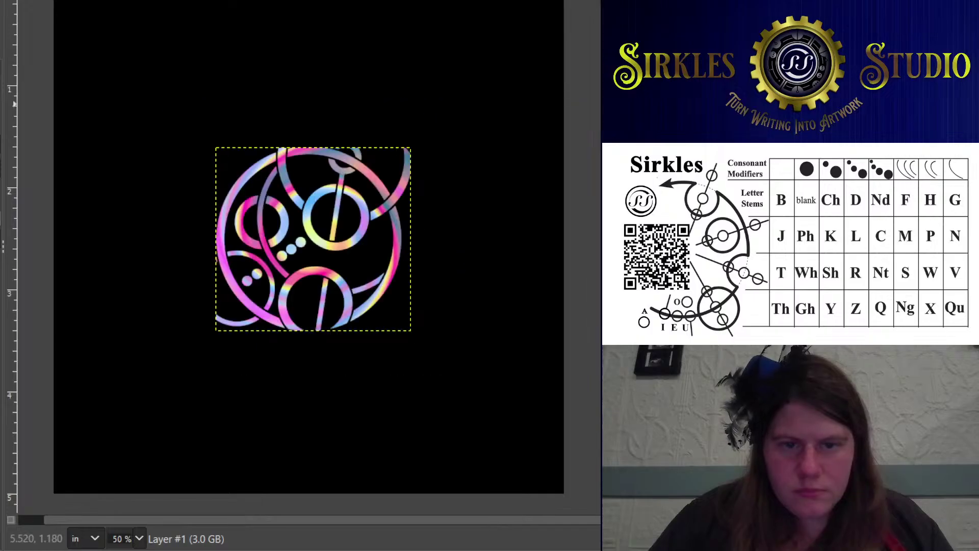
pyautogui.moveTo(362, 219)
pyautogui.mouseDown()
pyautogui.moveTo(357, 210)
pyautogui.moveTo(342, 227)
pyautogui.moveTo(352, 242)
pyautogui.moveTo(352, 218)
pyautogui.mouseUp()
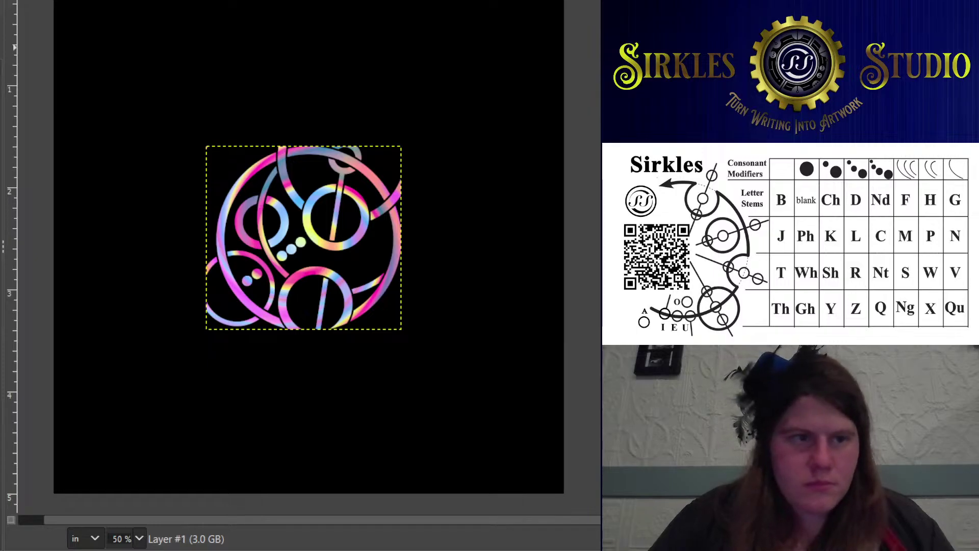
pyautogui.click(391, 100)
pyautogui.press('Escape')
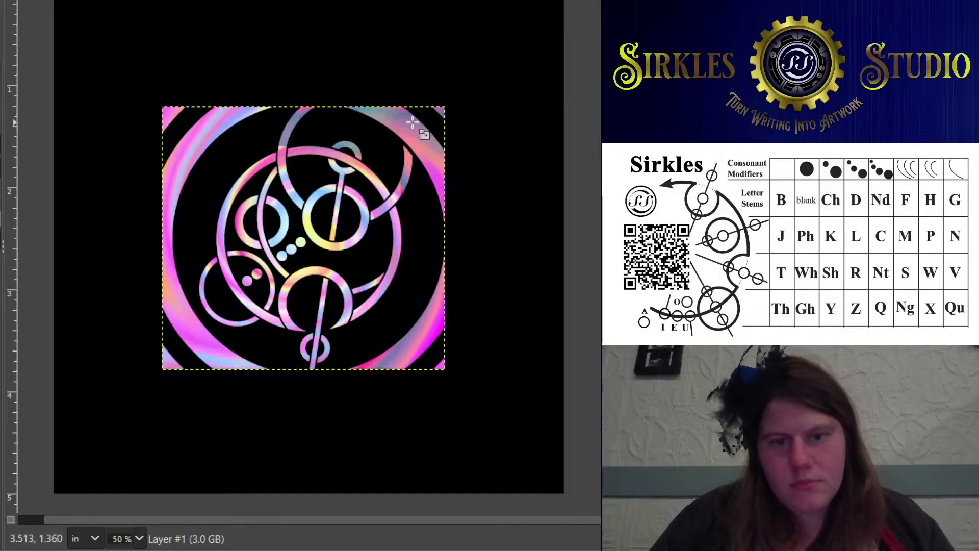
# Examine the swirl colours along the Family glyph lines up close and as a whole
pyautogui.scroll(3, 332, 124)
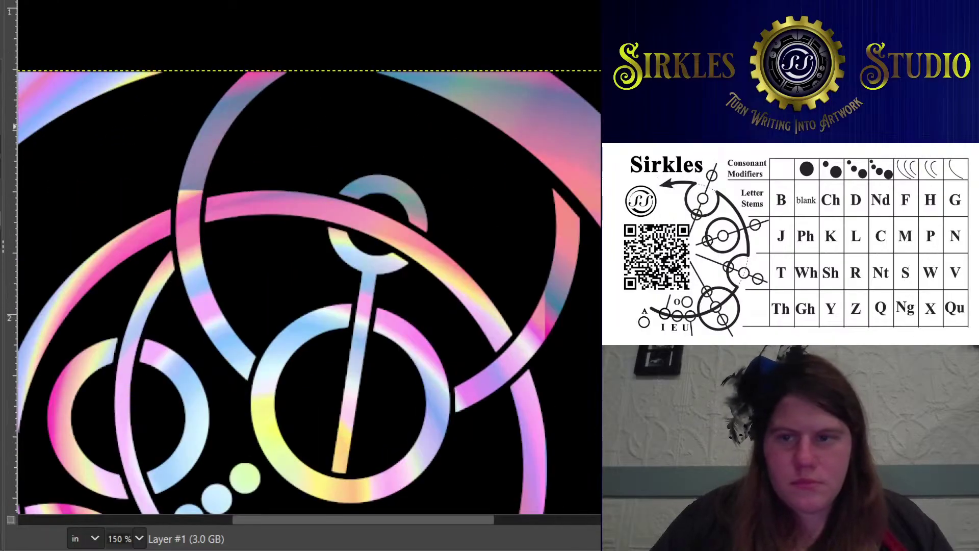
pyautogui.scroll(-2, 454, 167)
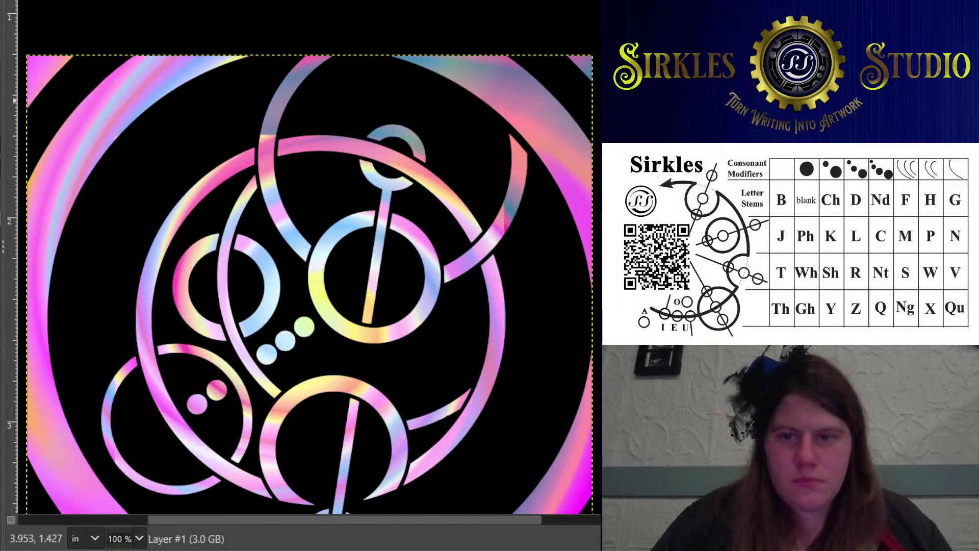
pyautogui.scroll(-3, 461, 192)
pyautogui.scroll(3, 457, 191)
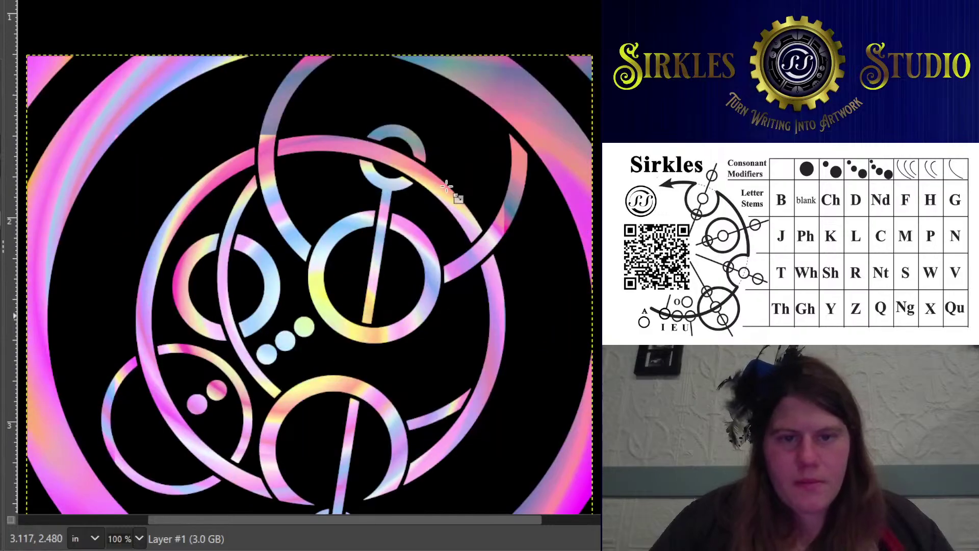
pyautogui.hscroll(1, 428, 194)
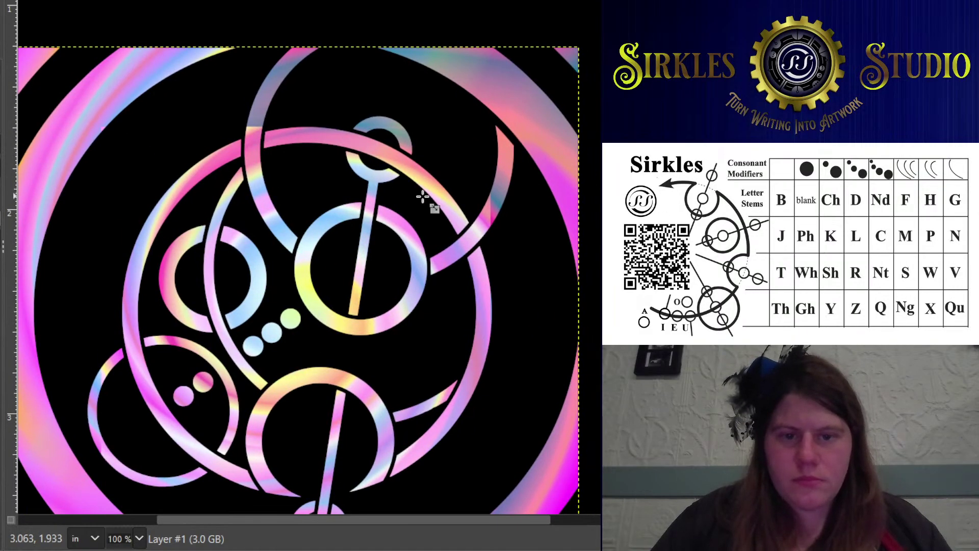
pyautogui.scroll(-1, 422, 197)
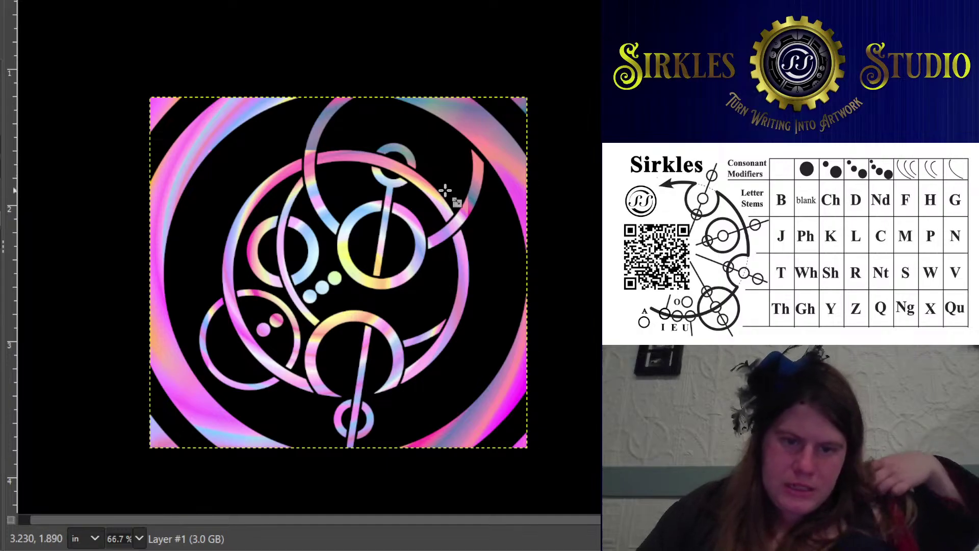
pyautogui.scroll(-5, 352, 234)
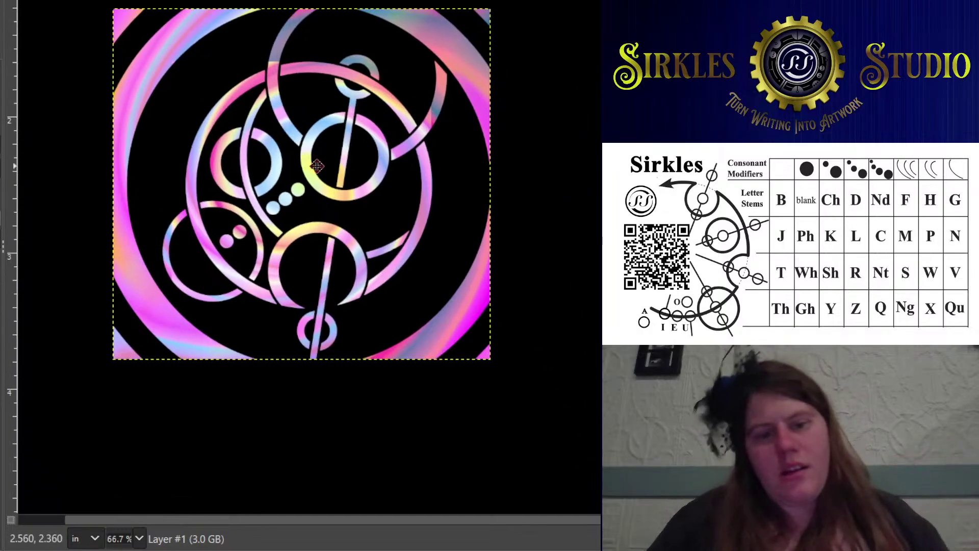
# Move the smaller swirl on Layer #2 slightly down and to the left over the glyph
pyautogui.press('pageup')
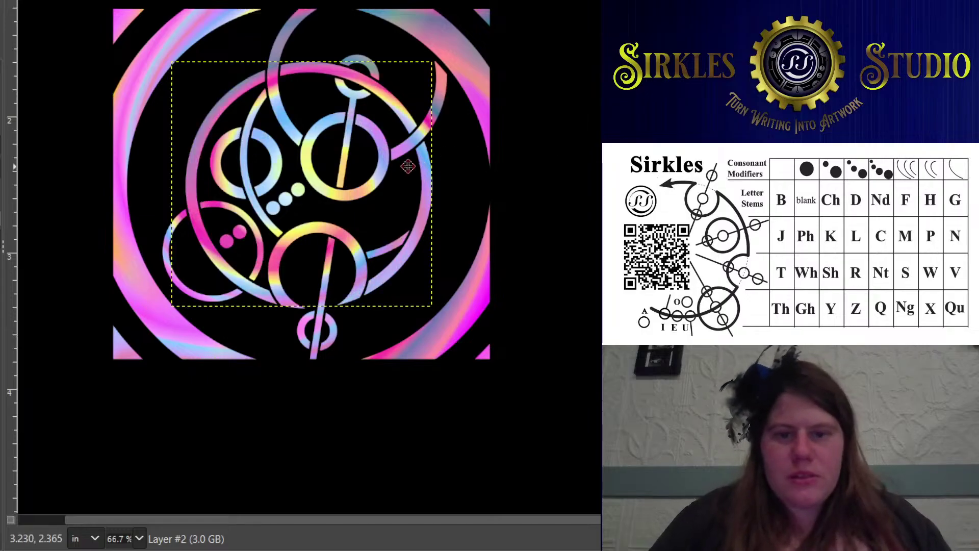
pyautogui.scroll(-2, 411, 159)
pyautogui.hscroll(-1, 415, 158)
pyautogui.scroll(2, 423, 128)
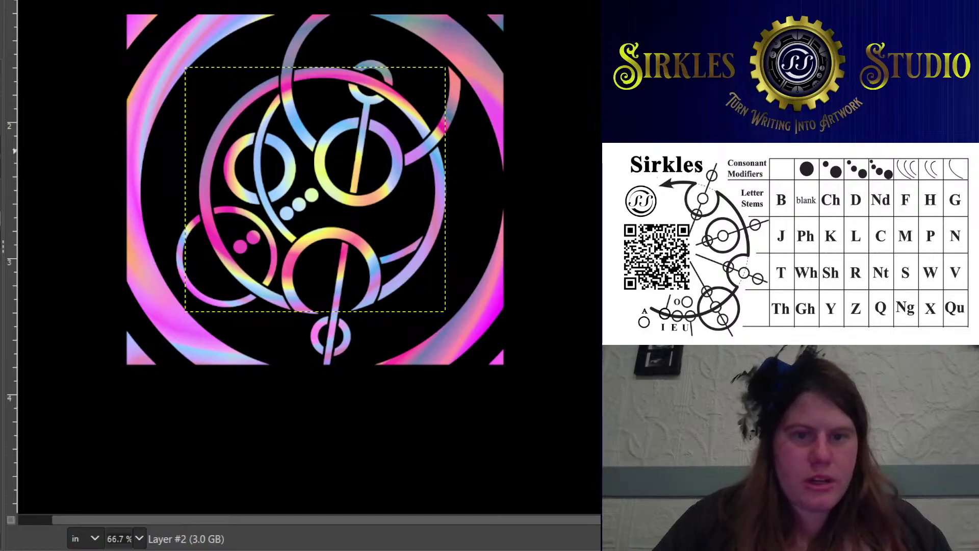
pyautogui.moveTo(577, 190); pyautogui.dragTo(564, 201)
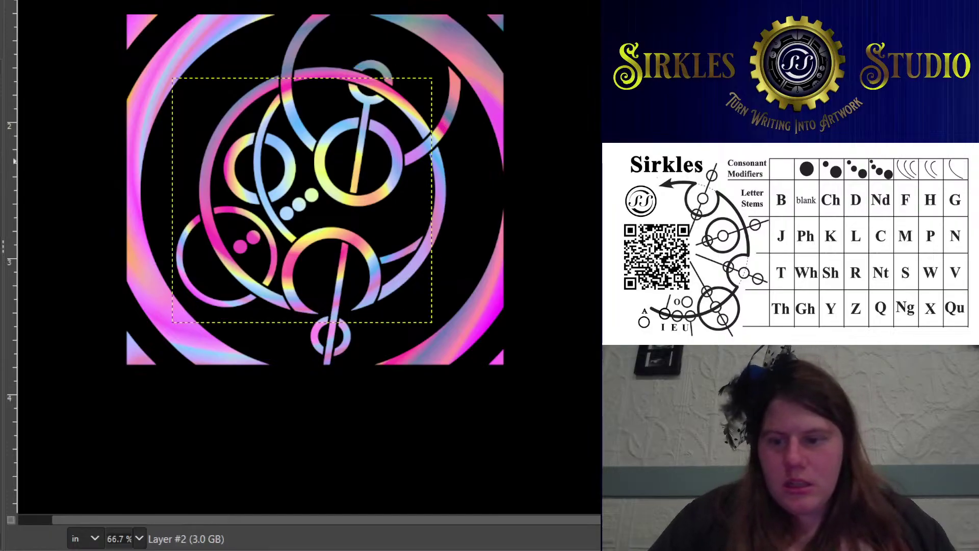
# Reposition the large swirl on Layer #1 within the glyph lines, leaving it slightly left of and below its starting position
pyautogui.press('pagedown')
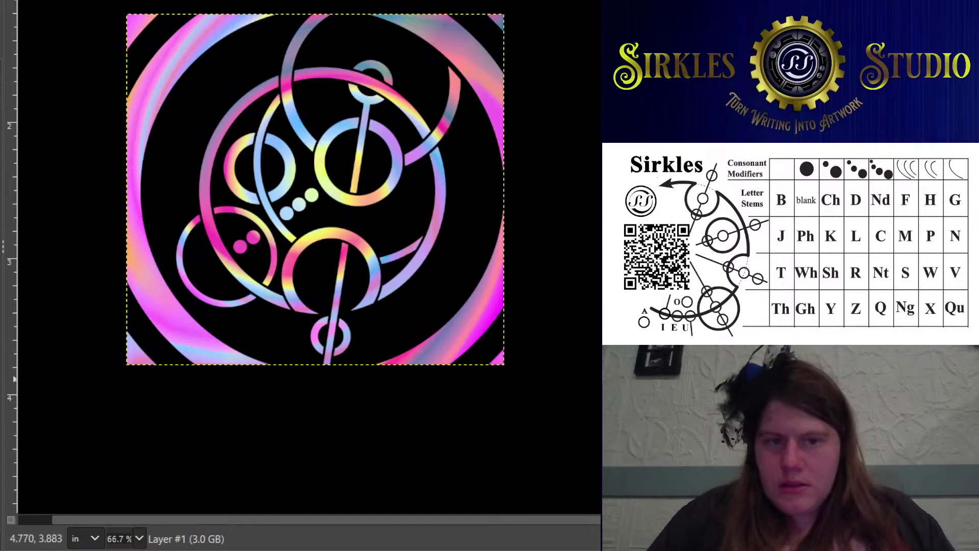
pyautogui.moveTo(451, 237); pyautogui.dragTo(434, 205)
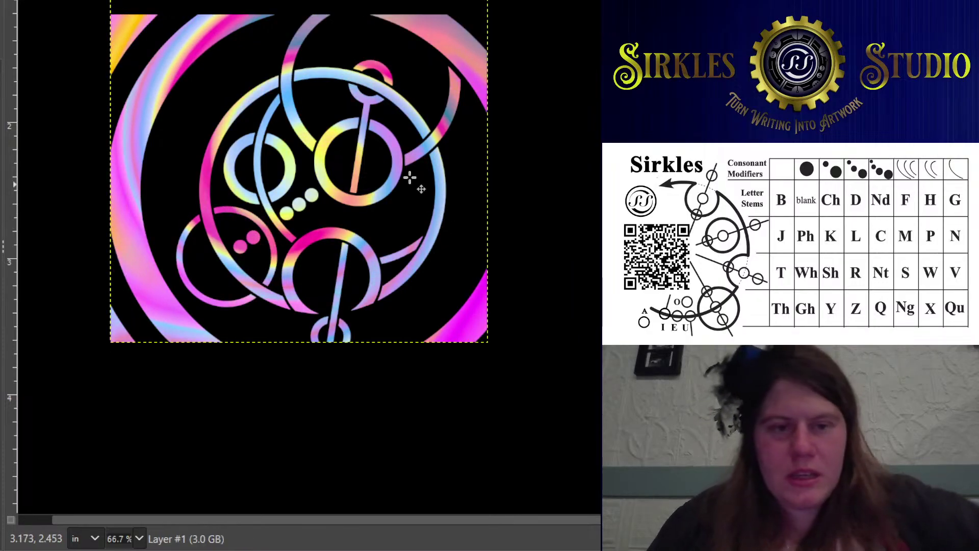
pyautogui.moveTo(299, 127); pyautogui.dragTo(312, 153)
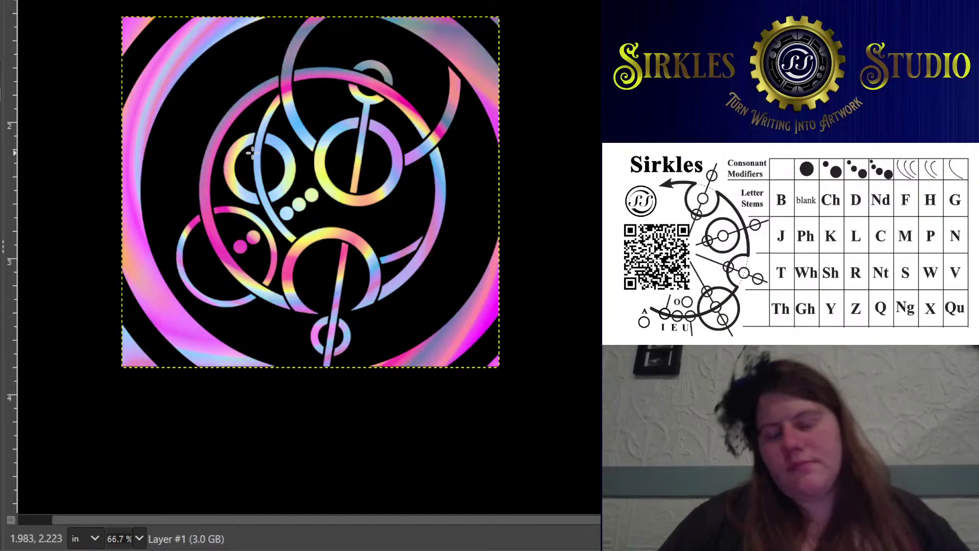
# Show only the black Family cutout.svg glyph on transparency, without the colour swirls and the solid black surround
pyautogui.keyDown('ctrl'); pyautogui.scroll(-1, 343, 182); pyautogui.keyUp('ctrl')
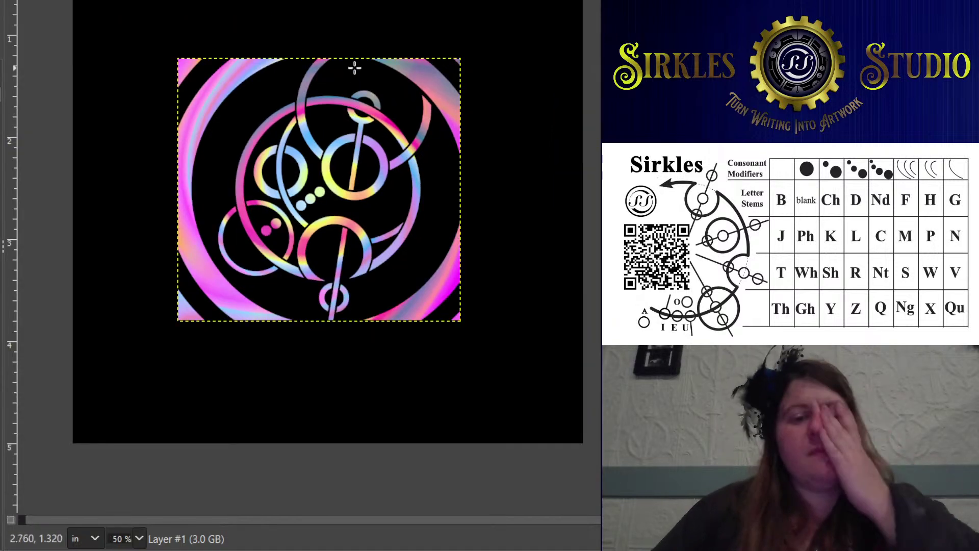
pyautogui.press('pageup')
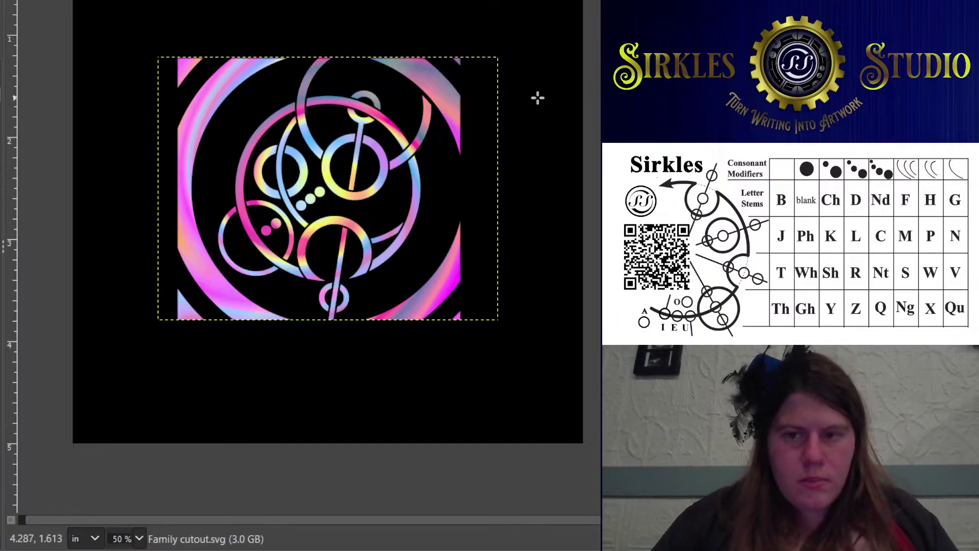
pyautogui.press('Delete')
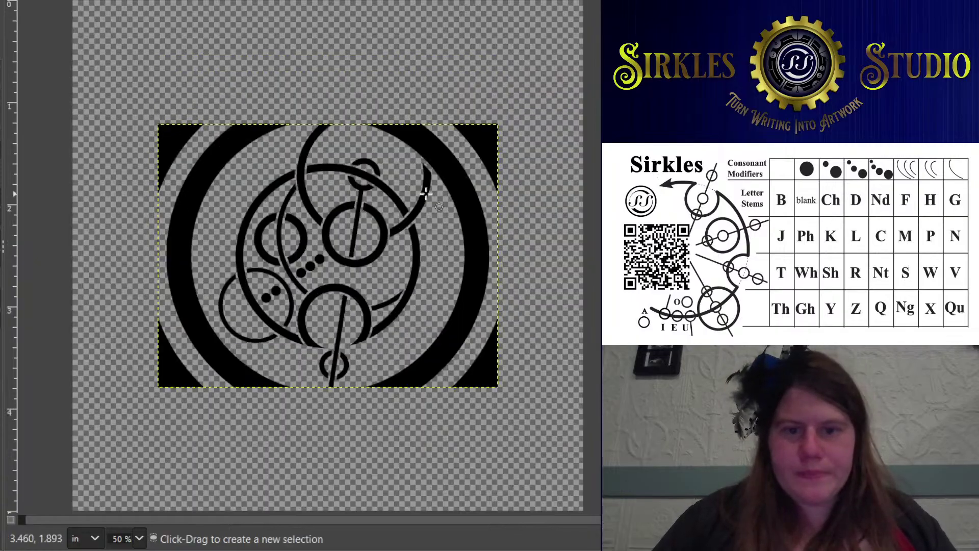
# Draw a circular selection centred on the glyph, sized to fall within the thick outer ring
pyautogui.scroll(-2, 426, 193)
pyautogui.moveTo(255, 66); pyautogui.dragTo(590, 398)
pyautogui.click(395, 248)
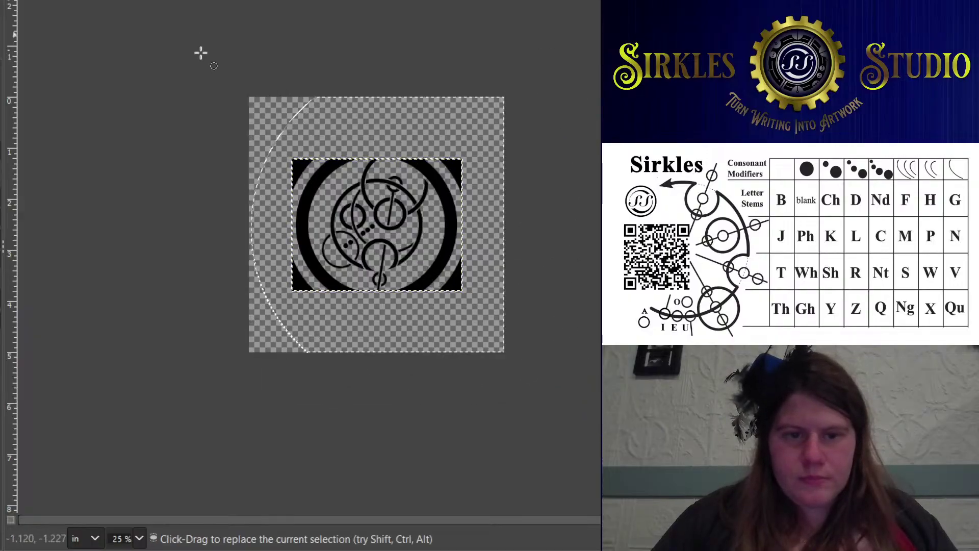
pyautogui.moveTo(201, 53); pyautogui.dragTo(597, 530)
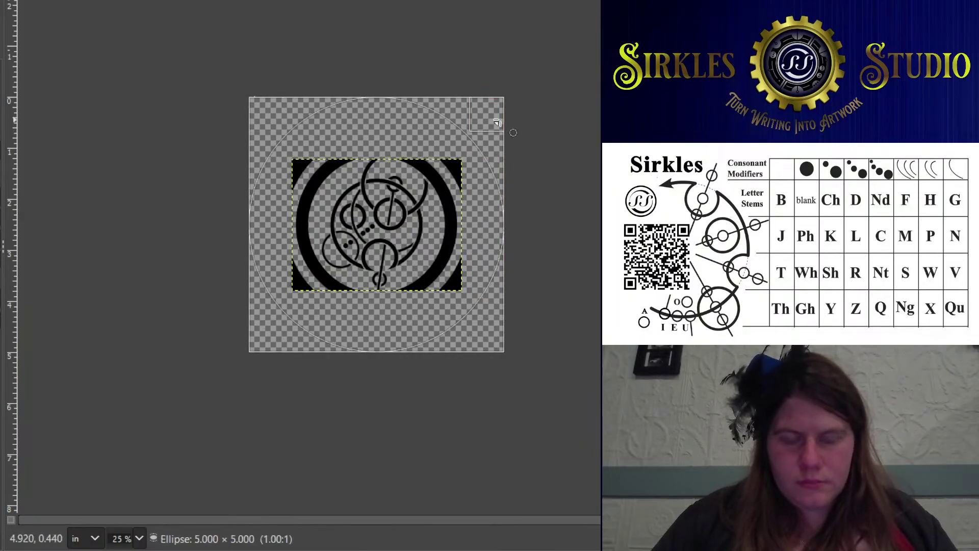
pyautogui.moveTo(513, 132); pyautogui.dragTo(459, 187)
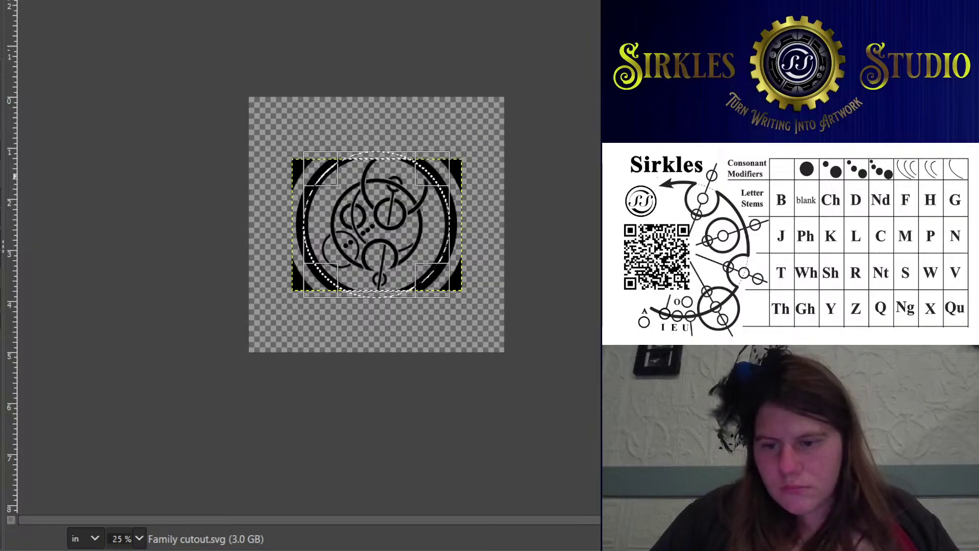
# Fill the circular selection with black on Layer #2
pyautogui.press('pageup')
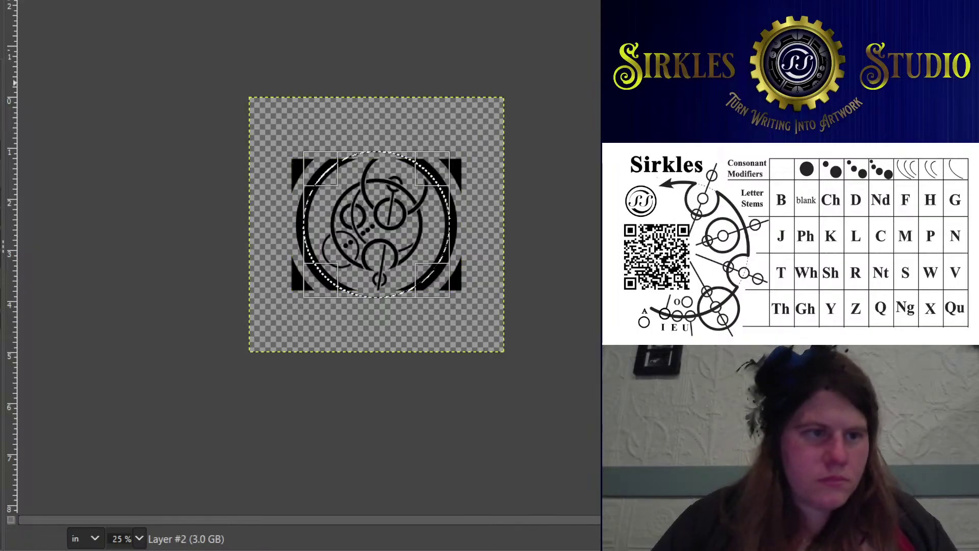
pyautogui.scroll(3, 360, 228)
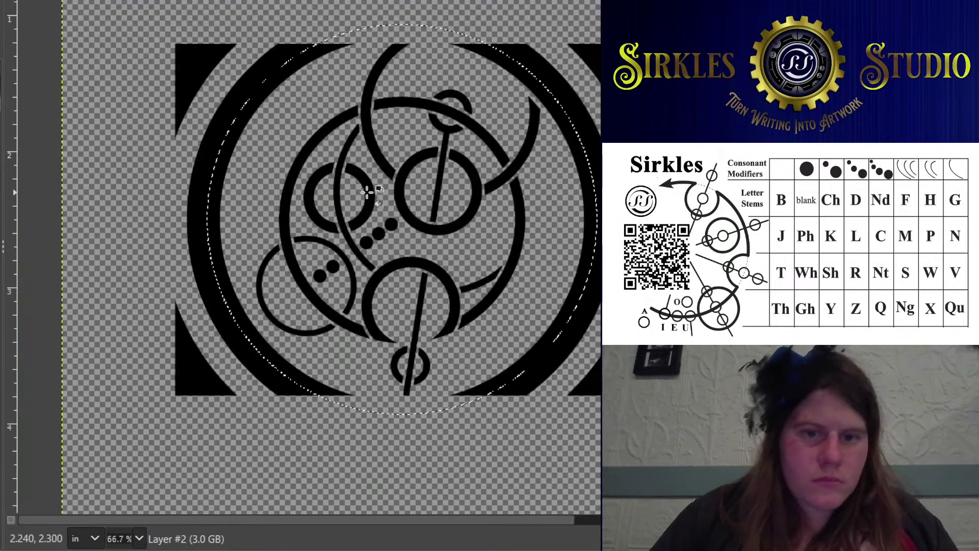
pyautogui.click(372, 192)
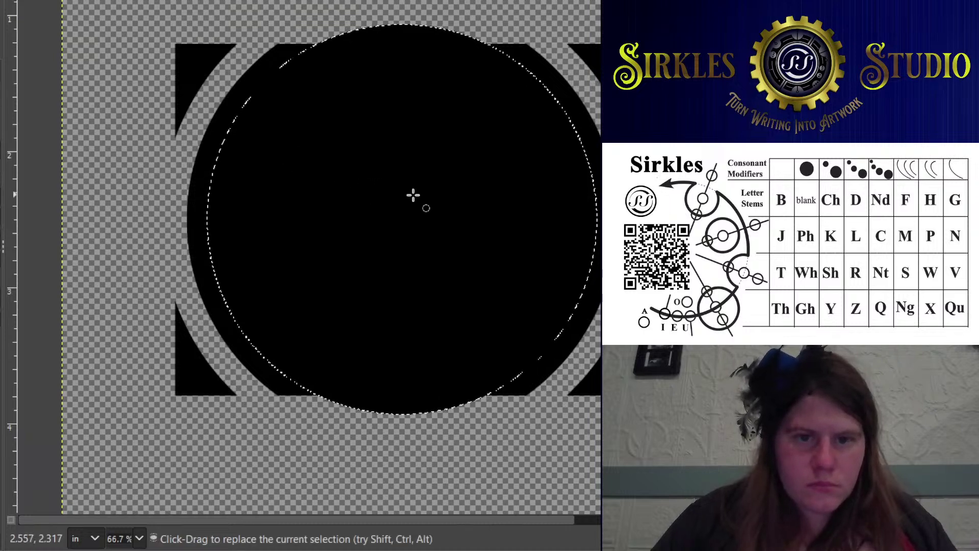
# Shrink the circular selection slightly so it sits evenly inside the edge of the black disc
pyautogui.click(541, 175)
pyautogui.moveTo(574, 71); pyautogui.dragTo(567, 80)
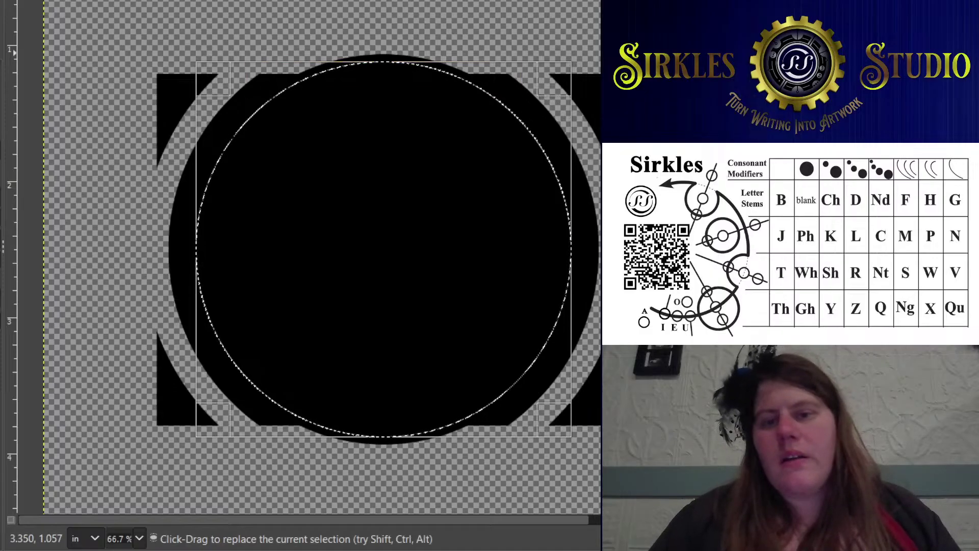
pyautogui.moveTo(573, 90); pyautogui.dragTo(569, 93)
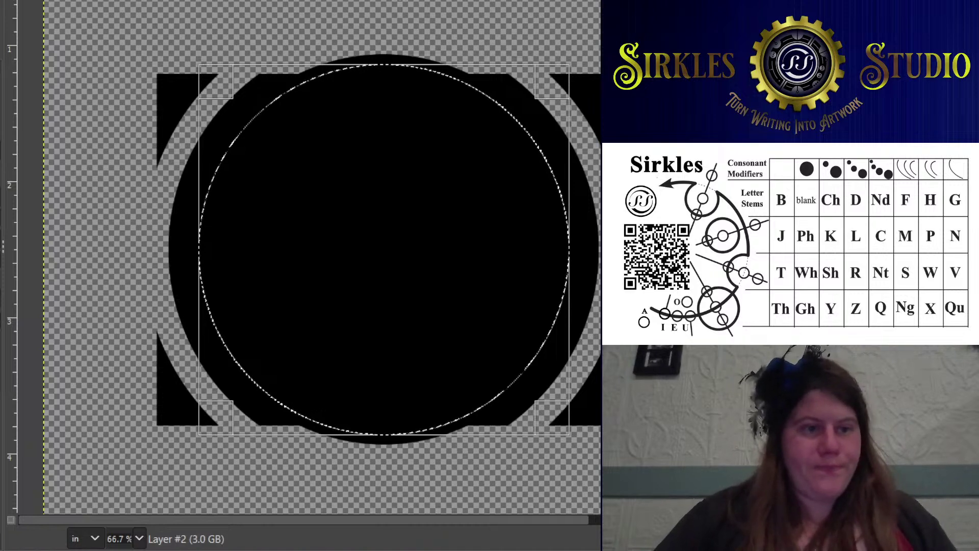
# Try to erase the black disc inside the circular selection on Layer #2
pyautogui.hotkey('shift', 'e')
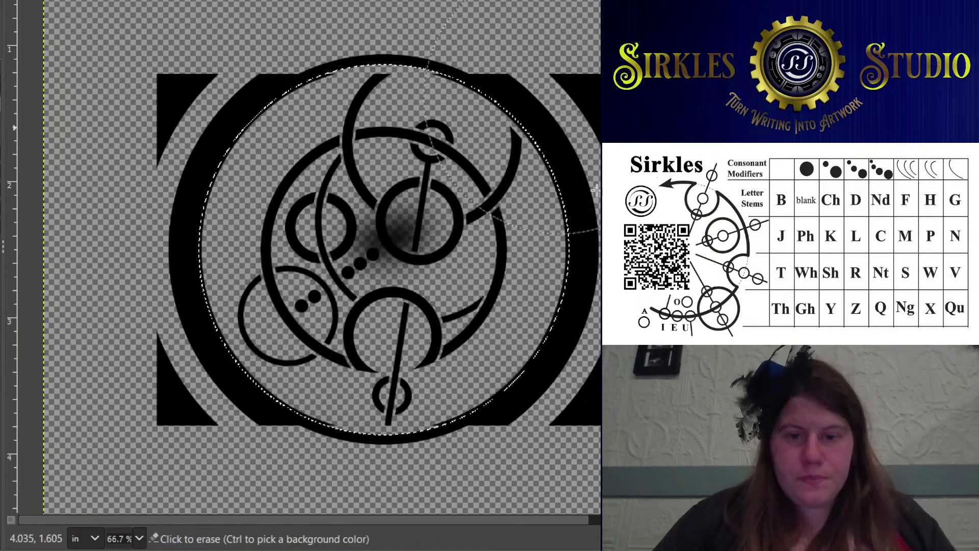
pyautogui.click(292, 233)
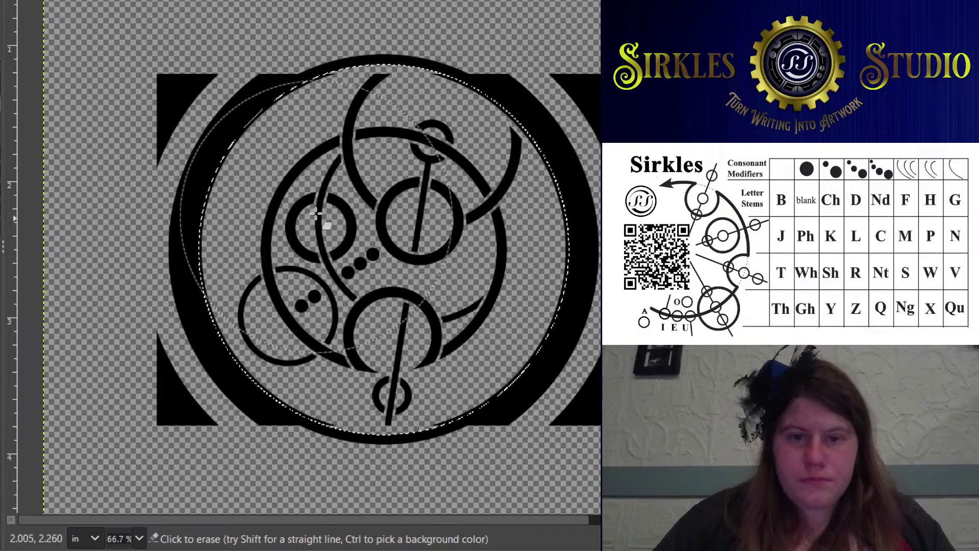
pyautogui.hotkey('ctrl', 'z')
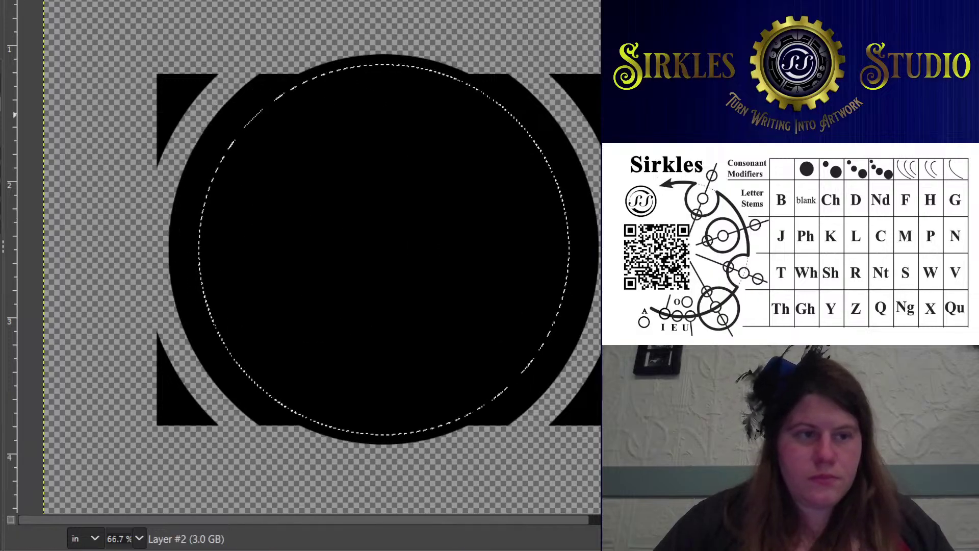
pyautogui.press('e')
pyautogui.click(350, 221)
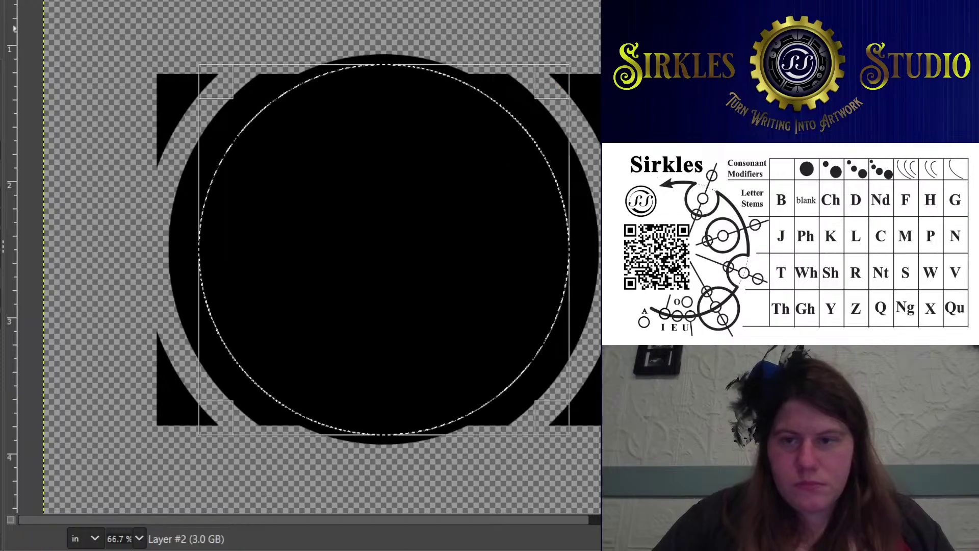
# Make the disc on Layer #2 semi-transparent and shrink the circular selection a little further around the glyph
pyautogui.press('Delete')
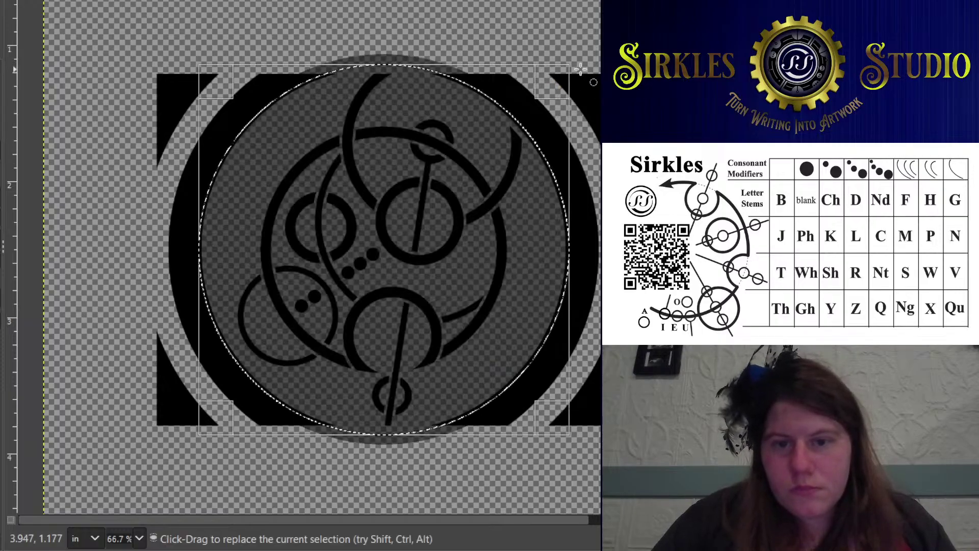
pyautogui.moveTo(559, 75); pyautogui.dragTo(551, 82)
pyautogui.scroll(3, 541, 83)
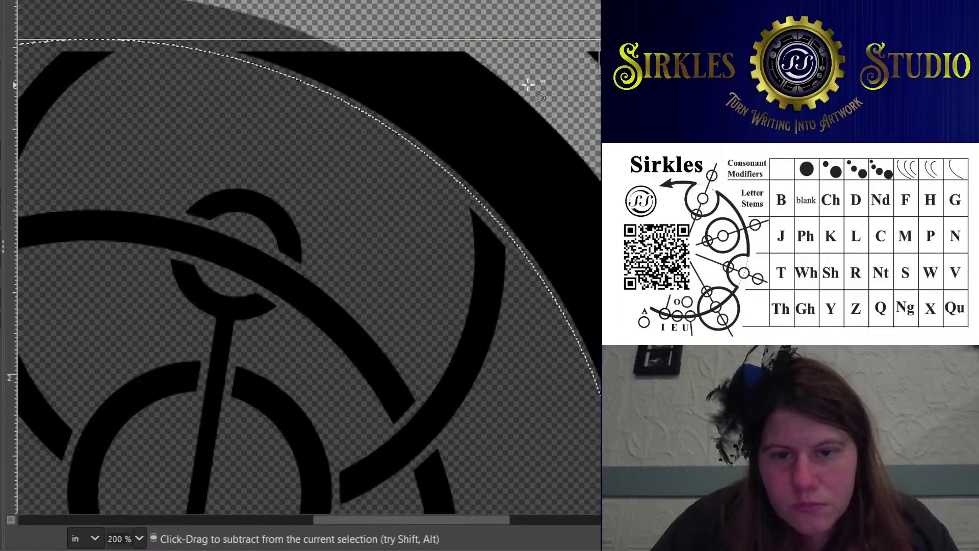
pyautogui.scroll(-2, 540, 82)
# Erase the disc inside the circular selection and restore Layer #2 to full opacity, leaving a solid black ring
pyautogui.hotkey('shift', 'e')
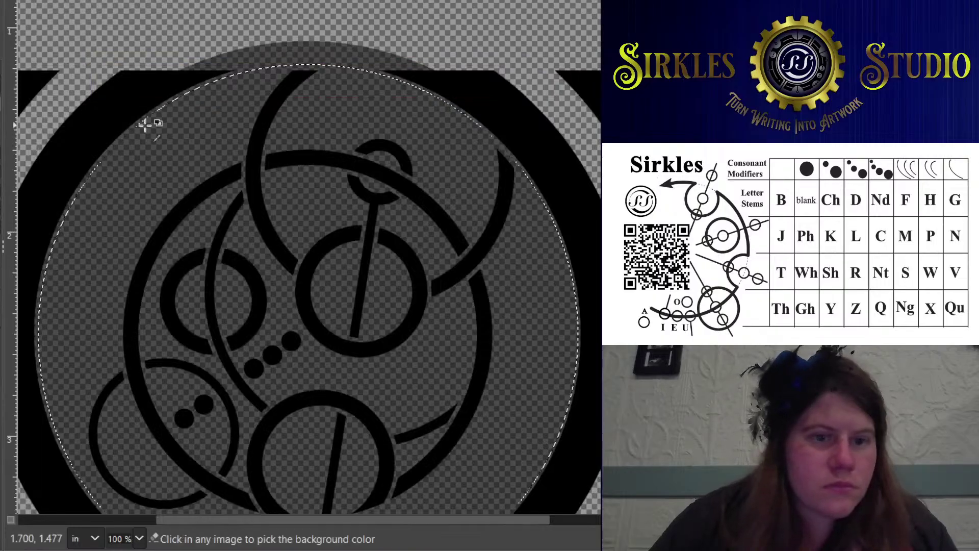
pyautogui.scroll(-1, 149, 124)
pyautogui.moveTo(168, 102)
pyautogui.mouseDown()
pyautogui.moveTo(374, 202)
pyautogui.moveTo(215, 327)
pyautogui.mouseUp()
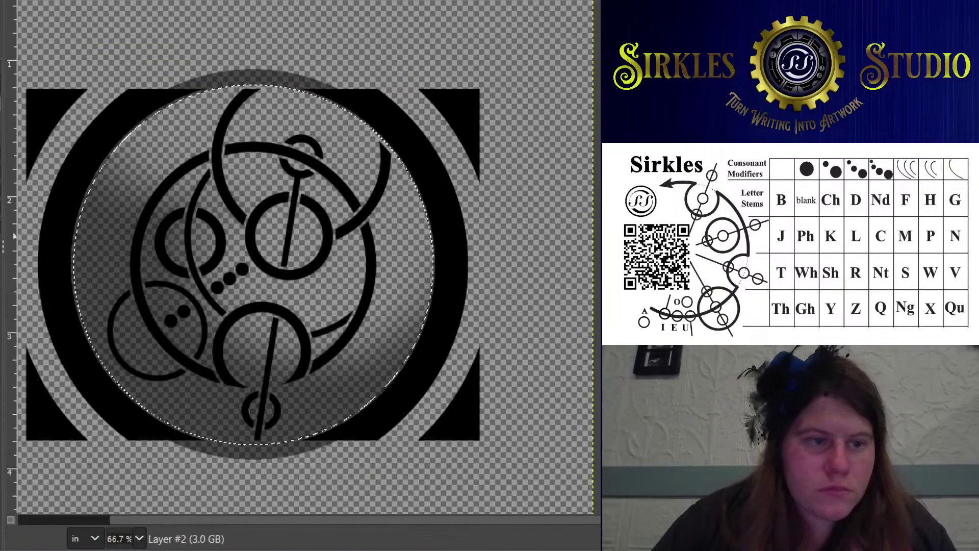
pyautogui.moveTo(157, 99)
pyautogui.mouseDown()
pyautogui.moveTo(251, 44)
pyautogui.moveTo(37, 400)
pyautogui.moveTo(275, 365)
pyautogui.moveTo(168, 352)
pyautogui.moveTo(102, 306)
pyautogui.moveTo(67, 229)
pyautogui.moveTo(206, 78)
pyautogui.mouseUp()
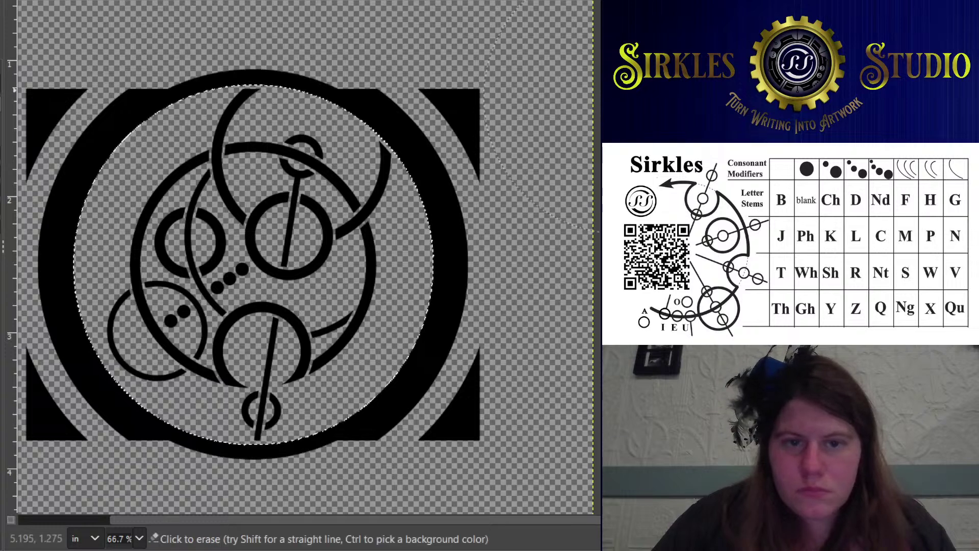
# Invert the selection, erase the old ring and corner pieces outside the circle on Family cutout.svg, and clear the selection
pyautogui.press('pagedown')
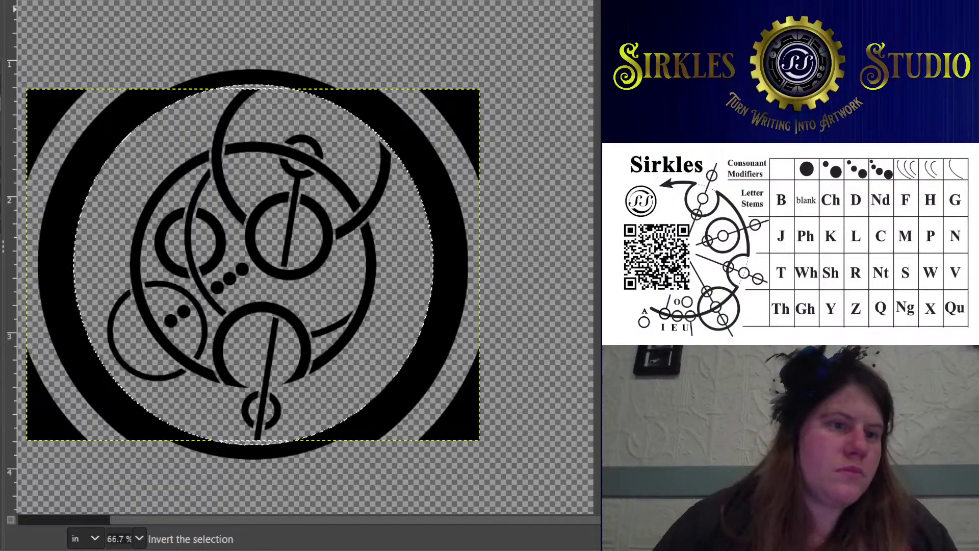
pyautogui.hotkey('ctrl', 'i')
pyautogui.press('-')
pyautogui.moveTo(132, 97)
pyautogui.mouseDown()
pyautogui.moveTo(152, 353)
pyautogui.moveTo(407, 316)
pyautogui.moveTo(397, 110)
pyautogui.moveTo(92, 336)
pyautogui.moveTo(142, 94)
pyautogui.mouseUp()
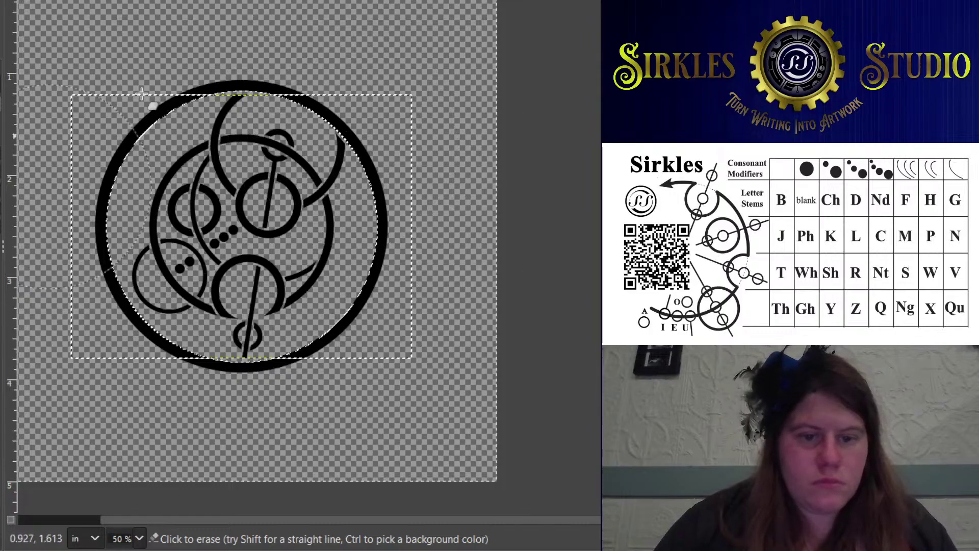
pyautogui.hotkey('ctrl', 'shift', 'a')
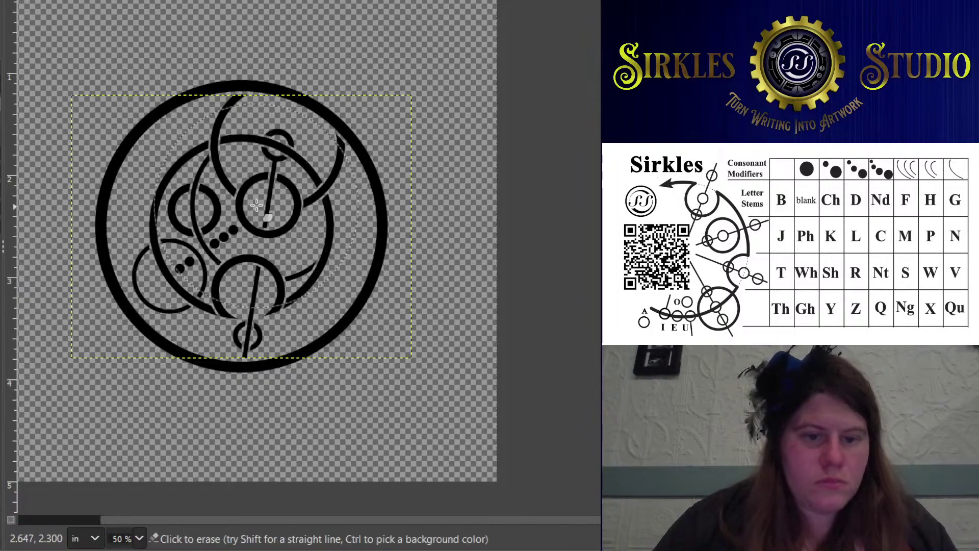
# Examine the new outer ring and the glyph lines up close and as a whole
pyautogui.scroll(-3, 317, 48)
pyautogui.scroll(4, 423, 43)
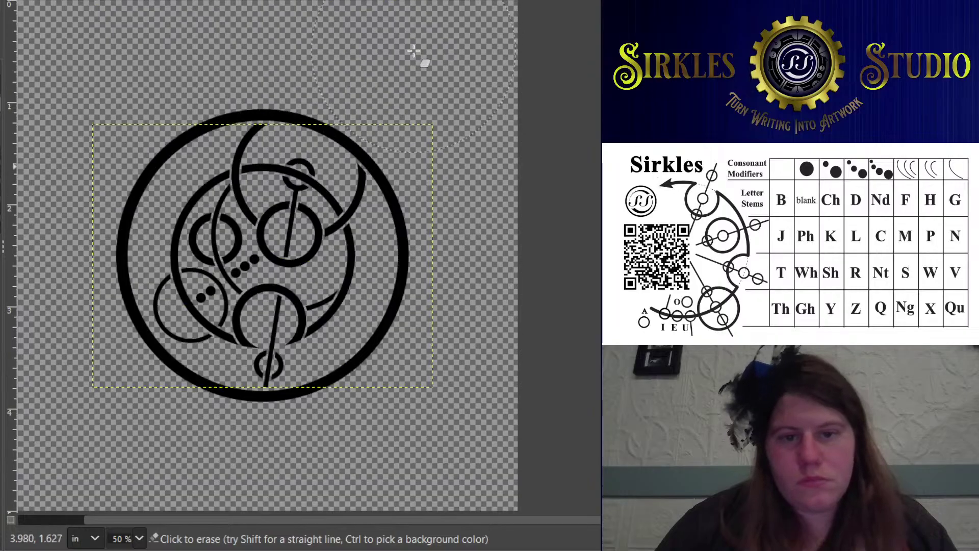
pyautogui.scroll(2, 270, 158)
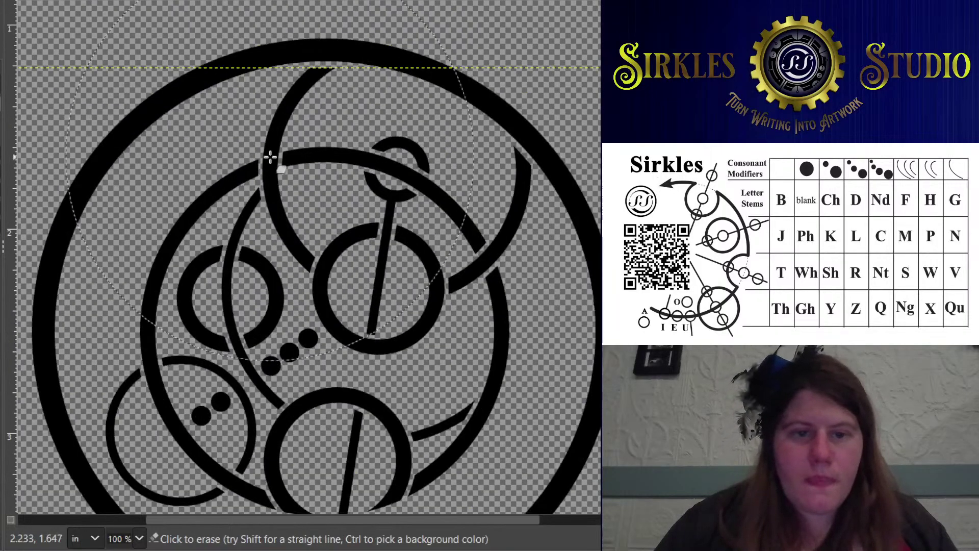
pyautogui.scroll(-1, 292, 70)
pyautogui.scroll(-1, 292, 70)
pyautogui.scroll(2, 291, 70)
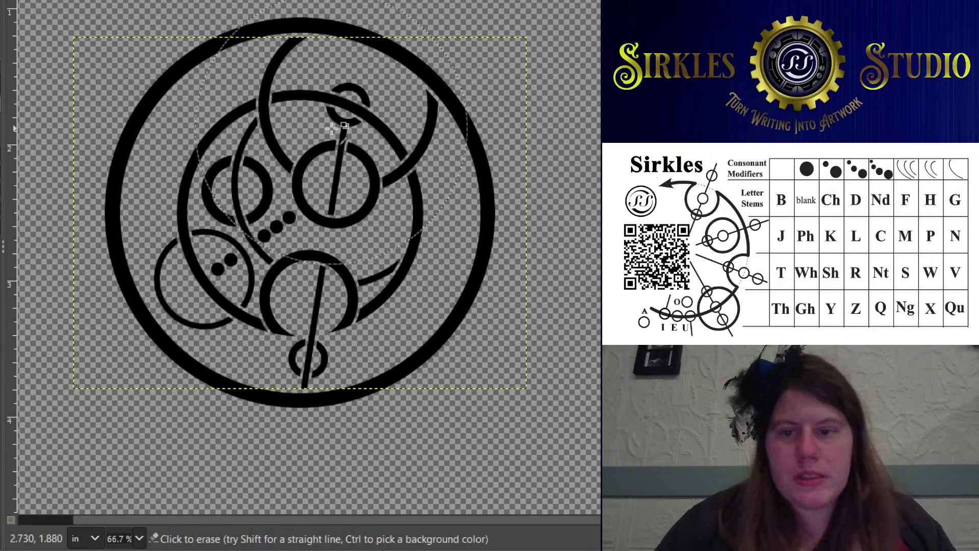
pyautogui.scroll(-2, 291, 70)
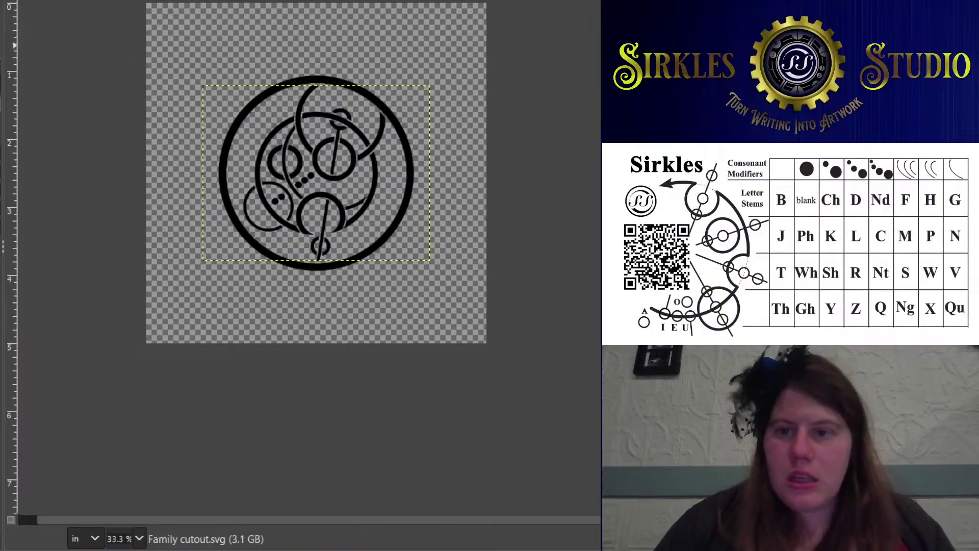
# Turn the glyph and ring into a cutout in solid black and enlarge the Layer #1 swirl to fill the whole ring
pyautogui.press('pageup')
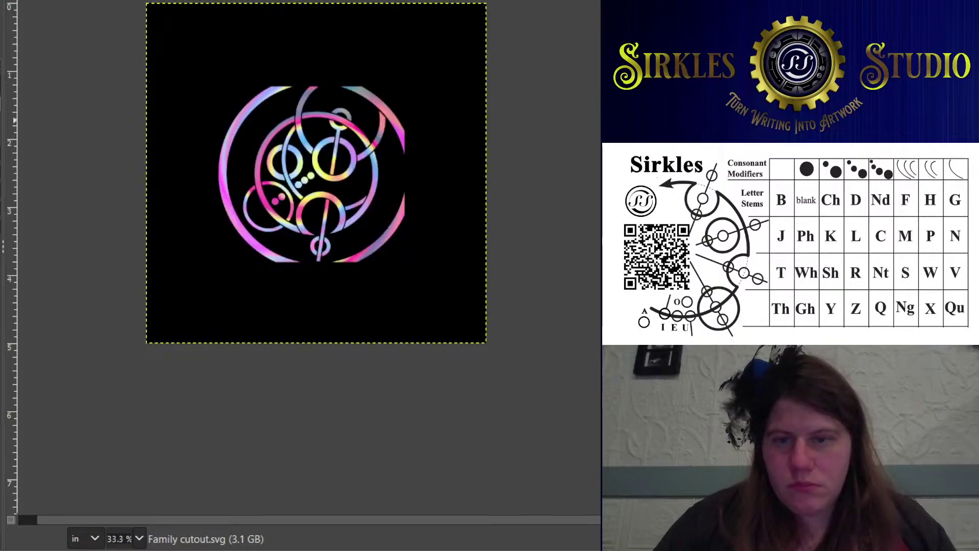
pyautogui.press('pageup')
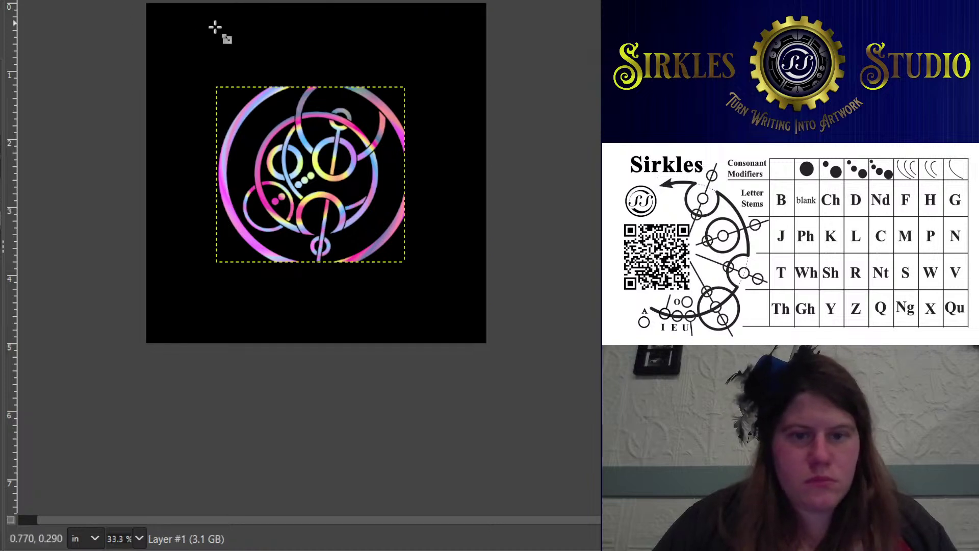
pyautogui.moveTo(354, 51); pyautogui.dragTo(419, 8)
pyautogui.press('Return')
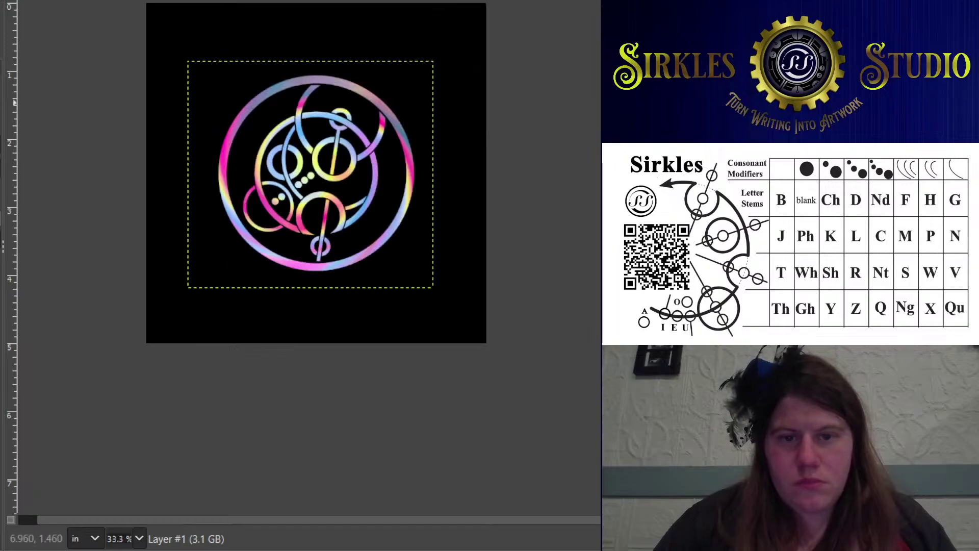
# Select the outer ring area of the Family cutout and make Layer #1 the active layer
pyautogui.moveTo(345, 64); pyautogui.dragTo(331, 45)
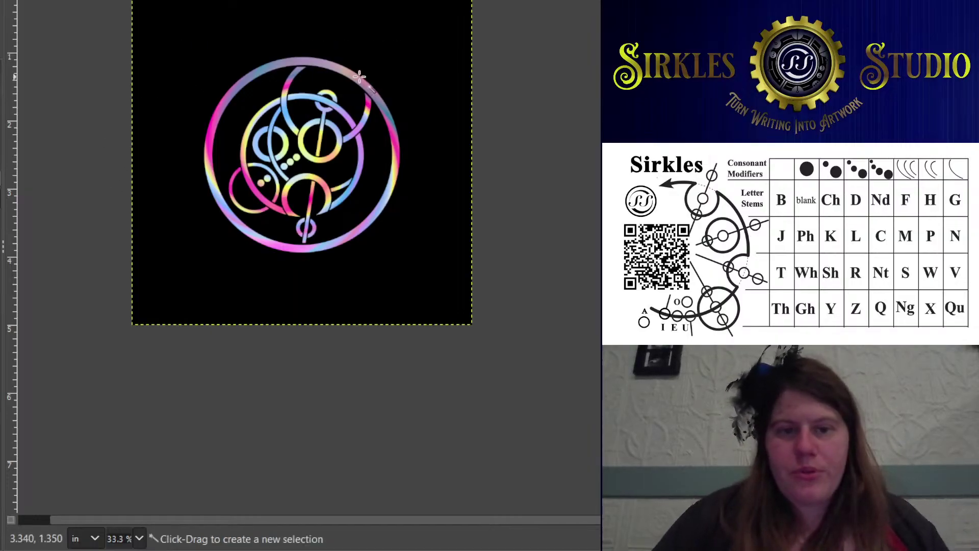
pyautogui.keyDown('ctrl'); pyautogui.scroll(2, 350, 81); pyautogui.keyUp('ctrl')
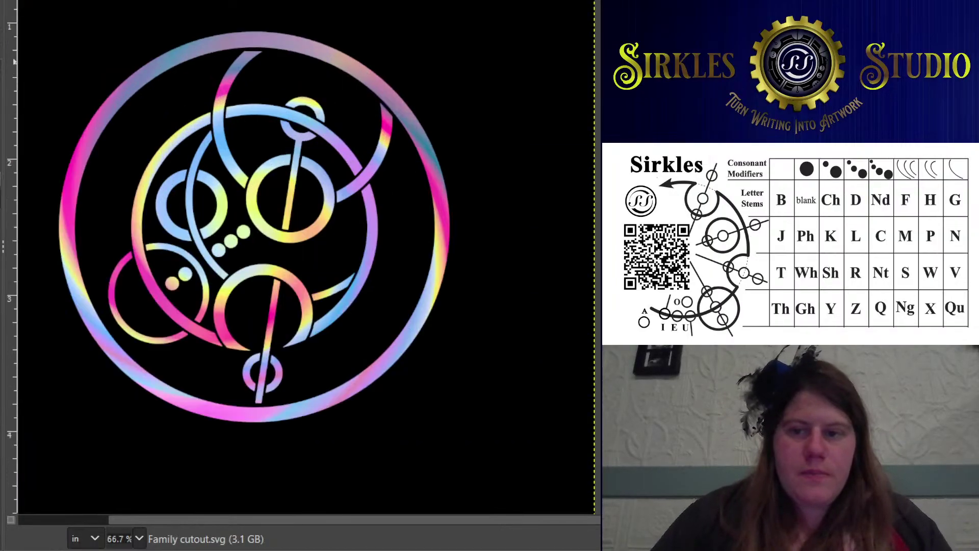
pyautogui.click(385, 109)
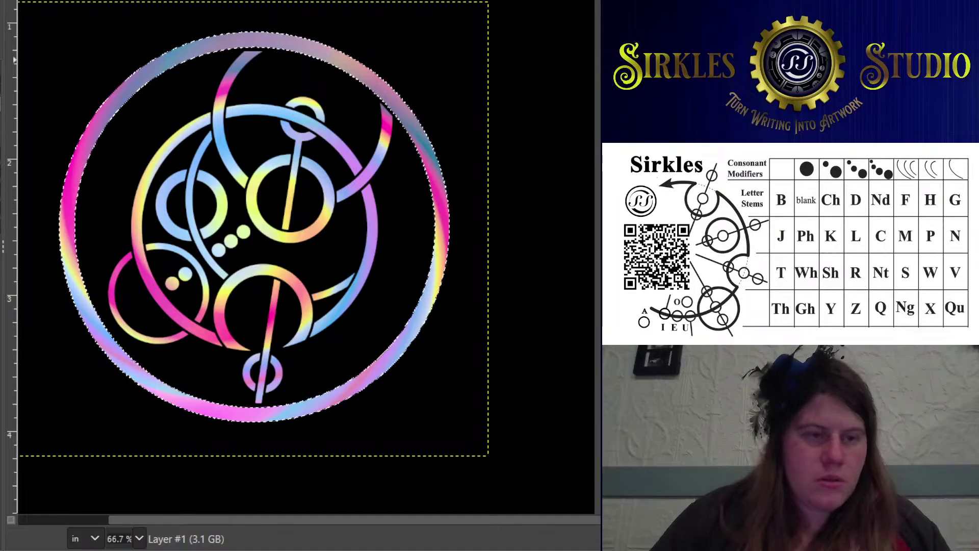
# Sample the magenta from the outer ring and brush it softly around the whole ring on Layer #1
pyautogui.press('ctrl')
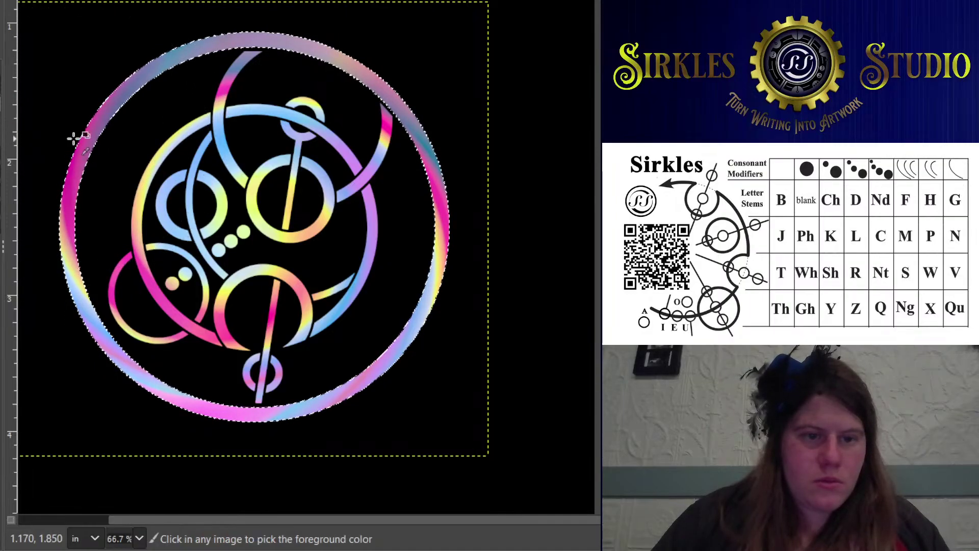
pyautogui.keyDown('ctrl'); pyautogui.click(74, 138); pyautogui.keyUp('ctrl')
pyautogui.moveTo(197, 48)
pyautogui.mouseDown()
pyautogui.moveTo(417, 202)
pyautogui.moveTo(70, 349)
pyautogui.moveTo(68, 255)
pyautogui.mouseUp()
pyautogui.press('ctrl')
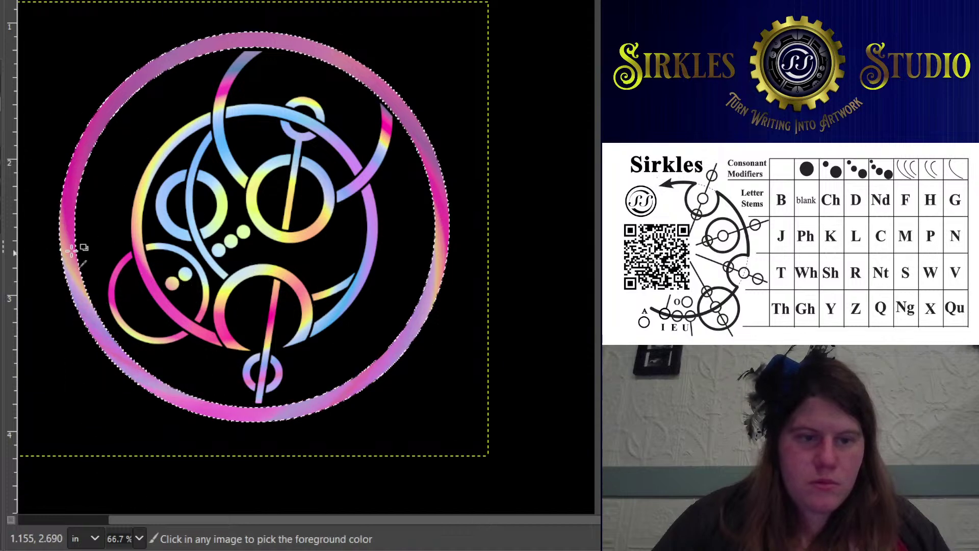
pyautogui.keyDown('ctrl'); pyautogui.click(69, 179); pyautogui.keyUp('ctrl')
pyautogui.moveTo(157, 44); pyautogui.dragTo(425, 168)
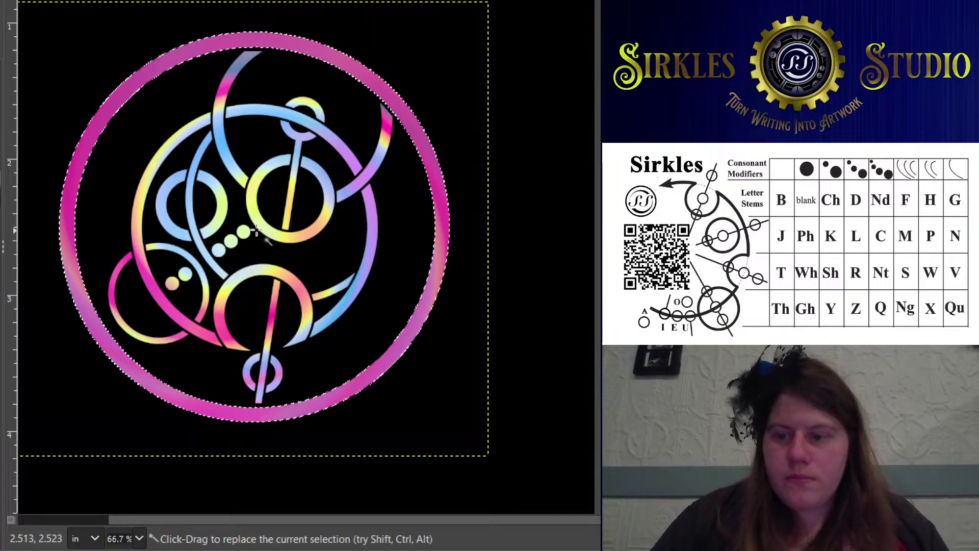
# Brush a soft light pink over the entire selected outer ring
pyautogui.keyDown('ctrl'); pyautogui.scroll(3, 256, 231); pyautogui.keyUp('ctrl')
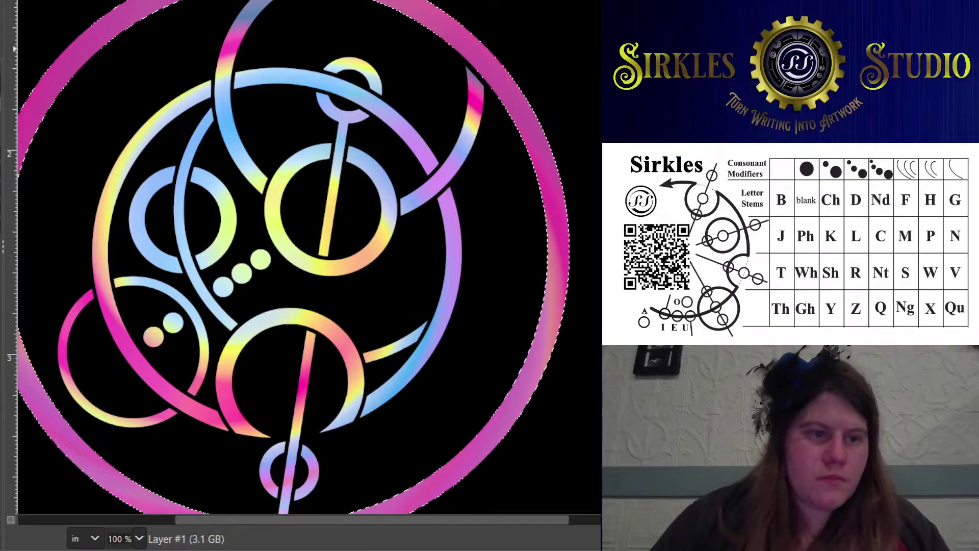
pyautogui.scroll(-1, 258, 162)
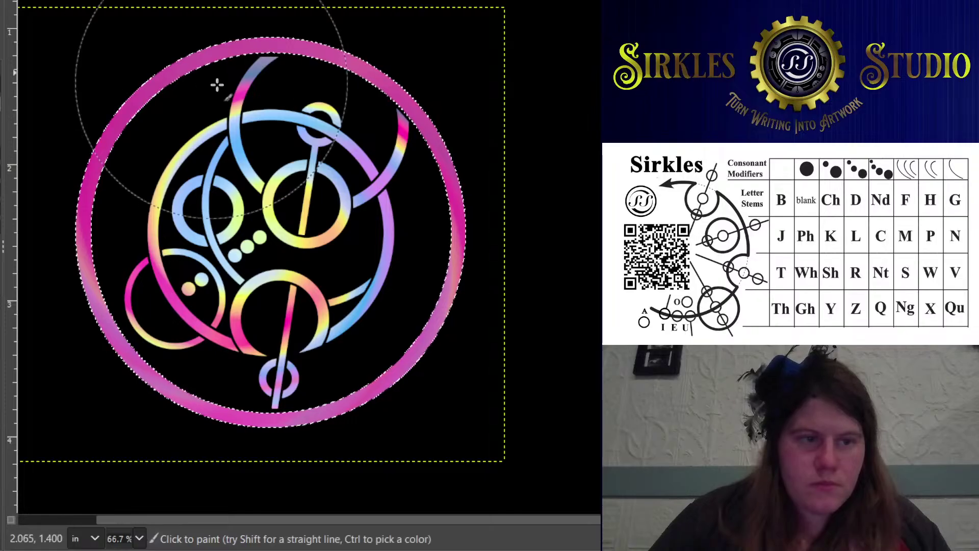
pyautogui.moveTo(217, 85)
pyautogui.mouseDown()
pyautogui.moveTo(121, 300)
pyautogui.moveTo(215, 56)
pyautogui.moveTo(153, 181)
pyautogui.moveTo(264, 419)
pyautogui.moveTo(489, 240)
pyautogui.moveTo(454, 192)
pyautogui.moveTo(306, 65)
pyautogui.moveTo(340, 163)
pyautogui.moveTo(297, 83)
pyautogui.moveTo(378, 229)
pyautogui.moveTo(390, 203)
pyautogui.mouseUp()
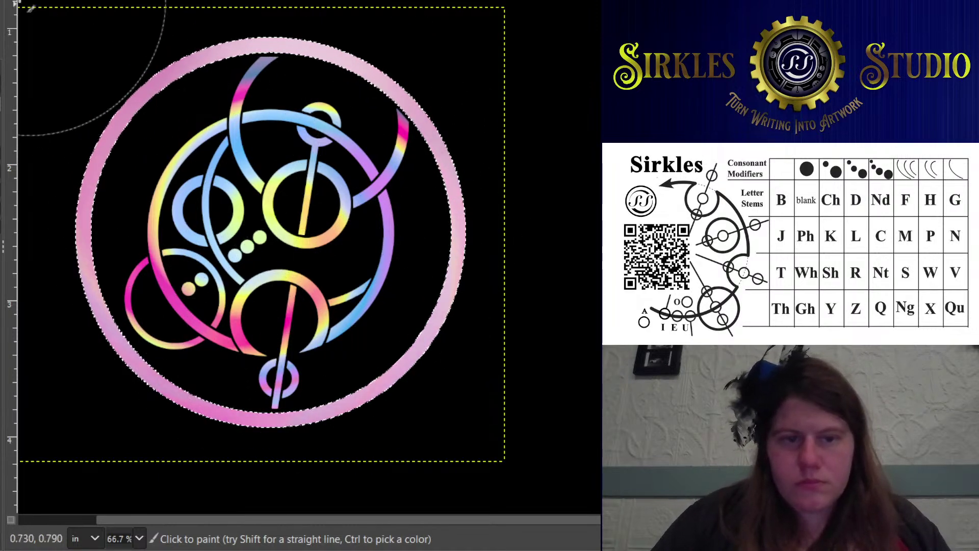
# Replace the ring selection with the glyph's dots, thin connecting lines and small broken rings
pyautogui.press('e')
pyautogui.scroll(1, 400, 189)
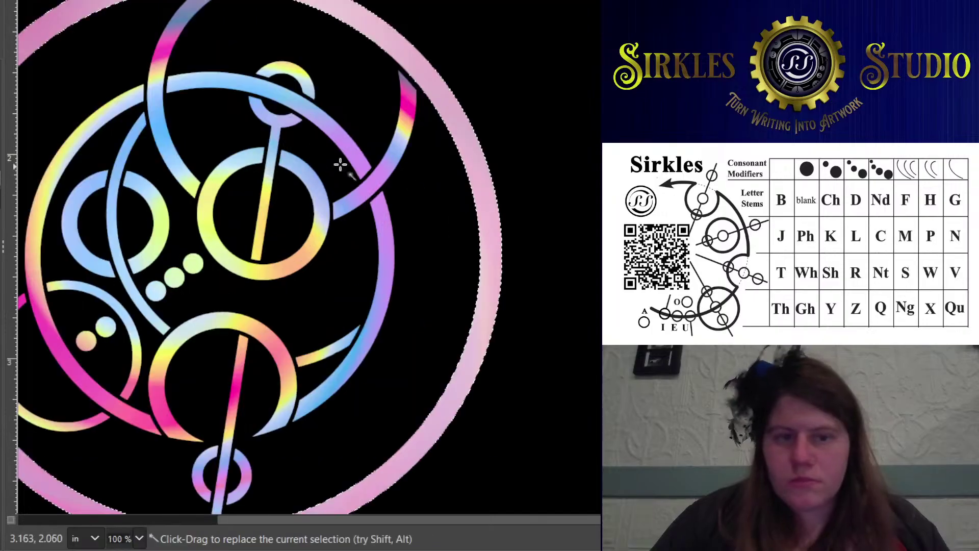
pyautogui.hscroll(-2, 225, 132)
pyautogui.scroll(-1, 225, 132)
pyautogui.click(224, 131)
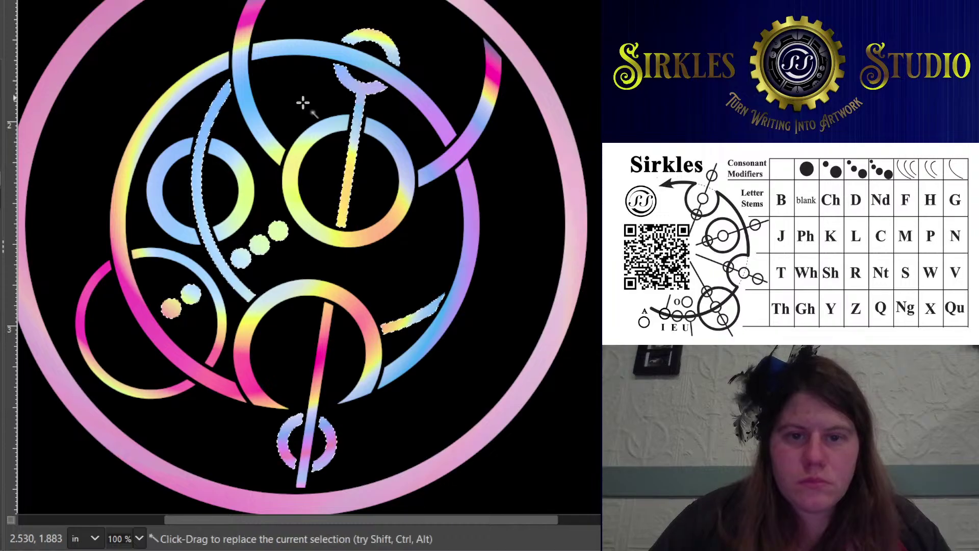
# Try recolouring the selected dots, thin lines and small broken rings with pink and with purple brush strokes
pyautogui.scroll(2, 327, 161)
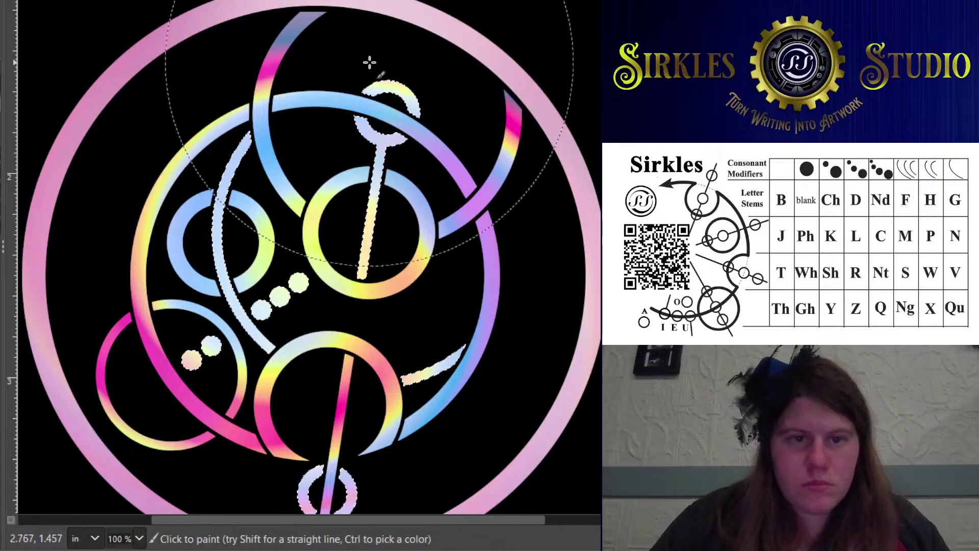
pyautogui.keyDown('ctrl'); pyautogui.click(272, 69); pyautogui.keyUp('ctrl')
pyautogui.moveTo(271, 69)
pyautogui.mouseDown()
pyautogui.moveTo(362, 381)
pyautogui.moveTo(281, 473)
pyautogui.moveTo(332, 386)
pyautogui.mouseUp()
pyautogui.scroll(-5, 332, 386)
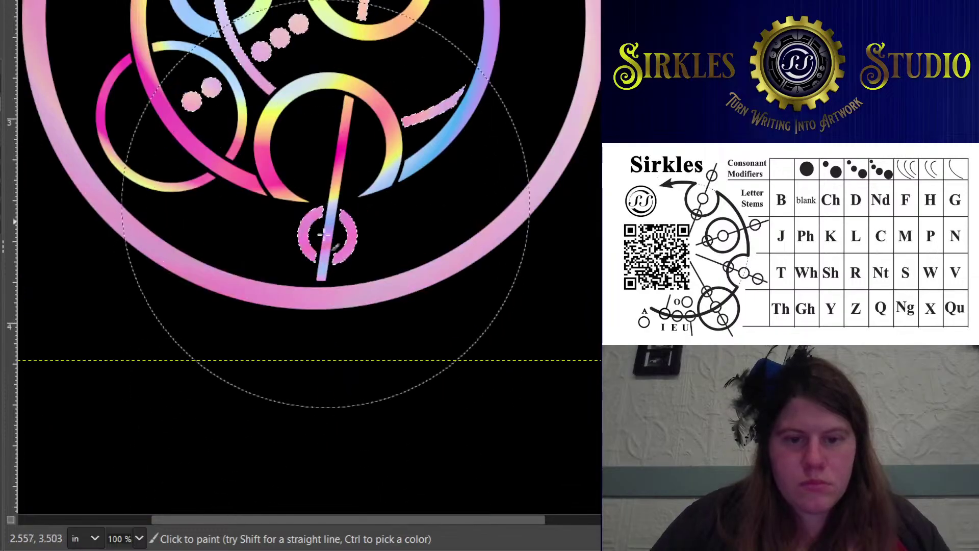
pyautogui.scroll(5, 286, 168)
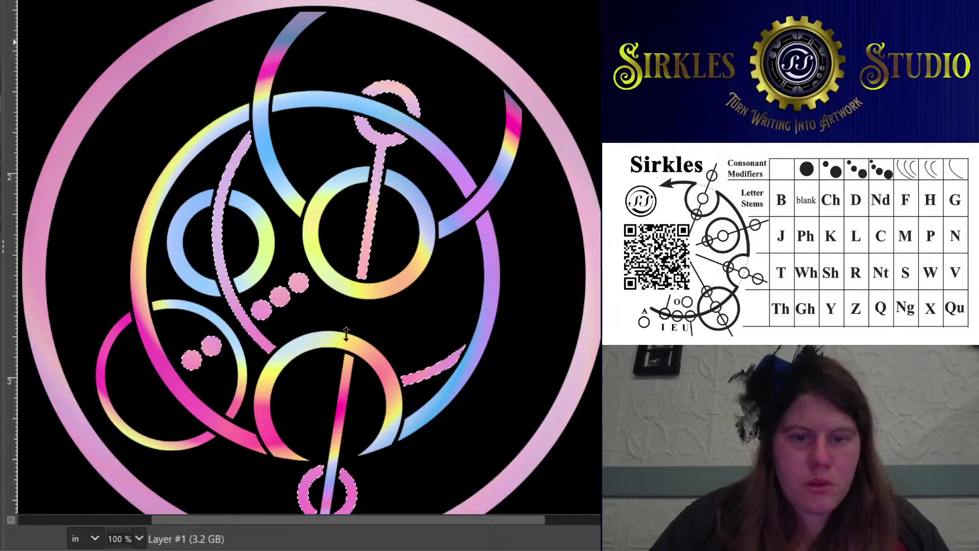
pyautogui.moveTo(280, 203)
pyautogui.mouseDown()
pyautogui.moveTo(422, 149)
pyautogui.moveTo(346, 433)
pyautogui.moveTo(313, 314)
pyautogui.moveTo(260, 264)
pyautogui.moveTo(256, 213)
pyautogui.moveTo(283, 178)
pyautogui.moveTo(396, 194)
pyautogui.moveTo(416, 403)
pyautogui.moveTo(371, 464)
pyautogui.moveTo(213, 366)
pyautogui.mouseUp()
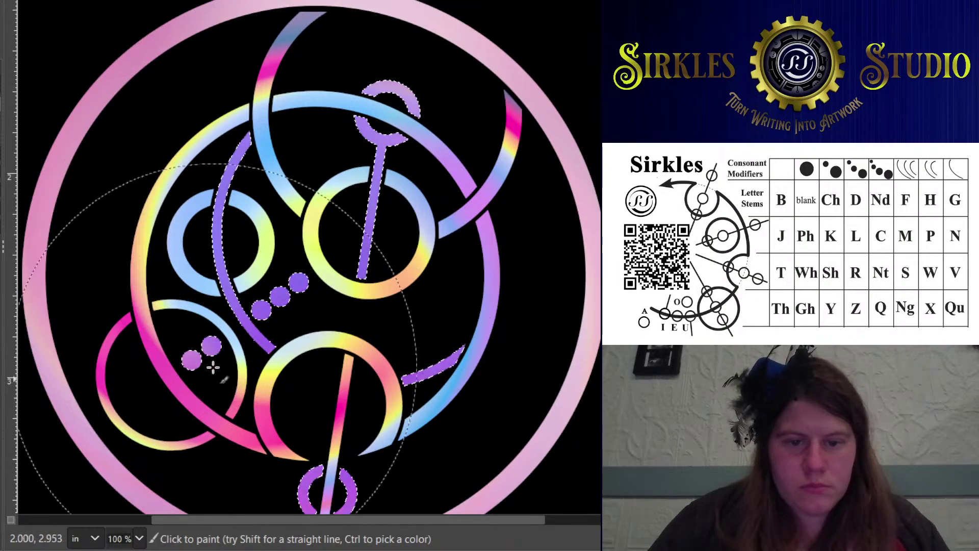
pyautogui.press('-')
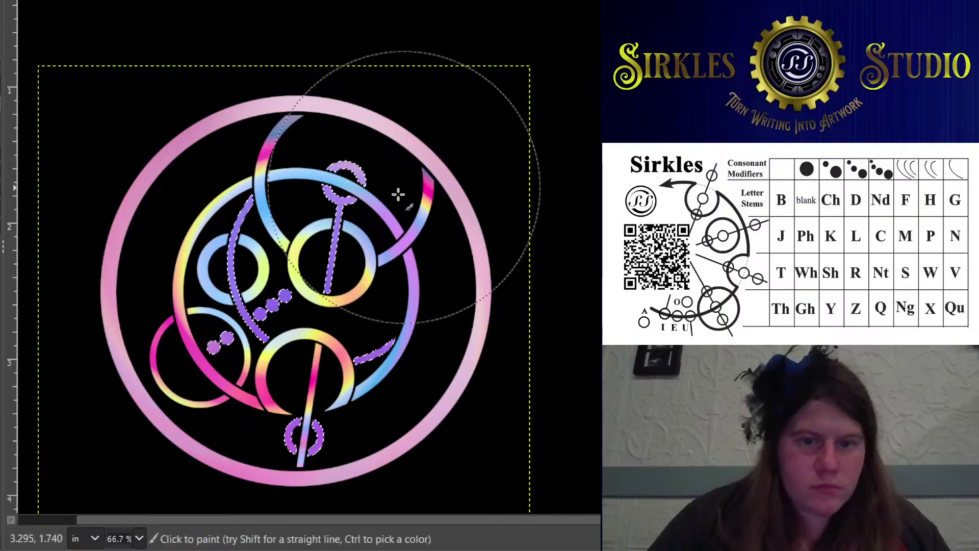
# Paint the selected dots, thin lines and small broken rings a near-white tint and clear the selection
pyautogui.click(323, 212)
pyautogui.moveTo(371, 288)
pyautogui.mouseDown()
pyautogui.moveTo(331, 401)
pyautogui.moveTo(297, 389)
pyautogui.moveTo(266, 341)
pyautogui.moveTo(256, 299)
pyautogui.moveTo(253, 264)
pyautogui.moveTo(269, 241)
pyautogui.moveTo(321, 205)
pyautogui.moveTo(347, 204)
pyautogui.moveTo(378, 305)
pyautogui.moveTo(375, 371)
pyautogui.moveTo(279, 176)
pyautogui.mouseUp()
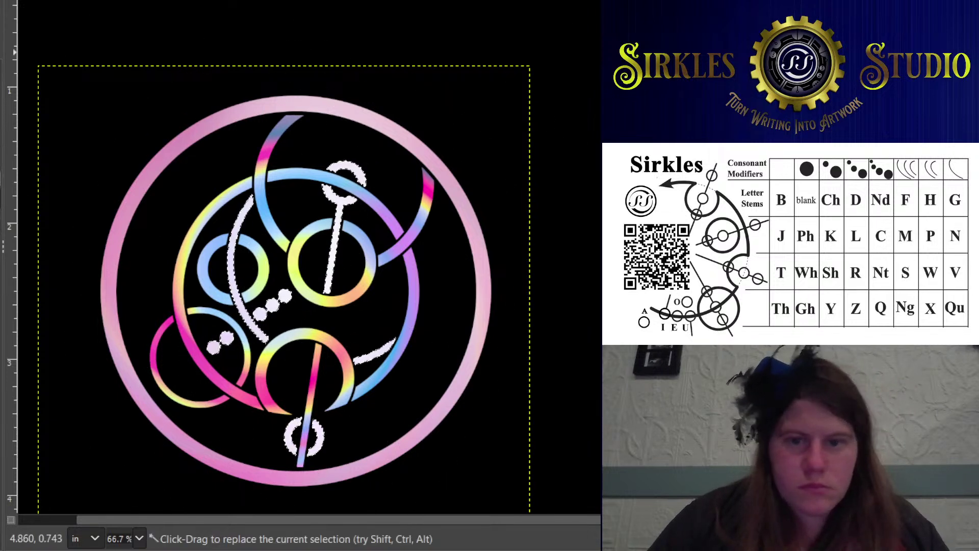
pyautogui.hotkey('ctrl', 'shift', 'a')
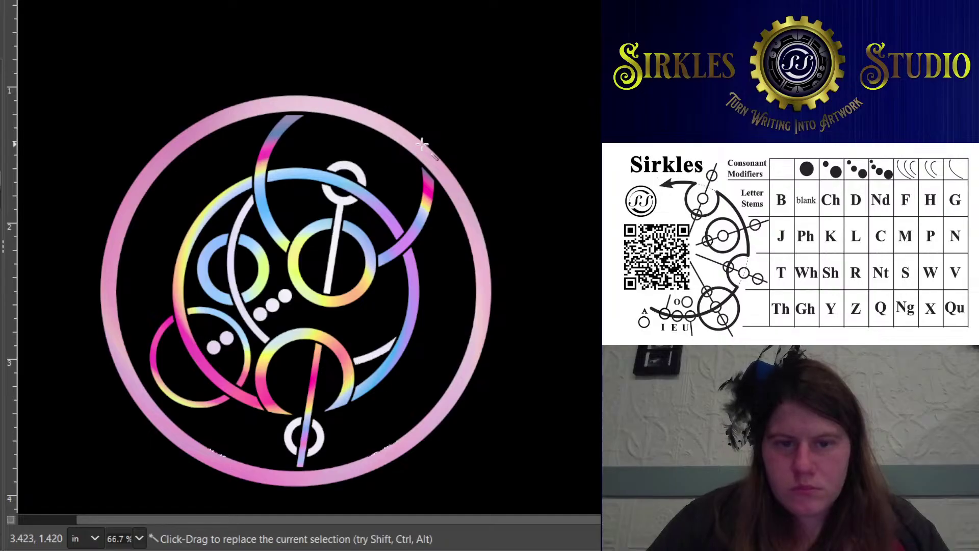
# Reselect the outer ring and brush soft near-white over it on Layer #1, leaving its lower left side pink
pyautogui.click(422, 142)
pyautogui.press('pageup')
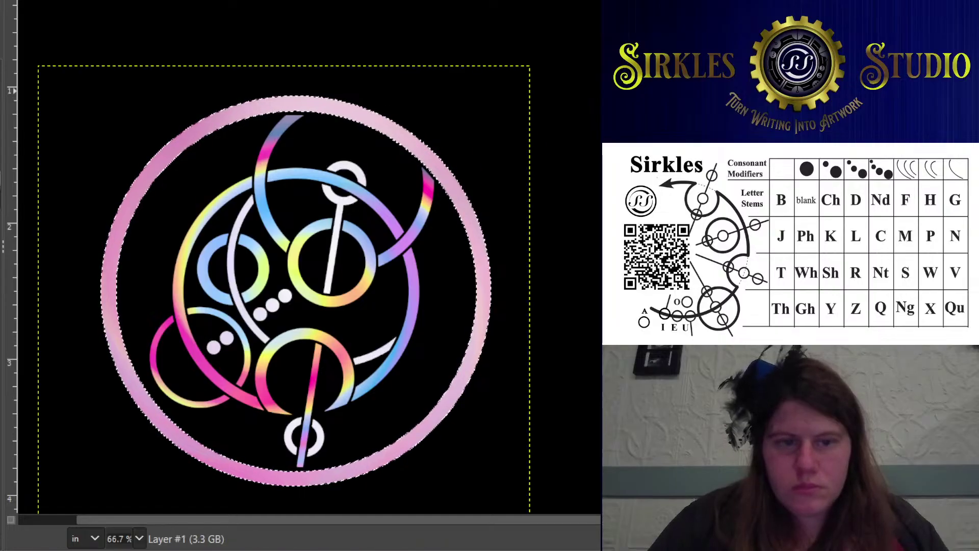
pyautogui.moveTo(275, 125)
pyautogui.mouseDown()
pyautogui.moveTo(189, 158)
pyautogui.moveTo(163, 297)
pyautogui.moveTo(422, 409)
pyautogui.moveTo(345, 131)
pyautogui.moveTo(393, 175)
pyautogui.moveTo(432, 306)
pyautogui.moveTo(429, 400)
pyautogui.moveTo(415, 373)
pyautogui.moveTo(422, 349)
pyautogui.mouseUp()
pyautogui.scroll(-2, 421, 350)
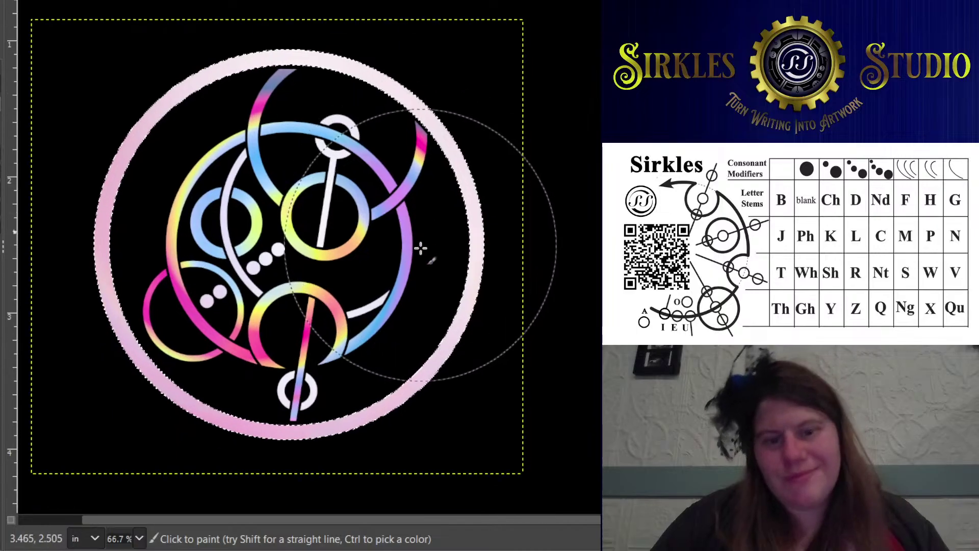
pyautogui.scroll(1, 291, 316)
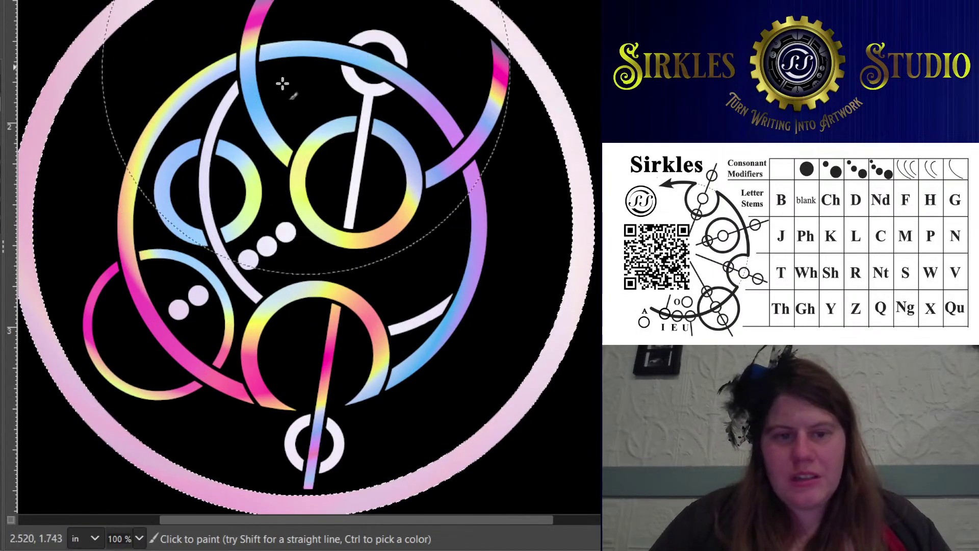
pyautogui.scroll(-1, 461, 178)
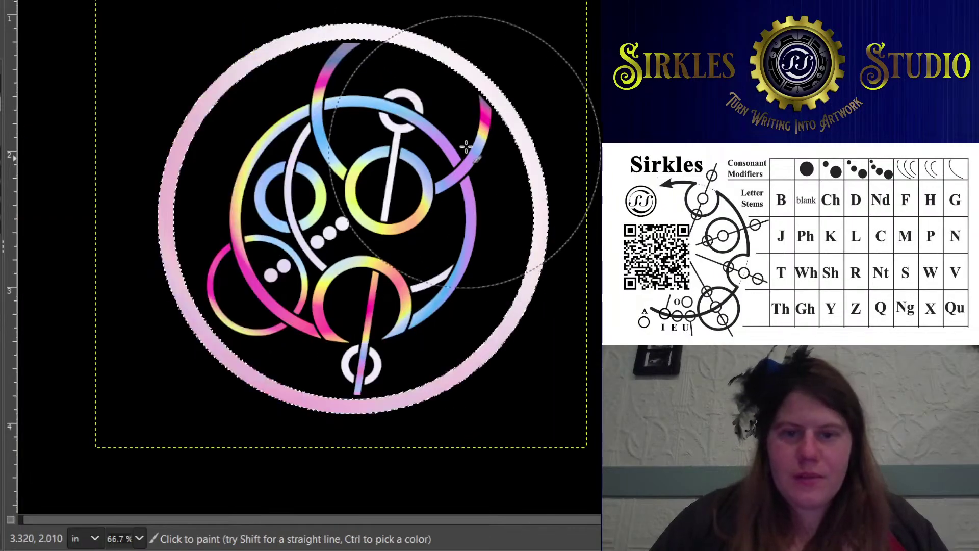
pyautogui.scroll(1, 463, 133)
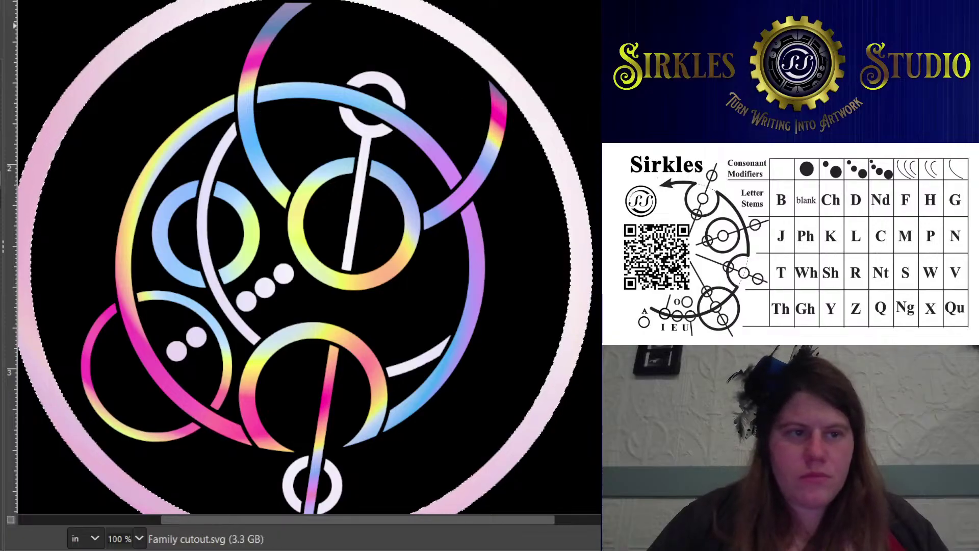
# Select a narrow inner band of the ring and glyph lines, fill it with white on Layer #2, and clear the selection
pyautogui.click(247, 90)
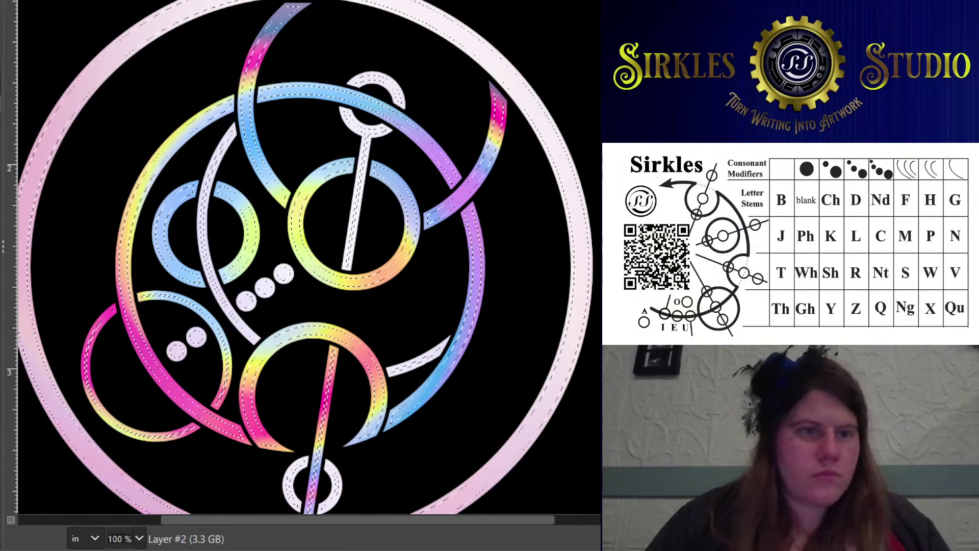
pyautogui.click(253, 117)
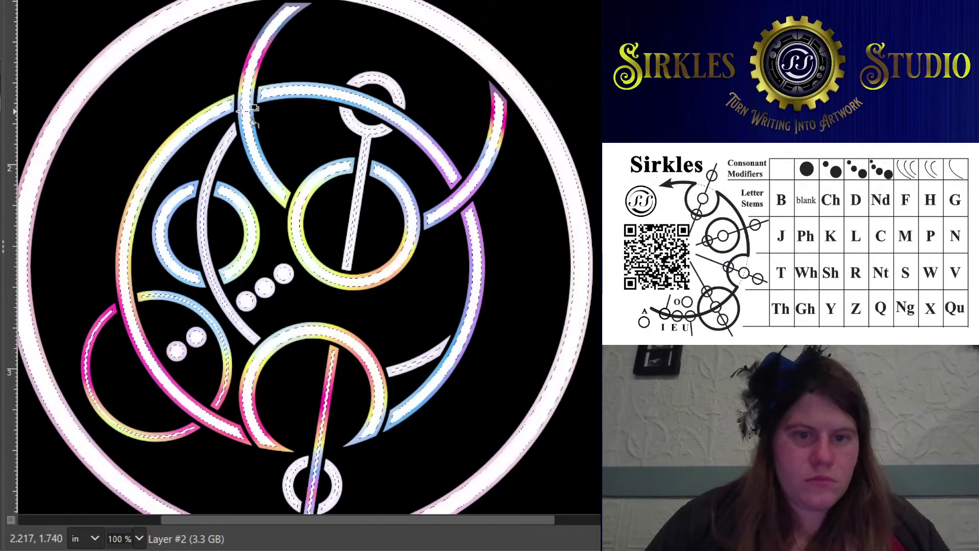
pyautogui.hotkey('ctrl', 'shift', 'a')
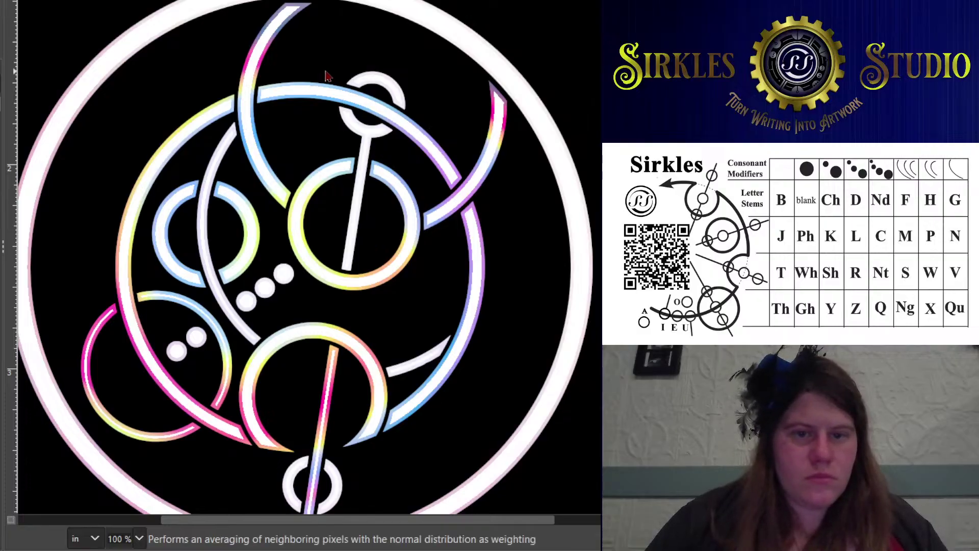
# Apply a Gaussian blur to the white highlight on Layer #2, keeping the glow within the ring and glyph lines
pyautogui.click(325, 95)
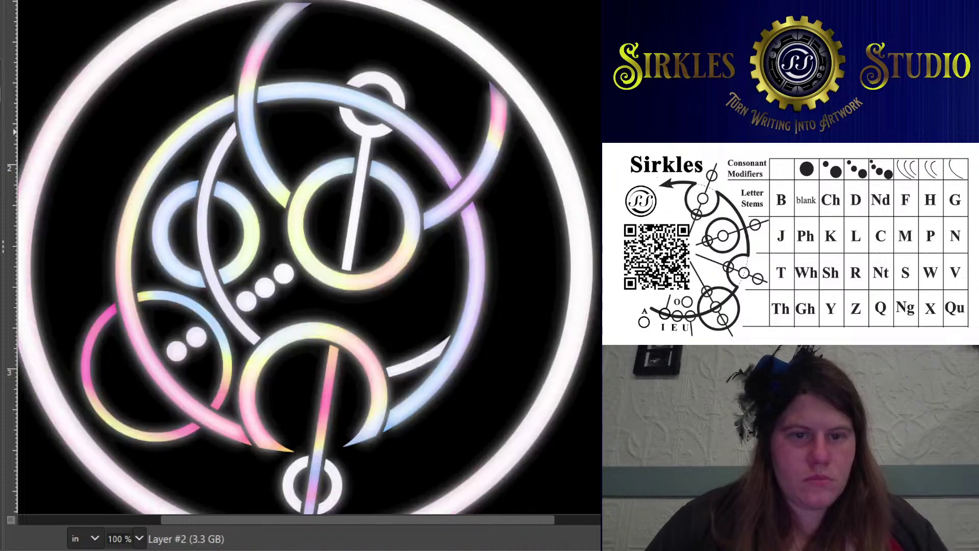
pyautogui.press('Escape')
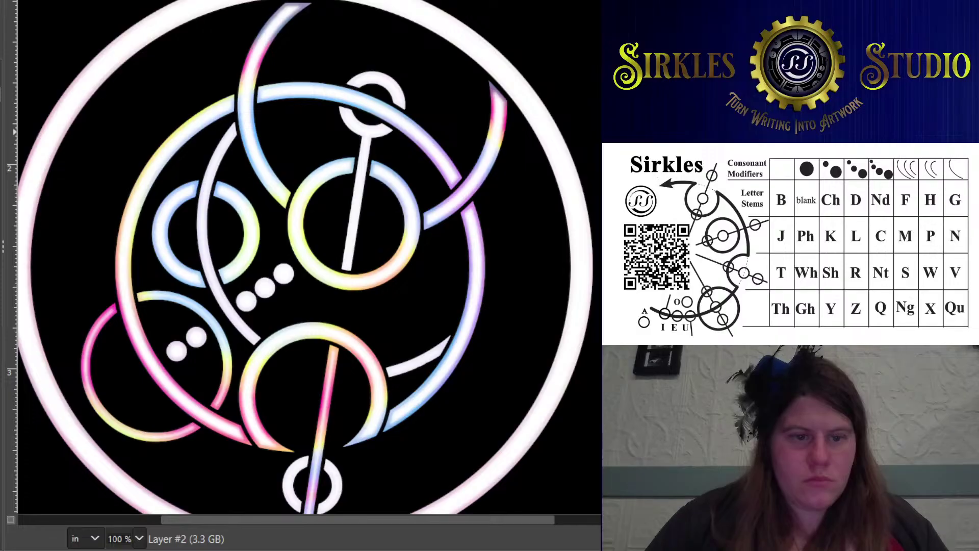
pyautogui.hotkey('ctrl', 'z')
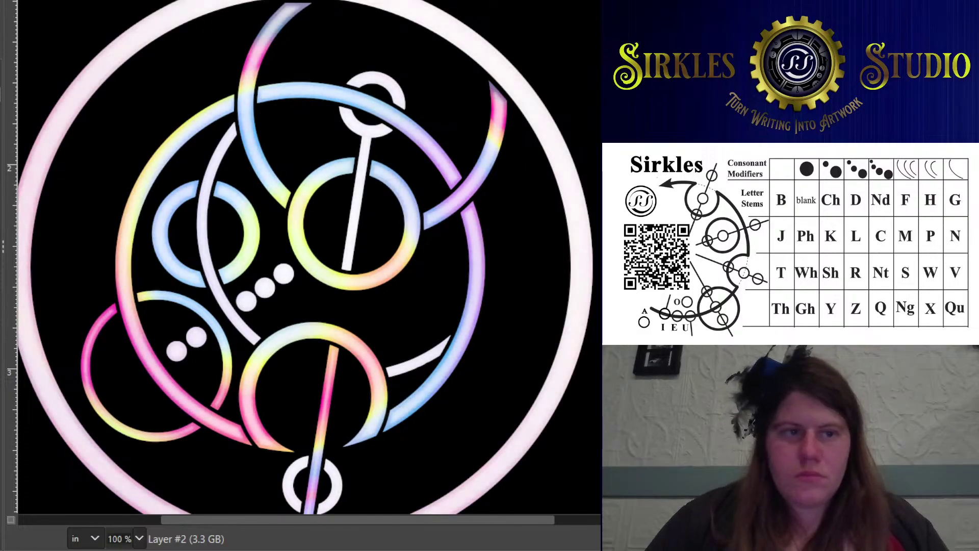
# Nudge the blurred white highlight on Layer #2 slightly upward, off the centre of the ring and glyph lines
pyautogui.press('-')
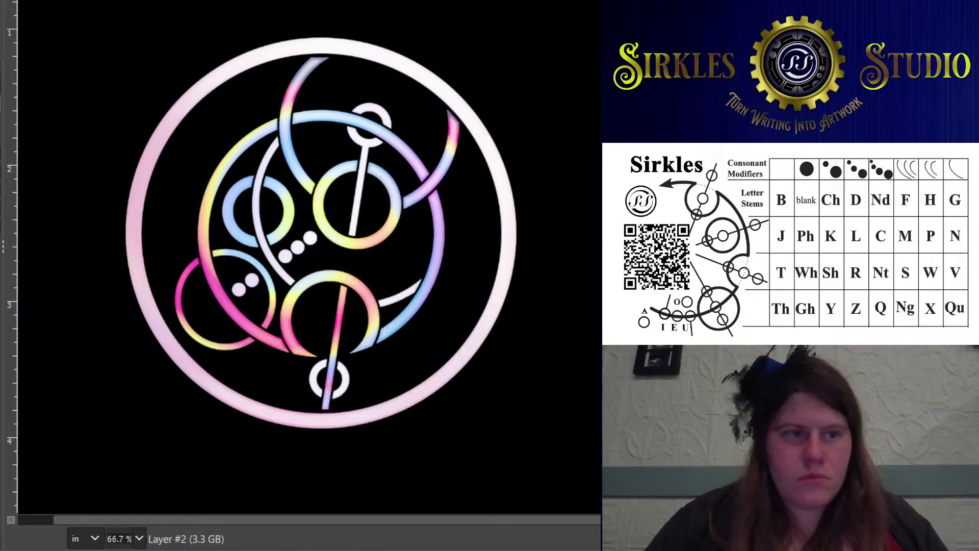
pyautogui.press('m')
pyautogui.moveTo(315, 148); pyautogui.dragTo(316, 153)
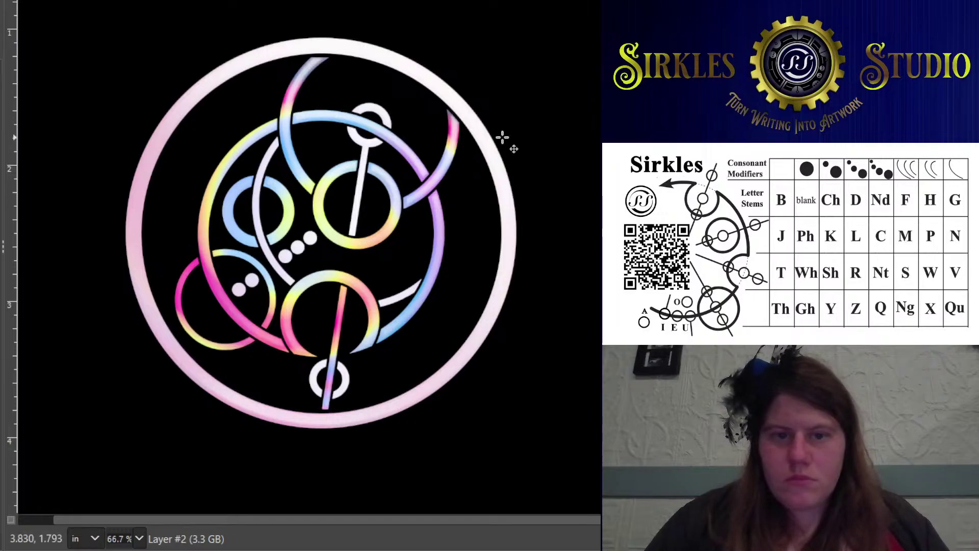
pyautogui.moveTo(502, 135); pyautogui.dragTo(495, 135)
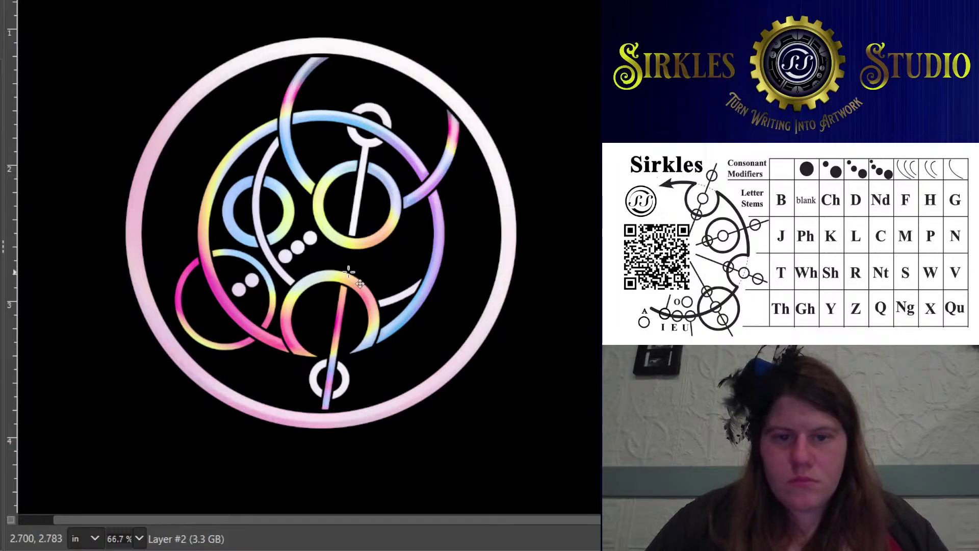
# Examine the offset highlight across the whole design and up close on the lower rings
pyautogui.scroll(-1, 351, 265)
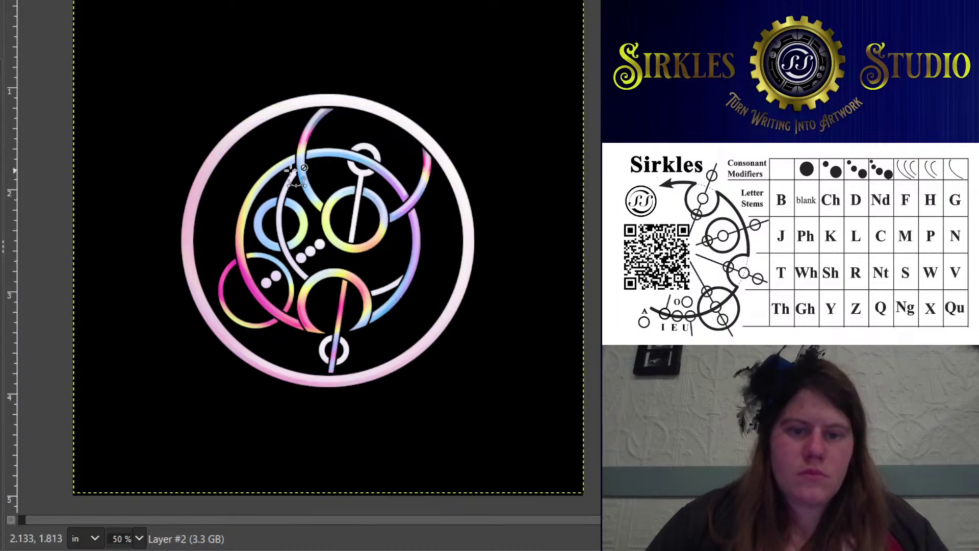
pyautogui.scroll(2, 296, 181)
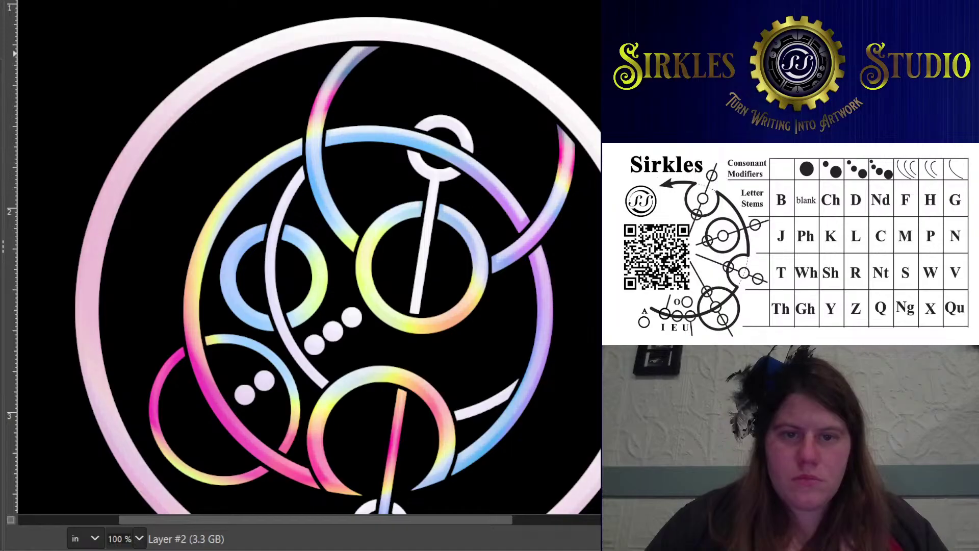
pyautogui.scroll(-1, 459, 82)
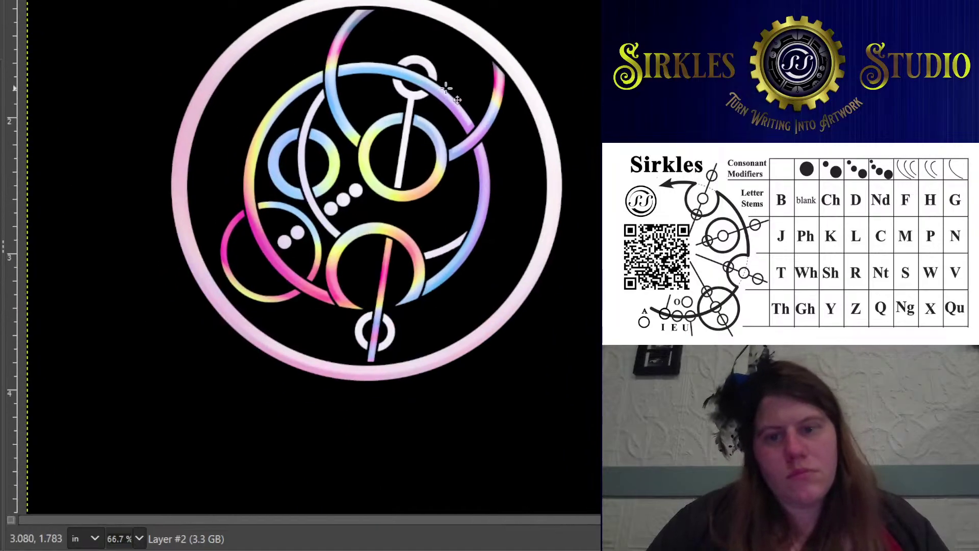
pyautogui.moveTo(431, 27); pyautogui.dragTo(409, 104)
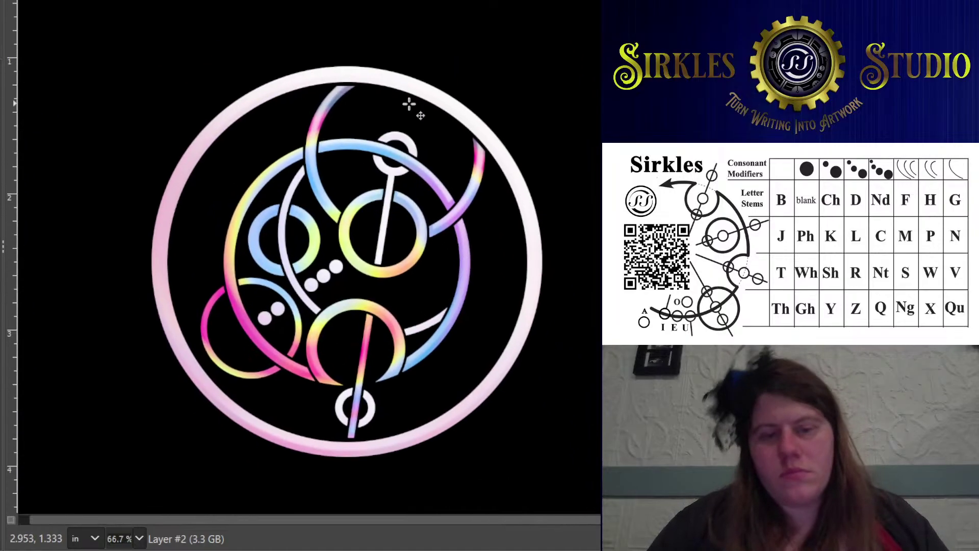
pyautogui.scroll(-2, 410, 107)
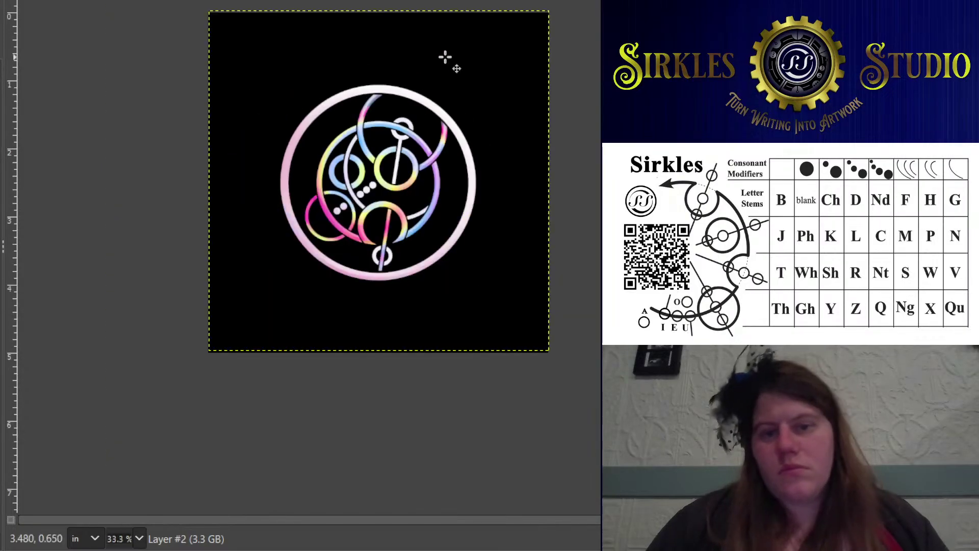
pyautogui.scroll(4, 379, 243)
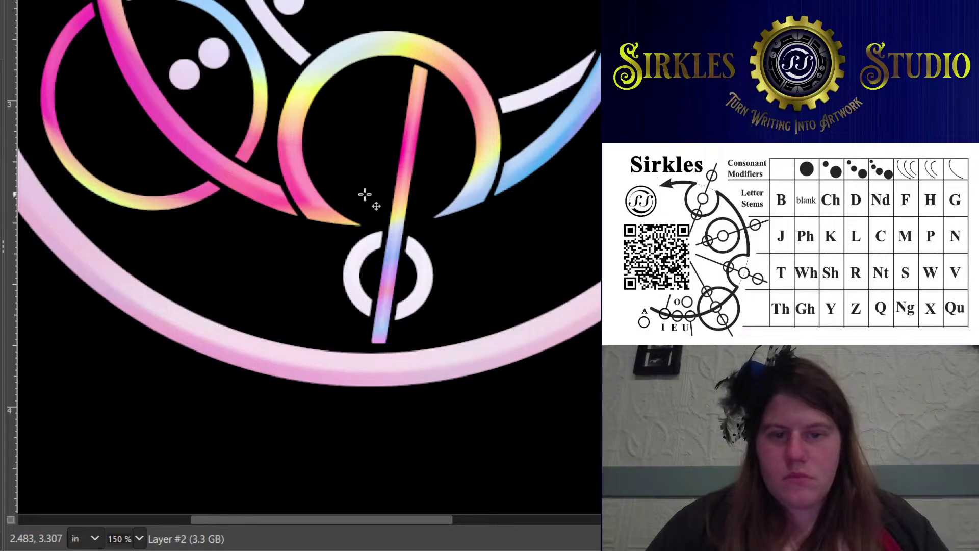
# Create Layer #3 with black around the edges of the ring and glyph lines, leaving their coloured interiors uncovered
pyautogui.scroll(-2, 365, 194)
pyautogui.scroll(1, 436, 114)
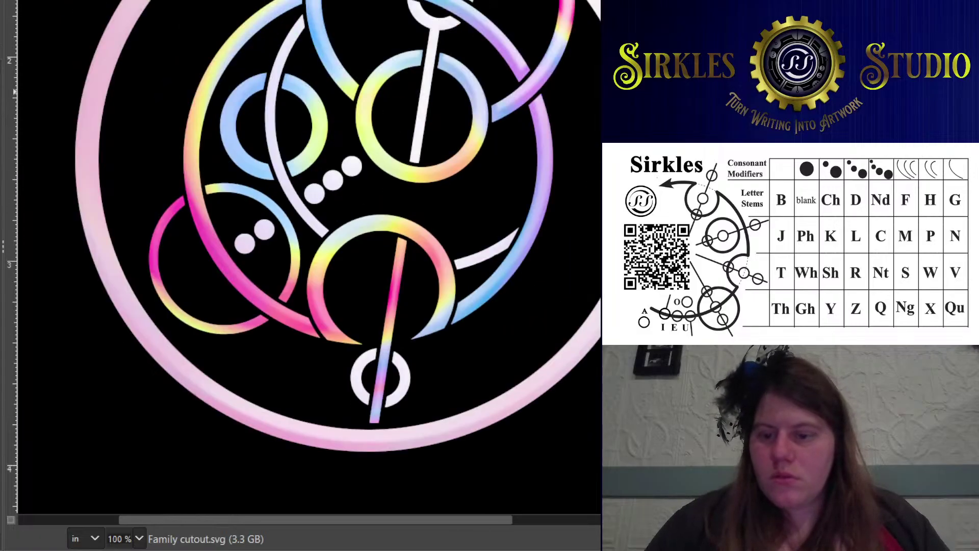
pyautogui.hotkey('shift', 'ctrl', 'd')
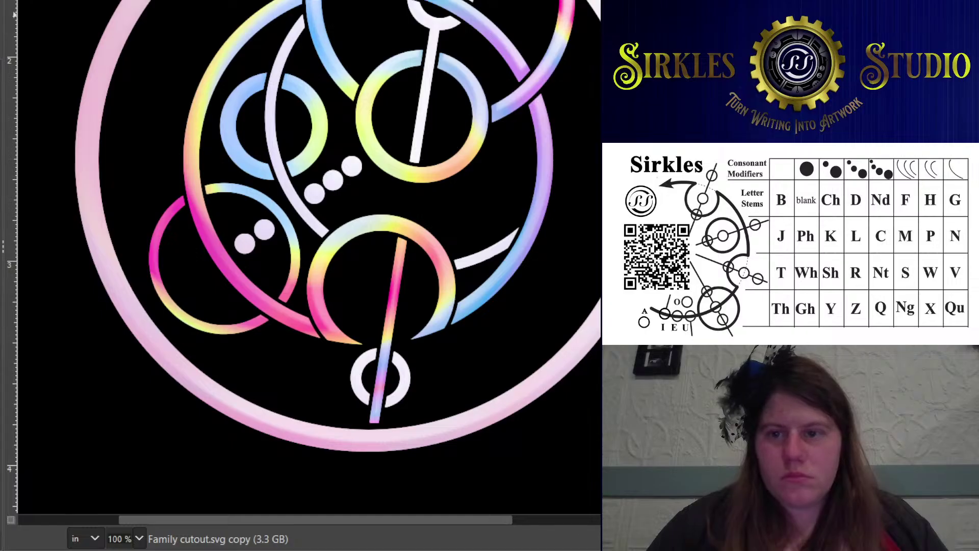
pyautogui.press('Return')
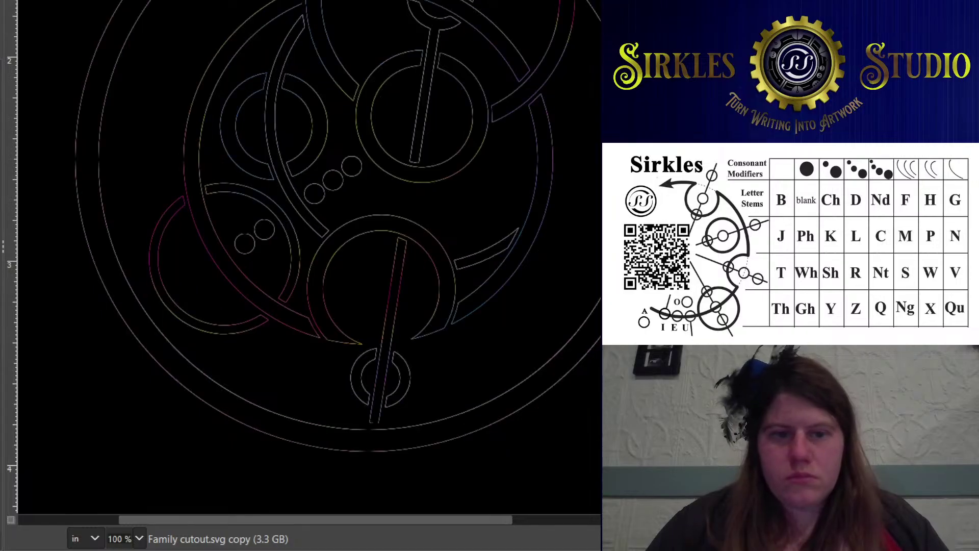
pyautogui.hotkey('ctrl', 'z')
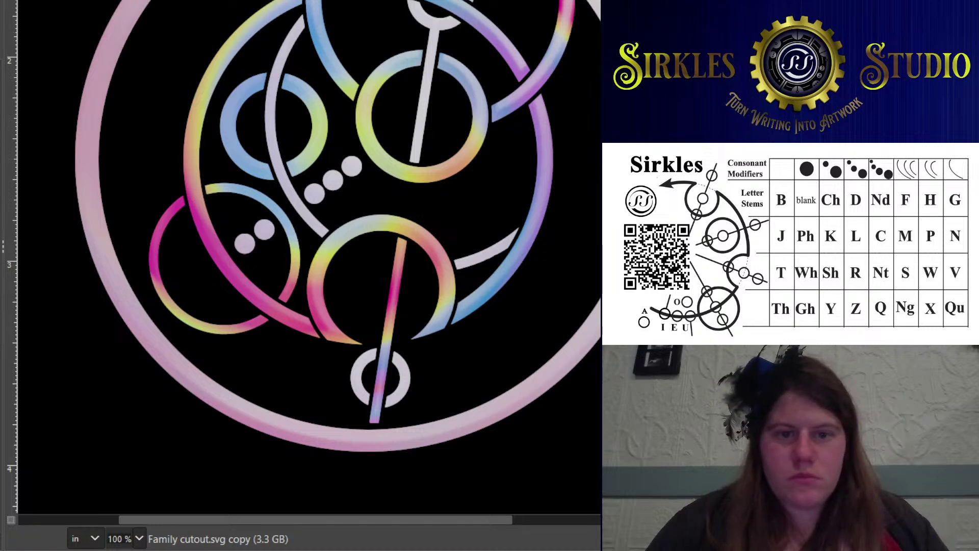
pyautogui.hotkey('ctrl', 'shift', 'z')
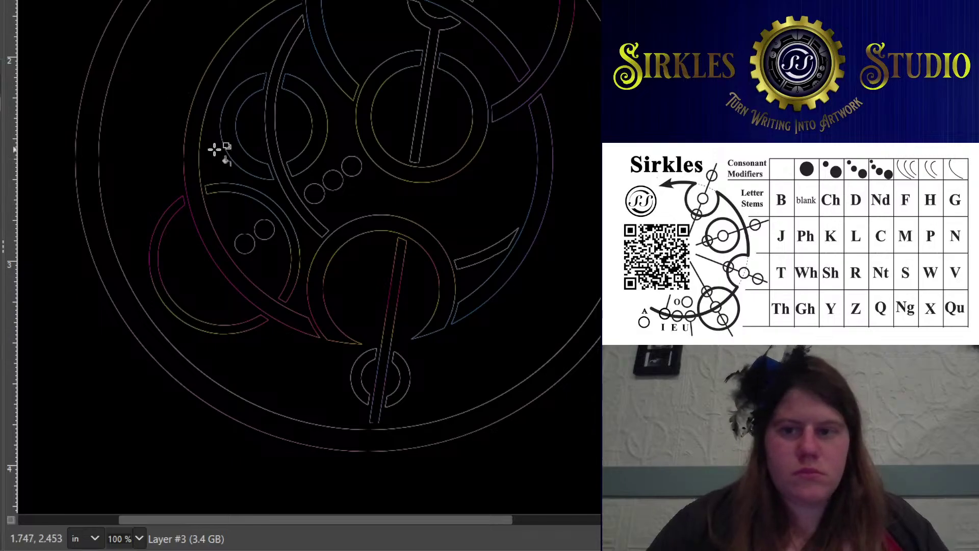
pyautogui.click(264, 192)
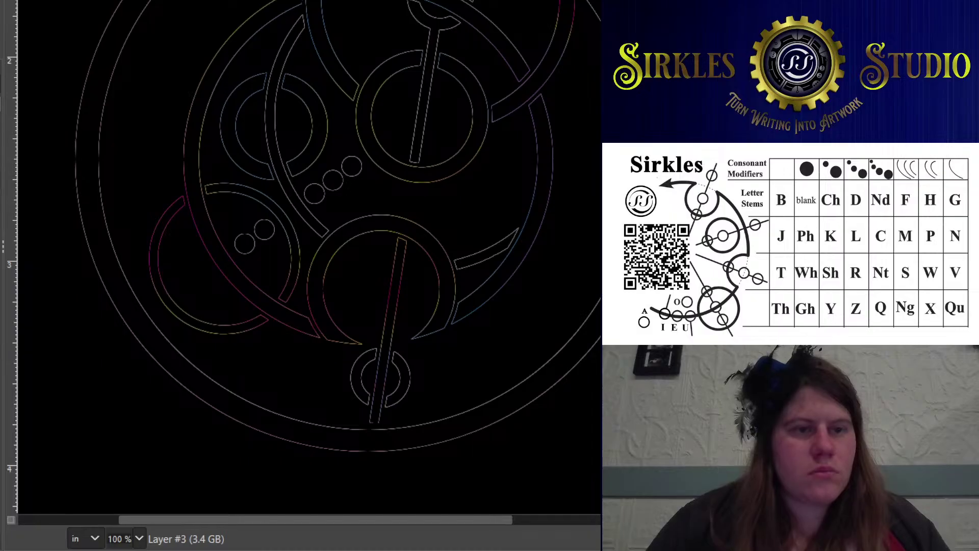
pyautogui.click(43, 163)
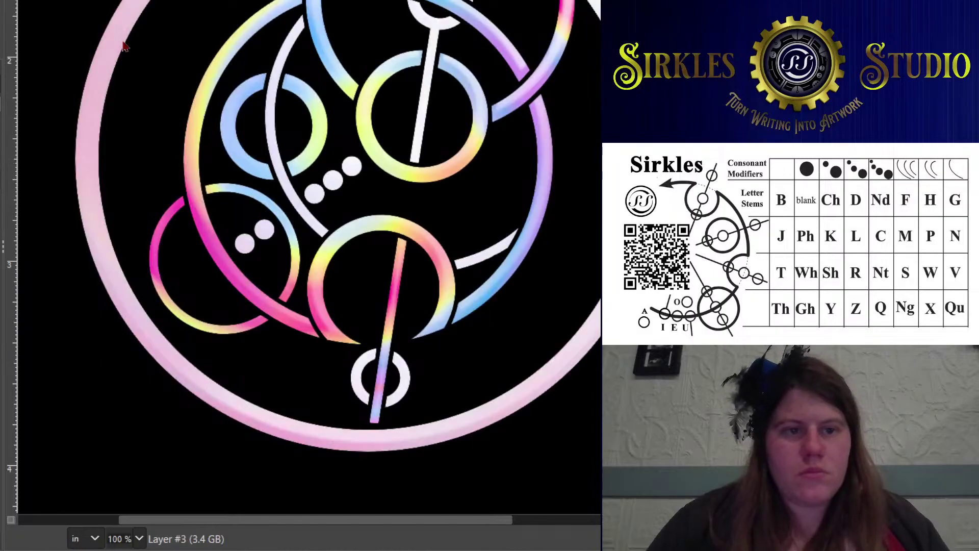
# Blur the black edging on Layer #3 and nudge it slightly downward to shade the upper edges of the ring and glyph lines
pyautogui.hotkey('ctrl', 'f')
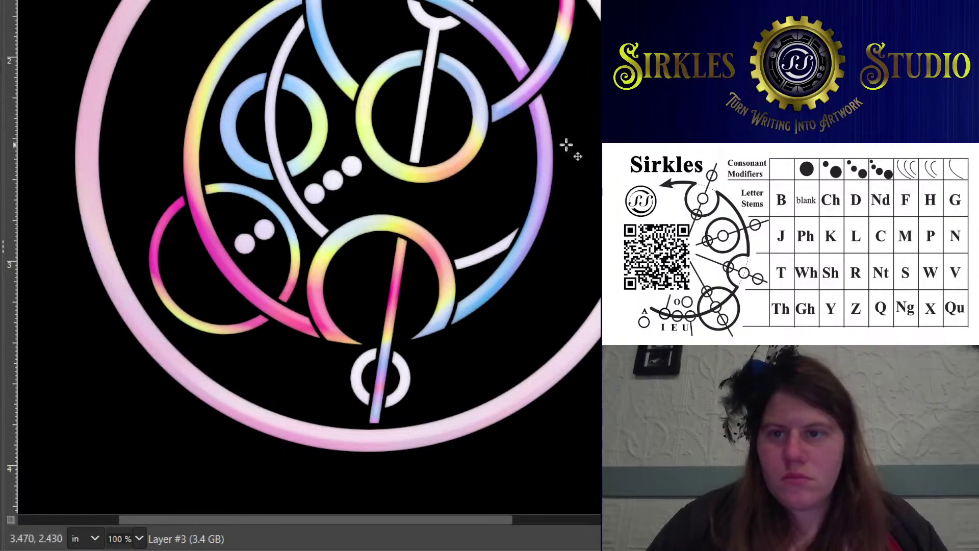
pyautogui.moveTo(554, 151); pyautogui.dragTo(560, 153)
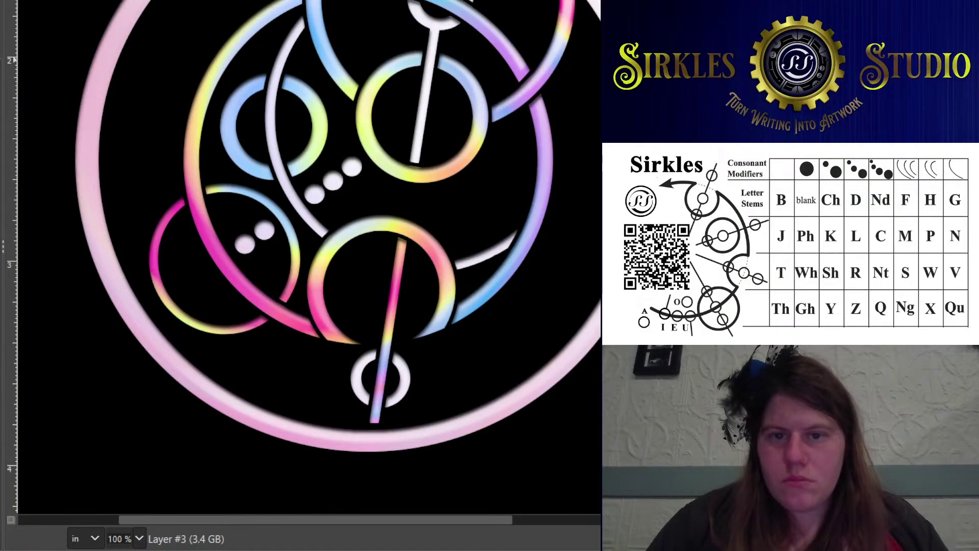
pyautogui.scroll(3, 357, 192)
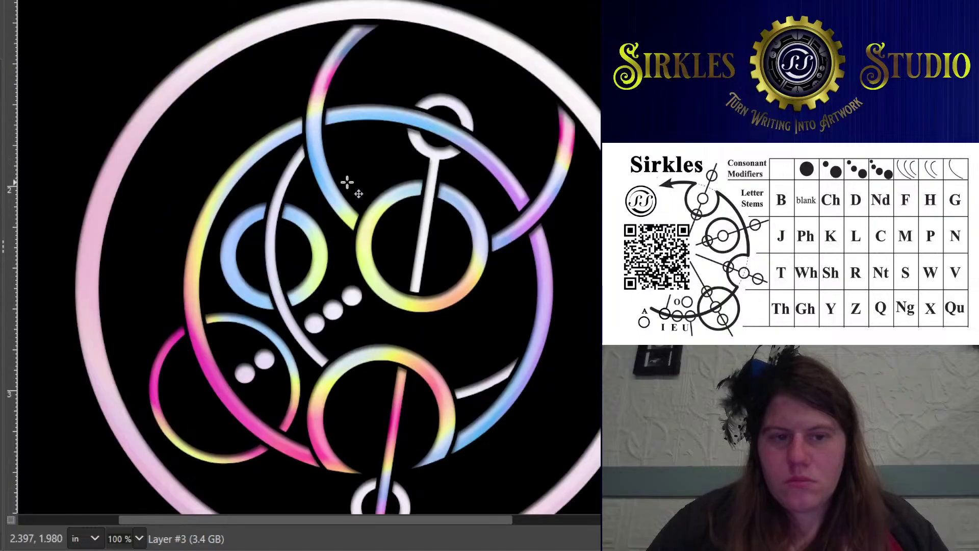
pyautogui.moveTo(347, 175); pyautogui.dragTo(350, 175)
pyautogui.scroll(-1, 372, 163)
pyautogui.hscroll(1, 372, 162)
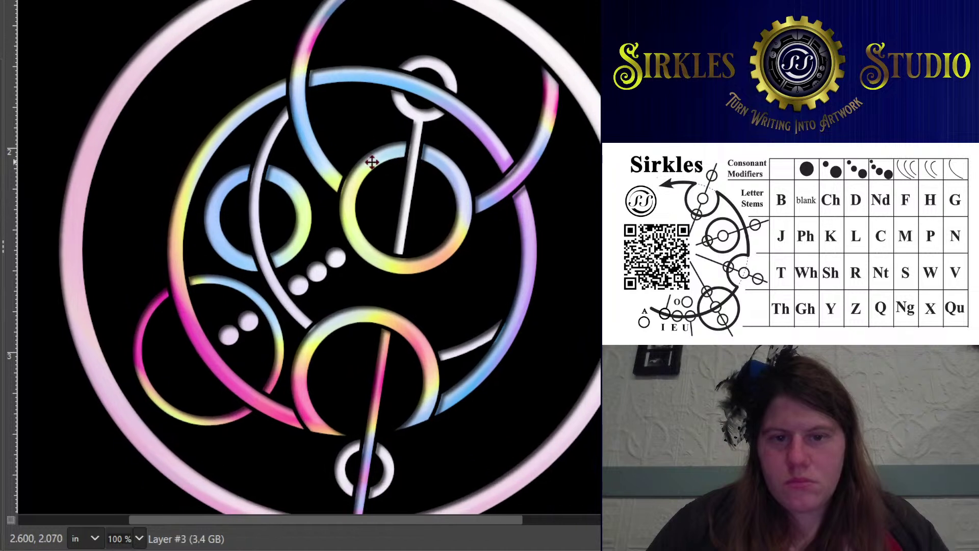
pyautogui.scroll(-1, 371, 162)
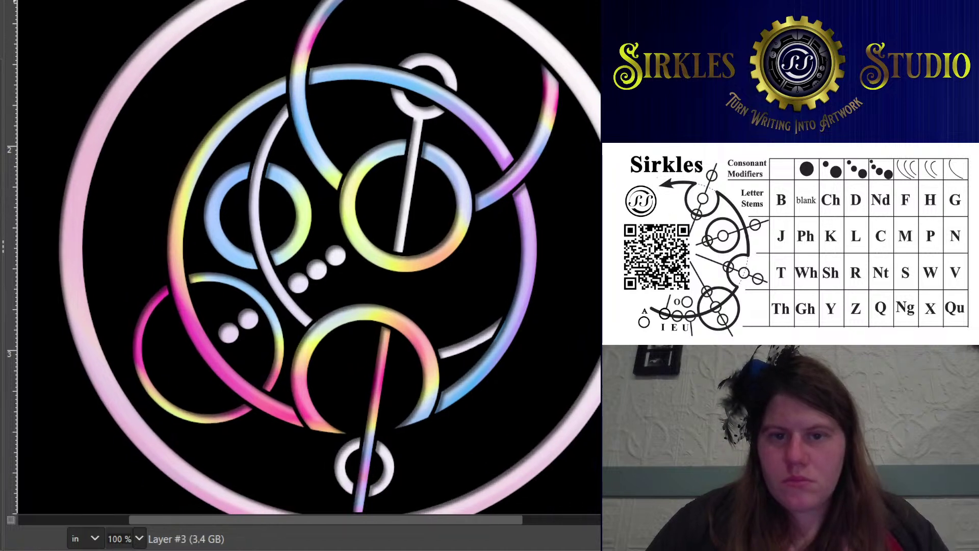
pyautogui.scroll(-1, 417, 204)
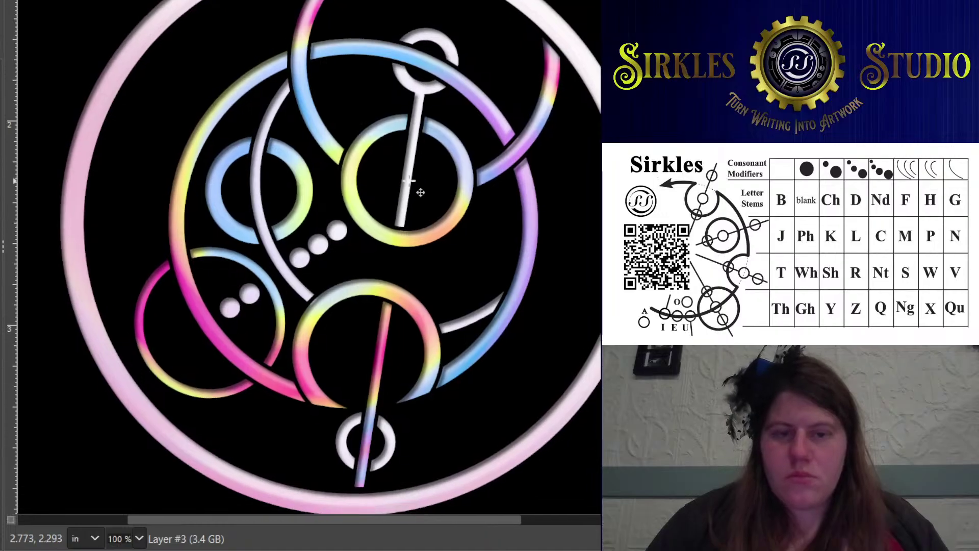
# Examine the dark edge shading across the whole design and up close on the upper arcs and outer ring
pyautogui.keyDown('ctrl'); pyautogui.scroll(-2, 416, 184); pyautogui.keyUp('ctrl')
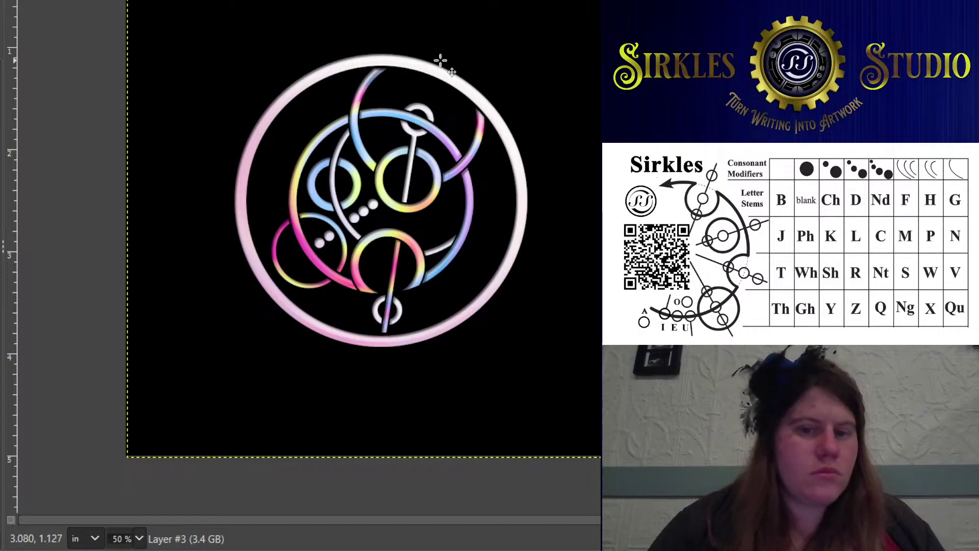
pyautogui.keyDown('ctrl'); pyautogui.scroll(2, 424, 69); pyautogui.keyUp('ctrl')
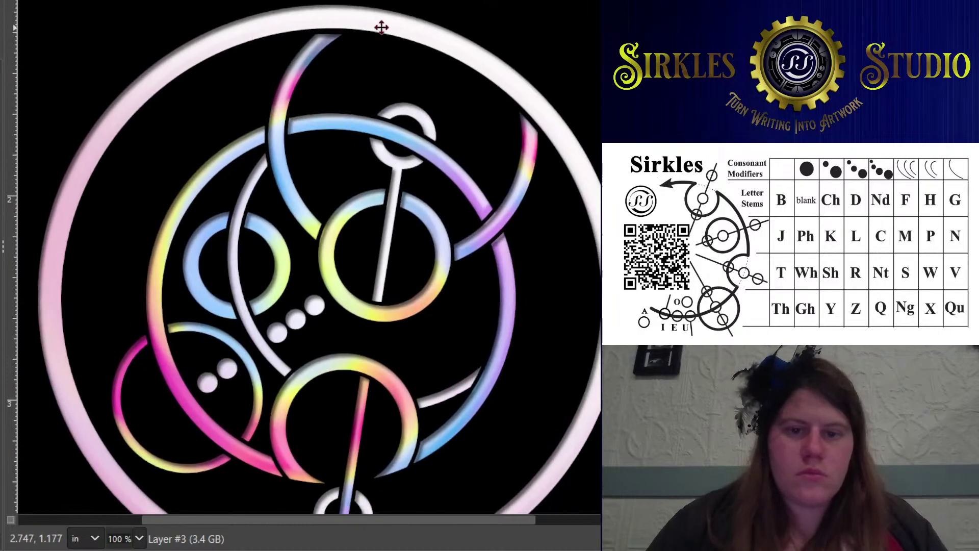
pyautogui.keyDown('ctrl'); pyautogui.scroll(2, 380, 32); pyautogui.keyUp('ctrl')
pyautogui.moveTo(363, 33); pyautogui.dragTo(363, 37)
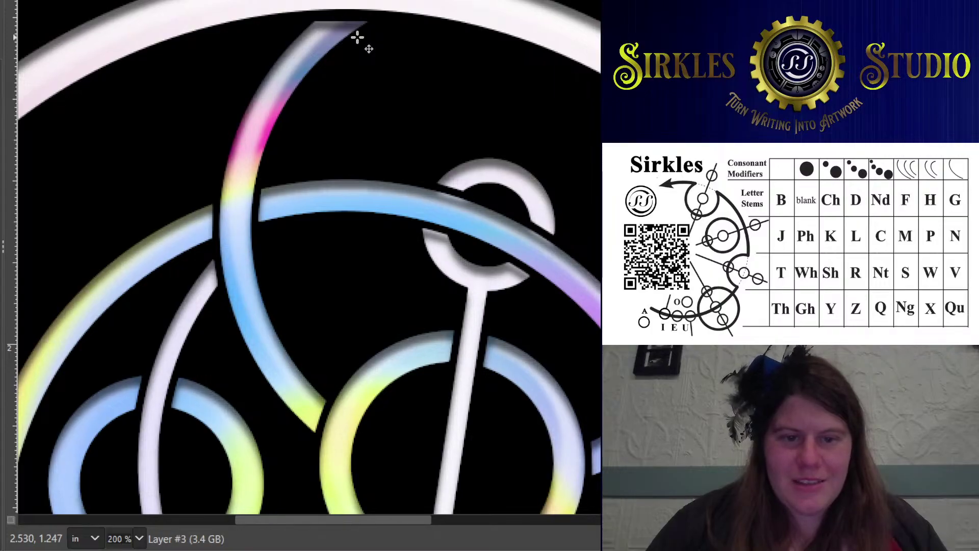
pyautogui.hscroll(1, 305, 265)
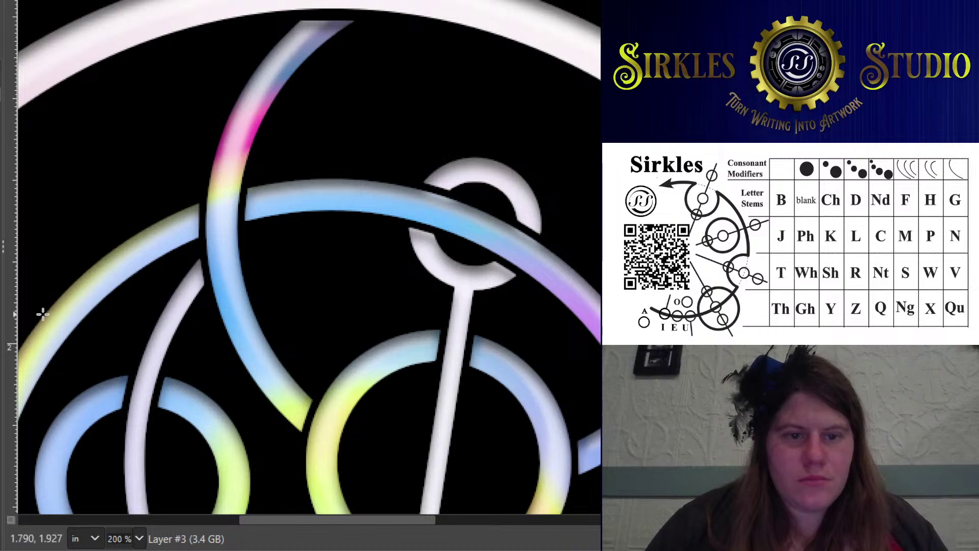
pyautogui.scroll(-1, 245, 181)
pyautogui.scroll(-1, 323, 172)
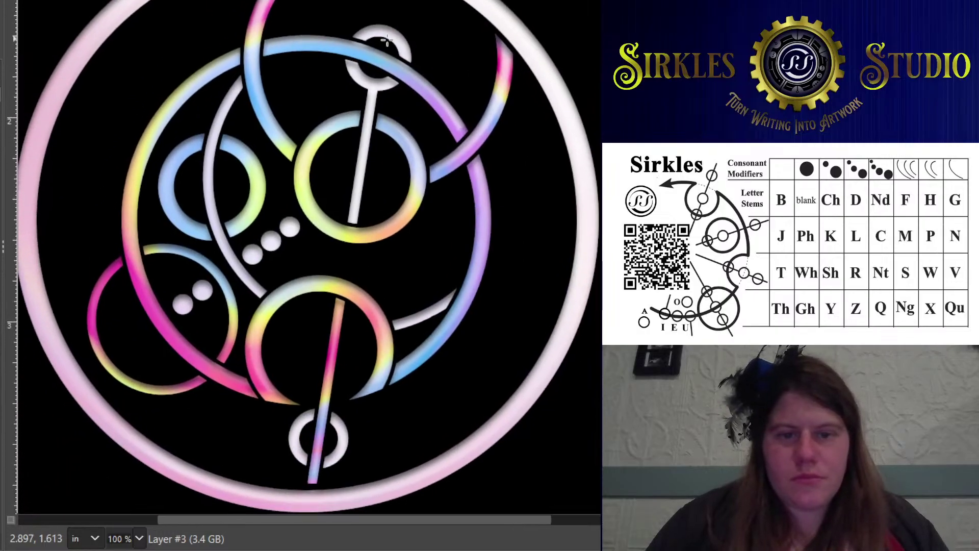
pyautogui.scroll(-1, 398, 169)
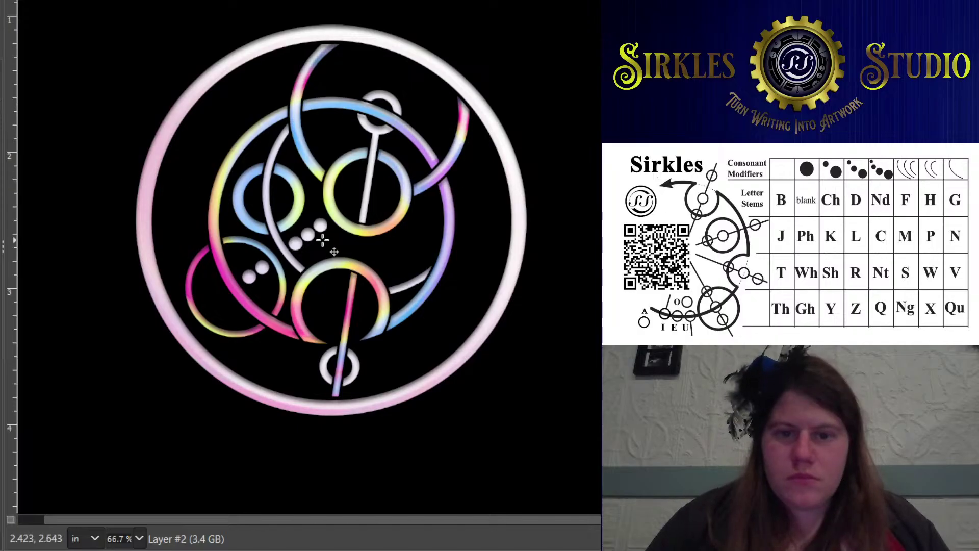
# Create a layer from the visible artwork and use it to intensify the contrast and colour saturation of the ring and glyph
pyautogui.moveTo(371, 233); pyautogui.dragTo(372, 229)
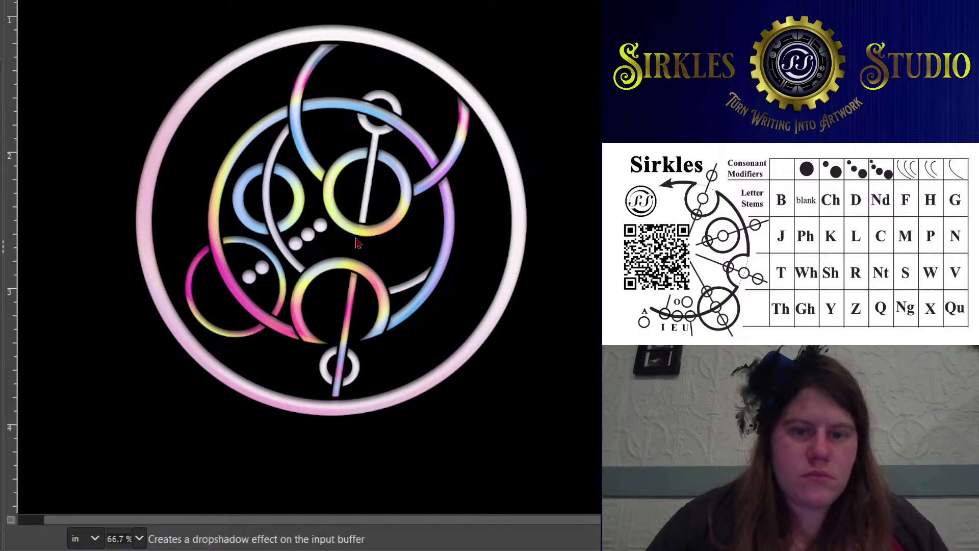
pyautogui.click(347, 186)
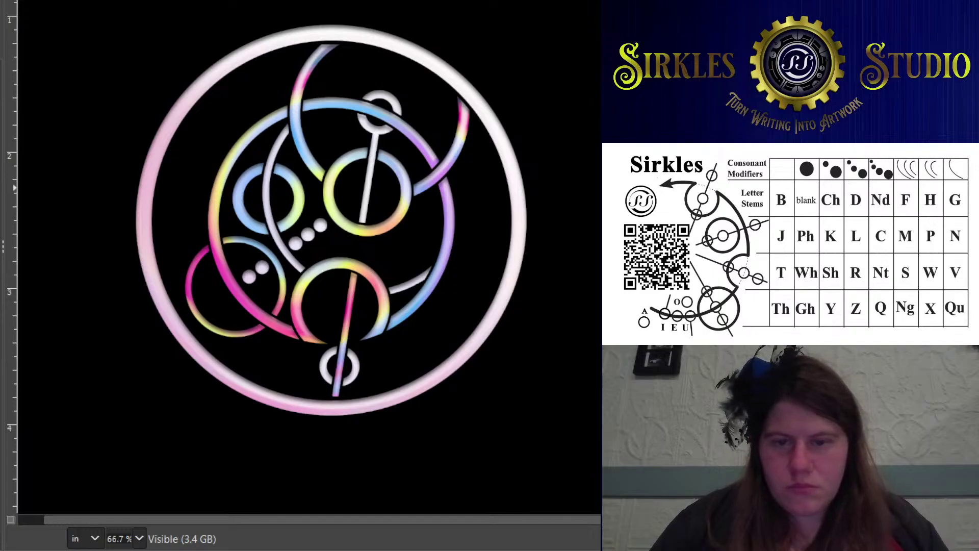
pyautogui.hotkey('ctrl', 'f')
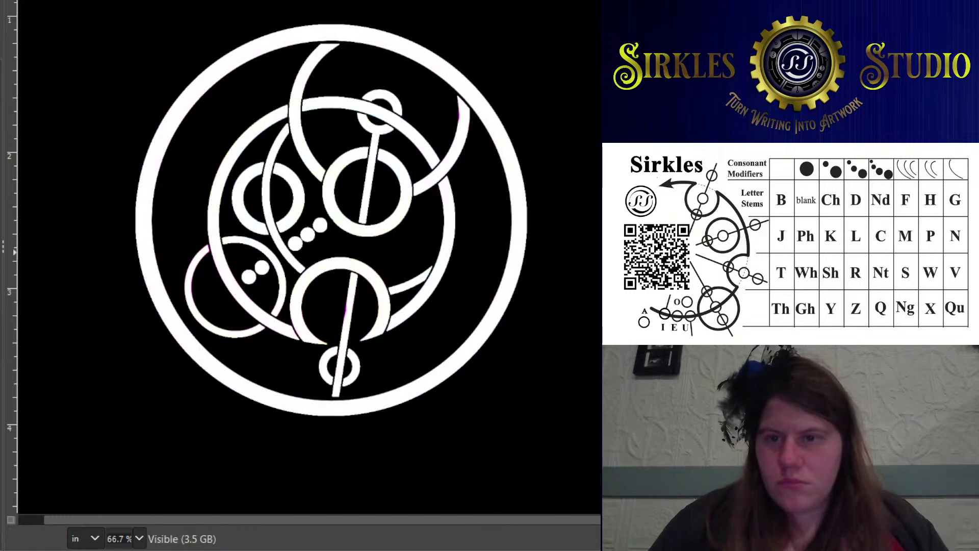
pyautogui.hotkey('ctrl', 'z')
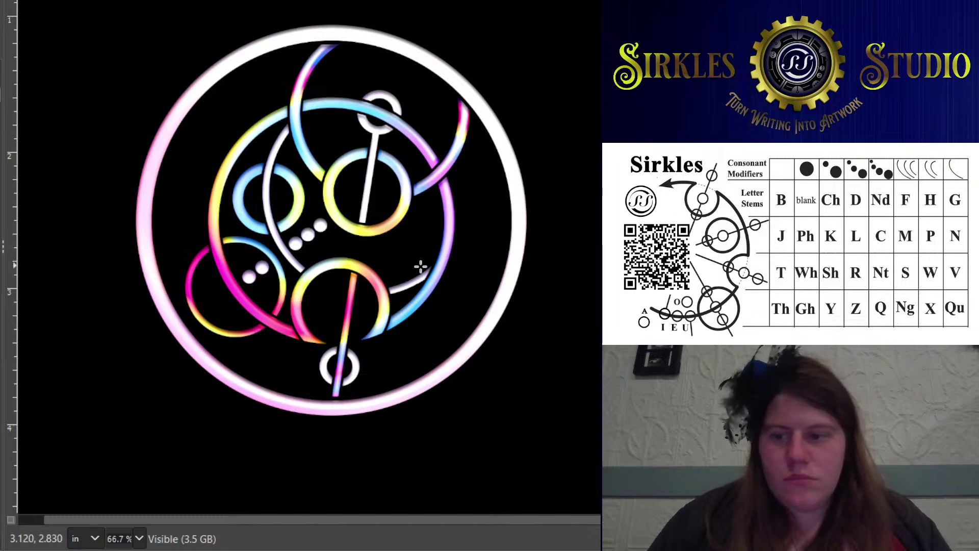
pyautogui.scroll(-2, 449, 245)
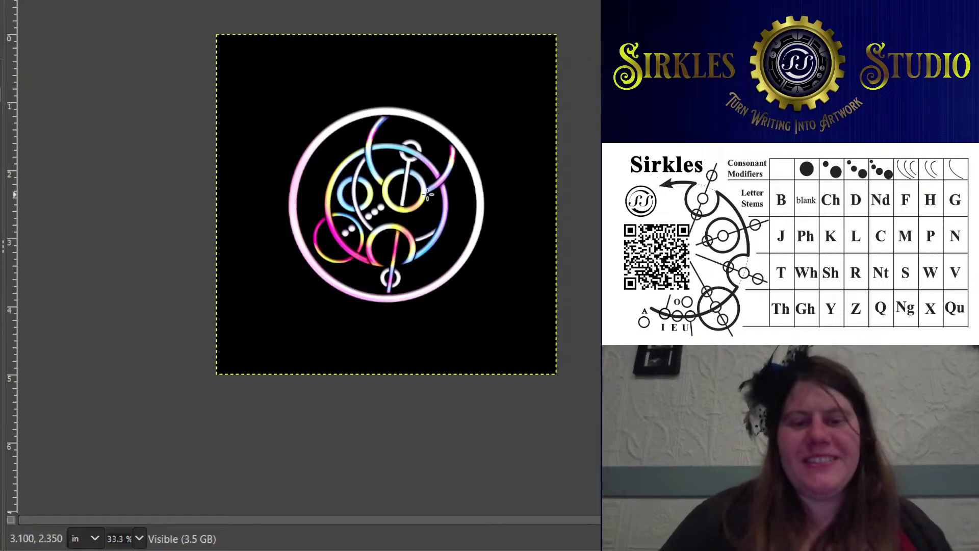
pyautogui.scroll(2, 419, 193)
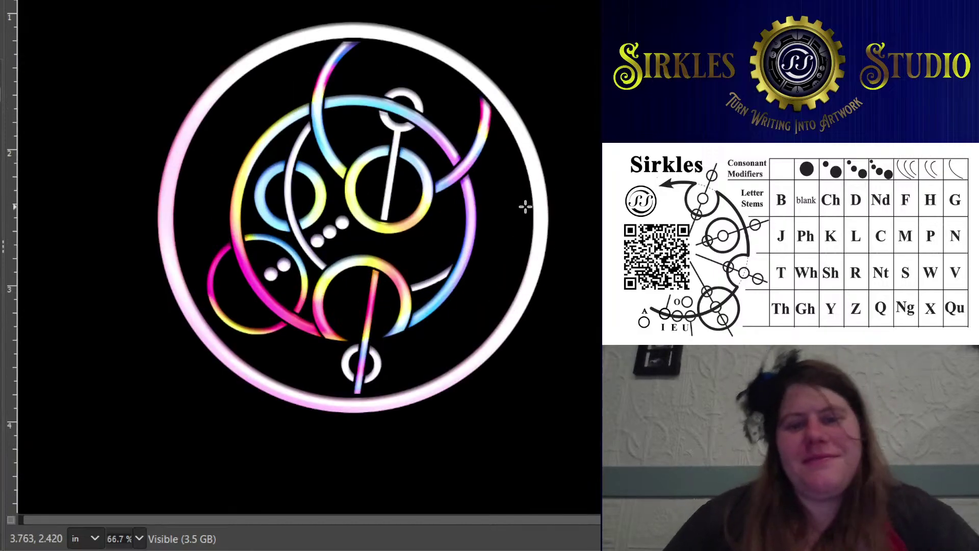
pyautogui.moveTo(524, 206); pyautogui.dragTo(518, 173)
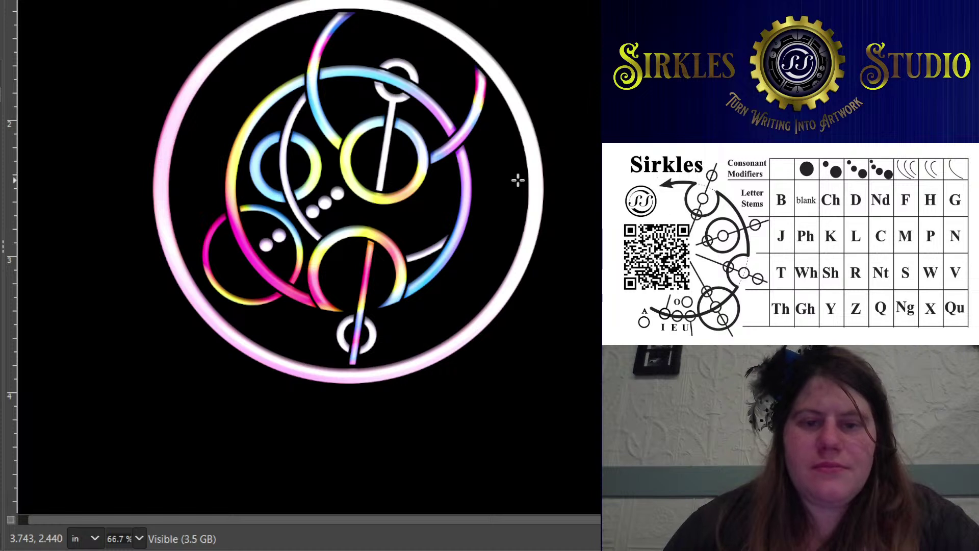
pyautogui.moveTo(518, 179); pyautogui.dragTo(503, 203)
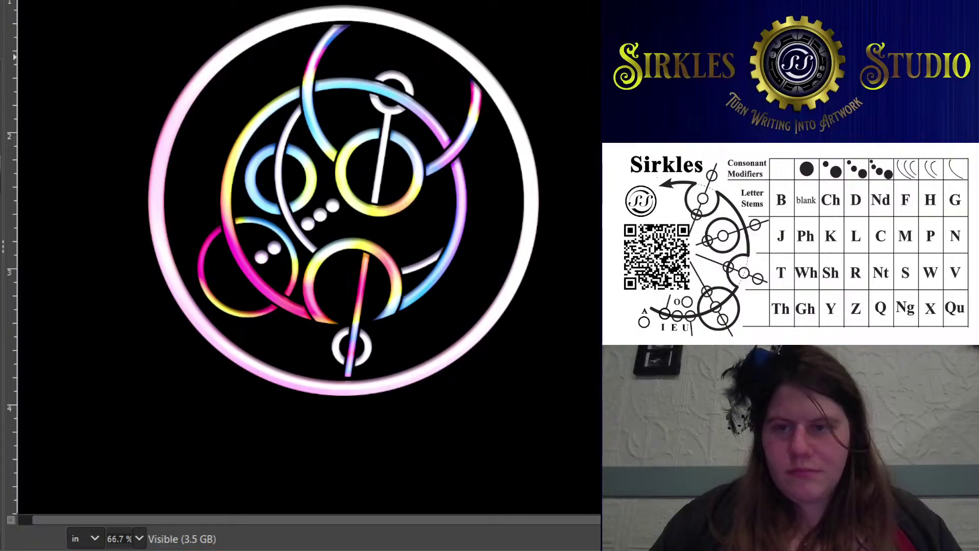
# Isolate the glyph's large broken circle, shift its hues on the Visible layer to green, orange, violet and pink, and clear the selection
pyautogui.press('pagedown')
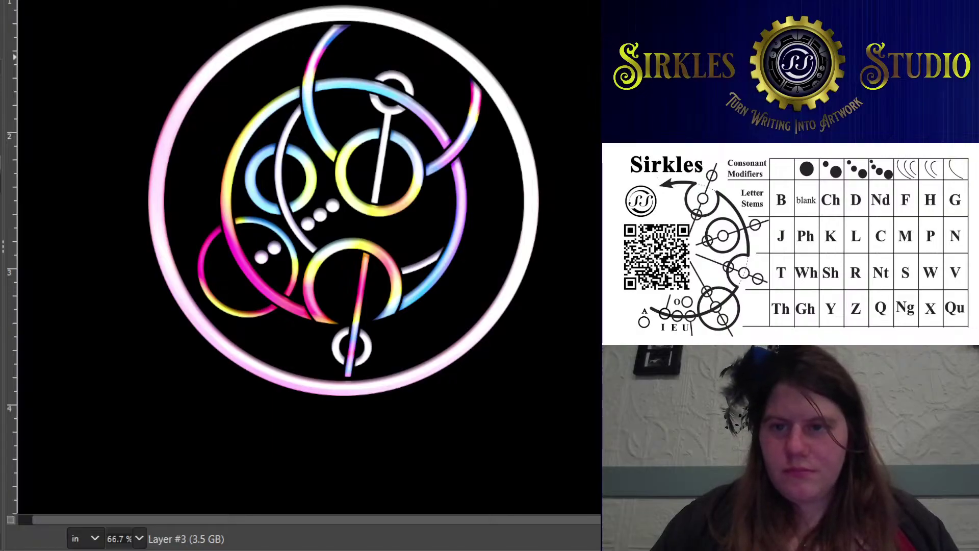
pyautogui.press('pagedown')
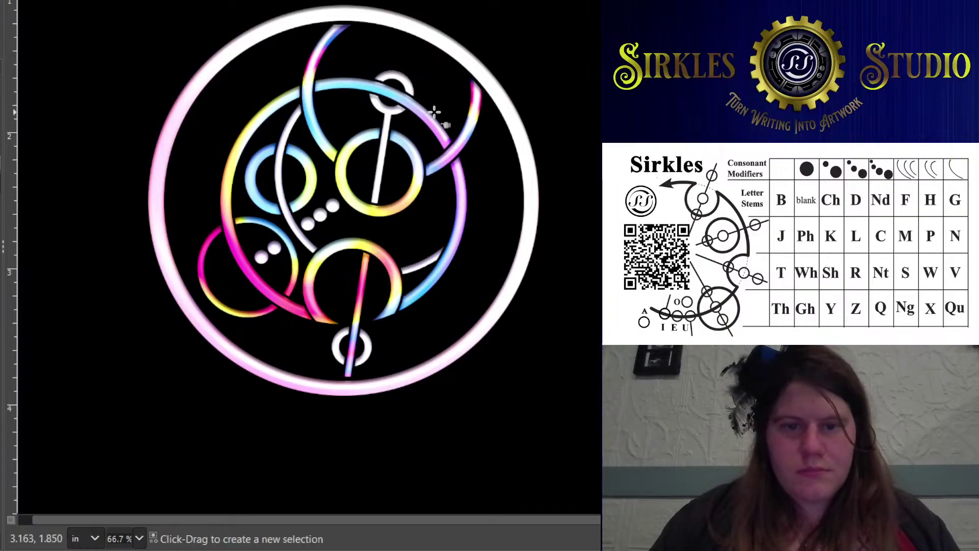
pyautogui.click(251, 134)
pyautogui.keyDown('ctrl'); pyautogui.scroll(1, 238, 165); pyautogui.keyUp('ctrl')
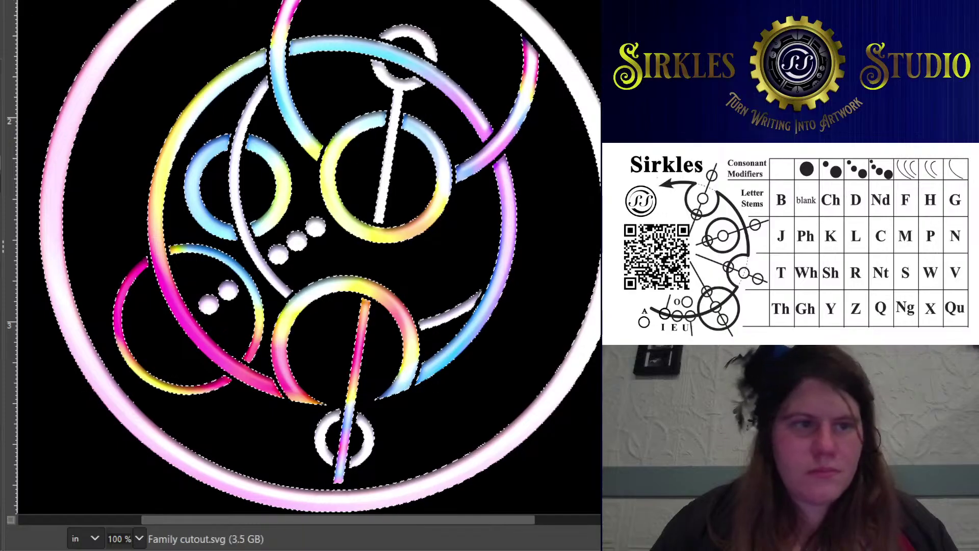
pyautogui.press('u')
pyautogui.click(245, 66)
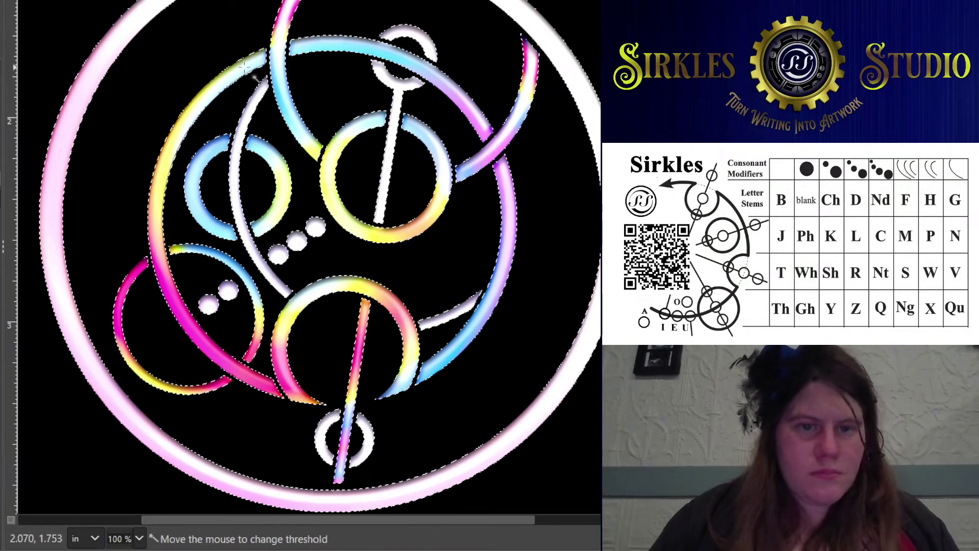
pyautogui.keyDown('shift'); pyautogui.click(517, 219); pyautogui.keyUp('shift')
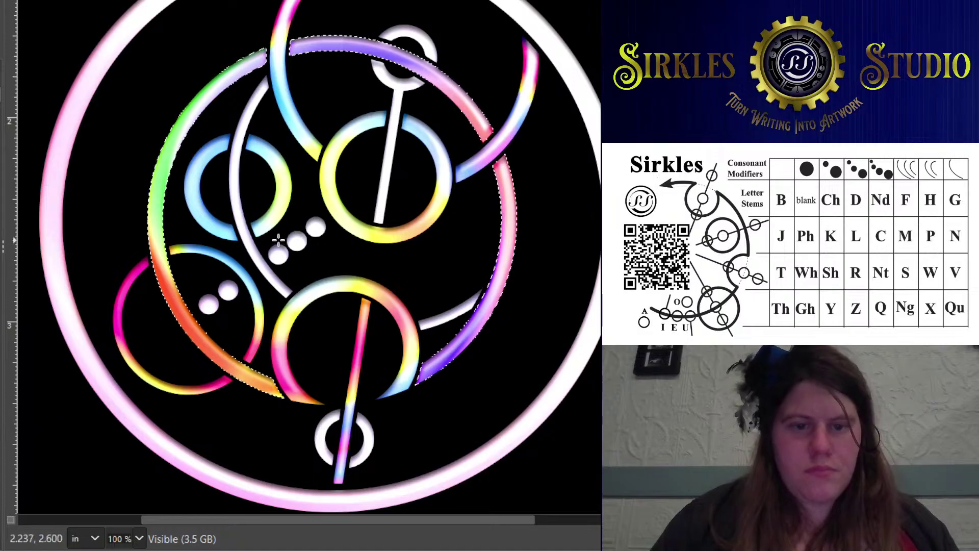
pyautogui.scroll(-1, 278, 240)
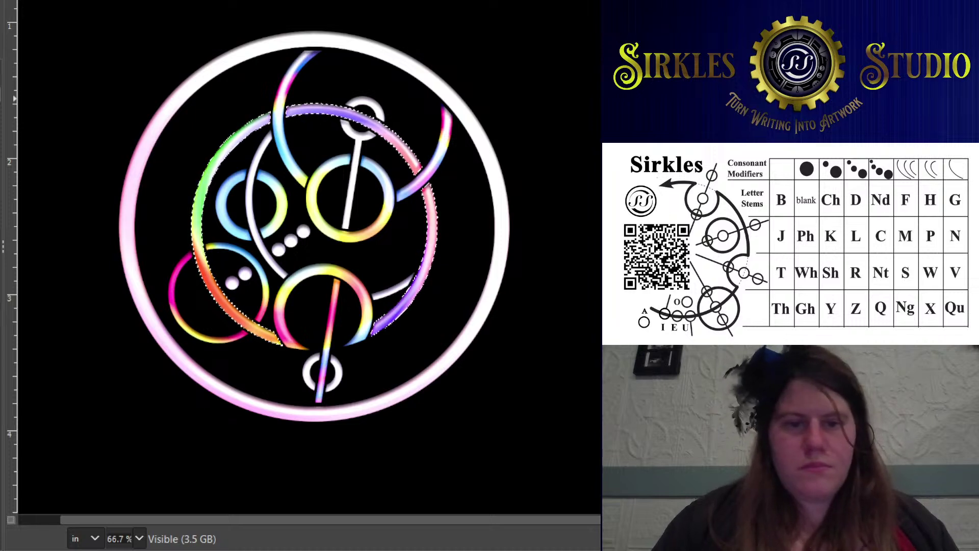
pyautogui.hotkey('ctrl', 'shift', 'a')
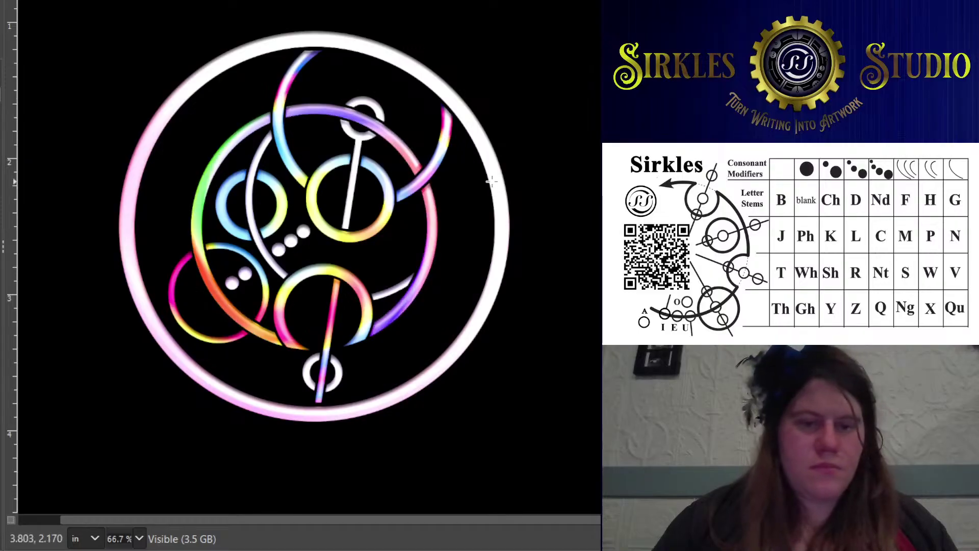
pyautogui.scroll(-1, 509, 166)
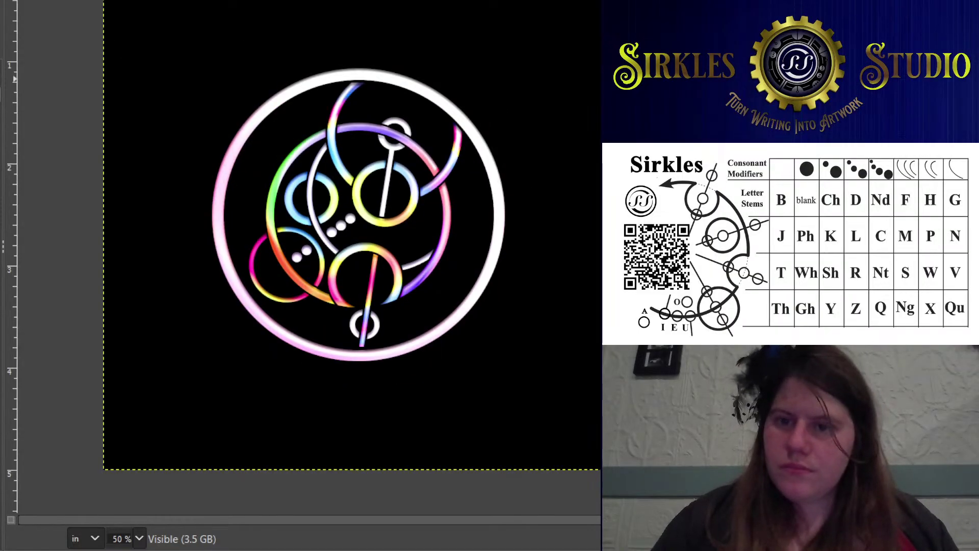
# Select the lower-left circle, both halves of the small left circle, and the two long upper arcs of the glyph together
pyautogui.scroll(2, 305, 190)
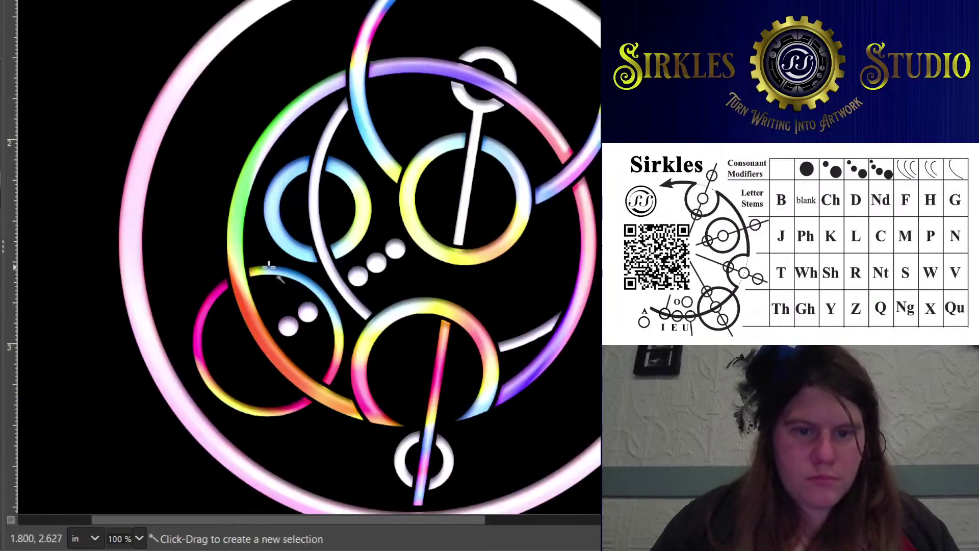
pyautogui.moveTo(260, 270); pyautogui.dragTo(260, 291)
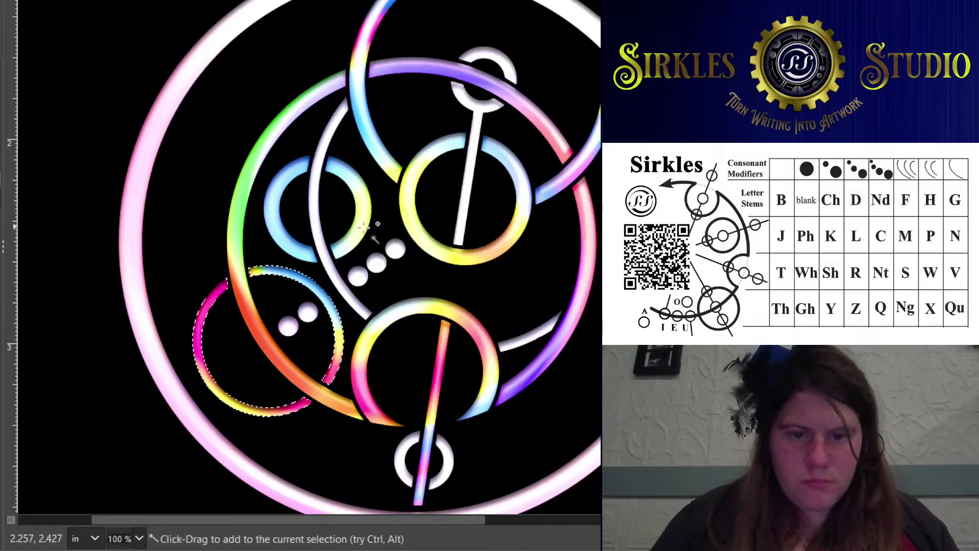
pyautogui.keyDown('shift'); pyautogui.click(351, 215); pyautogui.keyUp('shift')
pyautogui.keyDown('shift'); pyautogui.click(309, 188); pyautogui.keyUp('shift')
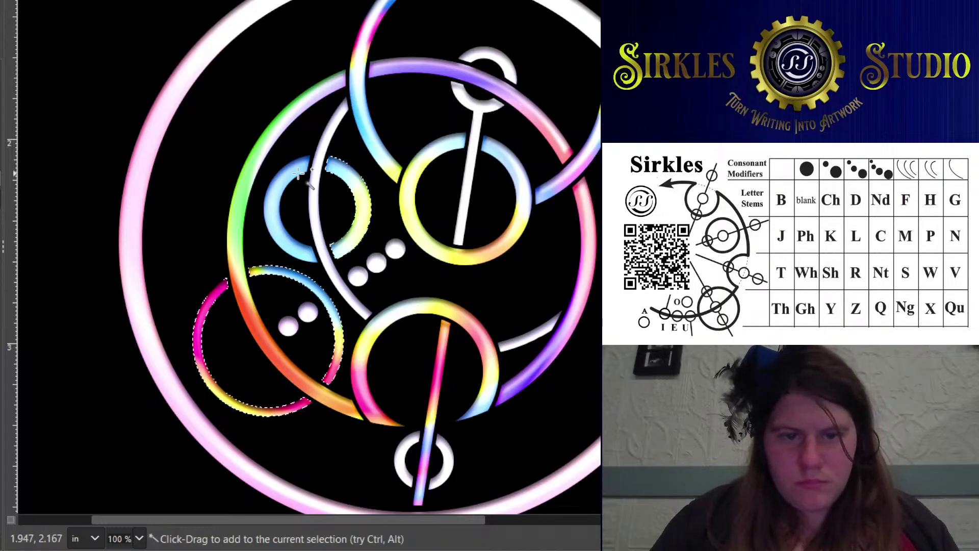
pyautogui.keyDown('shift'); pyautogui.moveTo(446, 143); pyautogui.dragTo(437, 120); pyautogui.keyUp('shift')
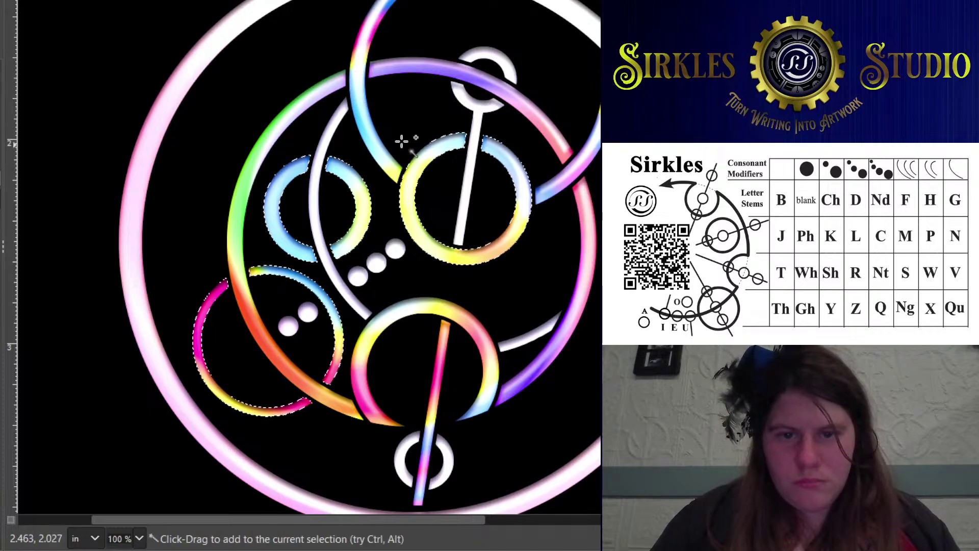
pyautogui.keyDown('ctrl'); pyautogui.click(425, 156); pyautogui.keyUp('ctrl')
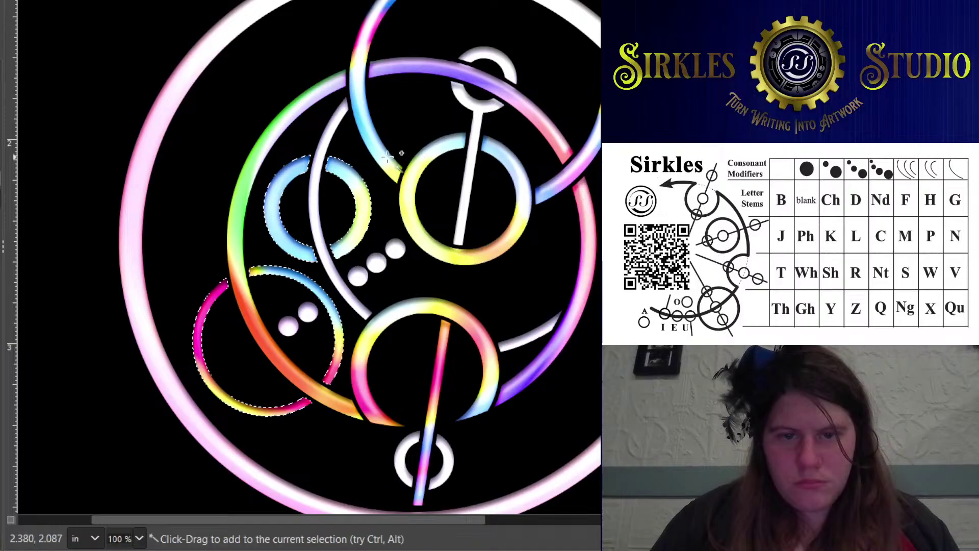
pyautogui.keyDown('shift'); pyautogui.click(589, 147); pyautogui.keyUp('shift')
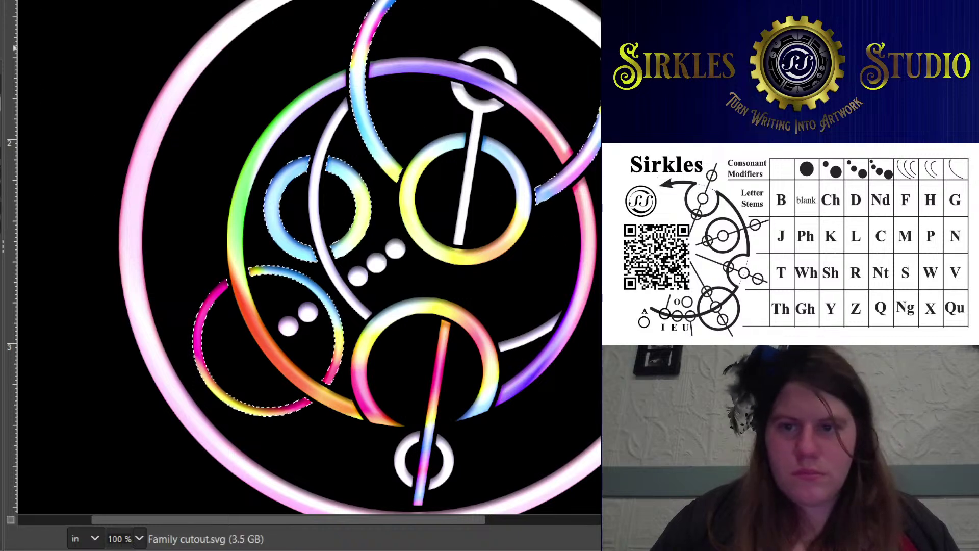
# Lighten the selected circles and arcs to pastel tones with a large soft brush, and clear the selection
pyautogui.press('pageup')
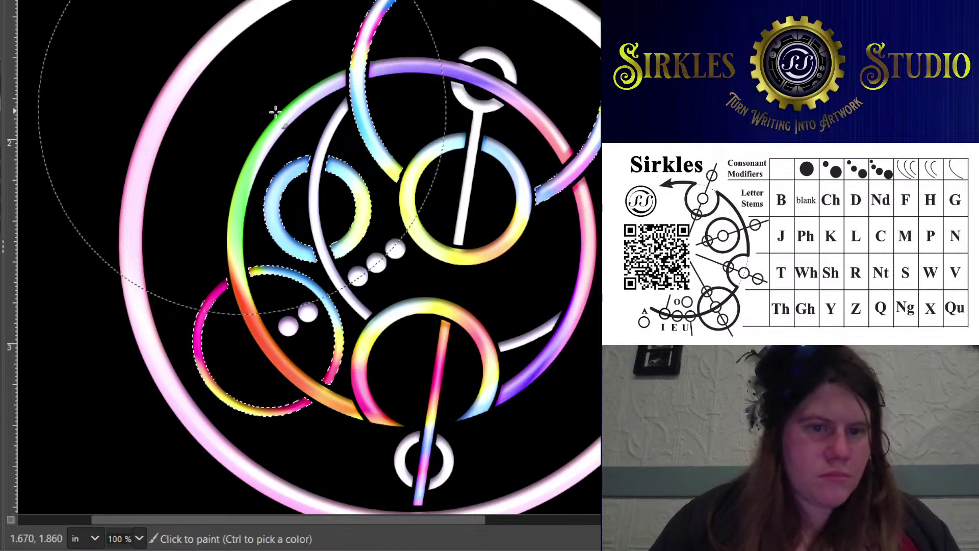
pyautogui.click(214, 291)
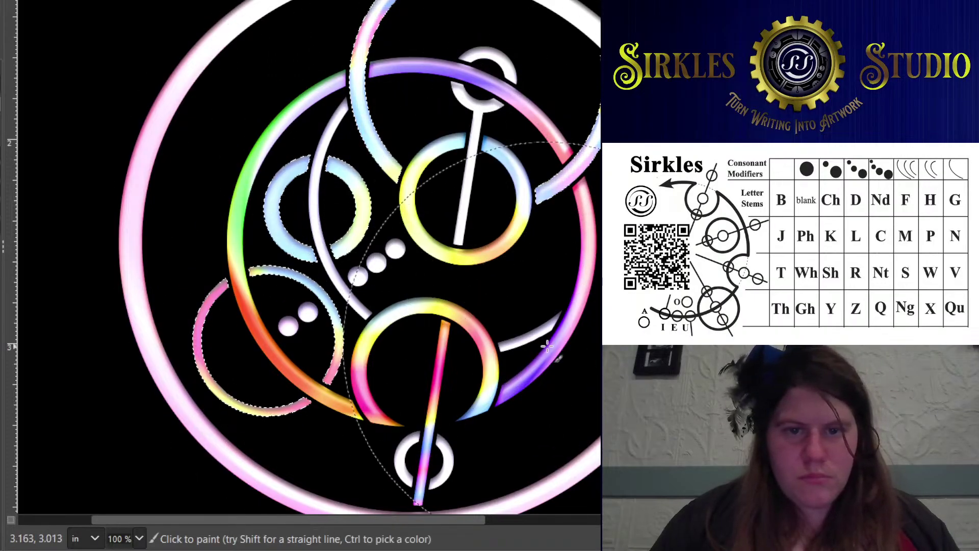
pyautogui.hscroll(3, 374, 361)
pyautogui.scroll(-1, 374, 361)
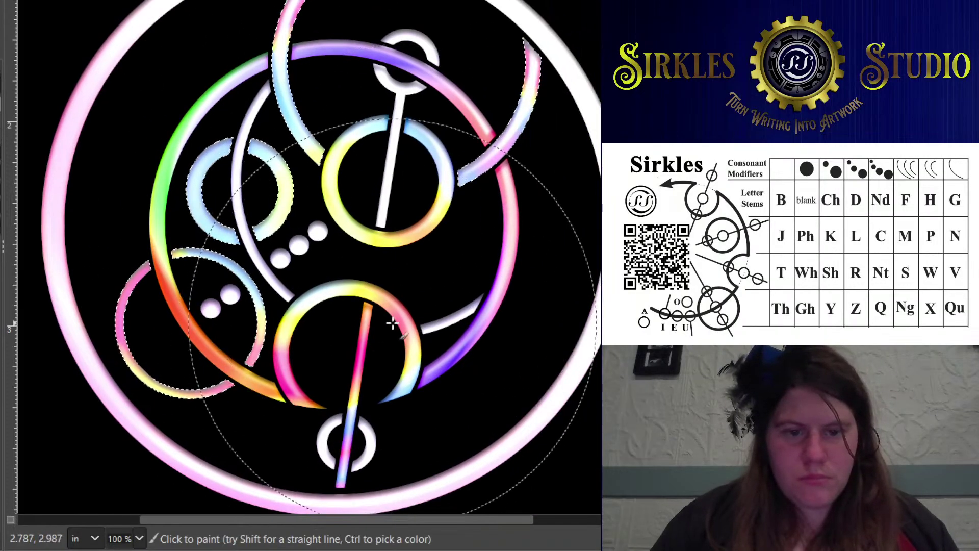
pyautogui.hotkey('ctrl', 'shift', 'a')
# Examine the lightened circles and arcs up close and against the rest of the design
pyautogui.scroll(-1, 353, 356)
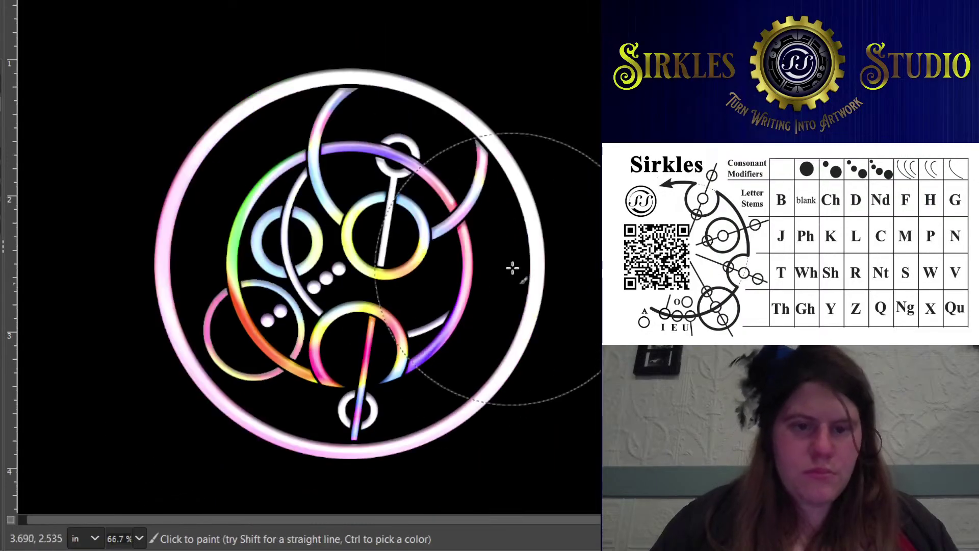
pyautogui.scroll(4, 297, 312)
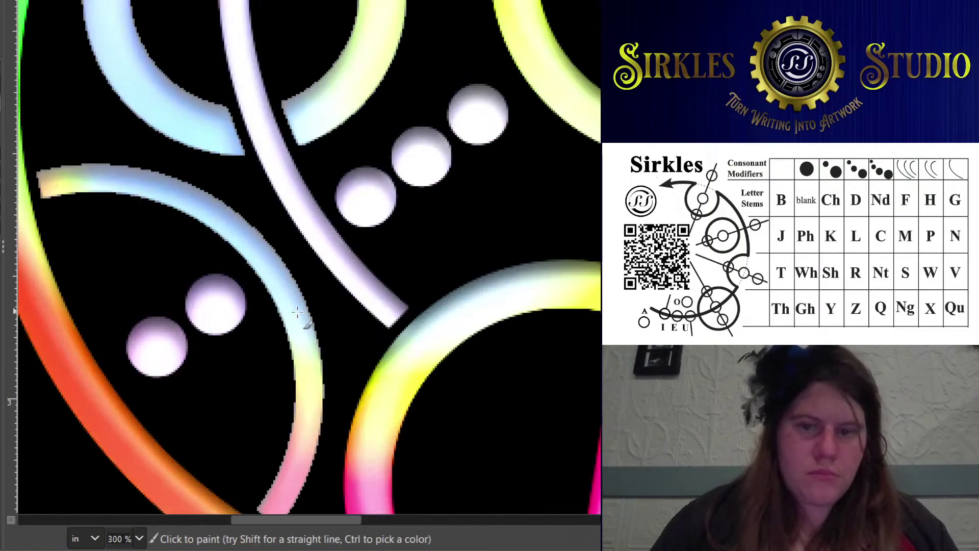
pyautogui.scroll(-2, 395, 280)
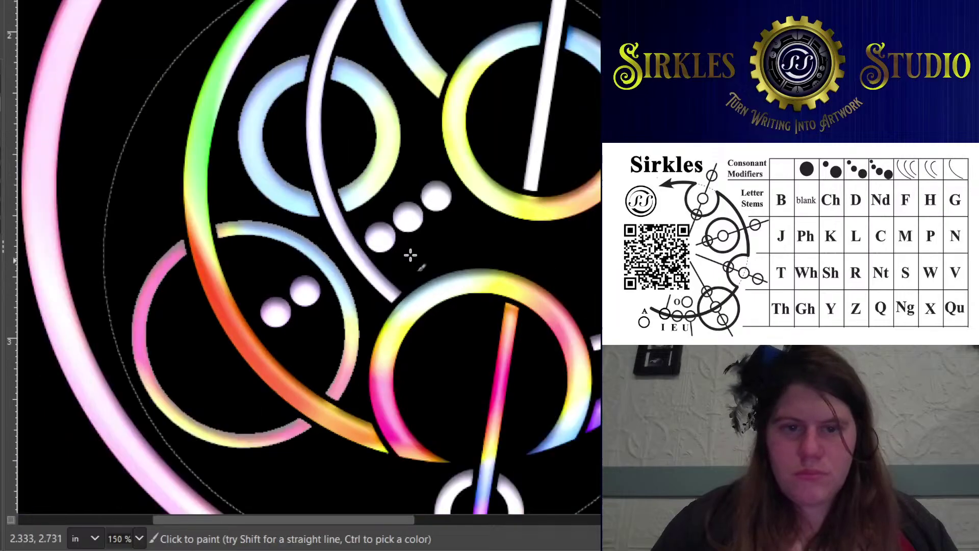
pyautogui.scroll(-2, 410, 255)
pyautogui.press('space')
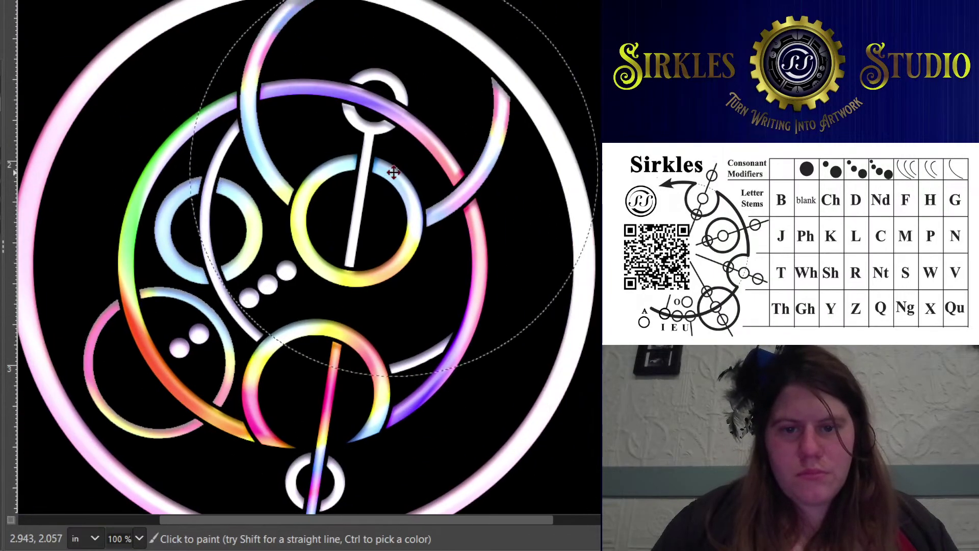
pyautogui.scroll(-1, 433, 171)
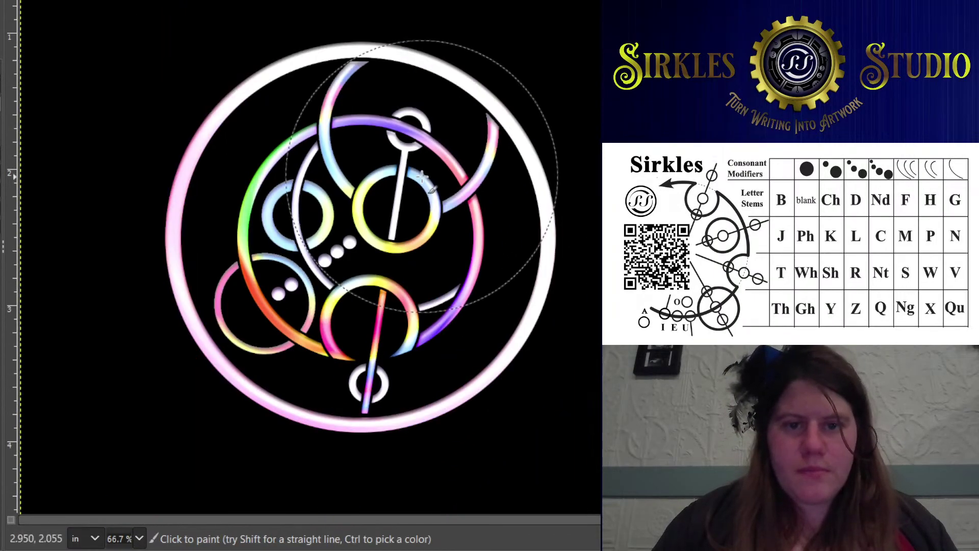
pyautogui.scroll(-2, 423, 176)
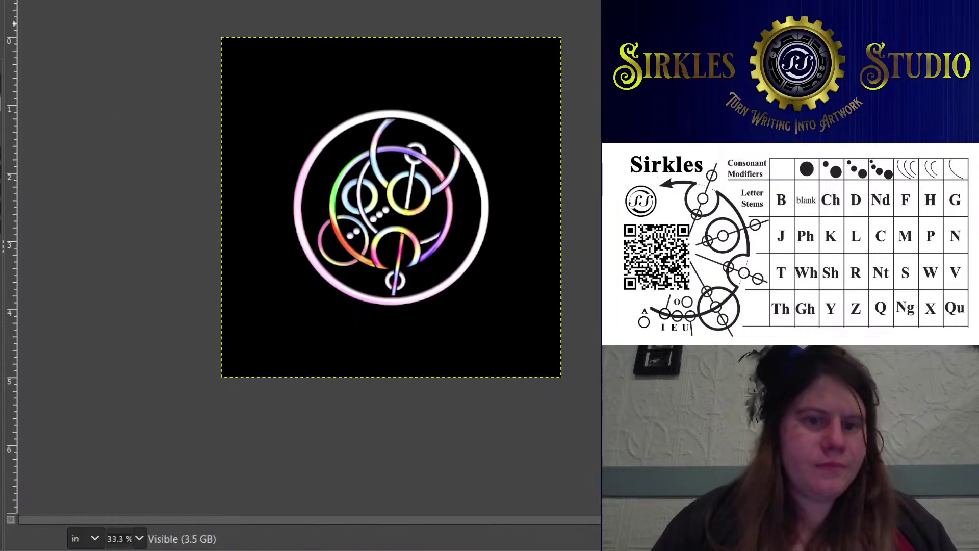
# Copy a circular area just outside the outer ring to its own layer, leaving only that disc visible on transparency
pyautogui.moveTo(190, 15); pyautogui.dragTo(571, 403)
pyautogui.click(485, 256)
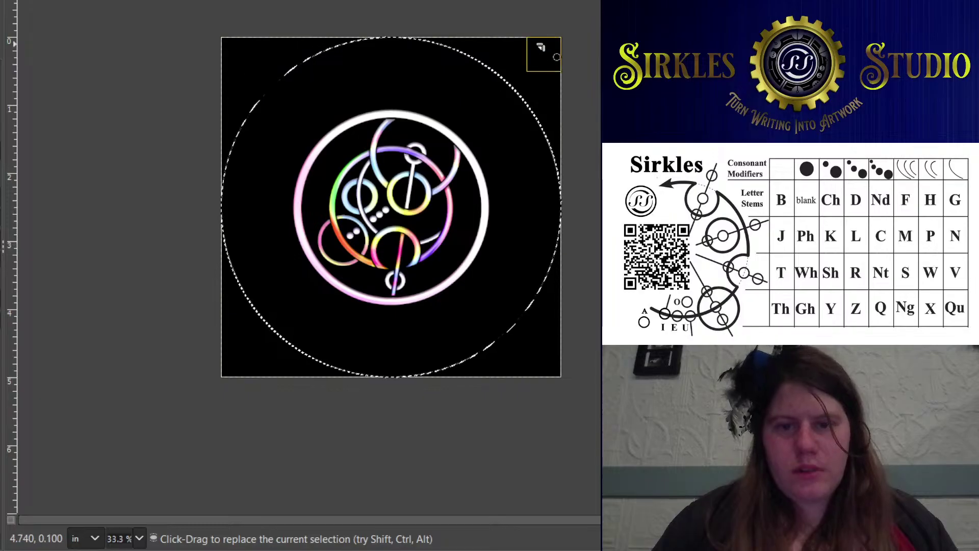
pyautogui.moveTo(541, 47); pyautogui.dragTo(480, 126)
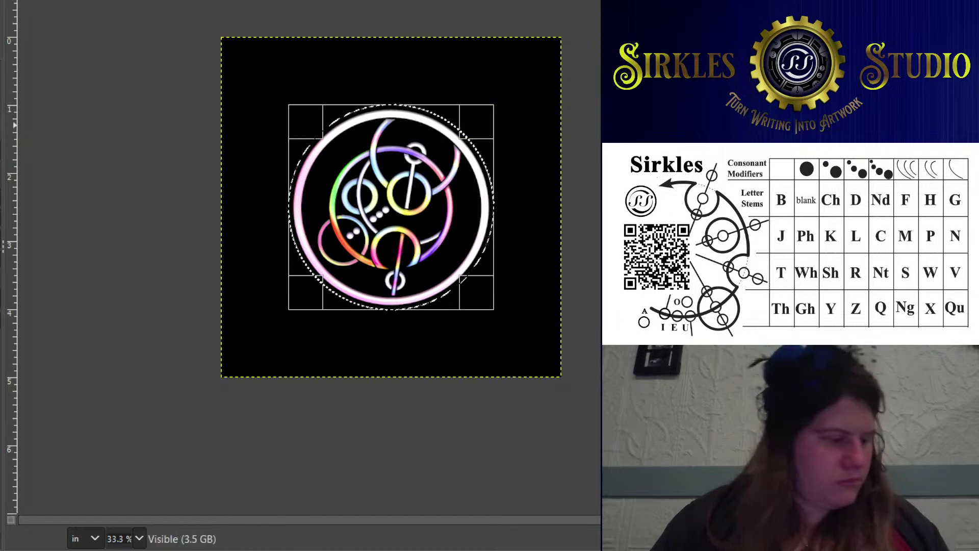
pyautogui.hotkey('ctrl', 'c')
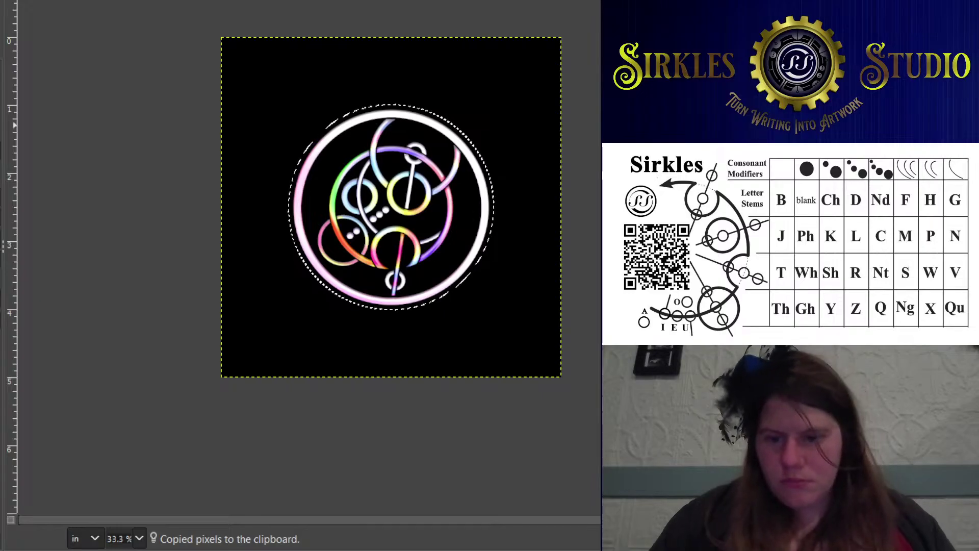
pyautogui.hotkey('ctrl', 'v')
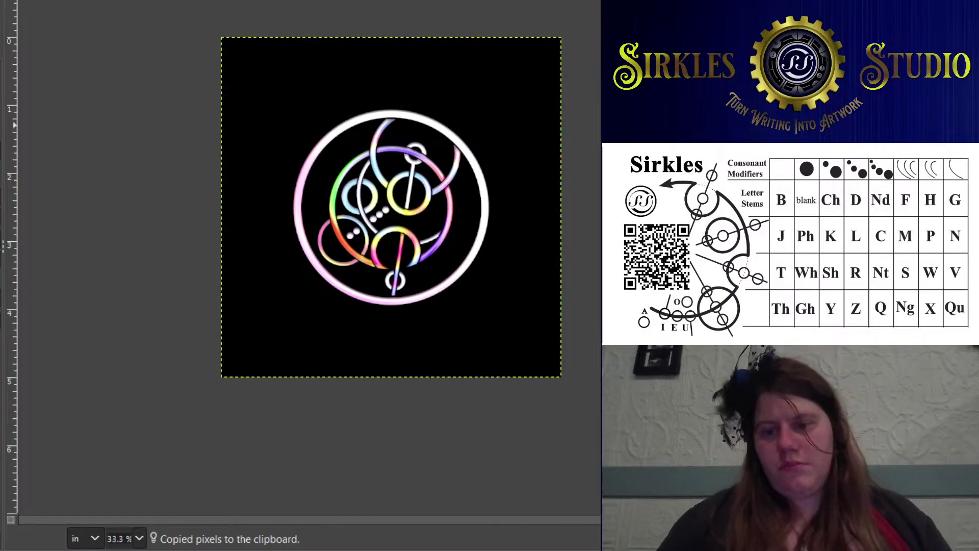
pyautogui.keyDown('ctrl'); pyautogui.scroll(2, 422, 205); pyautogui.keyUp('ctrl')
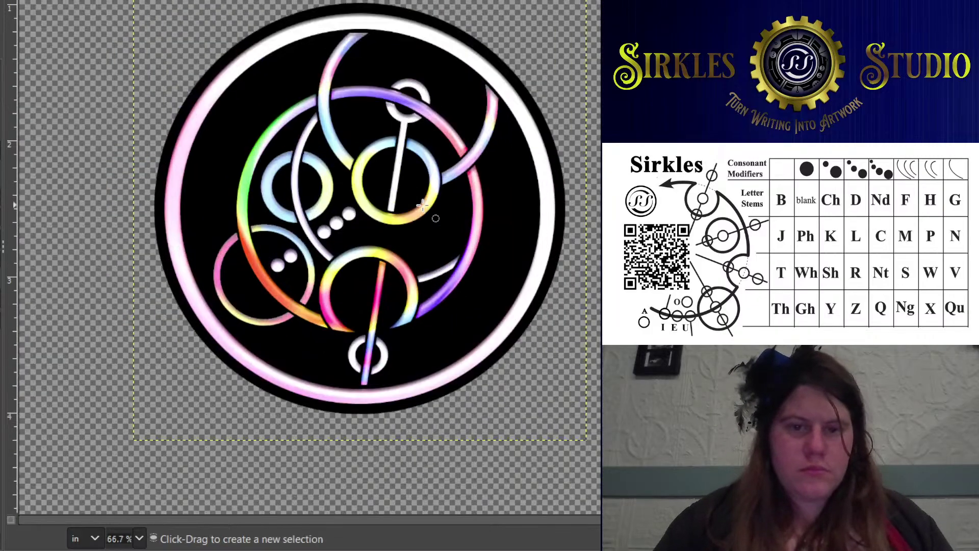
pyautogui.keyDown('ctrl'); pyautogui.scroll(-2, 422, 205); pyautogui.keyUp('ctrl')
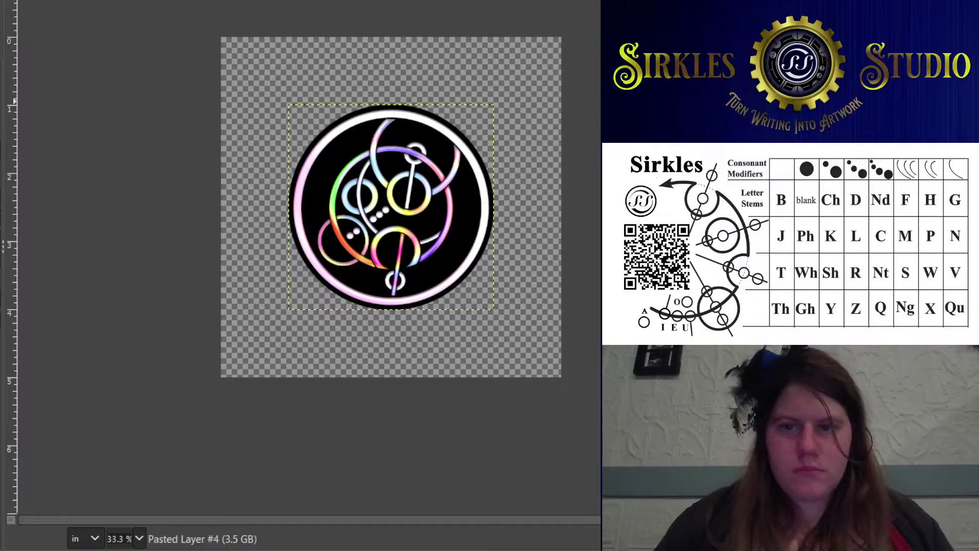
# Scale the pasted disc up around its centre to 1298 × 1298 pixels and export the image as family rainbows.png
pyautogui.moveTo(299, 94); pyautogui.dragTo(235, 8)
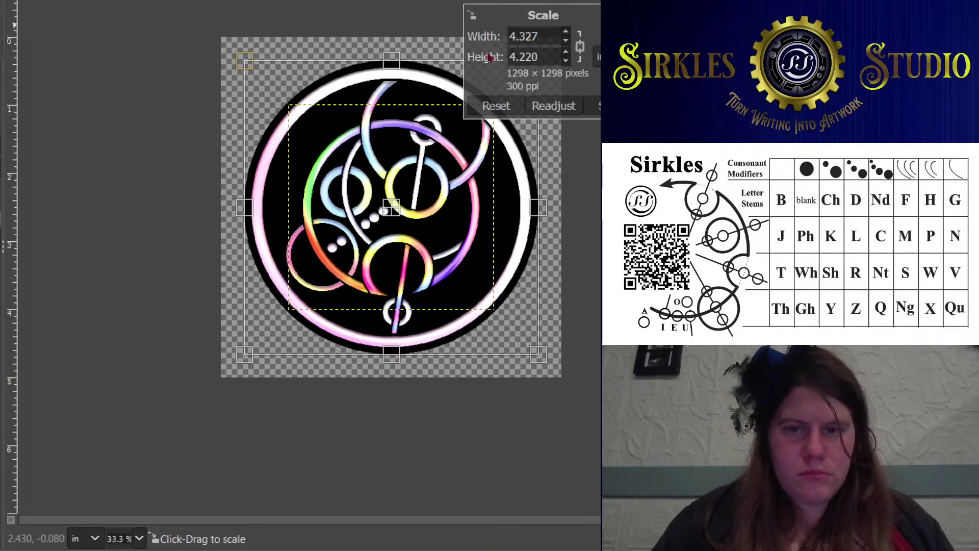
pyautogui.press('Return')
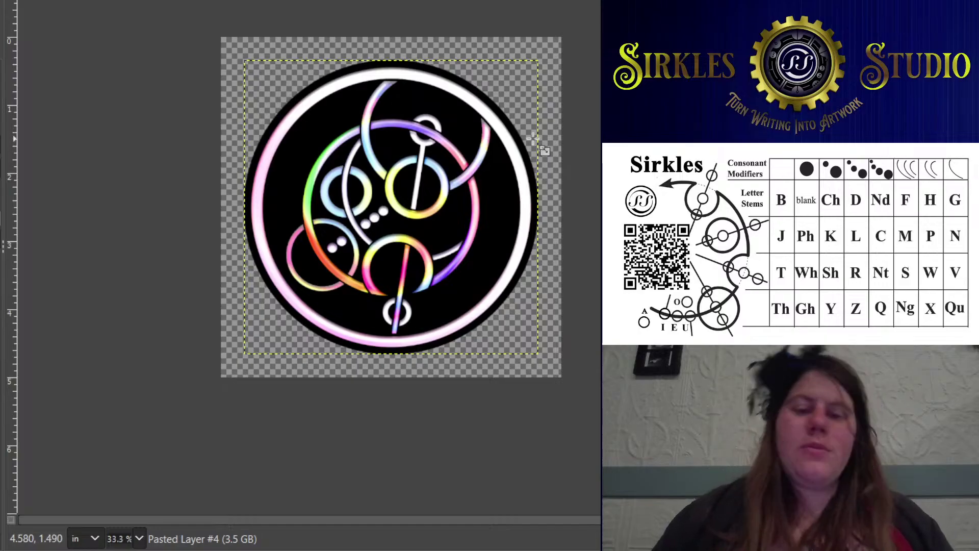
pyautogui.scroll(3, 533, 138)
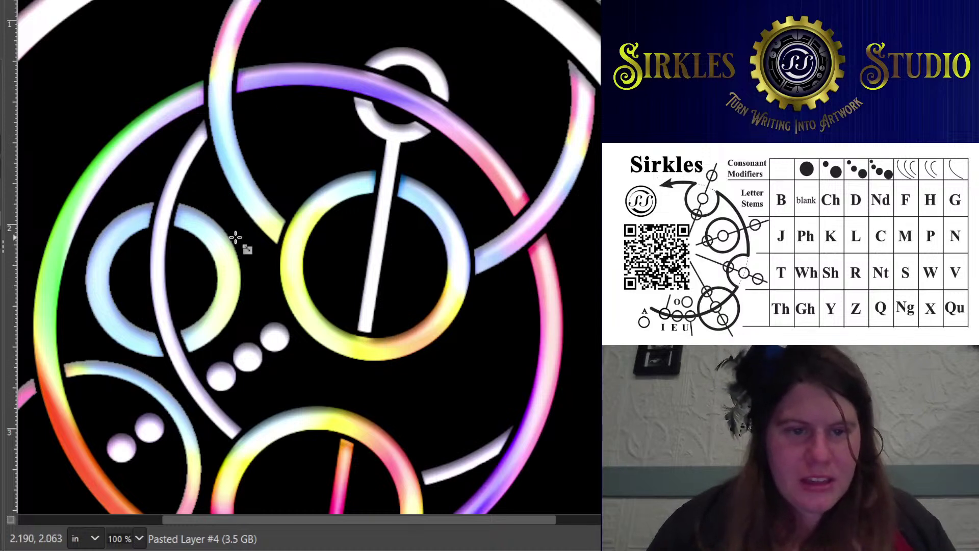
pyautogui.moveTo(235, 237); pyautogui.dragTo(286, 175)
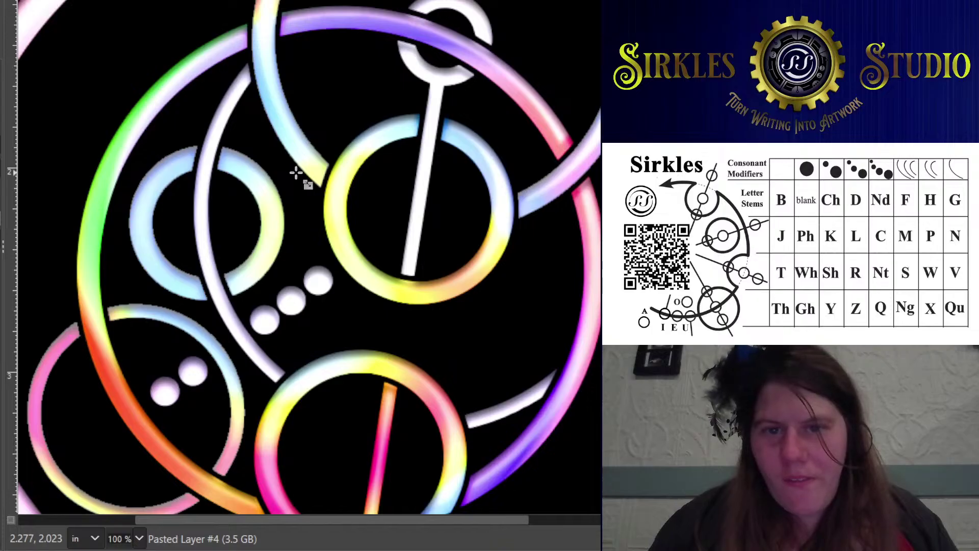
pyautogui.scroll(-1, 295, 173)
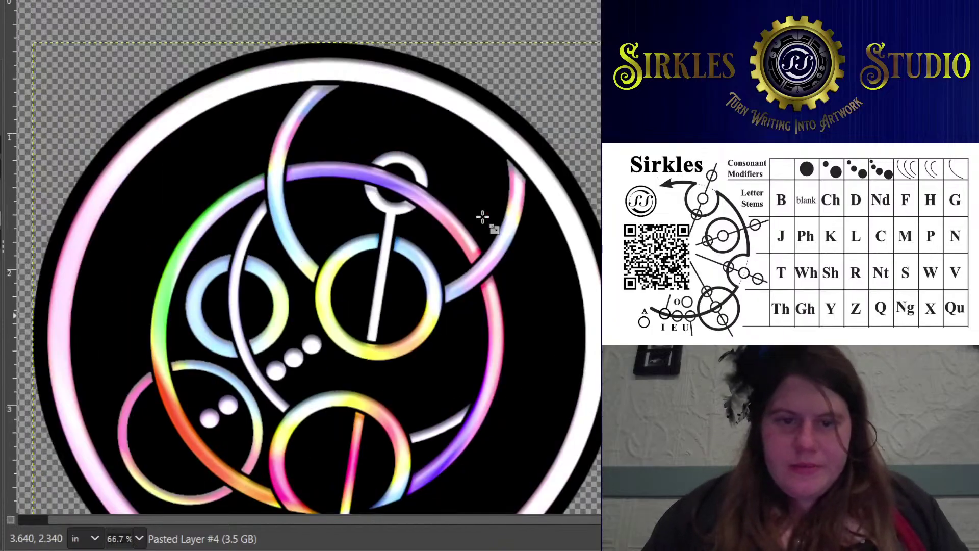
pyautogui.scroll(-1, 485, 218)
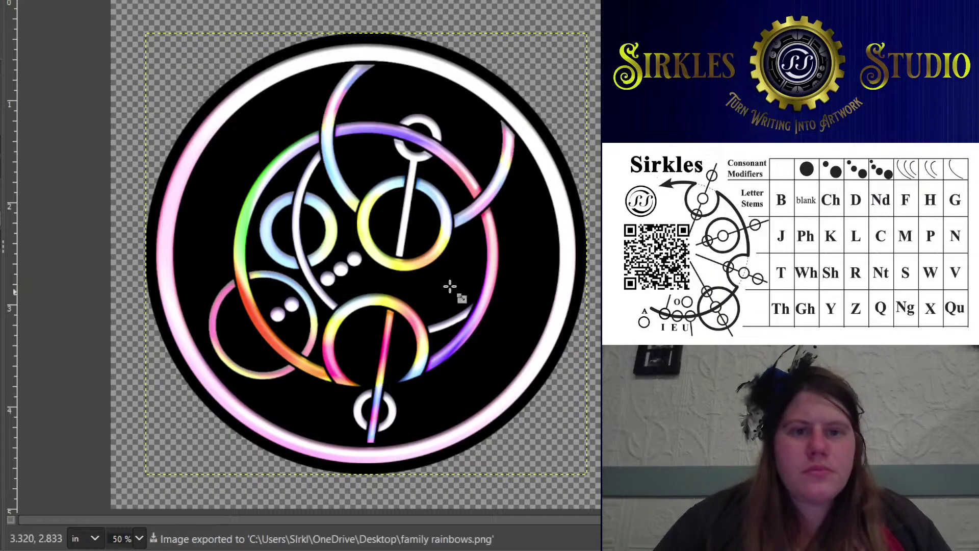
# Examine the finished rainbow disc as a whole and up close around the glyph's circles and arcs
pyautogui.scroll(-2, 444, 281)
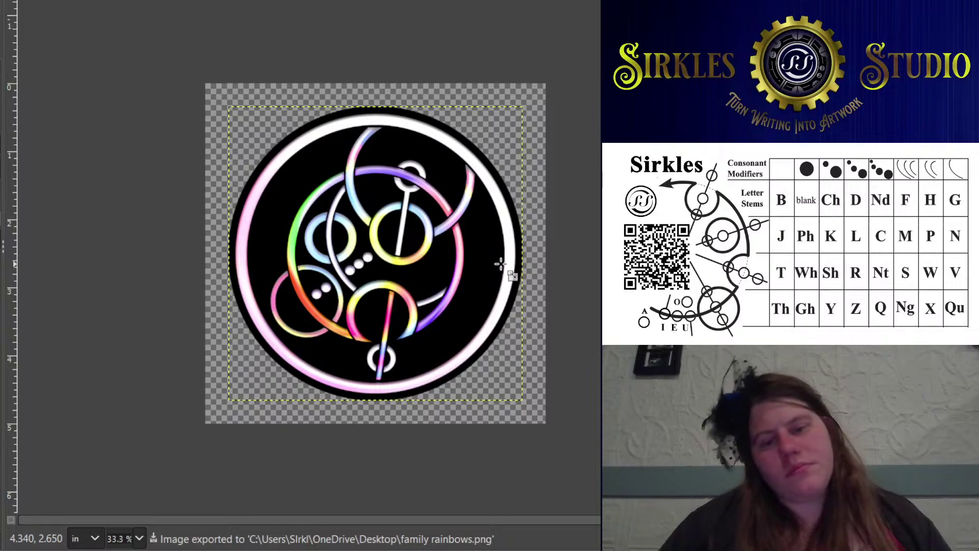
pyautogui.hscroll(1, 484, 264)
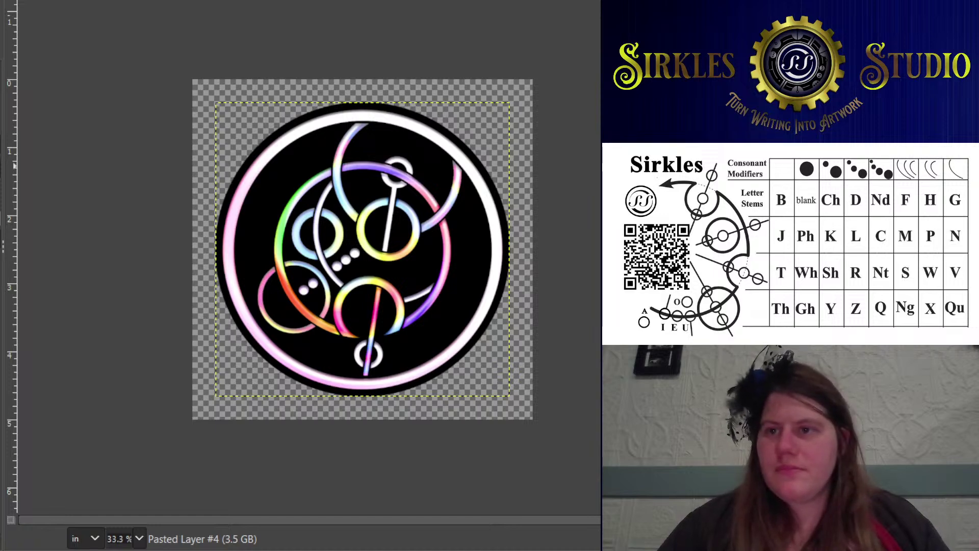
pyautogui.scroll(-3, 484, 233)
pyautogui.hscroll(2, 485, 234)
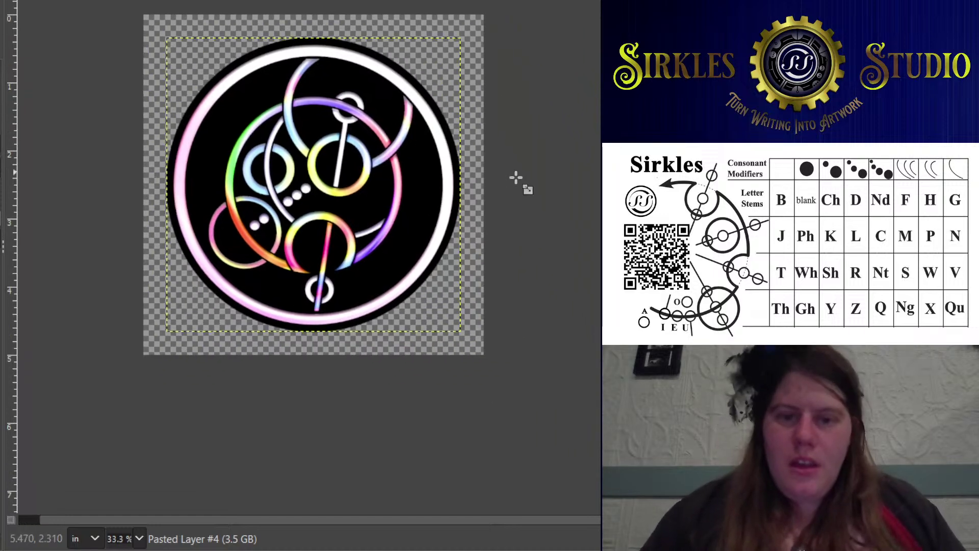
pyautogui.press('1')
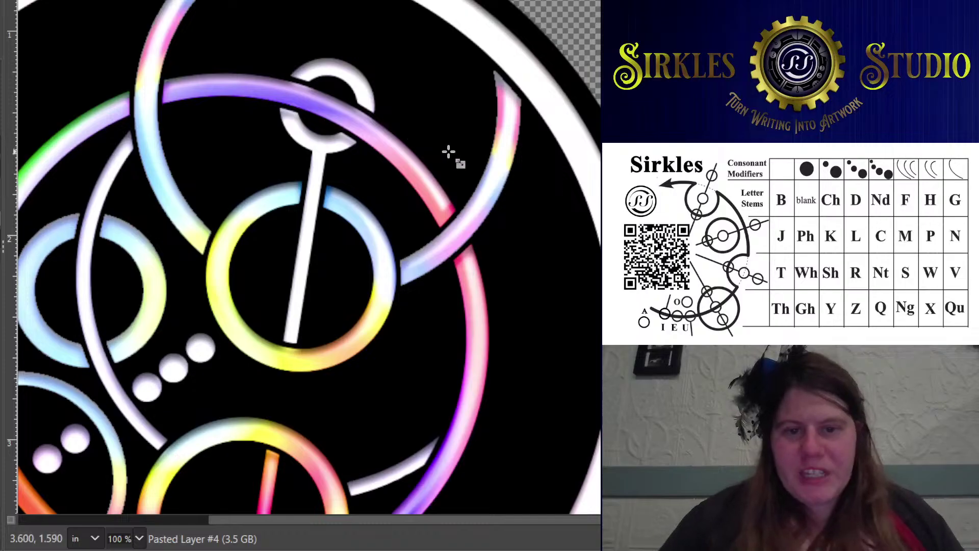
pyautogui.scroll(-3, 448, 152)
pyautogui.hscroll(-3, 459, 168)
pyautogui.press('-')
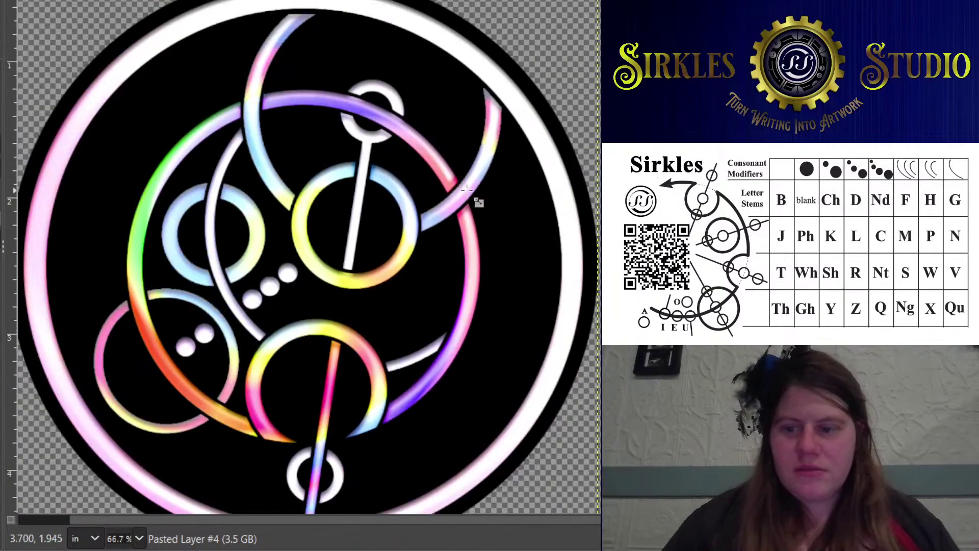
pyautogui.moveTo(466, 190)
pyautogui.mouseDown()
pyautogui.moveTo(484, 217)
pyautogui.moveTo(476, 192)
pyautogui.mouseUp()
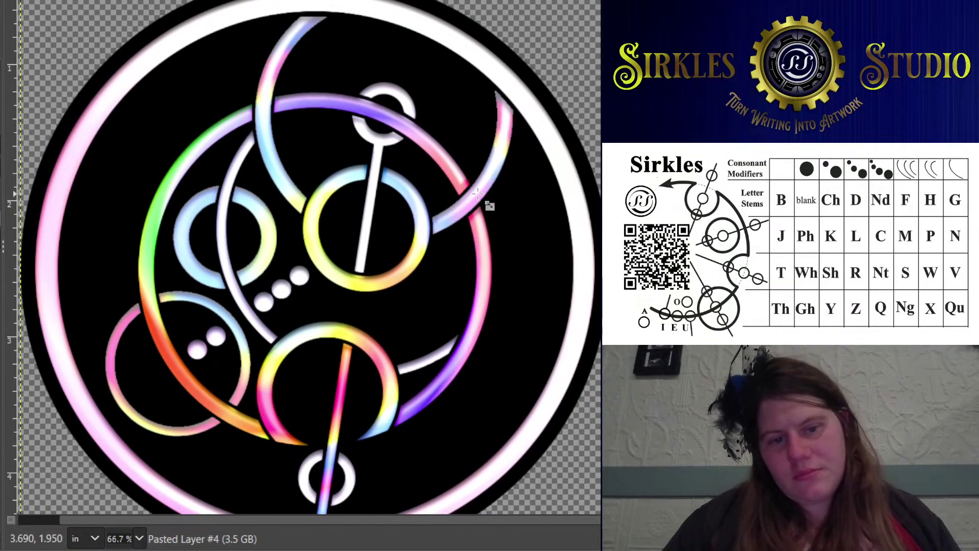
pyautogui.moveTo(470, 197); pyautogui.dragTo(477, 174)
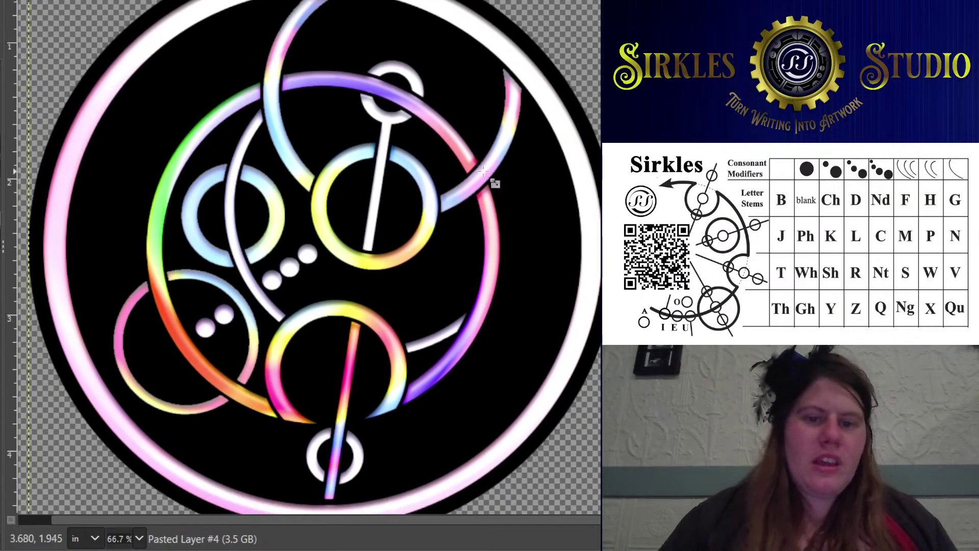
pyautogui.scroll(-1, 405, 211)
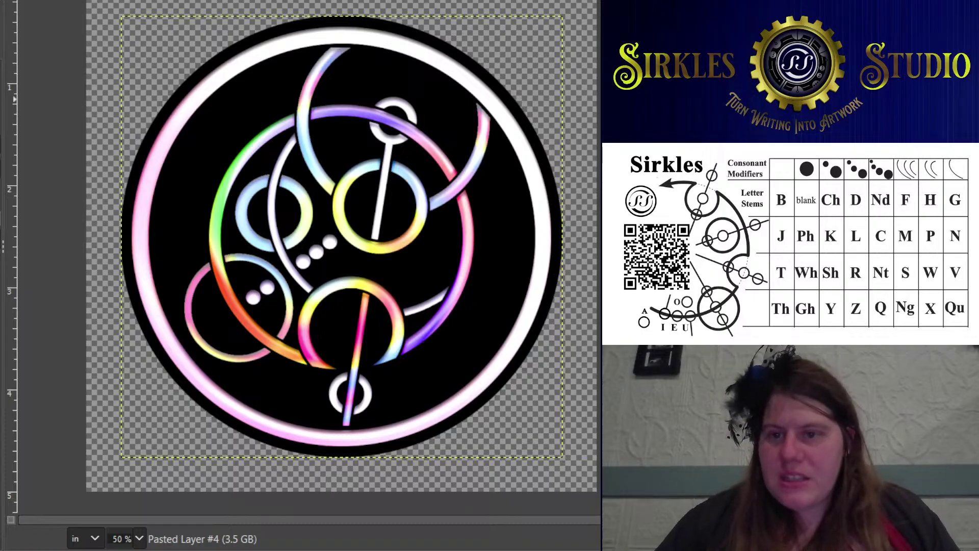
# Strip the black disc and rainbow colouring from the design, leaving only the grey embossed glyph and ring on transparency
pyautogui.hotkey('ctrl', 'z')
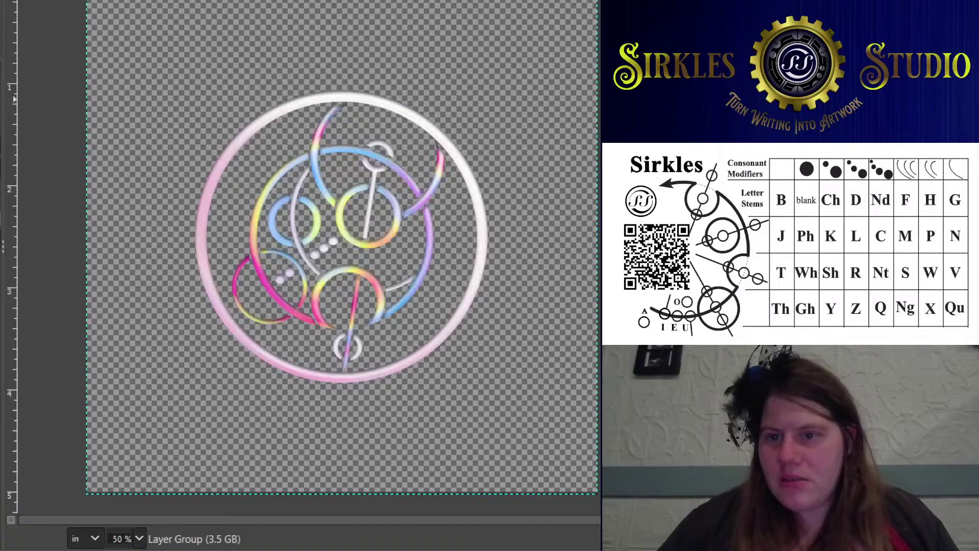
pyautogui.hotkey('ctrl', 'z')
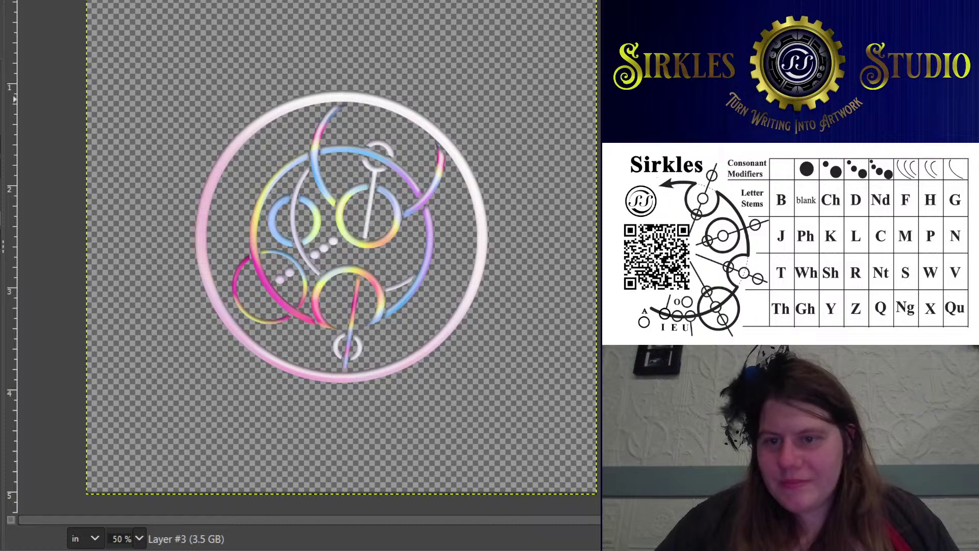
pyautogui.hotkey('ctrl', 'z')
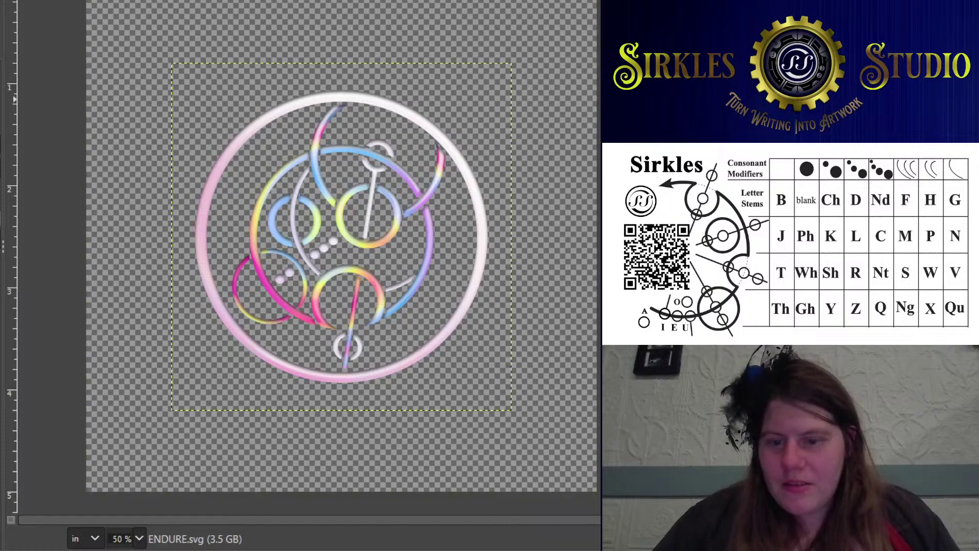
pyautogui.hotkey('ctrl', 'z')
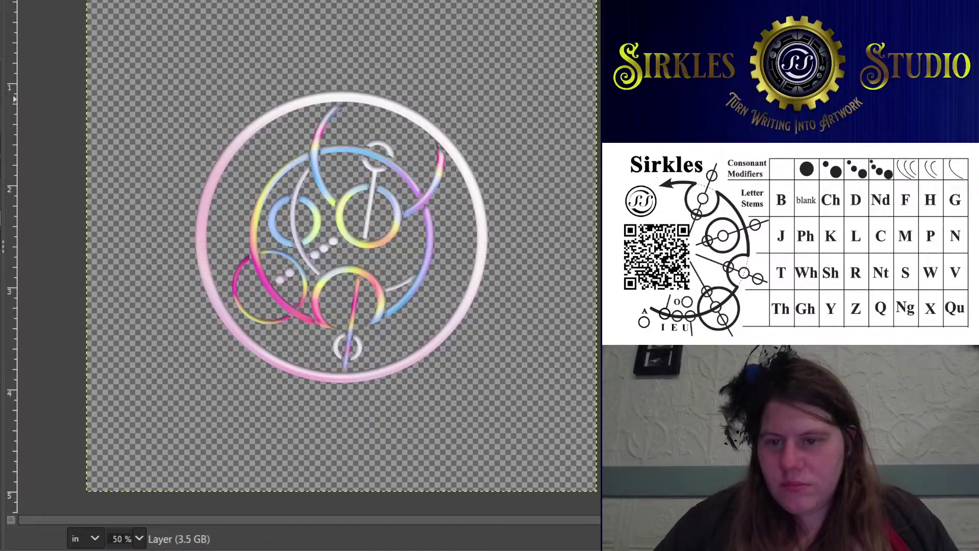
pyautogui.hotkey('ctrl', 'z')
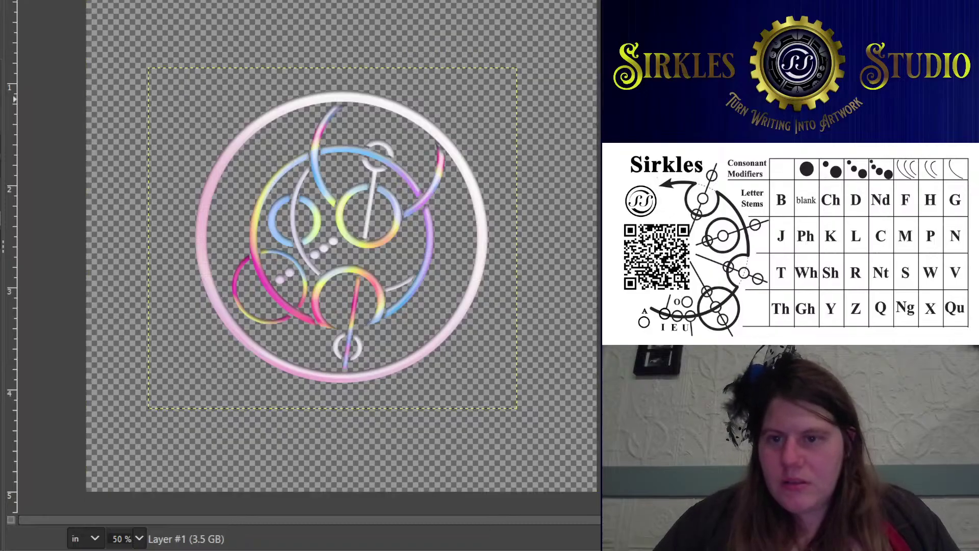
pyautogui.hotkey('ctrl', 'z')
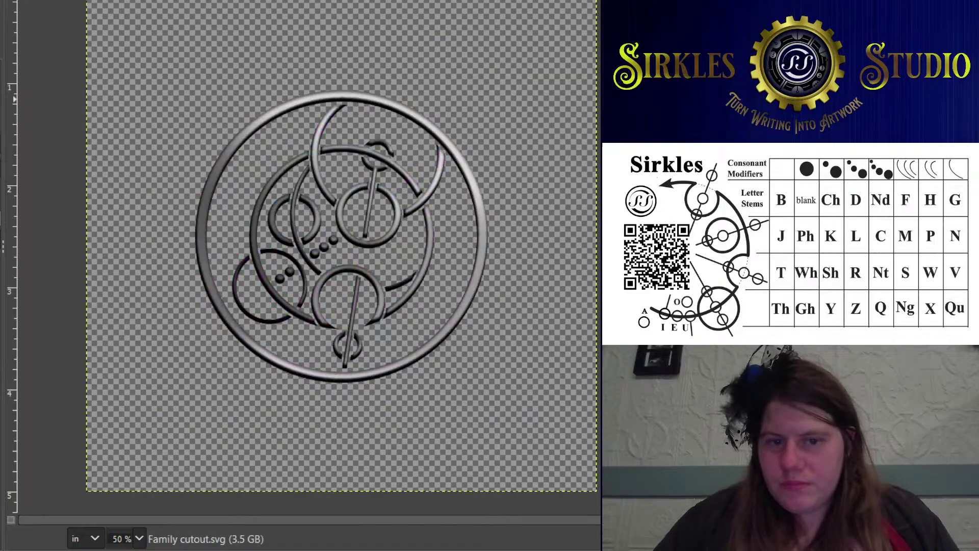
# Examine the grey embossed glyph's arcs, circles and dots up close and as a whole within the outer ring
pyautogui.scroll(3, 431, 323)
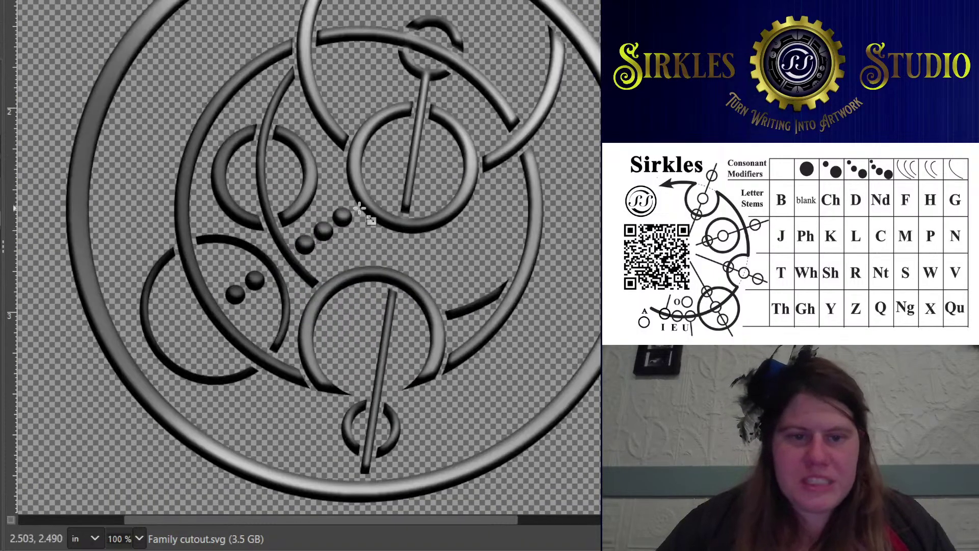
pyautogui.scroll(3, 359, 208)
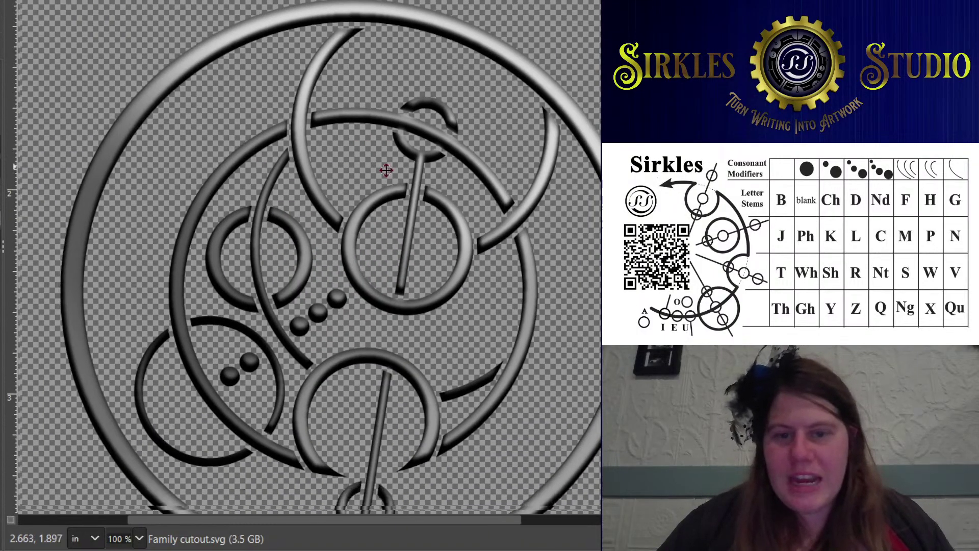
pyautogui.scroll(-1, 386, 170)
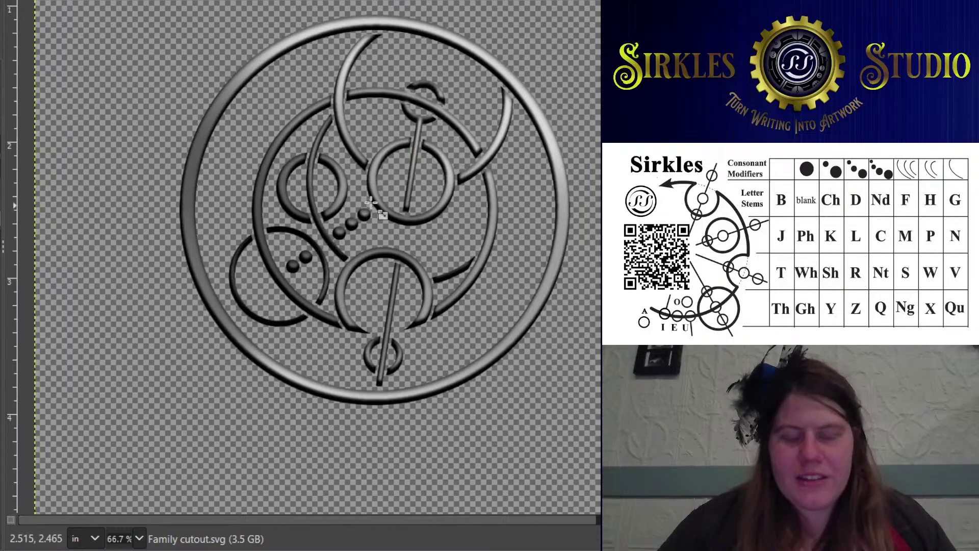
pyautogui.scroll(2, 371, 203)
pyautogui.scroll(-1, 371, 203)
pyautogui.scroll(-1, 377, 153)
pyautogui.scroll(4, 384, 114)
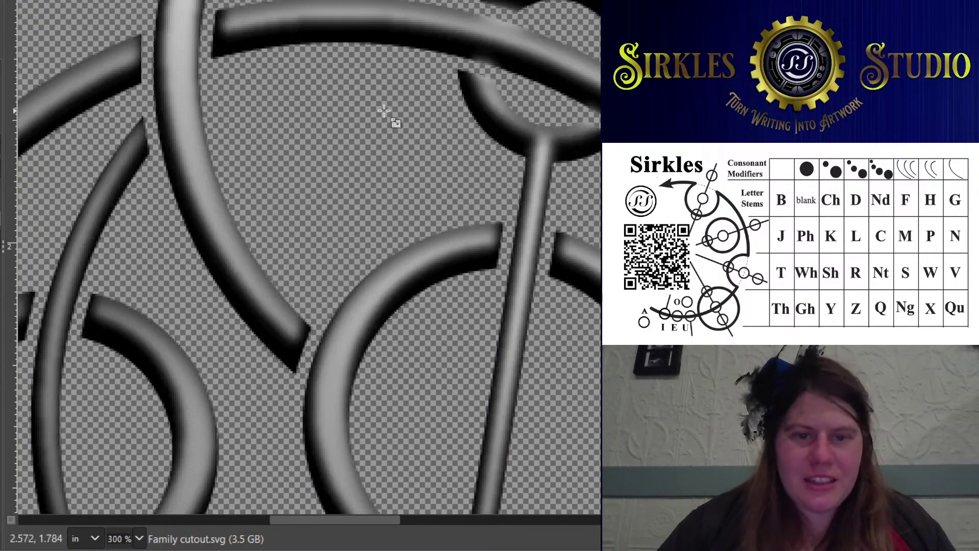
pyautogui.scroll(-1, 381, 119)
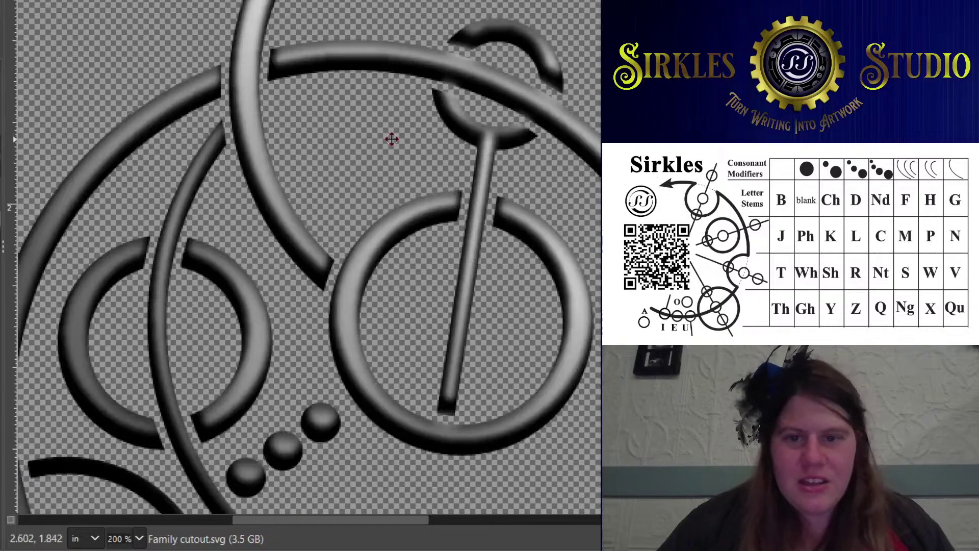
pyautogui.scroll(-2, 372, 144)
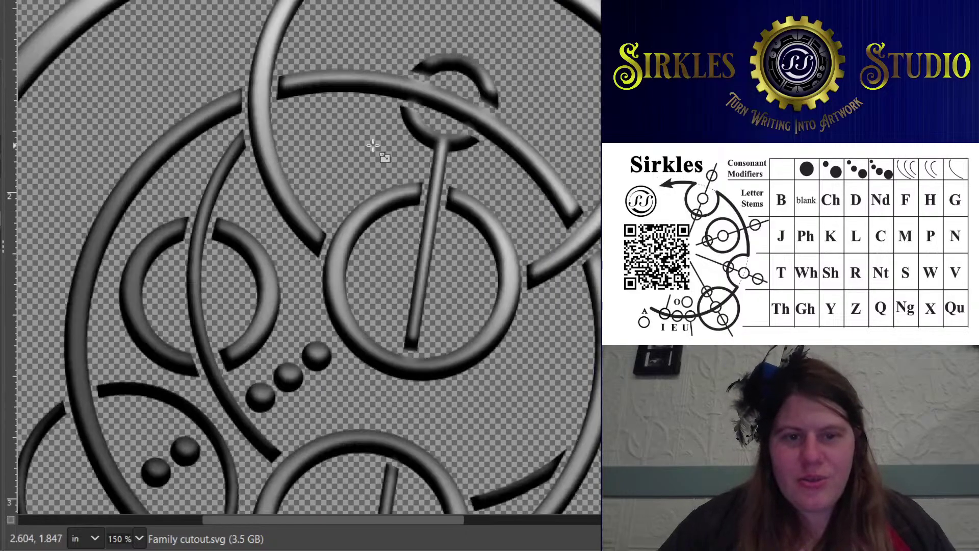
pyautogui.scroll(-2, 380, 153)
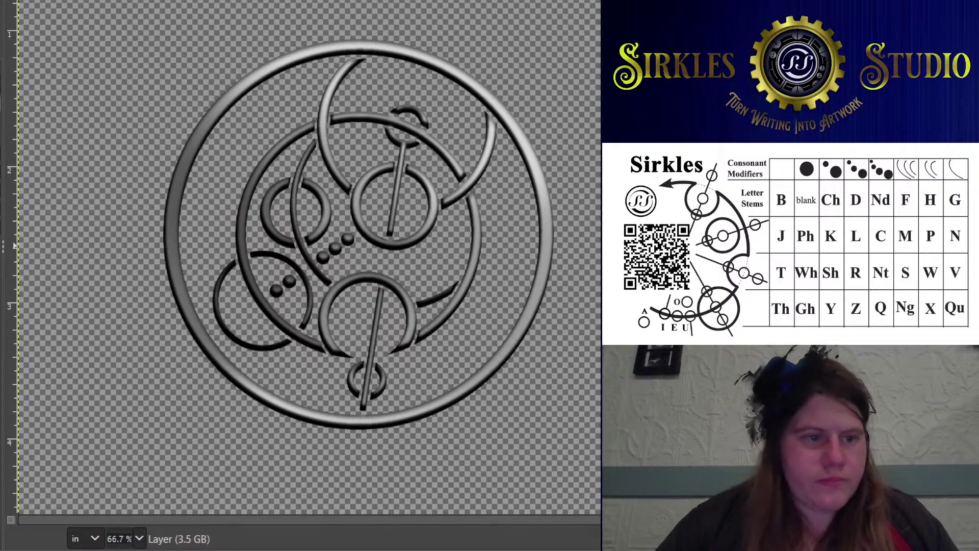
# Undo a faint reddish-brown trial stroke beside the ring and fill the layer behind the glyph with flat khaki
pyautogui.moveTo(127, 179); pyautogui.dragTo(209, 262)
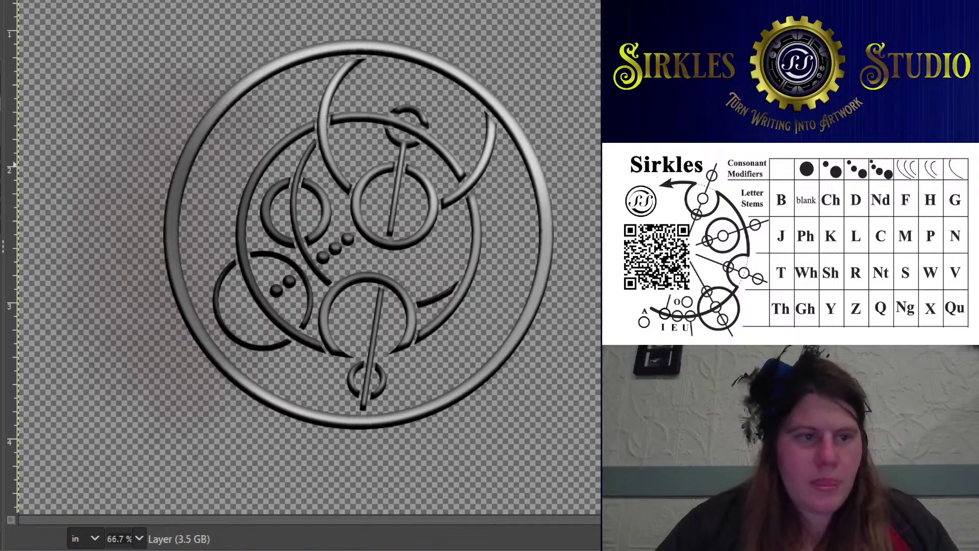
pyautogui.hotkey('ctrl', 'z')
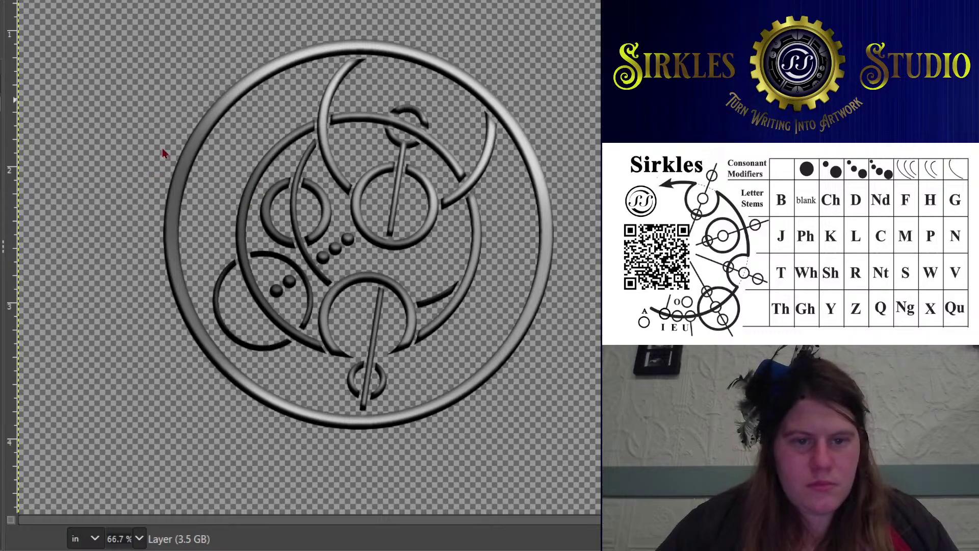
pyautogui.click(338, 325)
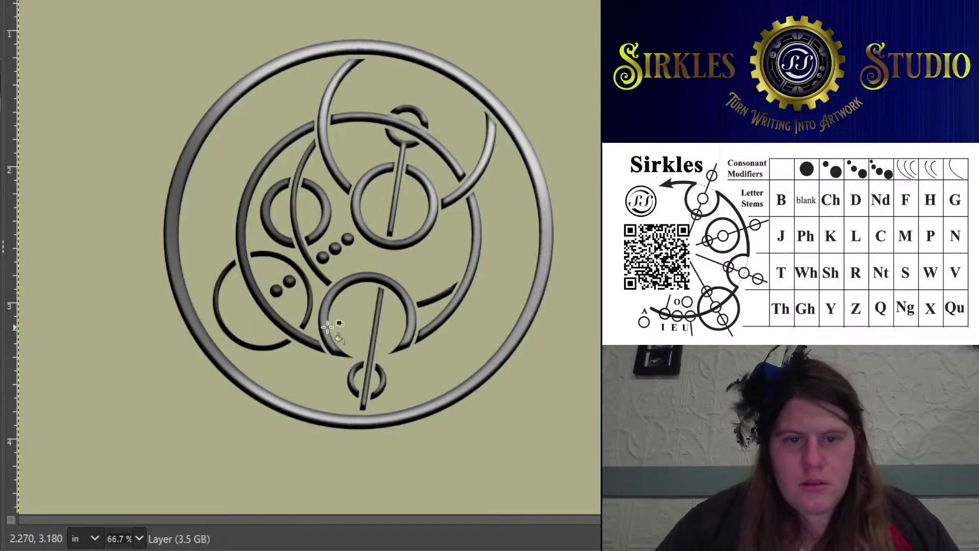
pyautogui.press('-')
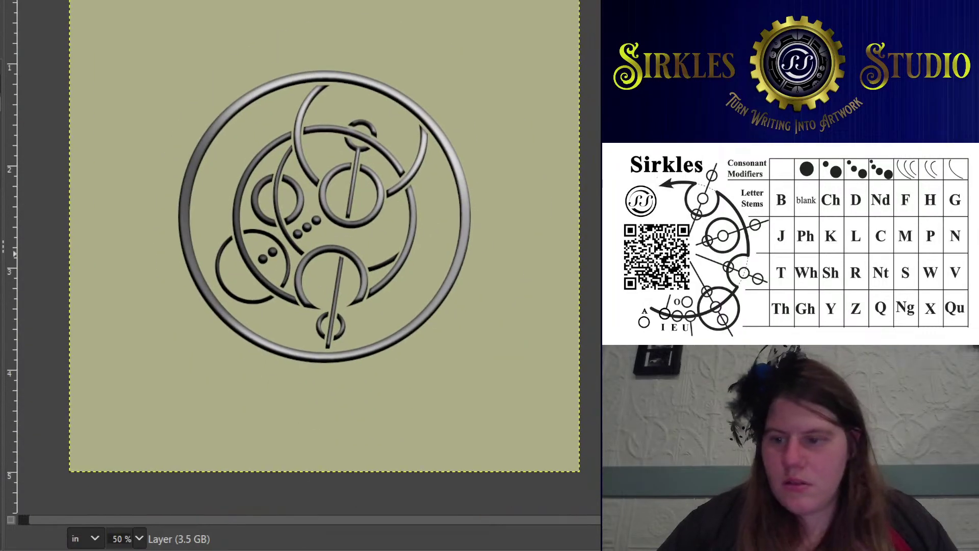
# Paint mottled green over most of the khaki background with a textured brush and shade its upper-left area and the glyph's surroundings darker
pyautogui.press('+')
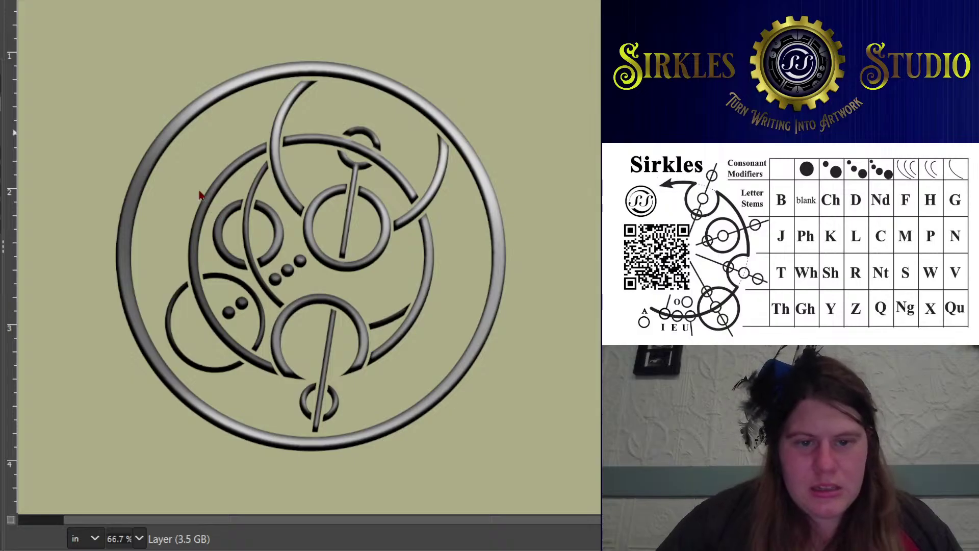
pyautogui.press('o')
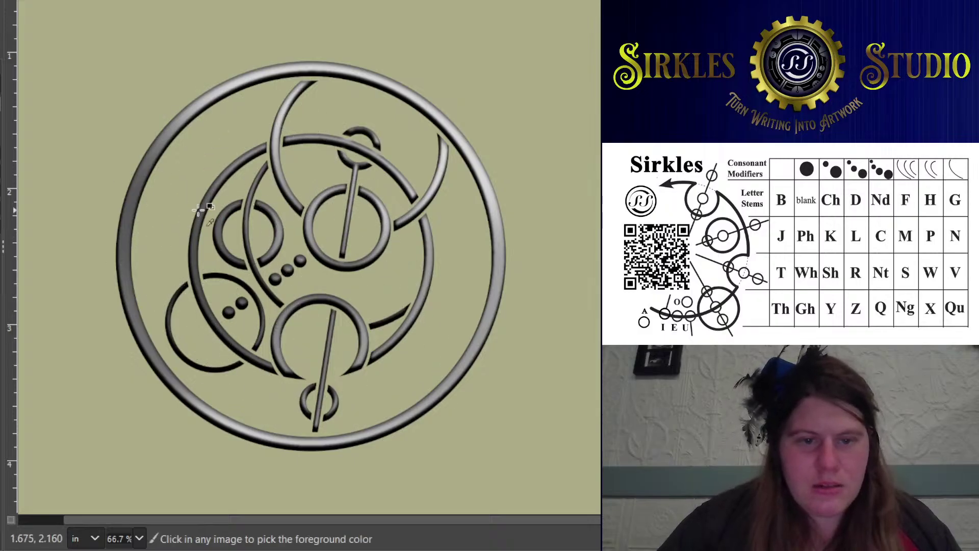
pyautogui.press('p')
pyautogui.press('-')
pyautogui.moveTo(77, 285)
pyautogui.mouseDown()
pyautogui.moveTo(118, 377)
pyautogui.moveTo(220, 459)
pyautogui.mouseUp()
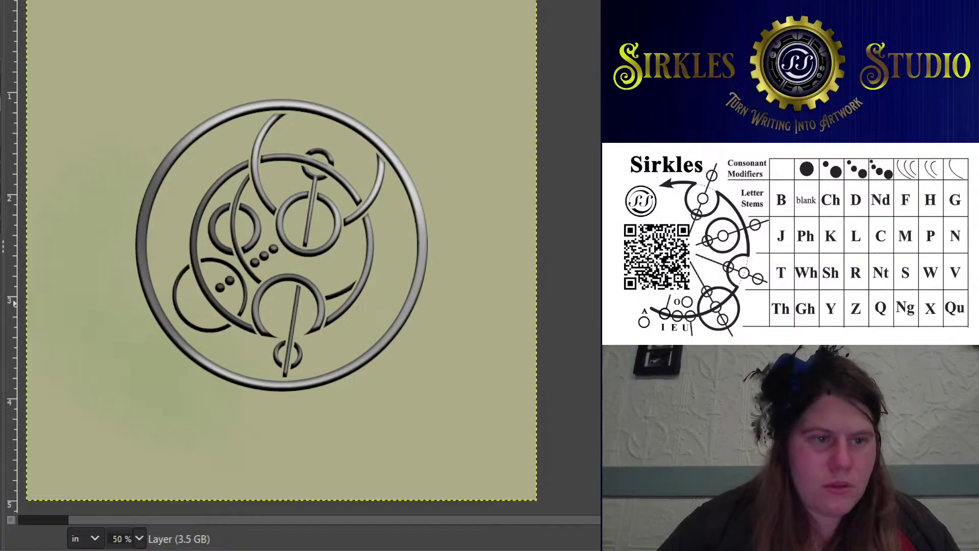
pyautogui.moveTo(145, 203)
pyautogui.mouseDown()
pyautogui.moveTo(112, 332)
pyautogui.moveTo(556, 271)
pyautogui.moveTo(219, 426)
pyautogui.moveTo(102, 462)
pyautogui.moveTo(408, 207)
pyautogui.moveTo(376, 22)
pyautogui.moveTo(516, 214)
pyautogui.moveTo(495, 469)
pyautogui.moveTo(43, 466)
pyautogui.moveTo(224, 148)
pyautogui.mouseUp()
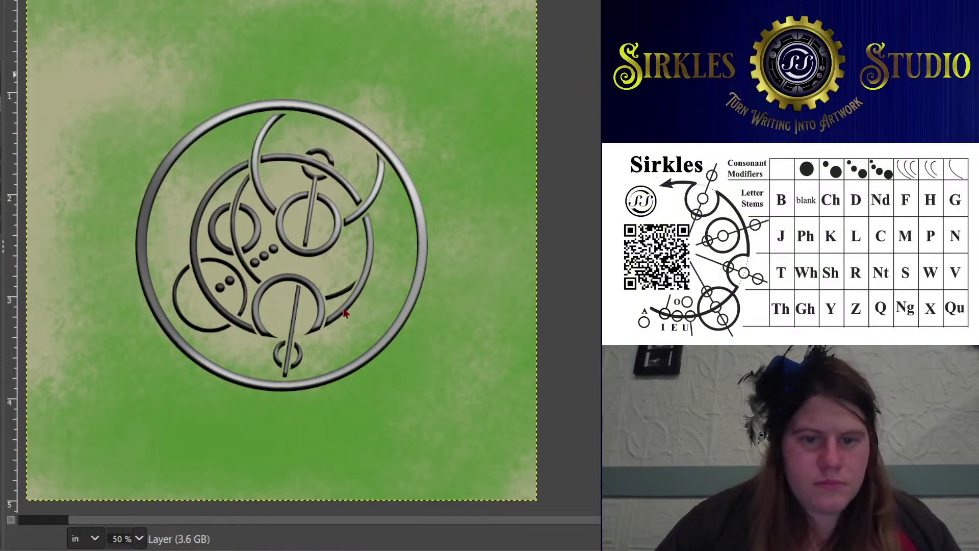
pyautogui.moveTo(153, 82)
pyautogui.mouseDown()
pyautogui.moveTo(125, 184)
pyautogui.moveTo(215, 148)
pyautogui.moveTo(245, 168)
pyautogui.moveTo(142, 279)
pyautogui.moveTo(368, 285)
pyautogui.moveTo(255, 214)
pyautogui.moveTo(102, 61)
pyautogui.moveTo(65, 314)
pyautogui.moveTo(8, 76)
pyautogui.mouseUp()
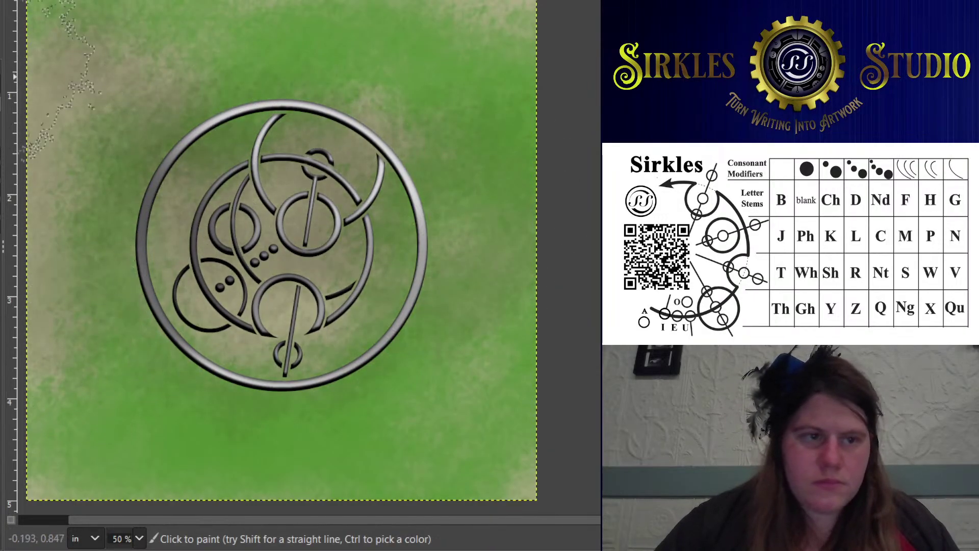